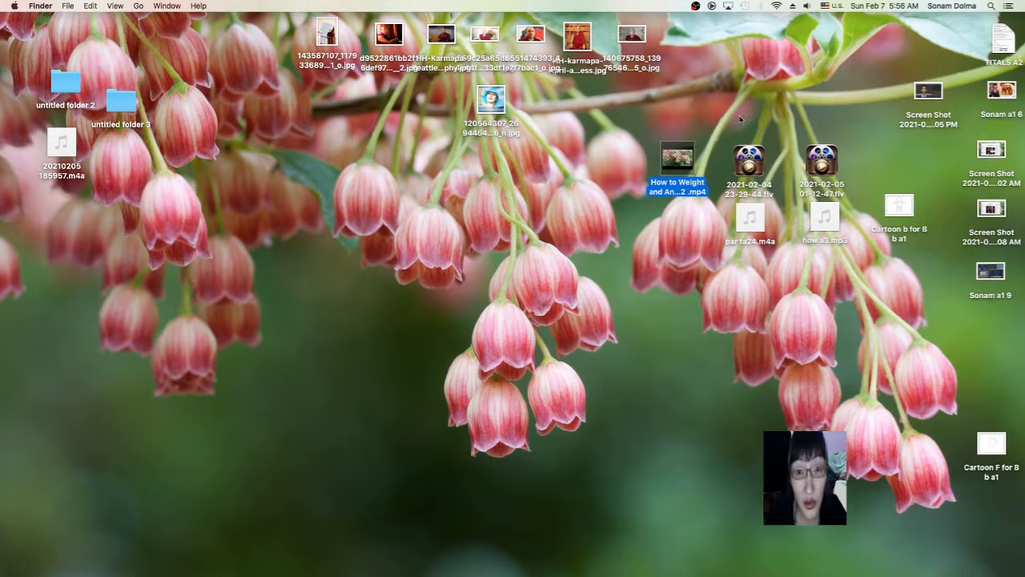
Step: Switch to Blender, where the Step by step all in one.blend character model is open
click(570, 181)
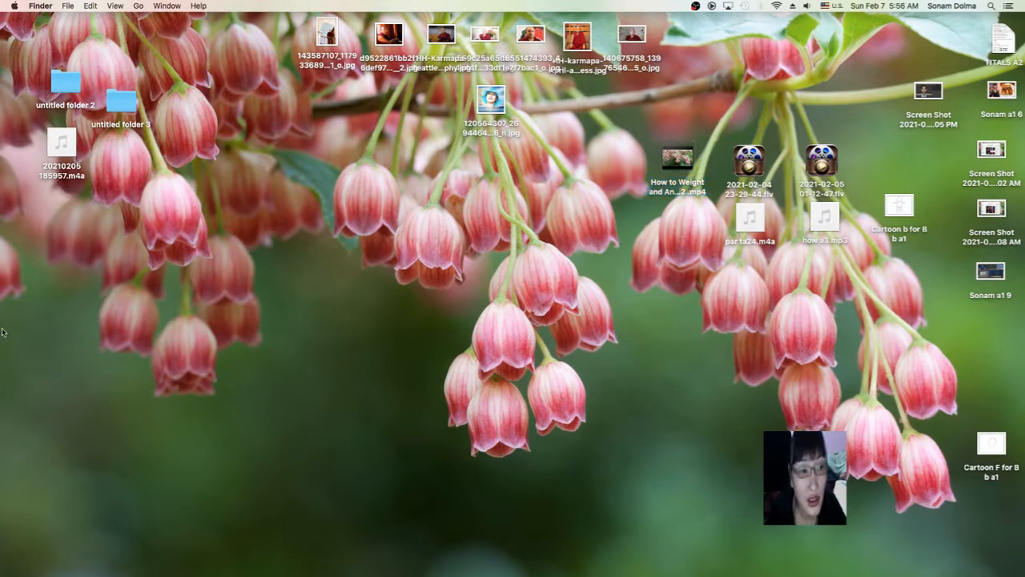
mouse_move(2, 328)
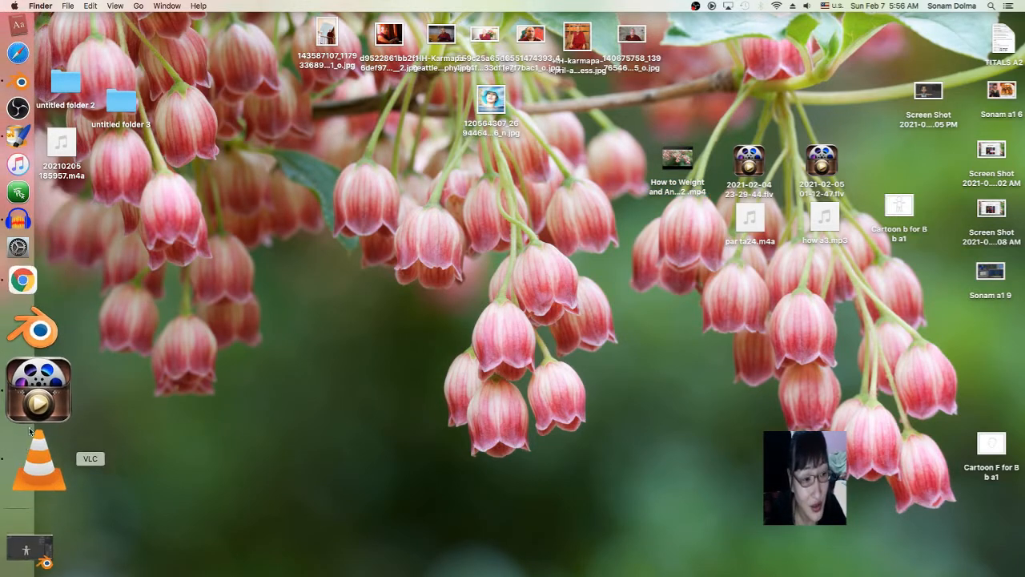
click(35, 156)
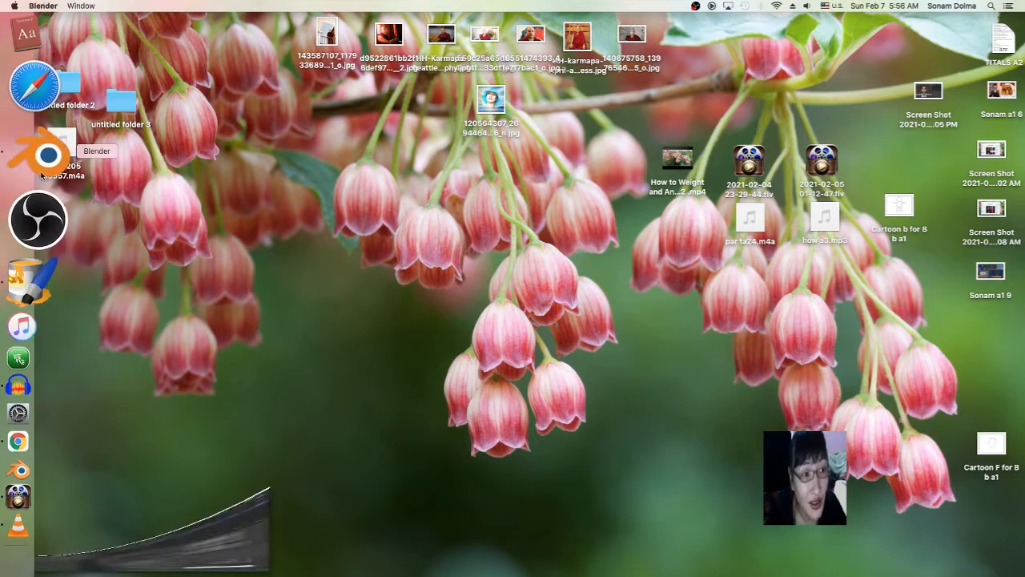
Step: Reposition a vertex near the shoulder and the chest vertex on the body's centre line
scroll(454, 353, up, 2)
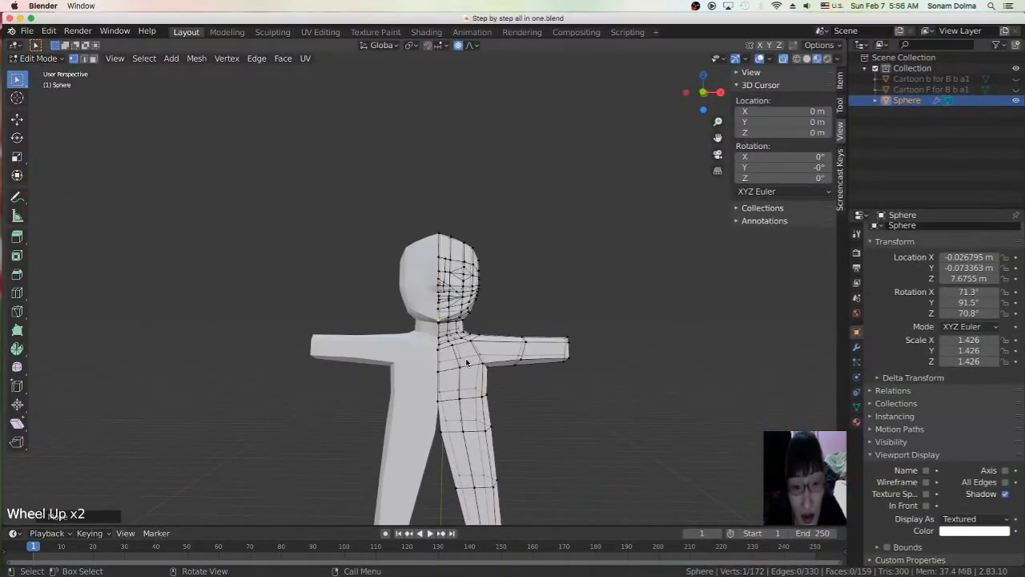
click(494, 368)
key(g)
click(490, 375)
scroll(492, 381, up, 2)
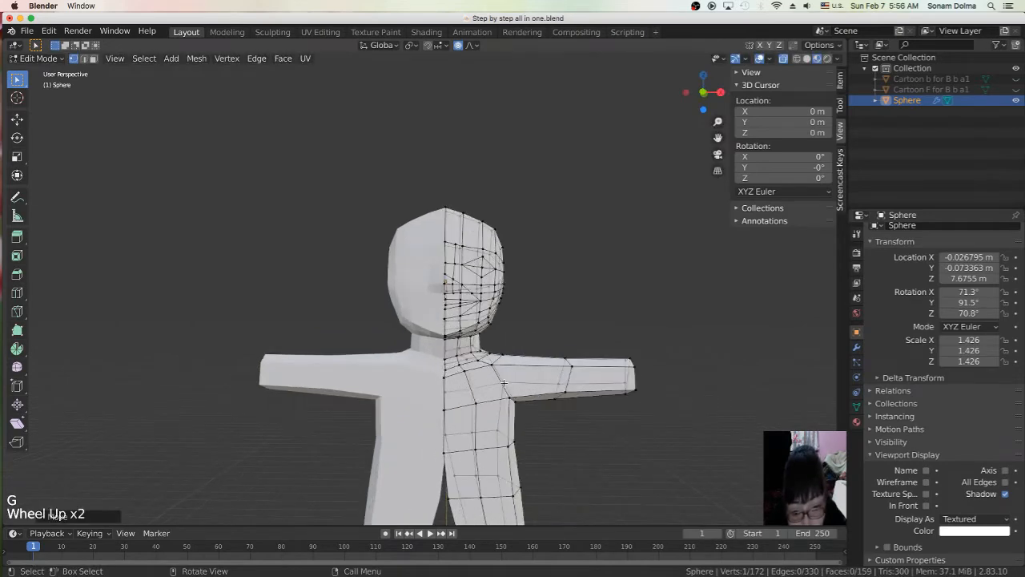
click(447, 424)
key(g)
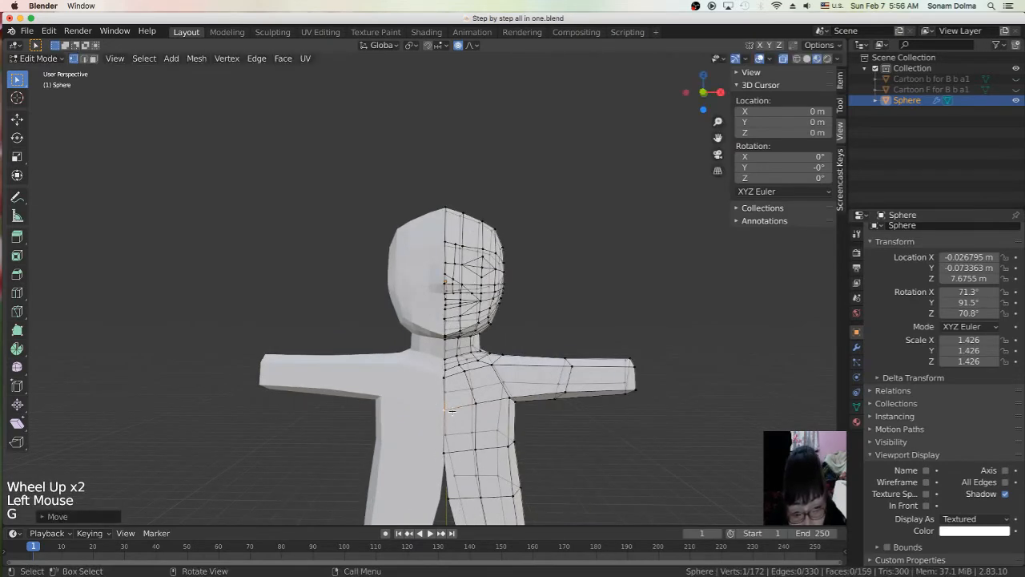
Step: View the character from the side and adjust a vertex at the base of the neck
scroll(498, 391, down, 3)
middle_drag(512, 386, 460, 390)
scroll(420, 385, up, 2)
scroll(461, 391, up, 3)
click(461, 392)
key(g)
click(463, 392)
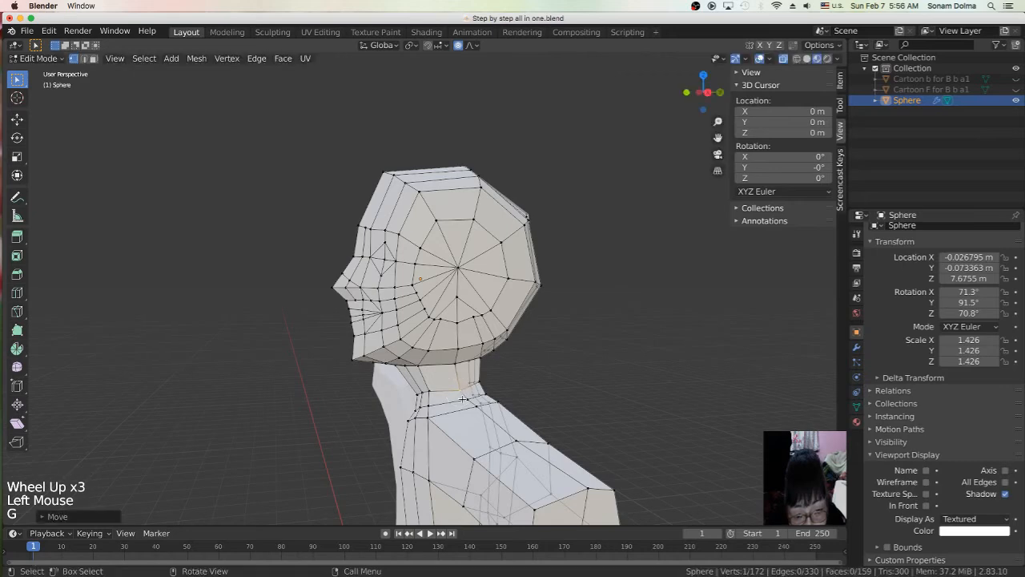
Step: Shift the shoulder-top vertex just below the front of the neck
scroll(464, 398, up, 1)
click(425, 443)
key(g)
click(433, 442)
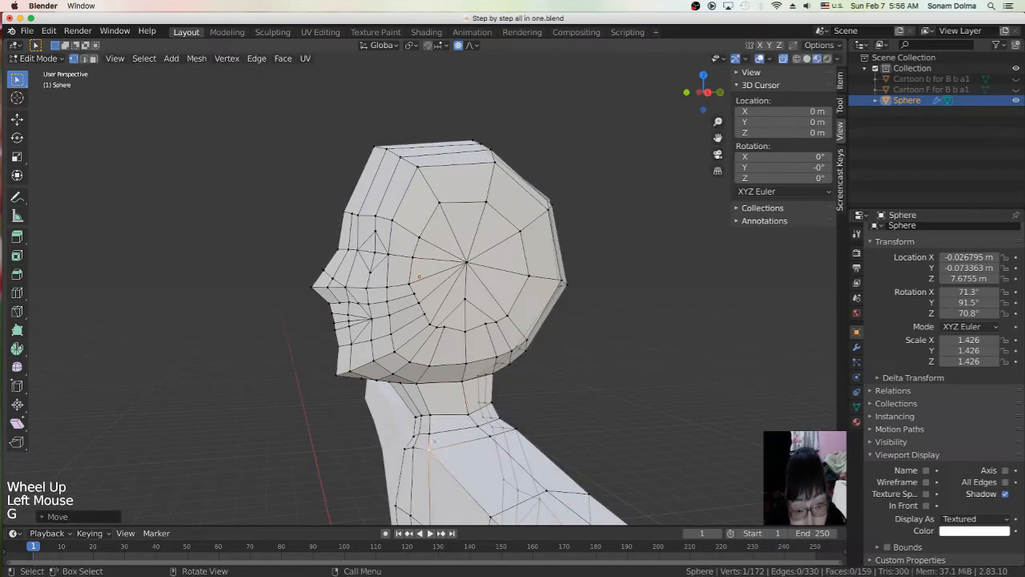
Step: From the front, reposition the nose tip's centre-line vertex and the upper vertex on the side of the nose
middle_drag(448, 351, 542, 355)
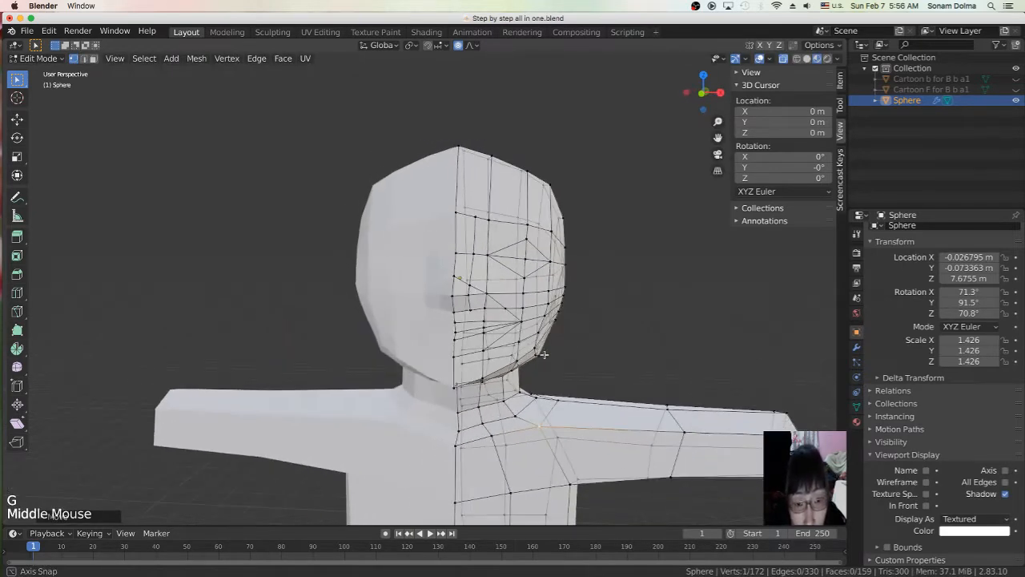
scroll(542, 355, up, 1)
click(476, 302)
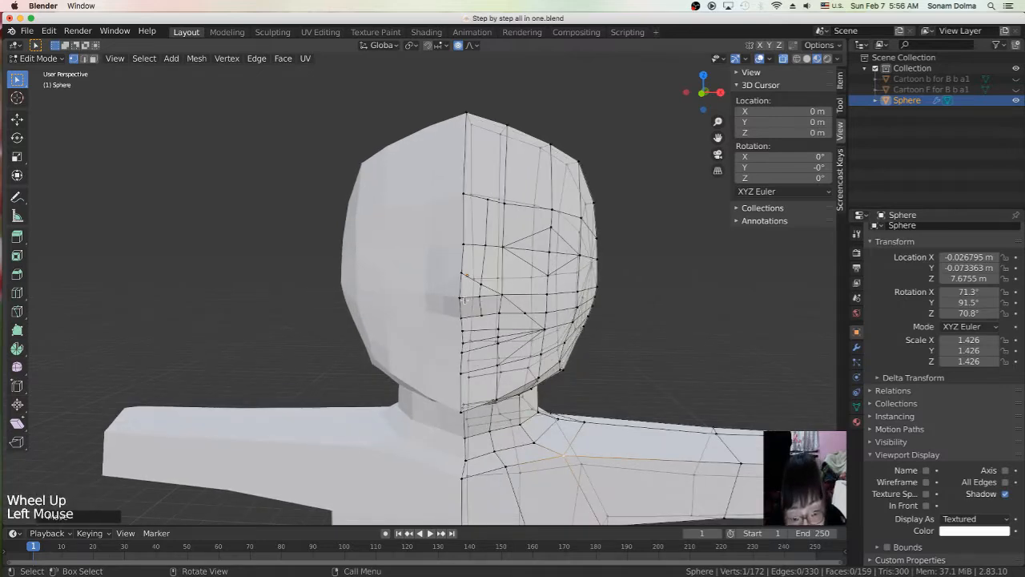
key(g)
click(479, 301)
scroll(479, 301, up, 2)
click(483, 300)
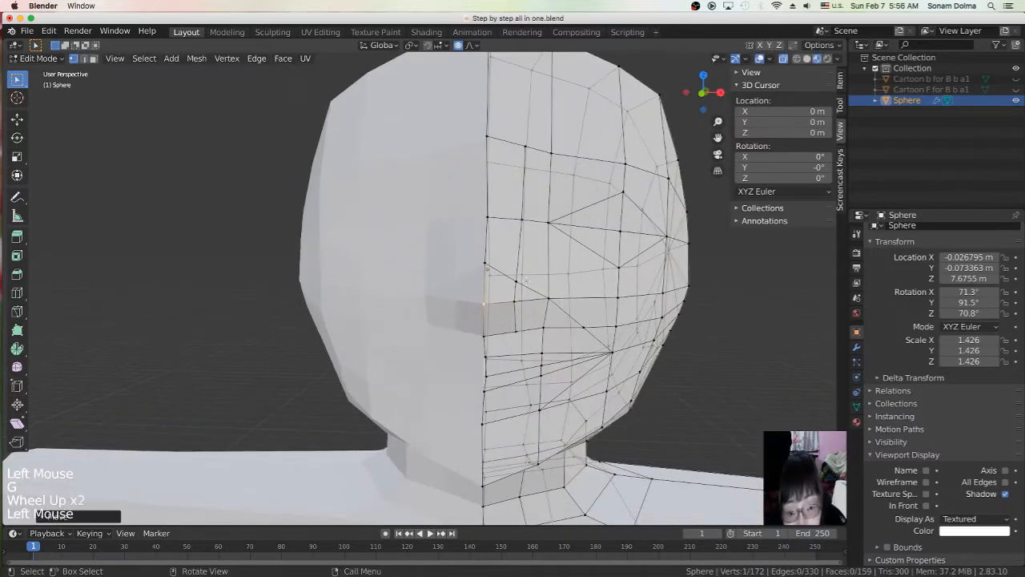
key(g)
scroll(532, 274, up, 5)
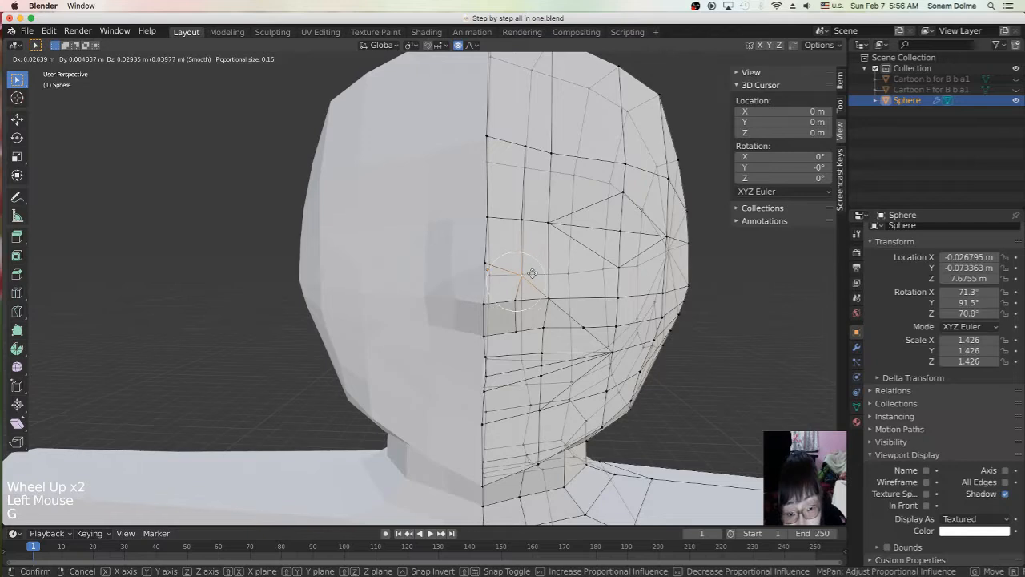
Step: Shift the lower vertex on the side of the nose outward and fine-tune the vertex above it
click(524, 305)
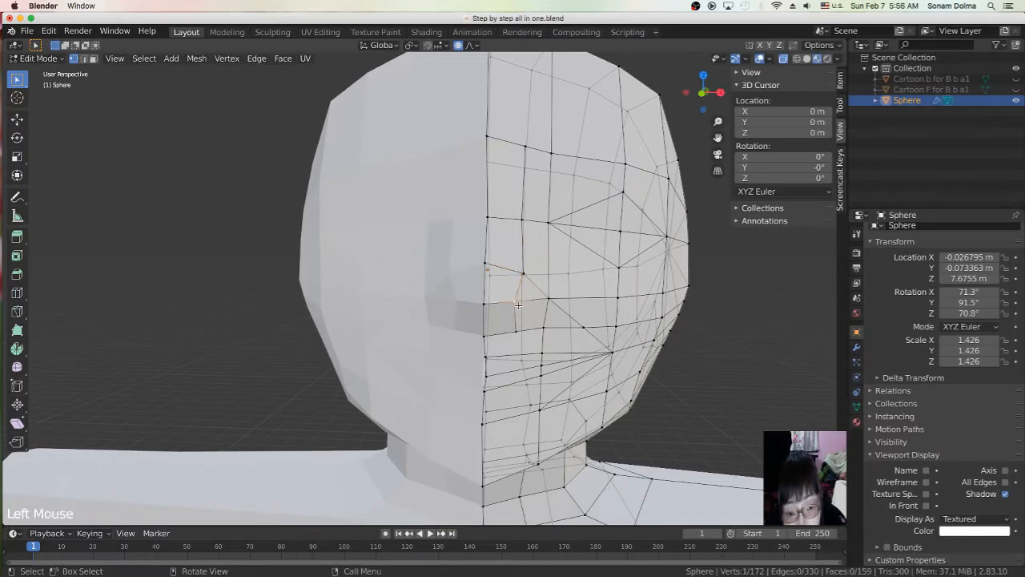
key(g)
click(546, 298)
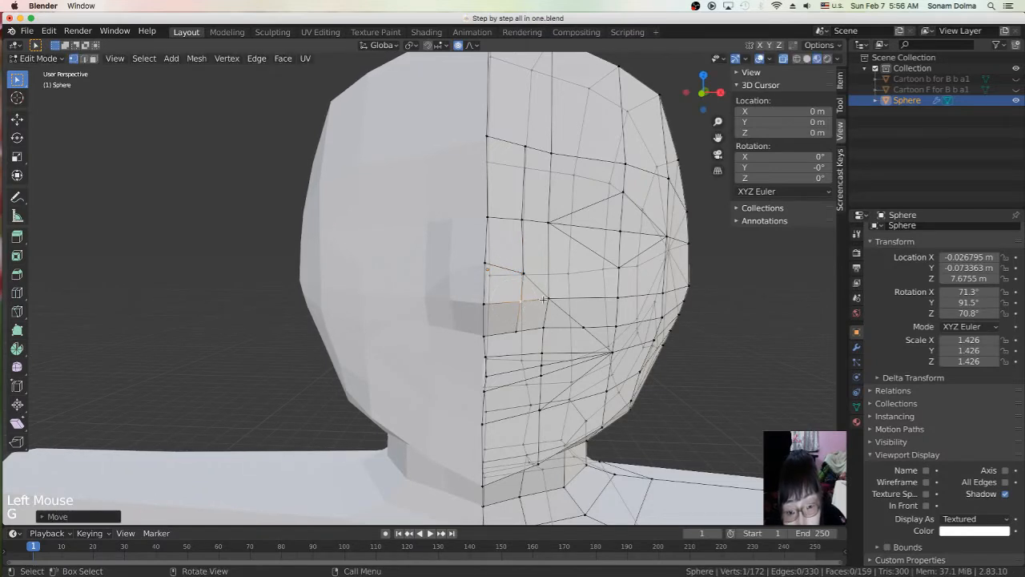
key(g)
click(524, 301)
click(523, 274)
key(g)
click(523, 274)
Step: Move the inner eye corner vertex and the neighbouring nose bridge vertex closer to the face's centre line
click(548, 222)
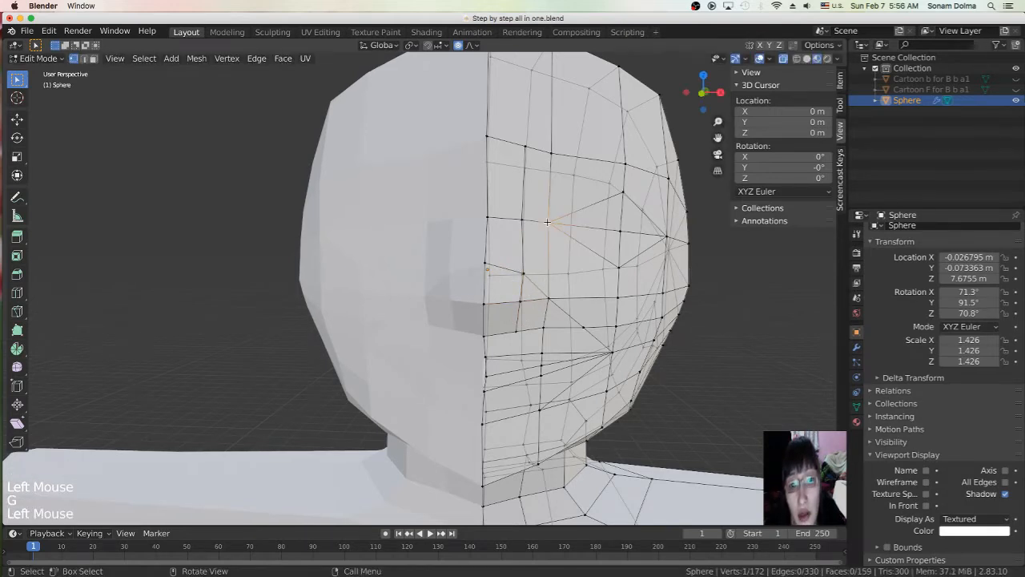
key(g)
click(520, 218)
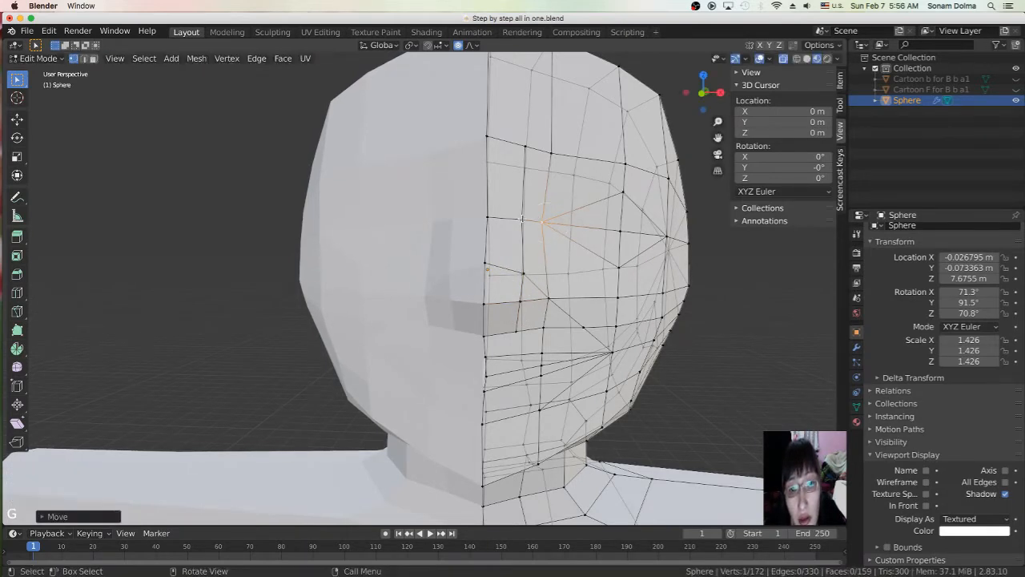
click(521, 217)
key(g)
click(518, 218)
click(545, 224)
key(g)
click(538, 223)
Step: Move the eye's middle, upper and lower vertices inward towards the nose
click(618, 232)
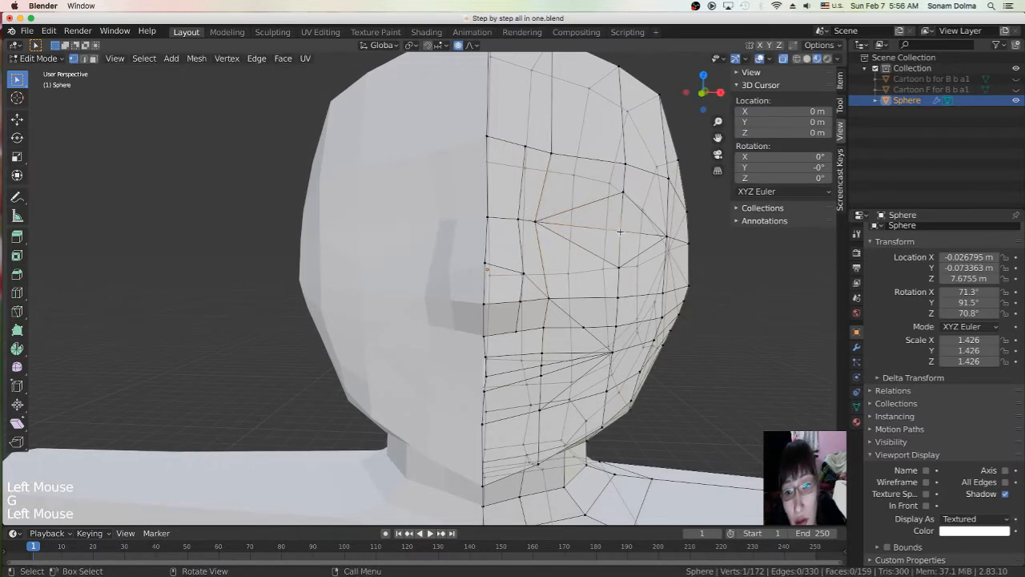
key(g)
click(612, 213)
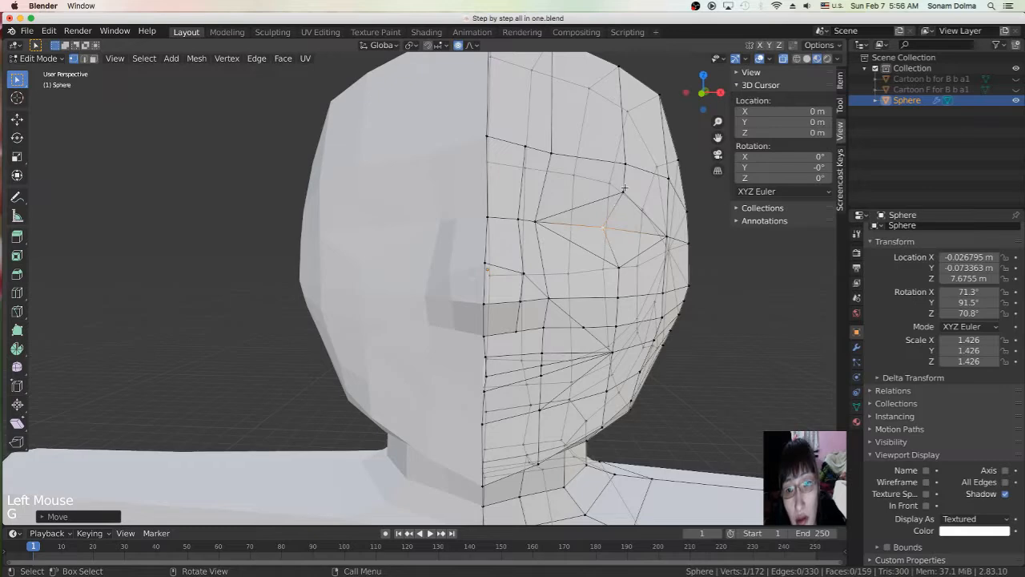
key(g)
click(615, 186)
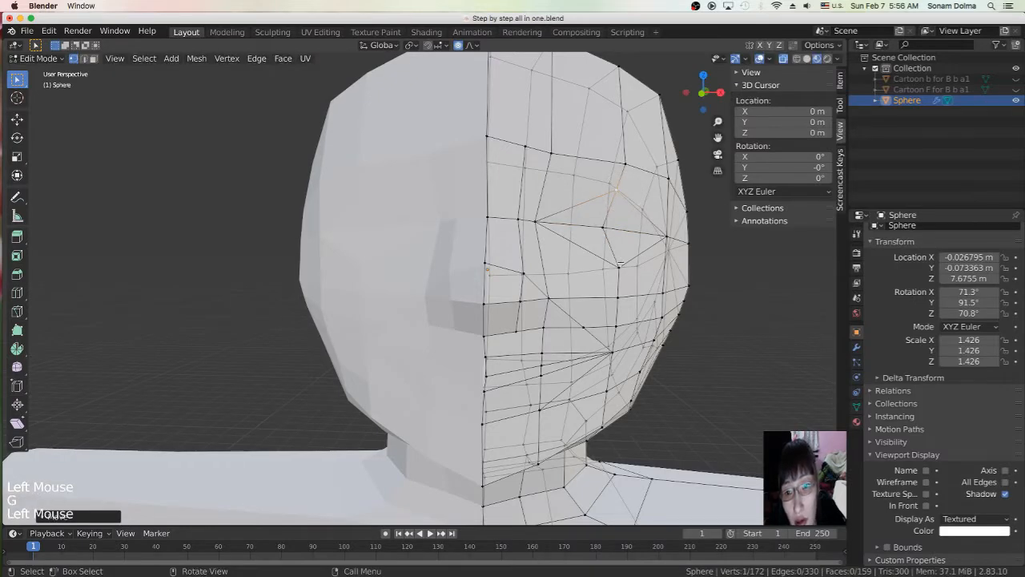
click(619, 263)
key(g)
click(608, 258)
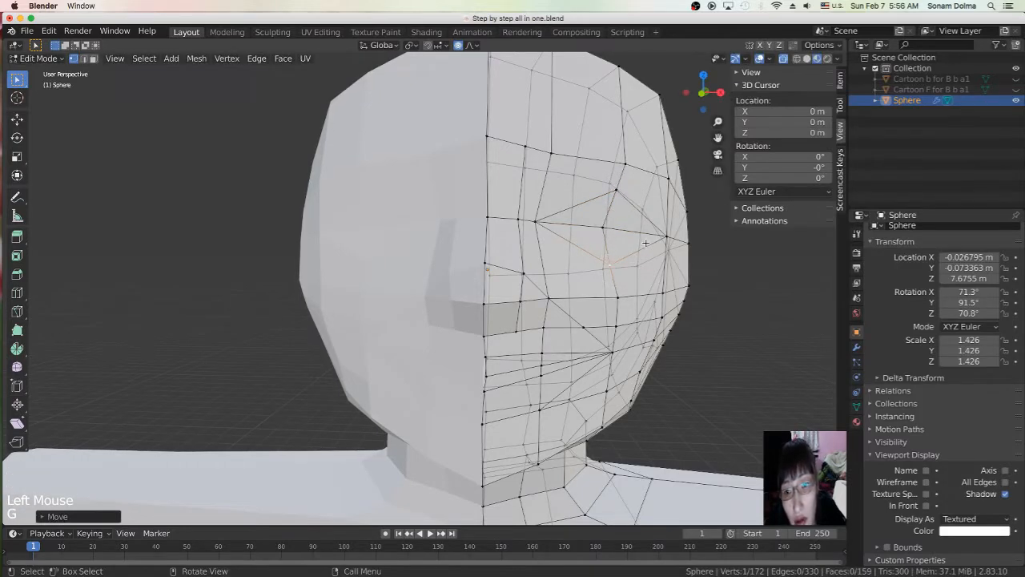
Step: Zoom out to the whole head and fine-tune the inner eye corner's position
scroll(645, 241, down, 2)
mouse_move(615, 261)
middle_down()
mouse_move(606, 262)
mouse_move(613, 266)
middle_up()
key(g)
click(539, 262)
click(501, 247)
key(g)
click(505, 247)
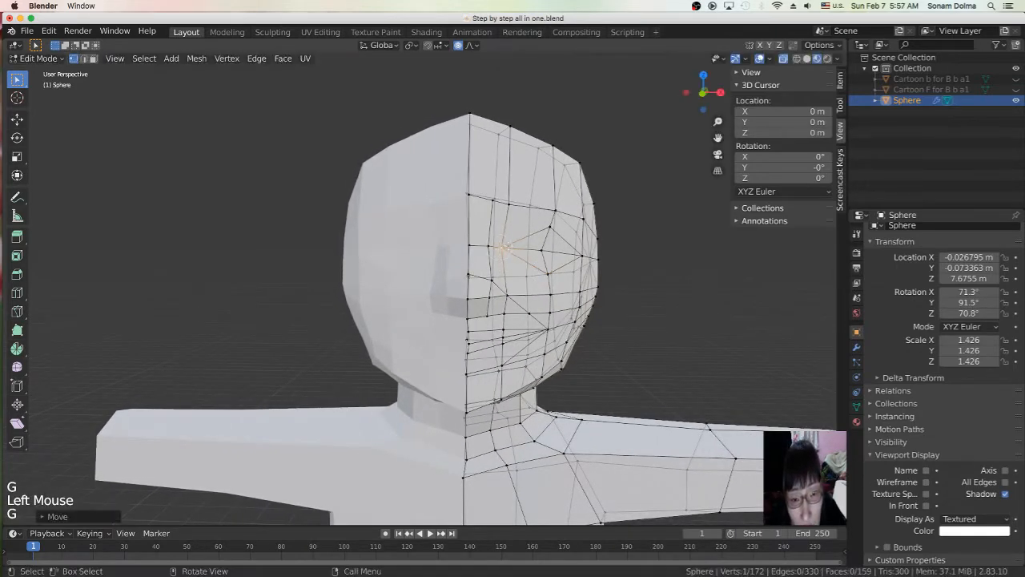
Step: Adjust the side vertices of the nose bridge and the centre-line vertex above the nose tip
click(493, 243)
key(g)
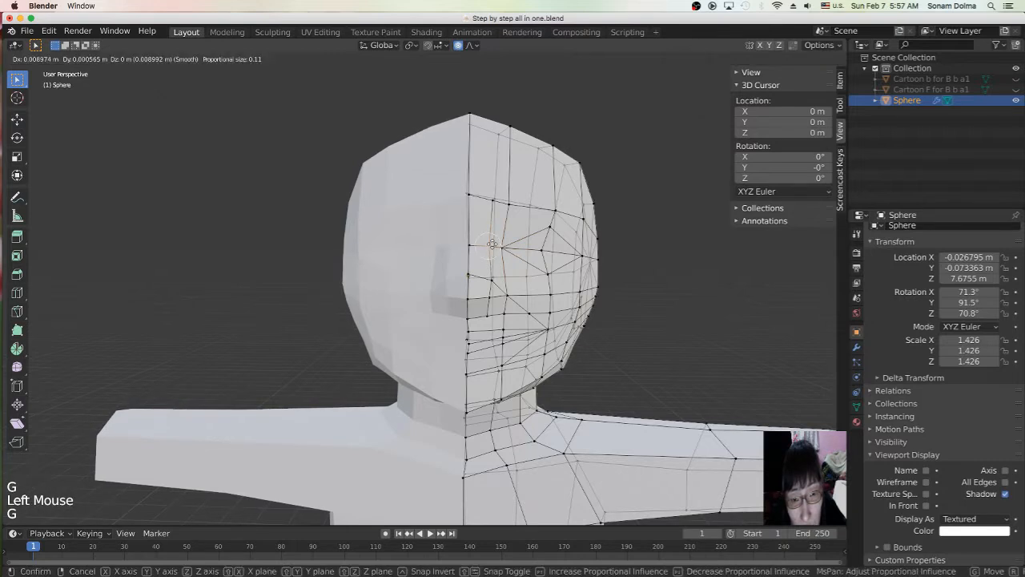
click(490, 244)
key(g)
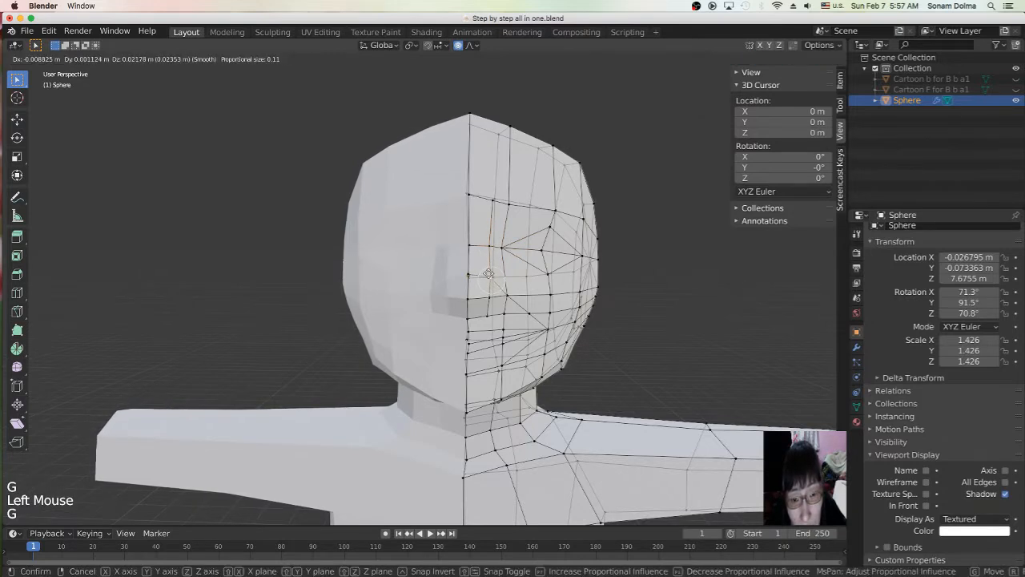
click(489, 273)
click(470, 275)
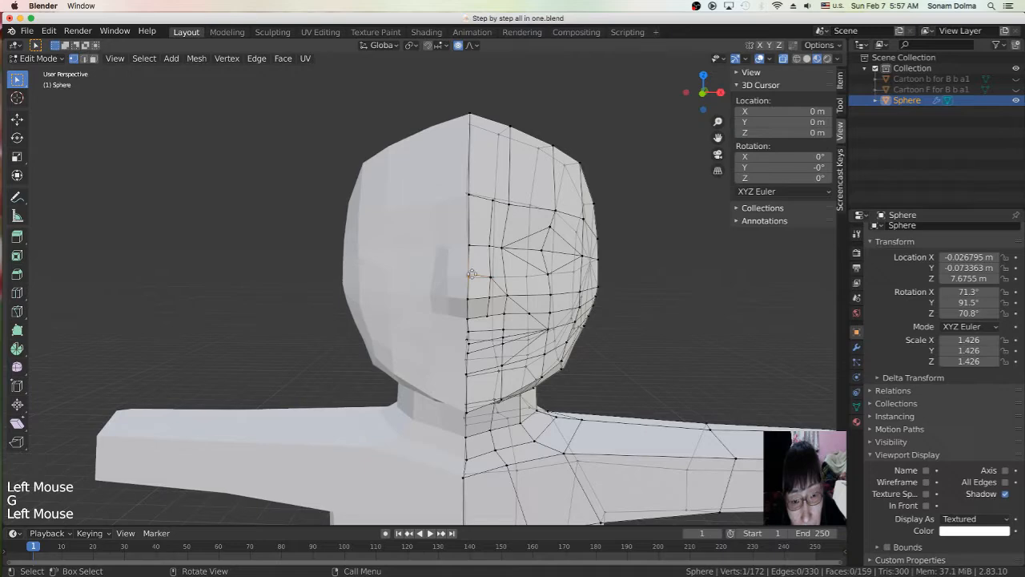
key(g)
click(469, 274)
key(g)
click(470, 274)
Step: Refine the vertices around the eye, along the jaw and at the underside of the nose
click(542, 252)
key(g)
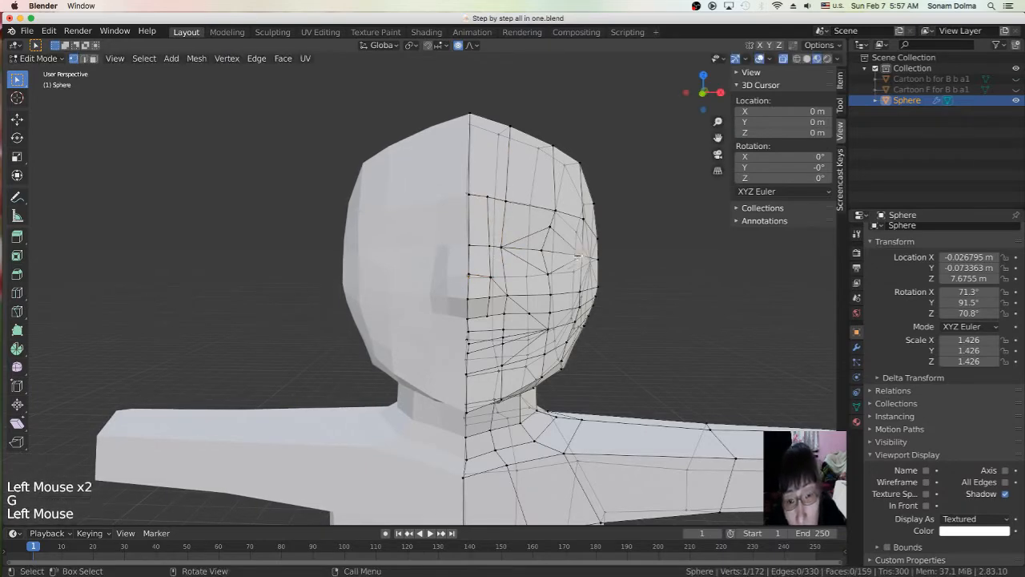
click(542, 252)
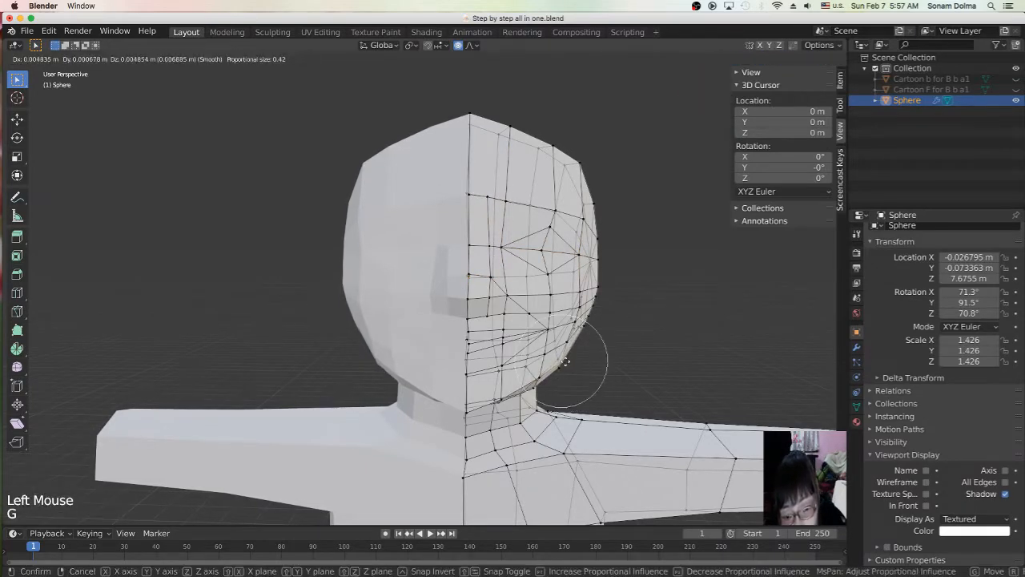
click(512, 303)
key(g)
click(490, 302)
key(g)
click(474, 312)
Step: Reposition the centre-line vertices of the mouth and the area just below it
click(470, 327)
key(g)
click(469, 352)
key(g)
click(470, 354)
Step: Adjust the inner lip vertex and dissolve the mouth corner vertex where the lip edges converge
click(504, 329)
key(g)
click(578, 328)
key(x)
click(602, 347)
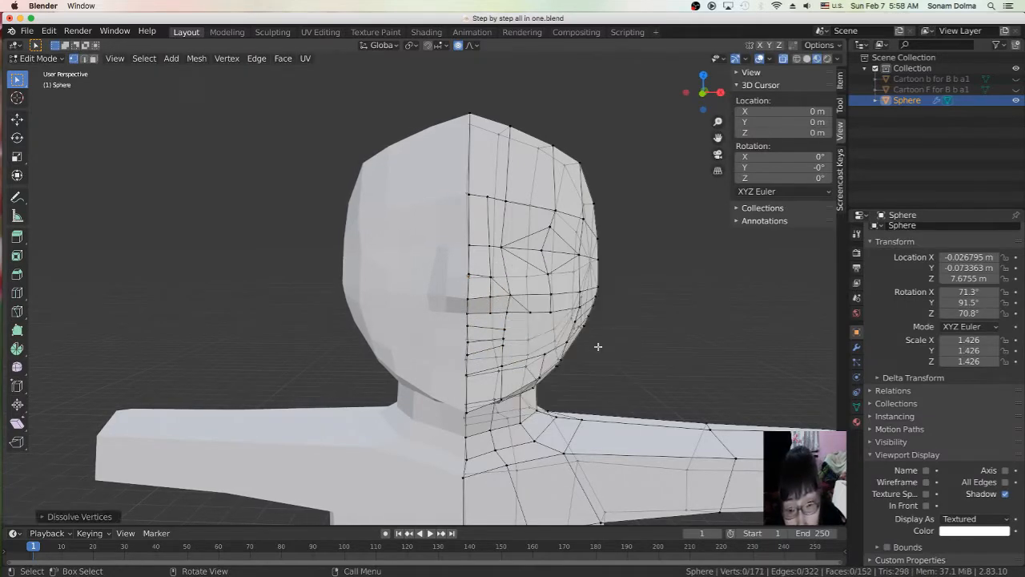
Step: Knife-cut a new edge from the cheek vertex beside the nose down to the jawline
click(536, 308)
key(k)
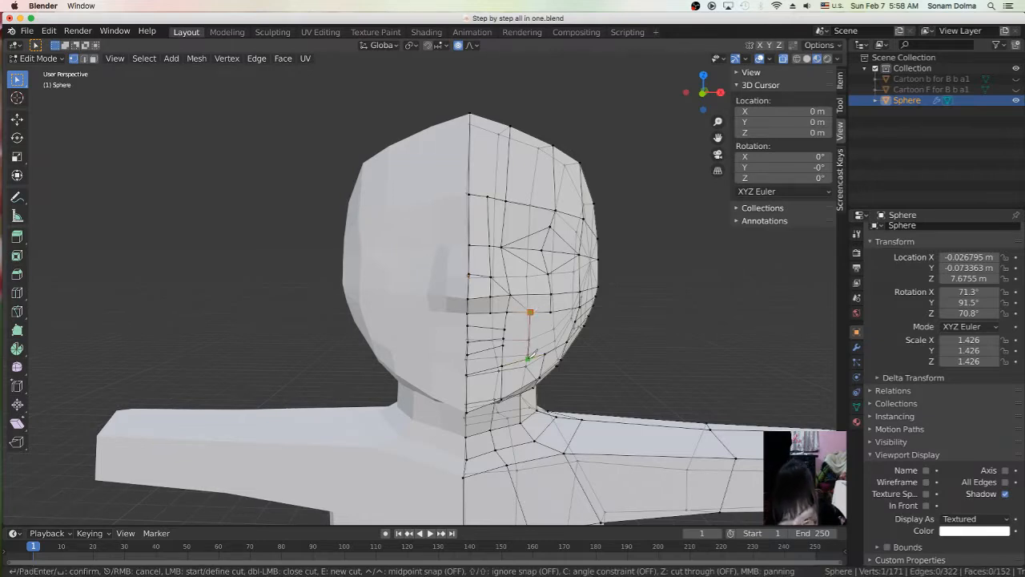
click(530, 312)
click(520, 388)
key(Return)
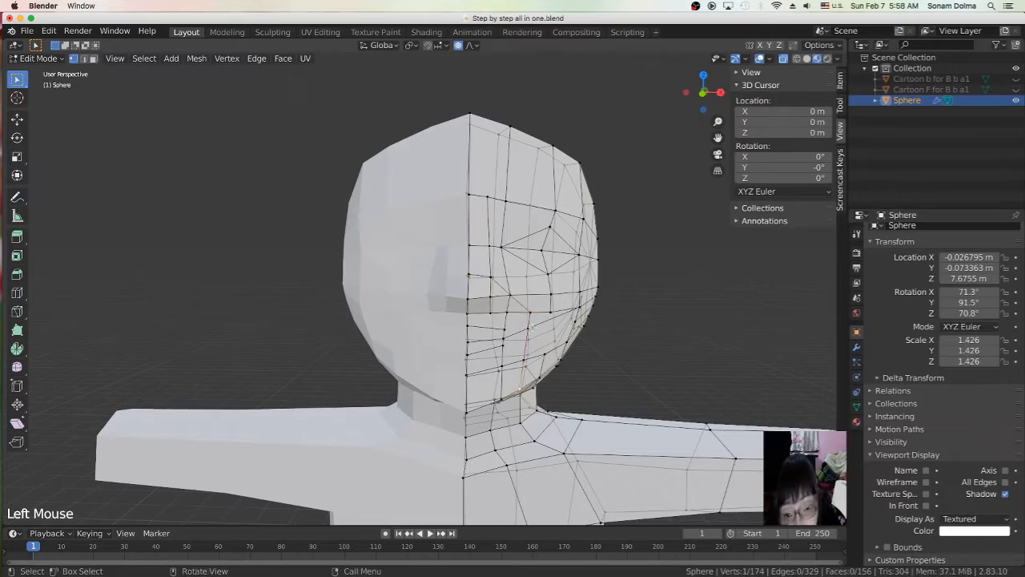
Step: Reposition the new cut's vertex beside the mouth and knife-cut another edge across the cheek
click(530, 336)
key(g)
click(544, 335)
key(k)
key(Return)
Step: Move the outer cheek vertex slightly downward
click(575, 313)
key(g)
click(577, 320)
click(575, 317)
middle_drag(573, 336, 558, 306)
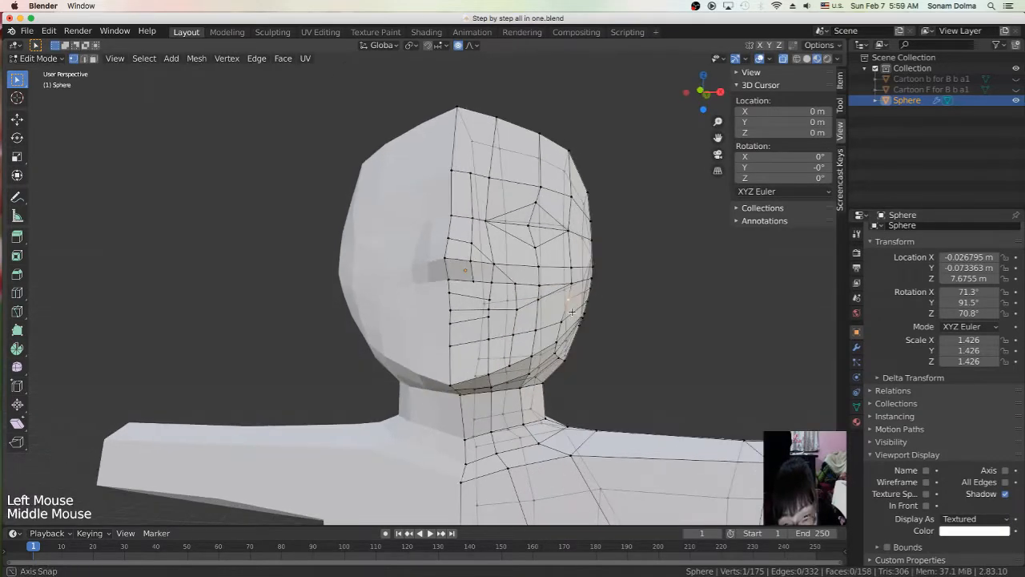
key(k)
click(568, 298)
key(Escape)
Step: Knife-cut edges connecting the inner lip vertices to the mouth corner vertex
click(489, 299)
key(k)
click(489, 309)
key(Return)
Step: Dissolve the surplus edge on the outer cheek
middle_drag(546, 301, 556, 308)
click(574, 306)
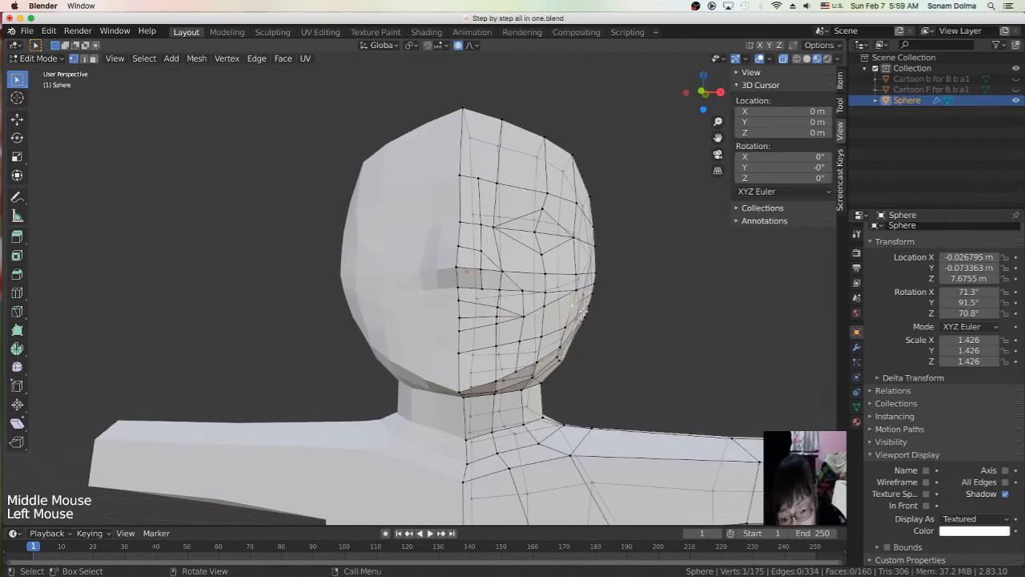
key(x)
click(618, 304)
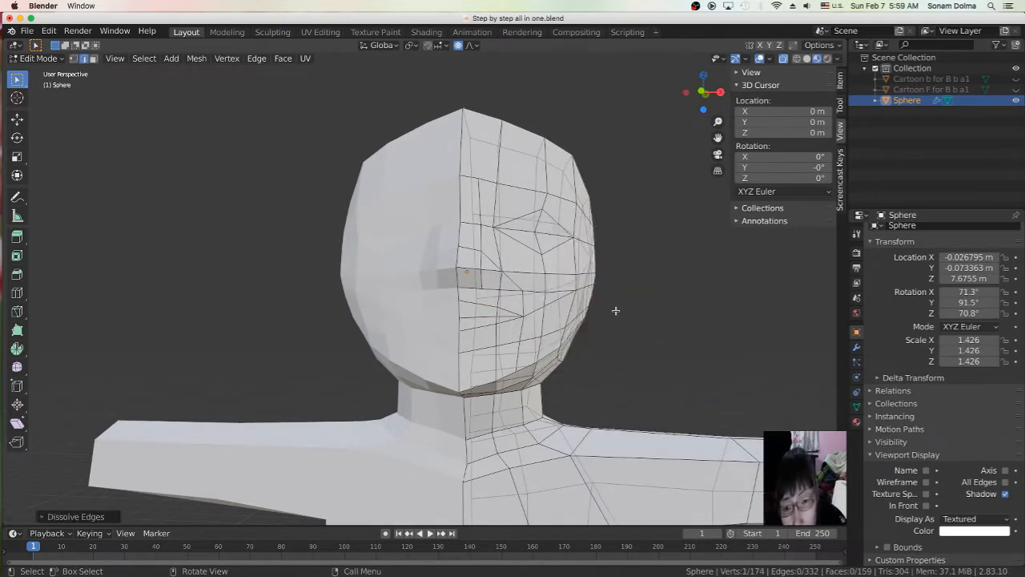
Step: Move the lower lip vertex slightly down and adjust the upper lip vertex on the centre line
middle_drag(616, 310, 624, 312)
scroll(608, 314, up, 1)
click(523, 336)
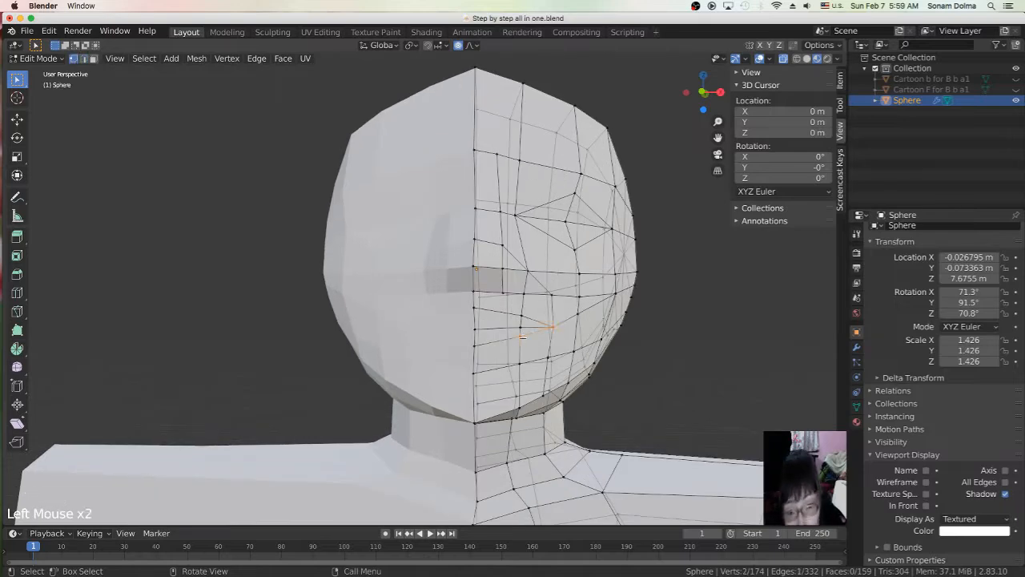
click(522, 337)
key(g)
click(522, 344)
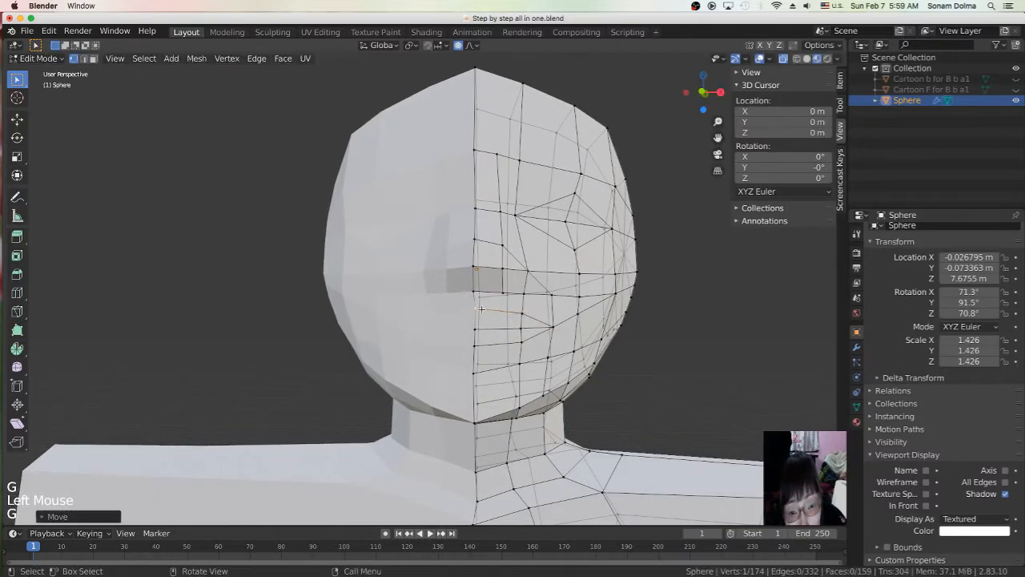
key(g)
click(531, 266)
Step: Adjust two vertices around the brow, one above the eye and one nearer the nose
middle_drag(531, 267, 560, 304)
click(579, 195)
key(g)
click(580, 193)
click(528, 188)
key(g)
click(531, 187)
Step: Box-select every vertex of the character's editable half, from head to feet
scroll(552, 240, down, 2)
scroll(481, 261, down, 4)
scroll(459, 251, down, 5)
key(b)
drag(385, 229, 556, 429)
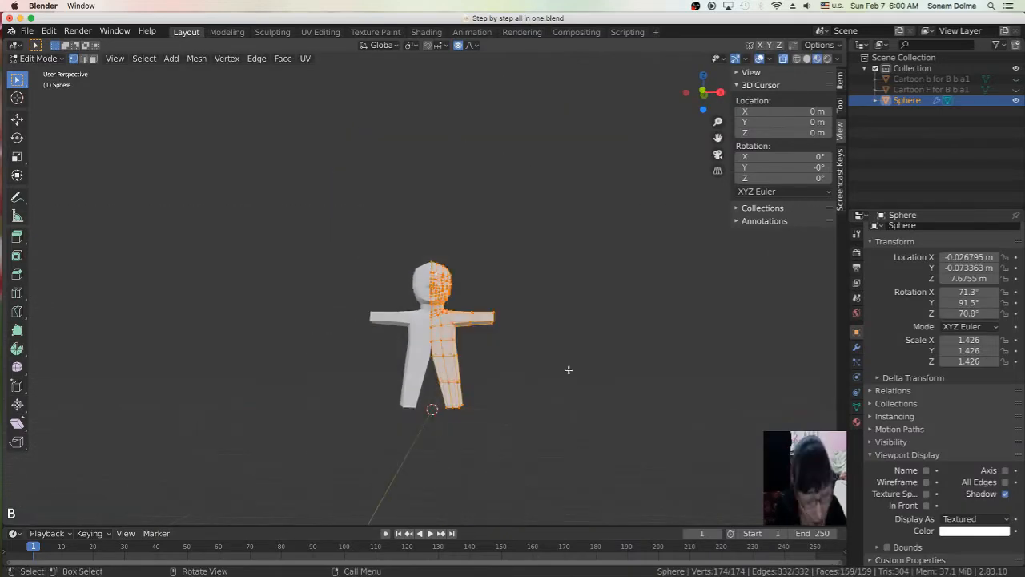
Step: Shift the selected half of the character along the X axis
key(g)
key(x)
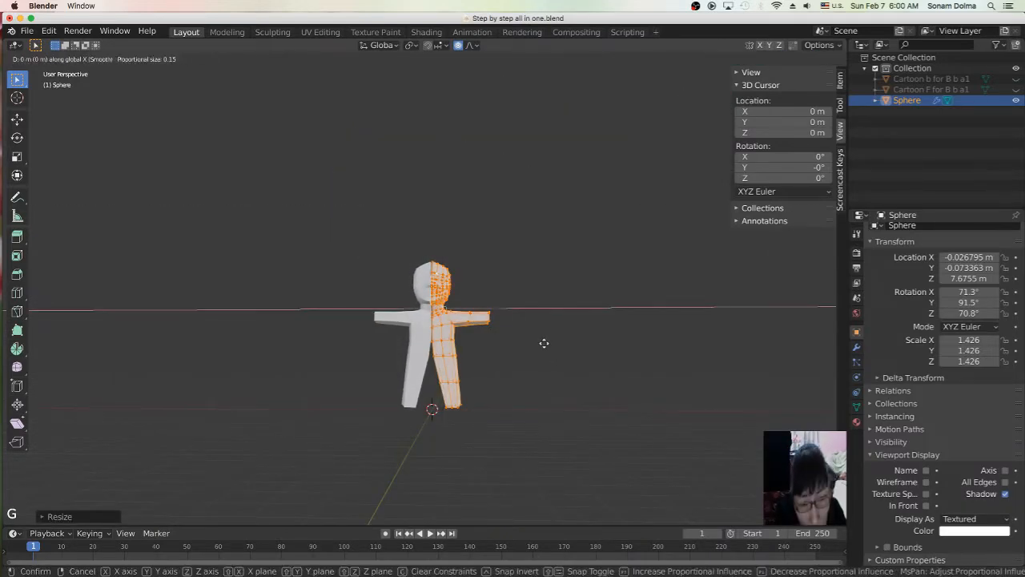
click(544, 344)
Step: Move the outermost vertex on the side of the head at nose level
scroll(544, 352, up, 7)
middle_drag(543, 352, 510, 363)
scroll(510, 363, up, 1)
click(531, 278)
click(531, 278)
click(531, 278)
key(o)
key(g)
key(Escape)
key(o)
key(g)
click(565, 283)
middle_drag(565, 284, 564, 277)
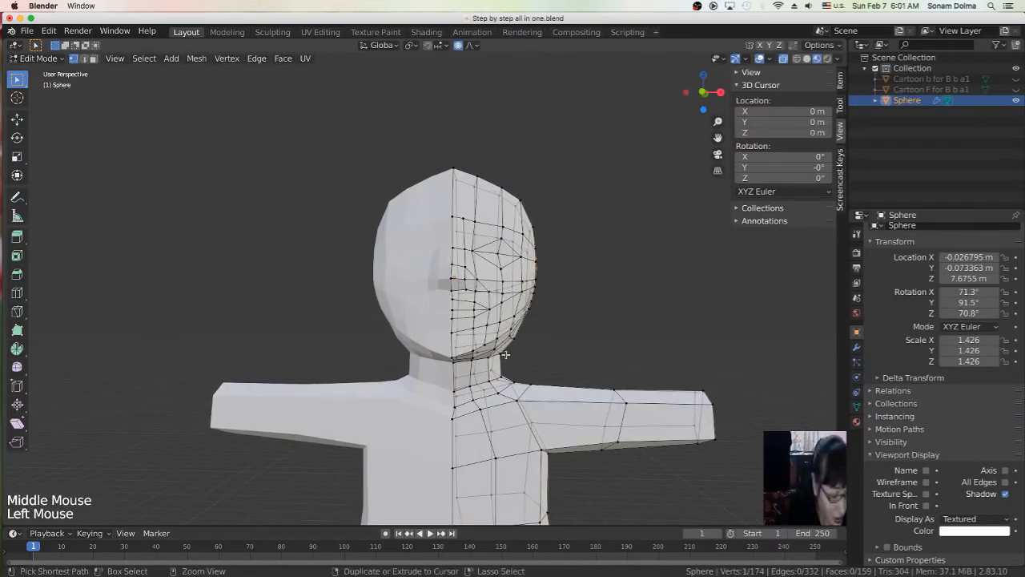
Step: Add an edge loop around the neck, and scale and reposition it to shape the neck
key(ctrl+r)
click(502, 362)
click(502, 364)
key(s)
key(Escape)
key(o)
key(s)
click(544, 375)
key(g)
click(538, 374)
key(s)
click(528, 373)
middle_drag(528, 373, 526, 364)
Step: Adjust the position of two vertices on the neck
click(491, 372)
key(g)
click(502, 379)
click(491, 379)
key(g)
click(497, 377)
mouse_move(497, 377)
middle_down()
mouse_move(448, 371)
mouse_move(494, 376)
middle_up()
scroll(494, 376, up, 3)
middle_drag(494, 377, 491, 368)
click(475, 414)
key(g)
right_click(487, 420)
right_click(488, 420)
middle_drag(491, 421, 561, 440)
Step: Reposition the upper chest vertex below the neck
click(498, 435)
key(g)
right_click(508, 461)
middle_drag(508, 461, 385, 400)
key(g)
click(573, 361)
key(g)
click(573, 360)
Step: Circle-select neighbouring vertices, merge them, and hide the sidebar
key(c)
right_click(642, 342)
right_click(643, 343)
key(alt+m)
key(m)
click(659, 283)
key(n)
Step: Circle-select a second group of vertices and merge them
middle_drag(471, 381, 549, 402)
key(c)
click(494, 368)
right_click(494, 369)
key(alt+m)
key(m)
click(679, 364)
Step: Adjust the centre-line lip vertices in the side profile of the face
key(g)
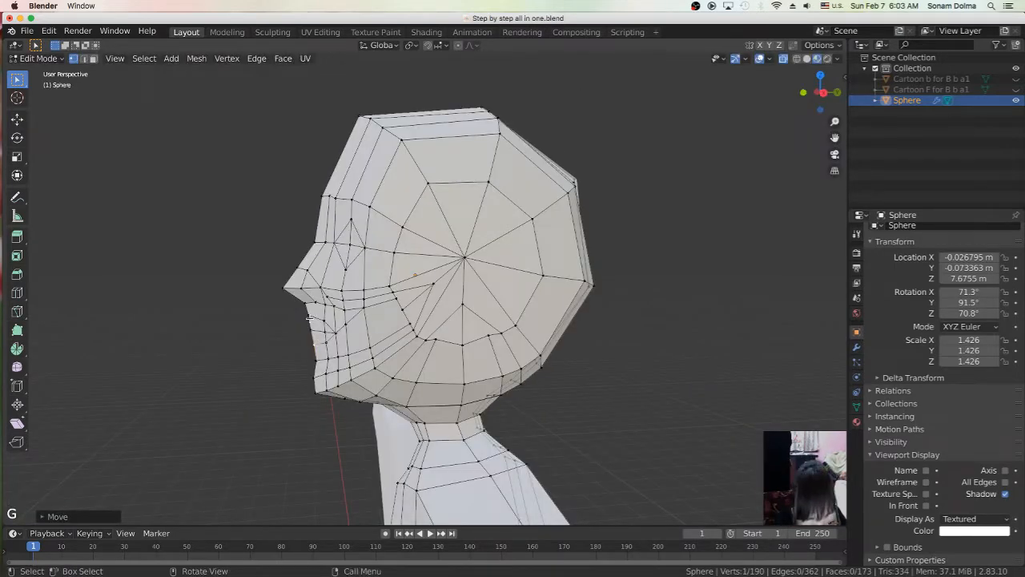
click(309, 317)
key(g)
click(312, 343)
click(312, 343)
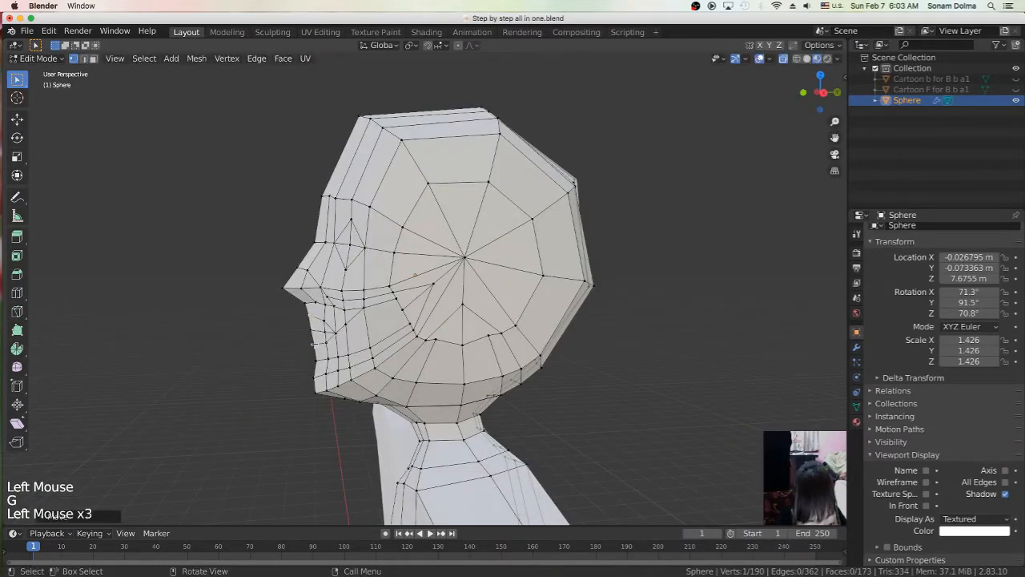
key(g)
middle_drag(313, 344, 463, 343)
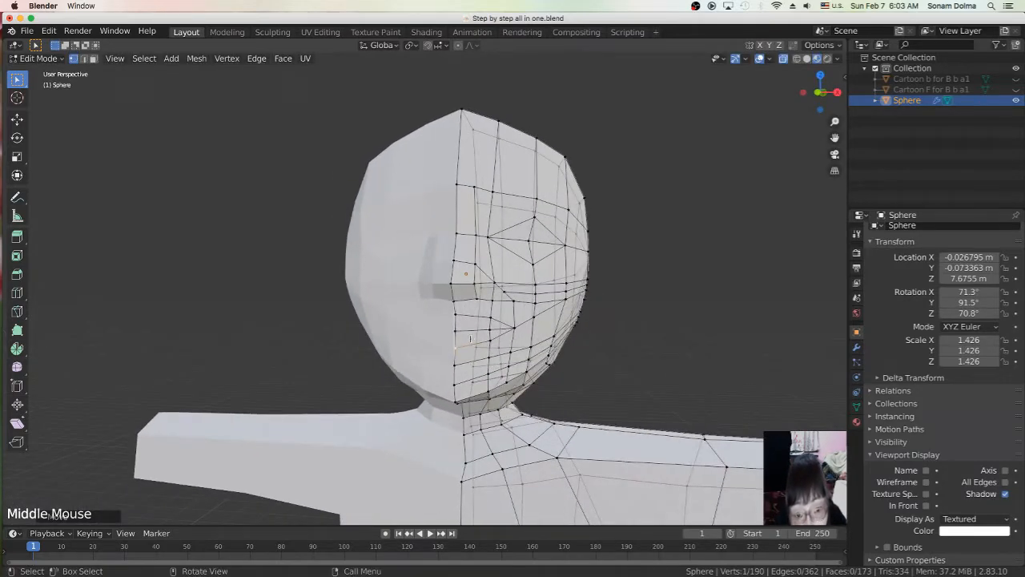
Step: Try to extrude the mouth faces and scale the extruded region down slightly
click(93, 59)
middle_drag(252, 177, 256, 176)
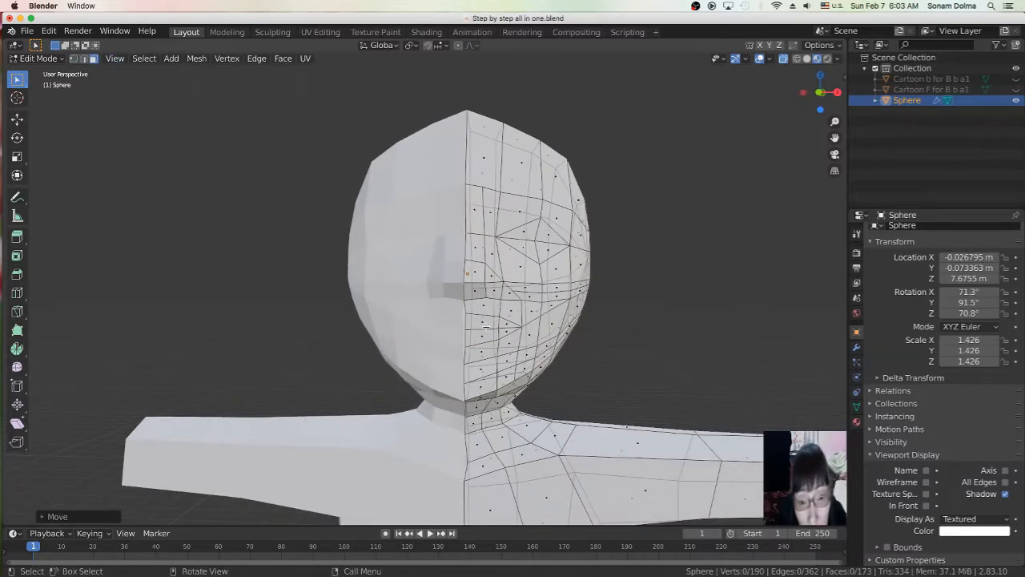
click(483, 321)
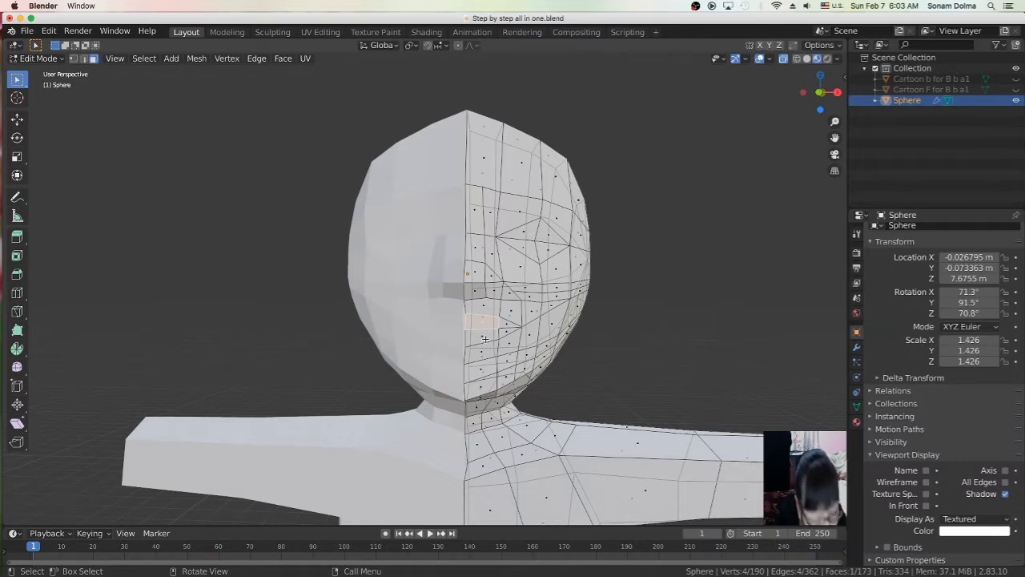
shift+click(483, 337)
shift+click(506, 324)
key(e)
click(614, 355)
key(s)
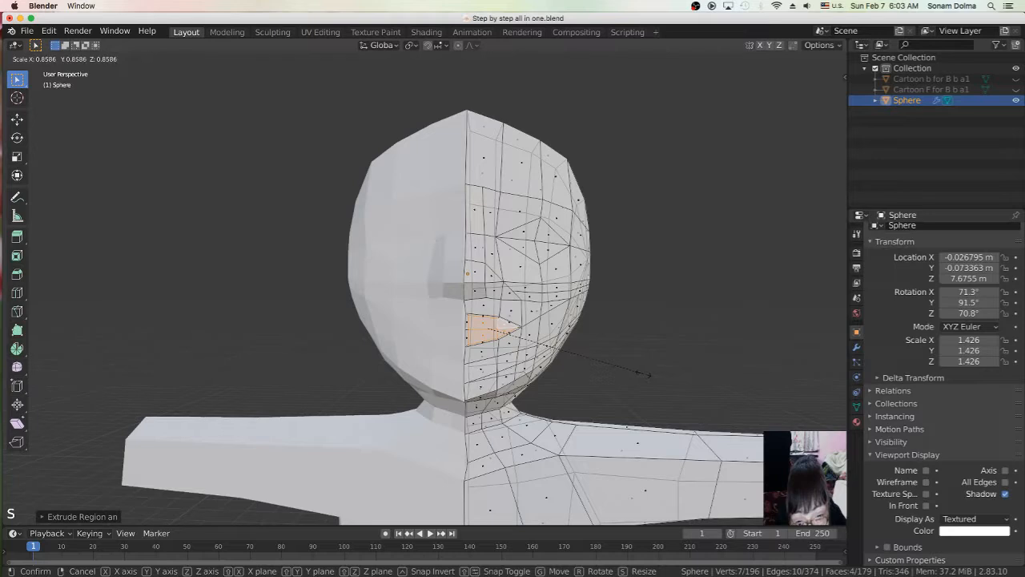
click(650, 374)
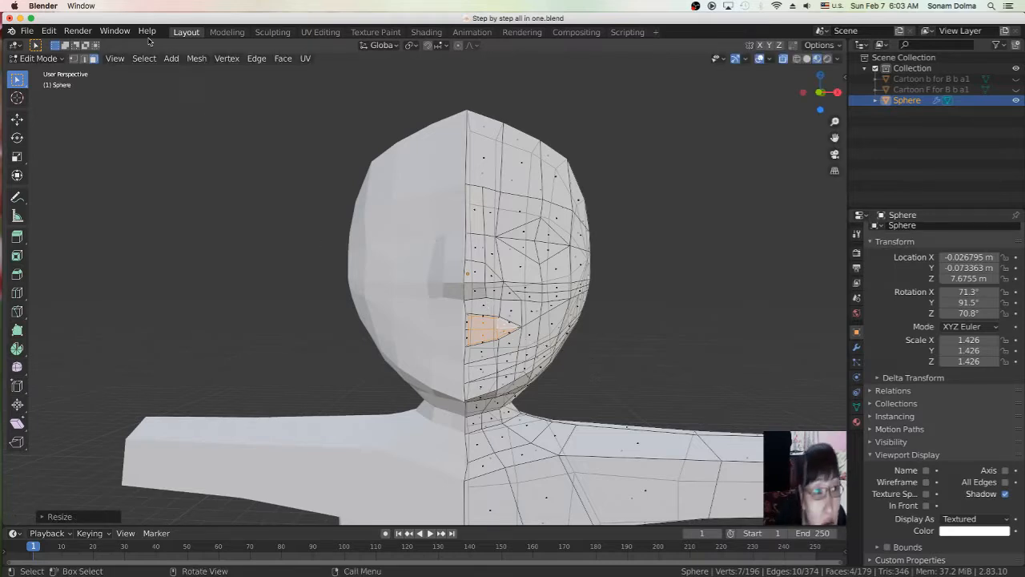
Step: Undo the scaling and extrusion of the mouth faces
click(78, 32)
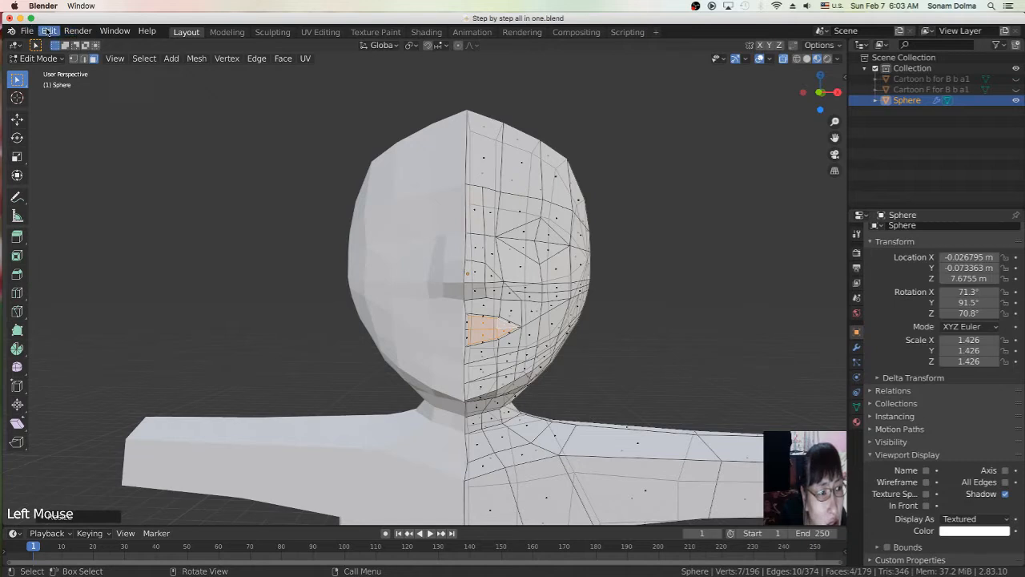
click(48, 30)
click(49, 31)
click(56, 42)
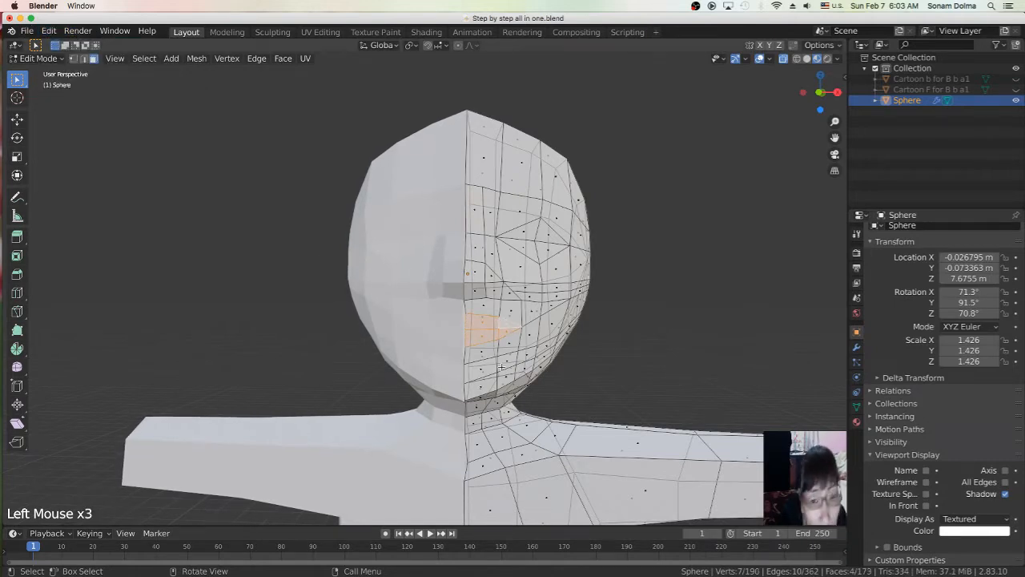
Step: Try to dissolve the vertical centre-line edges at the mouth
scroll(551, 376, up, 2)
click(490, 343)
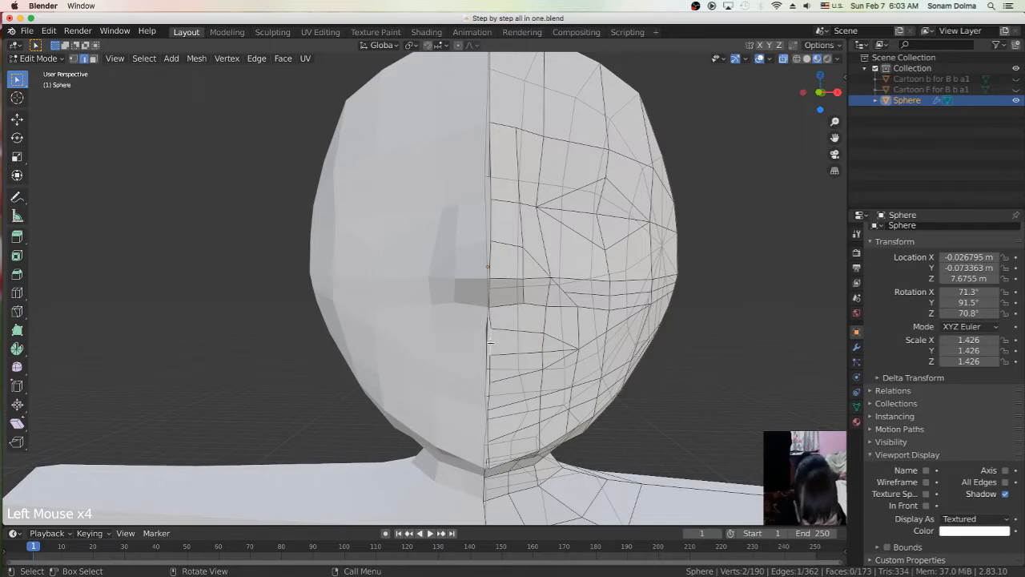
key(x)
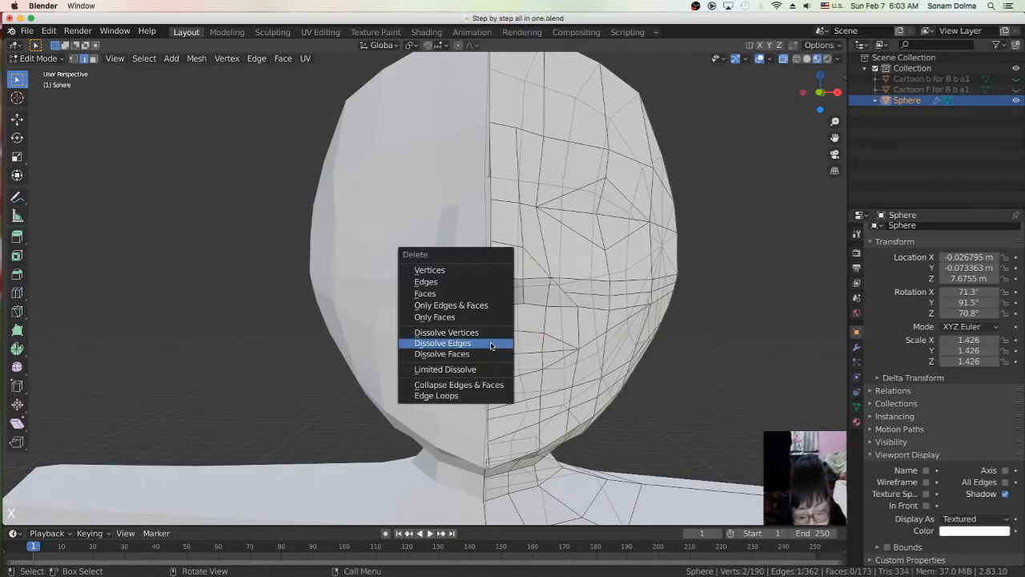
click(492, 346)
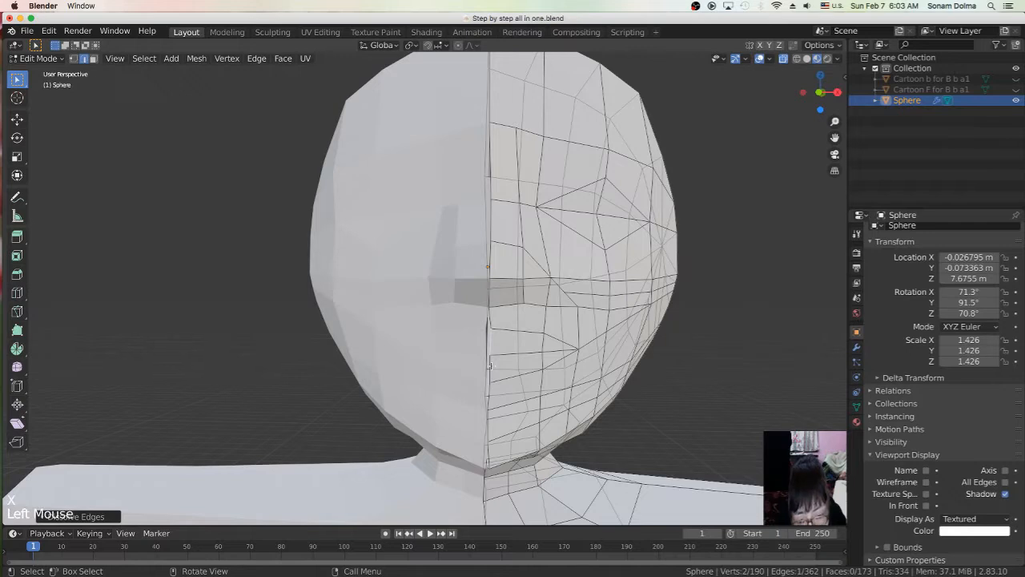
click(490, 366)
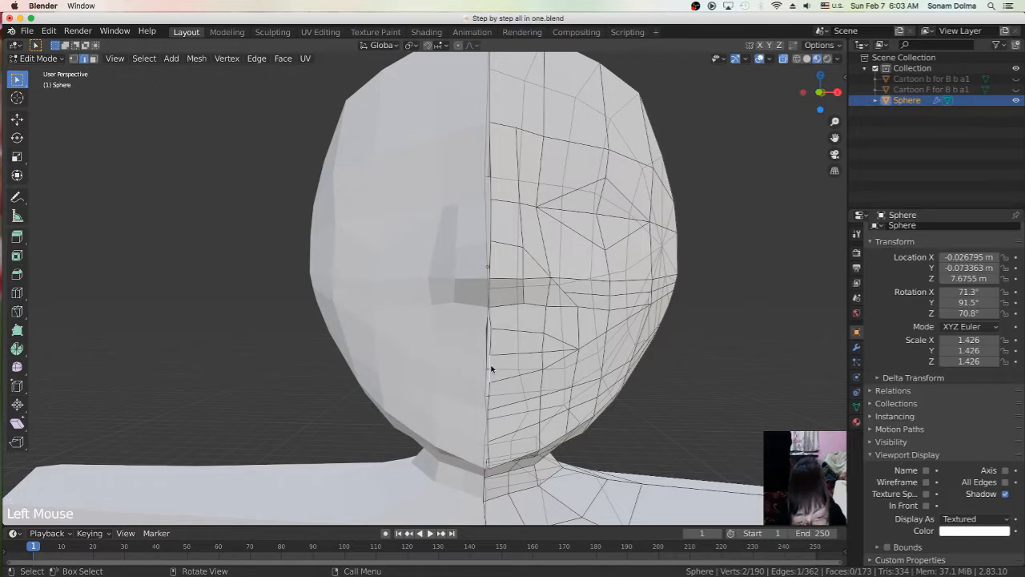
key(x)
click(485, 367)
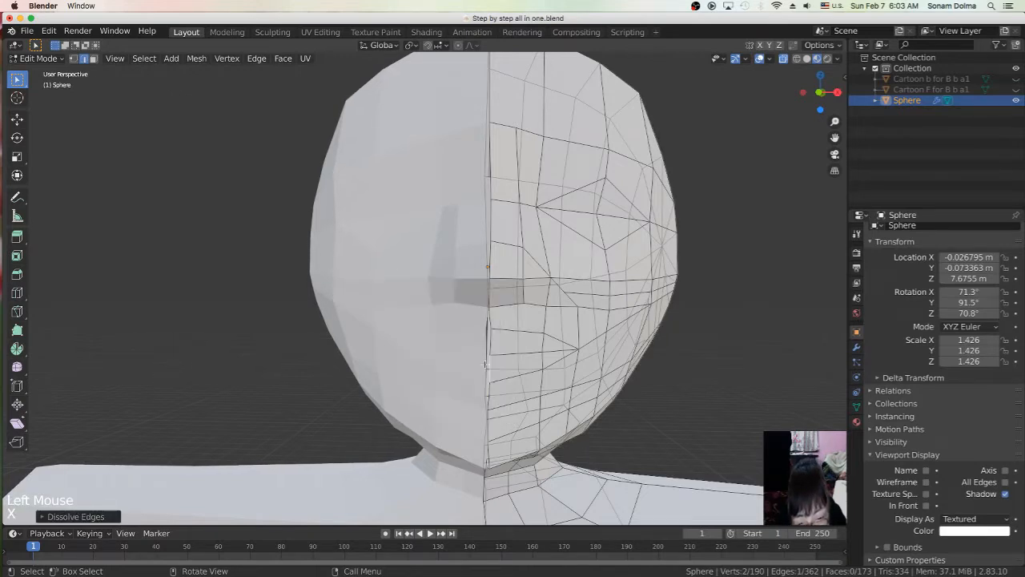
click(491, 350)
middle_drag(490, 350, 497, 345)
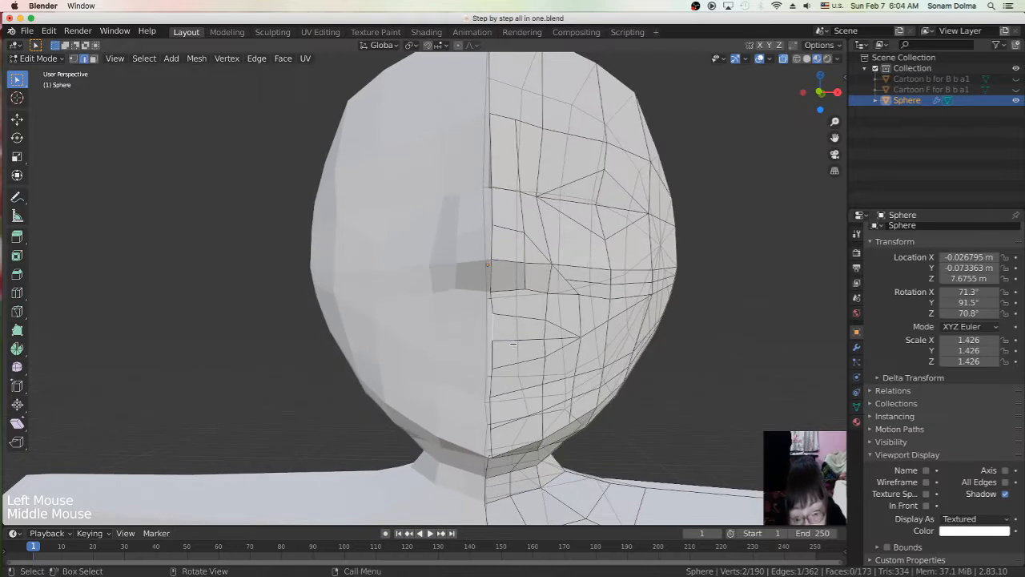
click(513, 347)
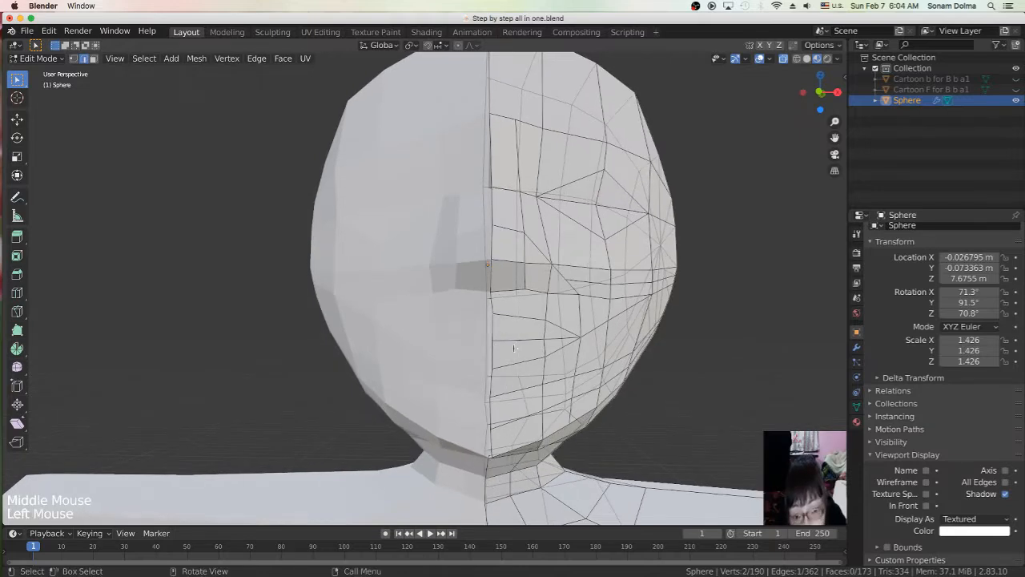
Step: Switch to face selection, select the lower mouth faces and turn off X-ray display
click(93, 58)
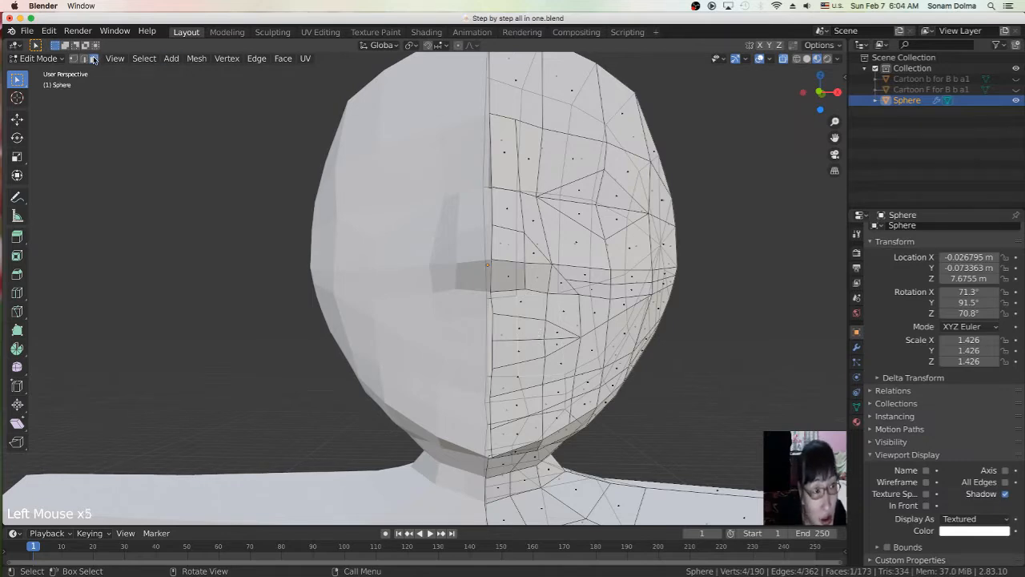
click(511, 347)
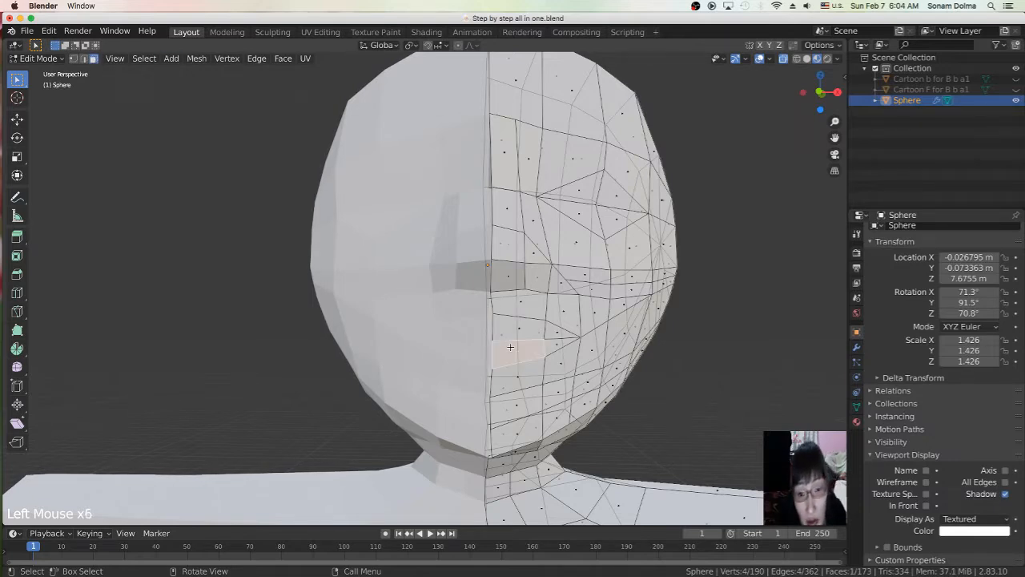
shift+click(507, 331)
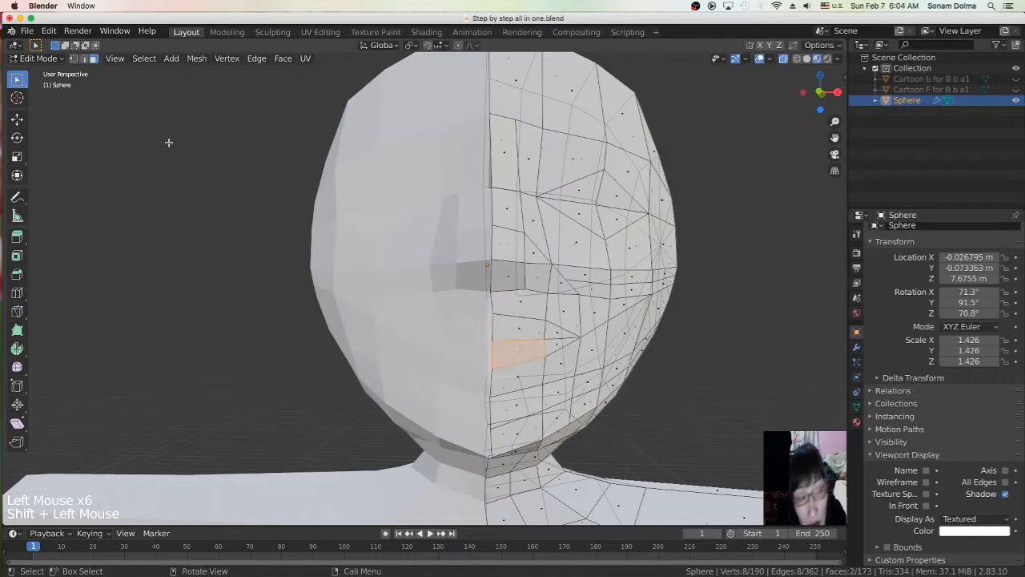
middle_drag(240, 204, 563, 328)
scroll(599, 282, down, 3)
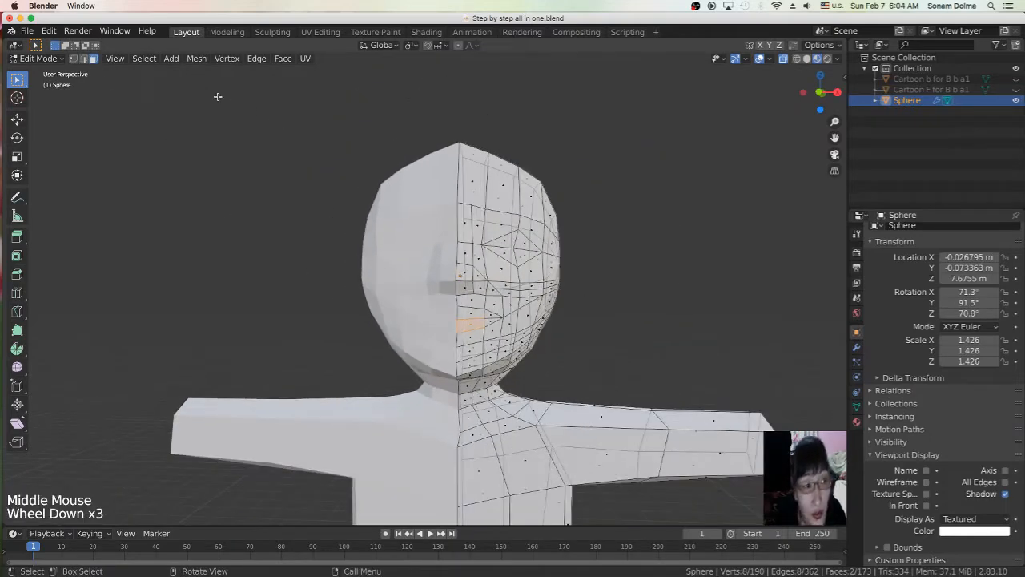
click(783, 59)
scroll(589, 245, up, 1)
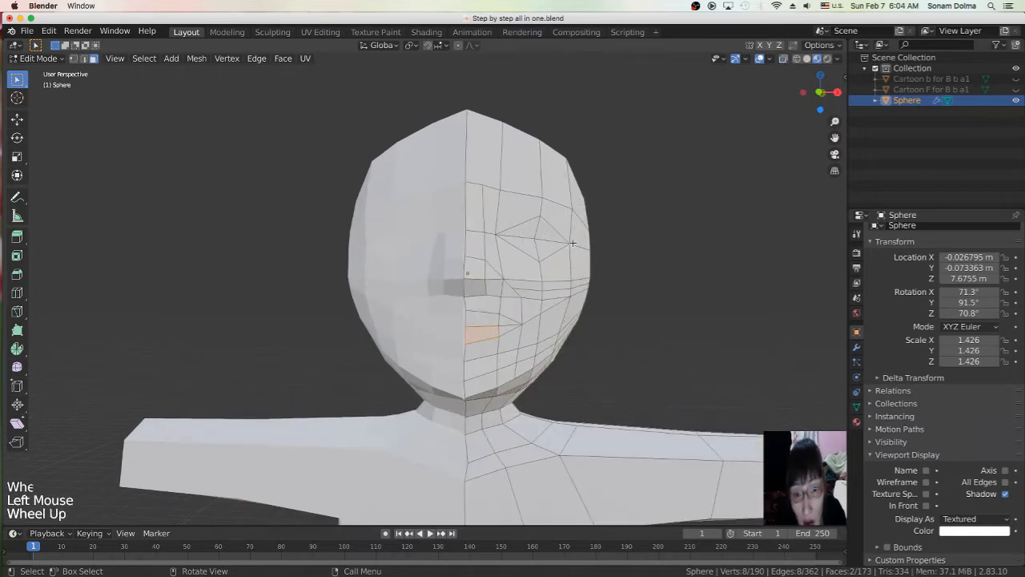
Step: Delete the four faces of the eye and the four faces of the mouth to open both holes
click(541, 245)
shift+click(542, 230)
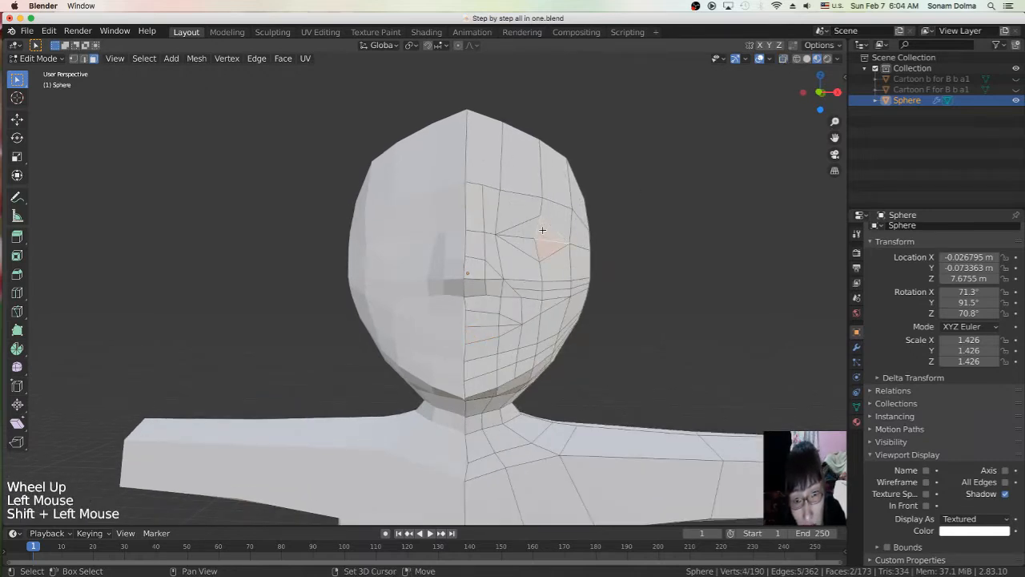
shift+click(525, 239)
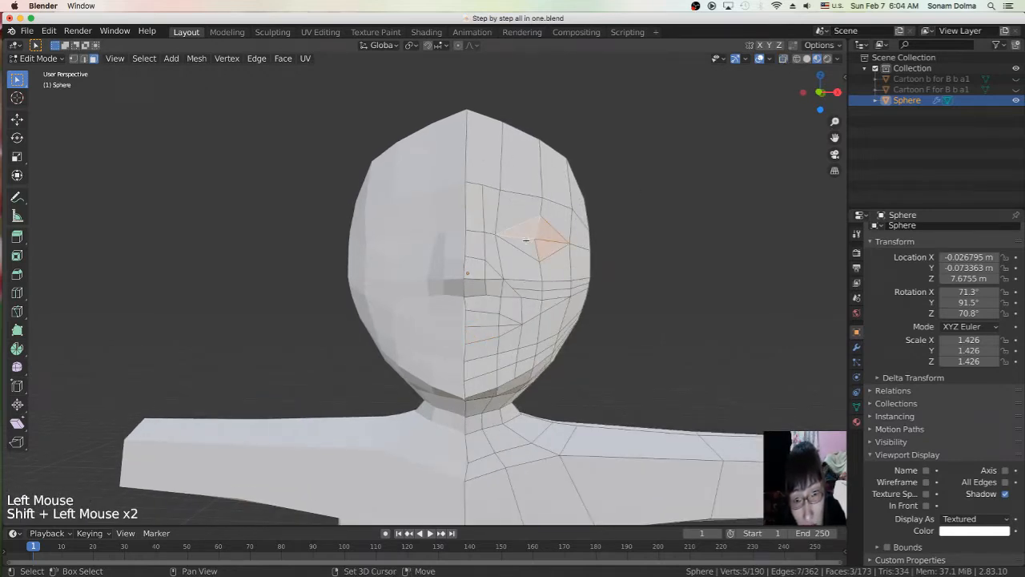
shift+click(502, 320)
shift+click(506, 326)
shift+click(479, 320)
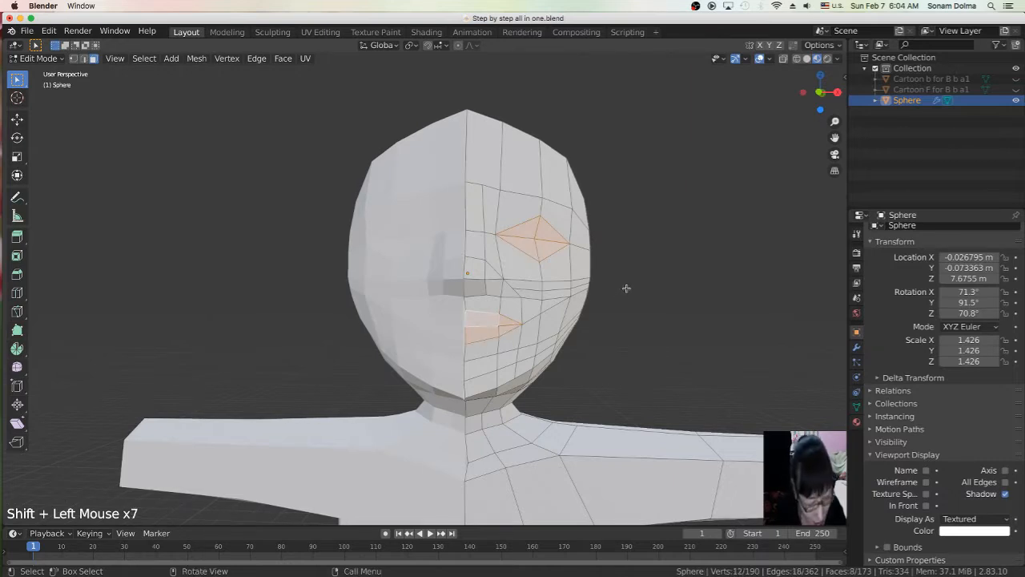
key(x)
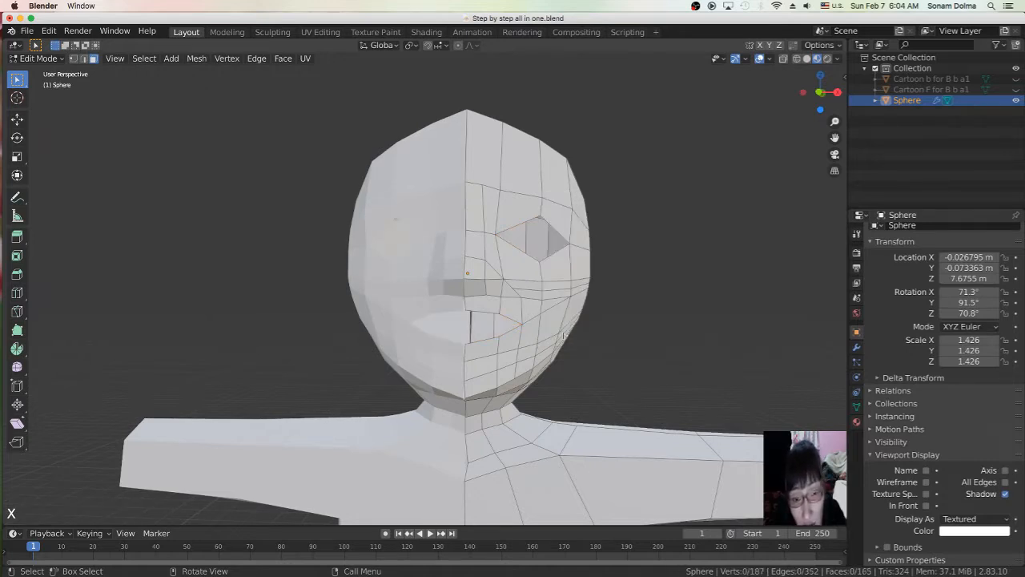
Step: Switch to vertex selection for working on the mouth opening
middle_drag(570, 293, 533, 327)
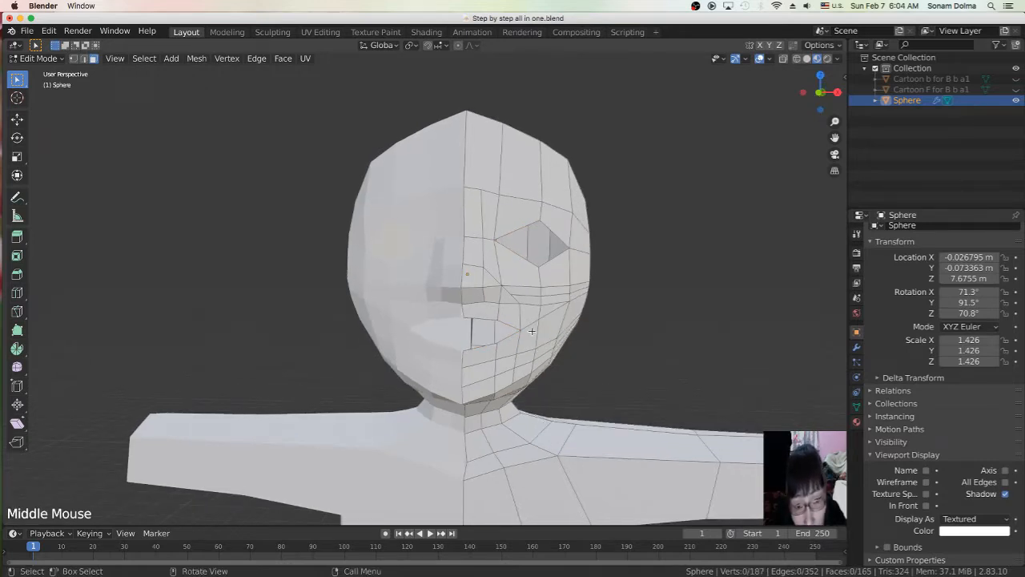
scroll(536, 334, up, 1)
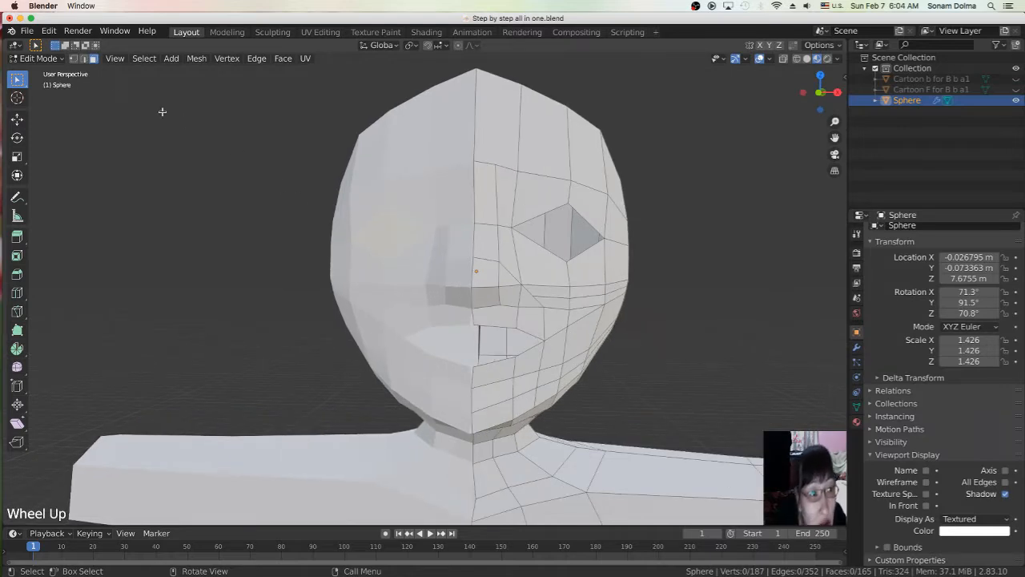
click(75, 60)
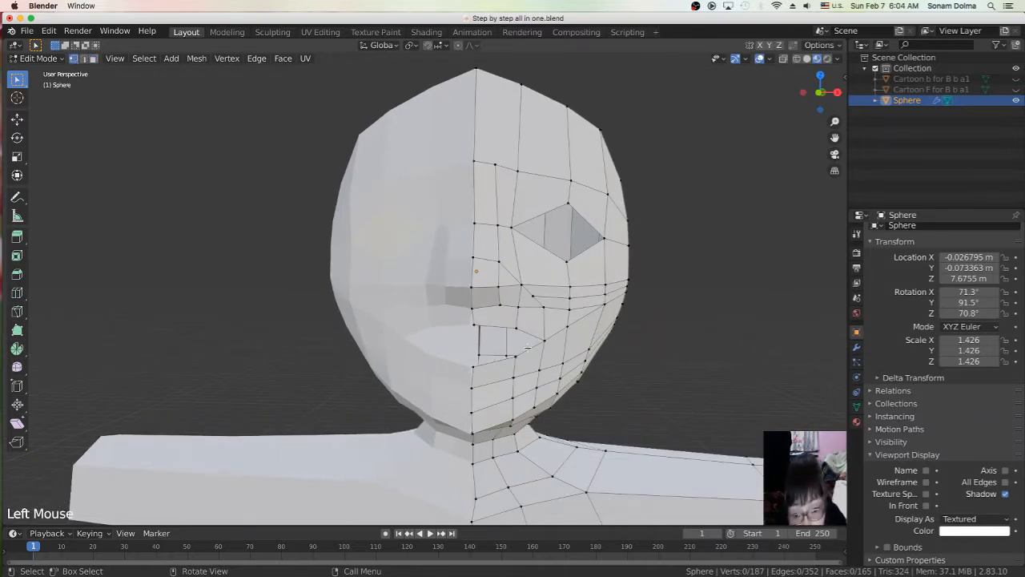
Step: Try to select the mouth hole's rim as an edge loop
alt+click(529, 348)
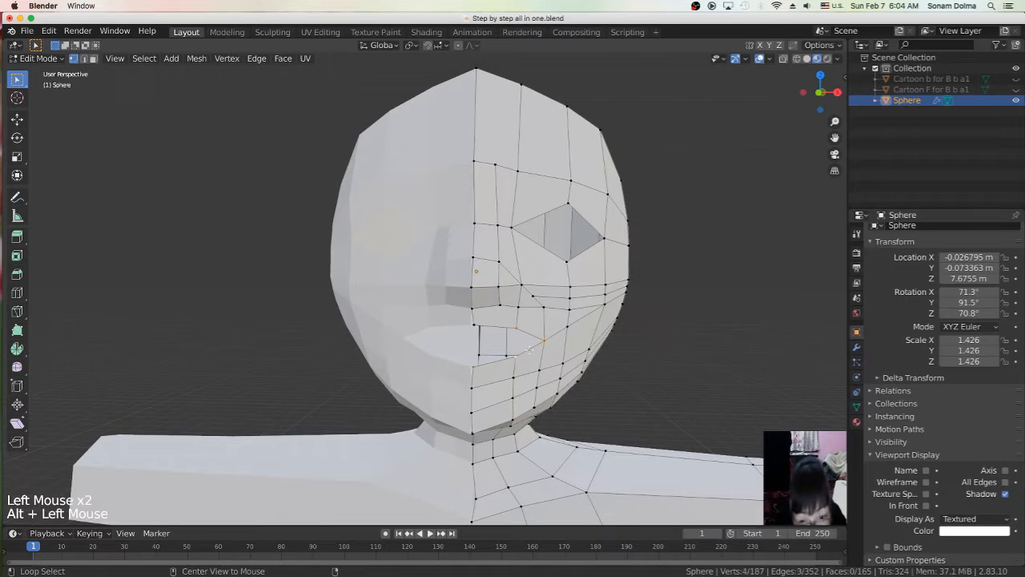
alt+shift+click(476, 324)
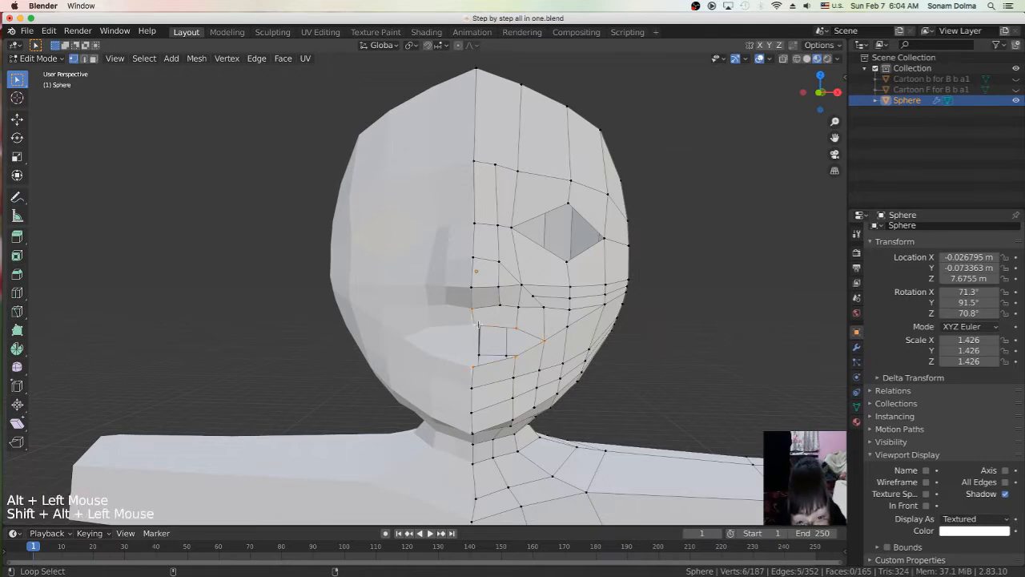
middle_drag(475, 324, 518, 317)
alt+click(518, 317)
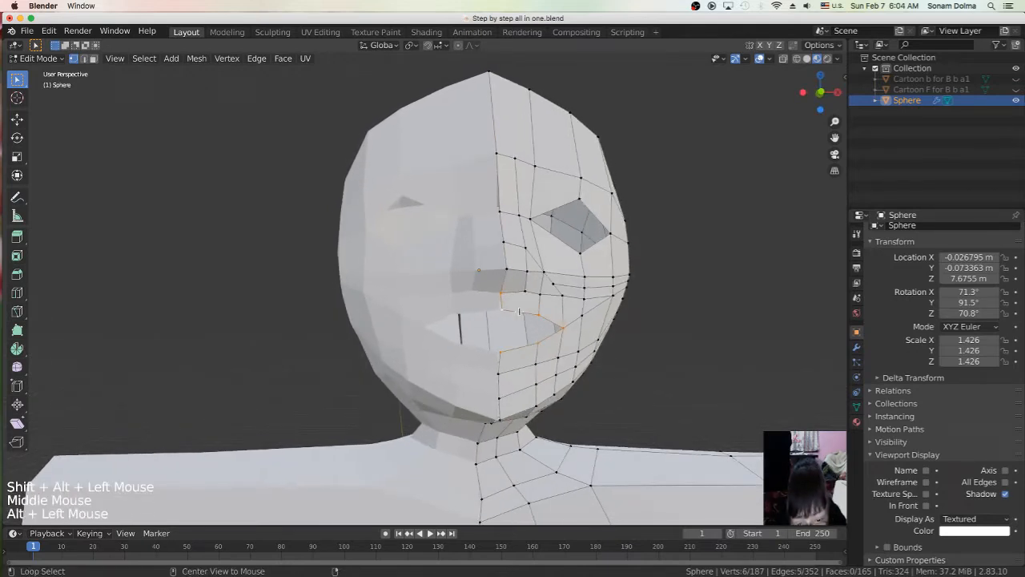
alt+click(518, 311)
click(518, 311)
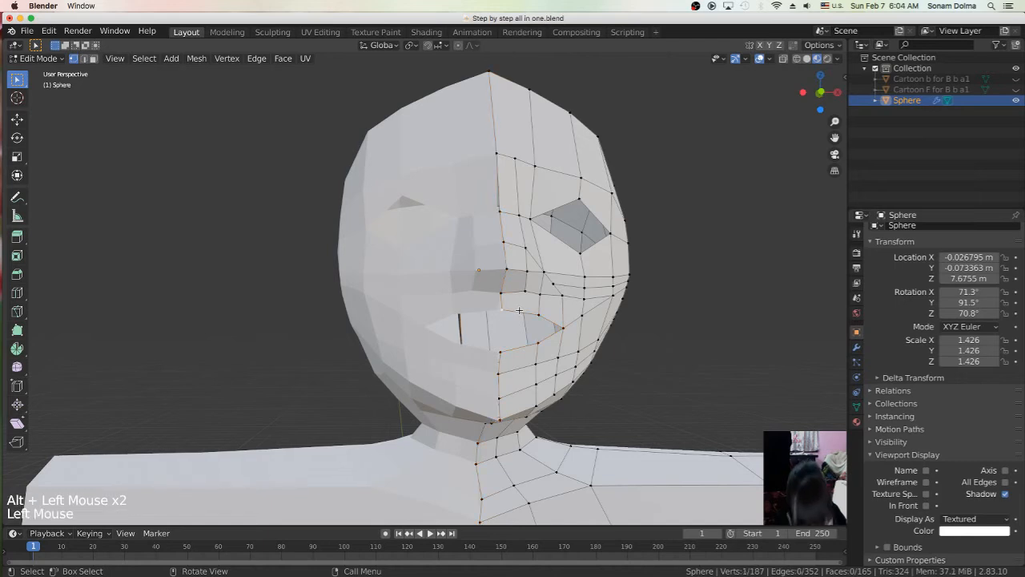
shift+click(519, 310)
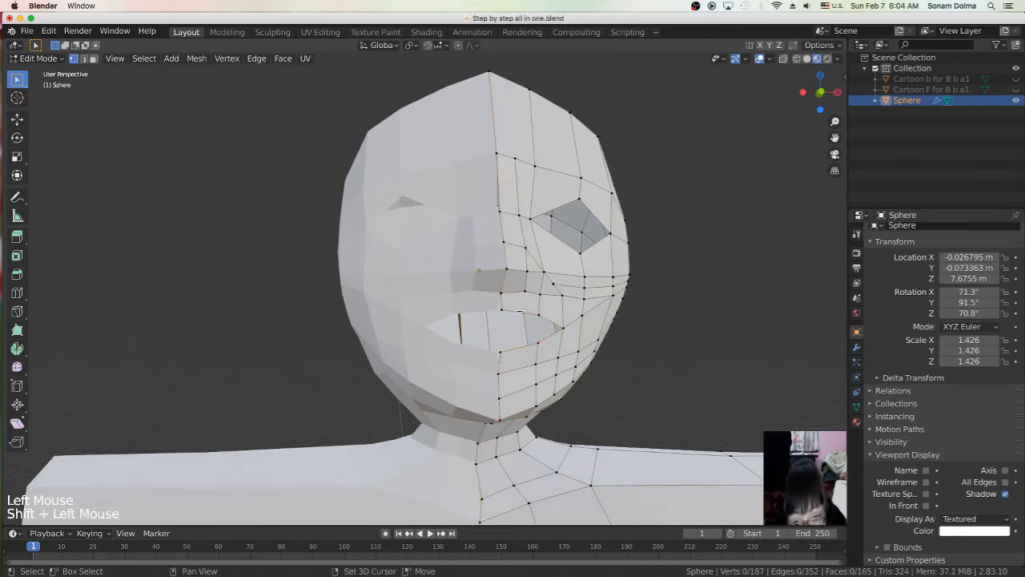
Step: Select the five vertices around the mouth hole's rim, from the upper centre line around the corner to the lower centre line
click(505, 310)
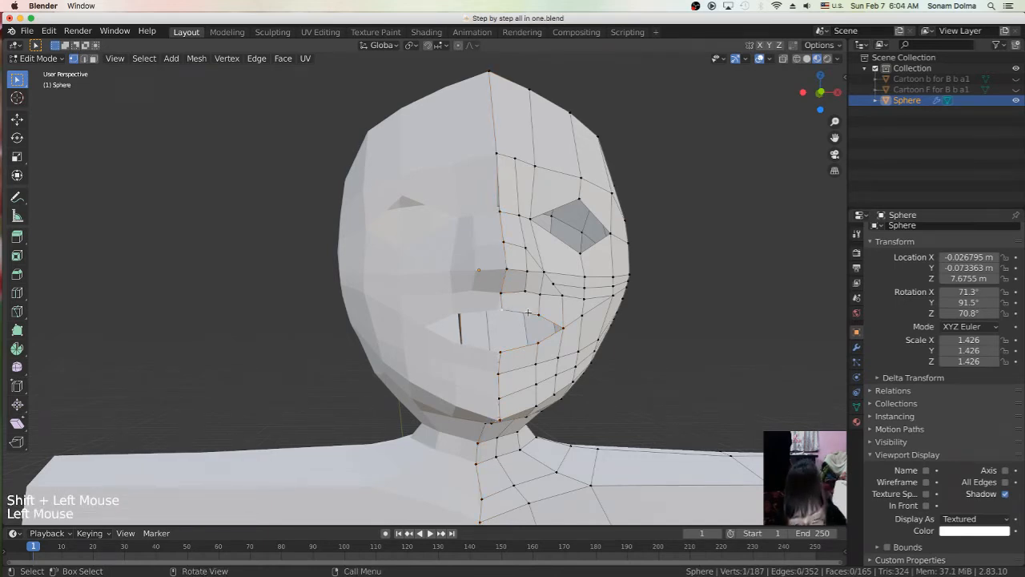
shift+click(538, 316)
shift+click(560, 327)
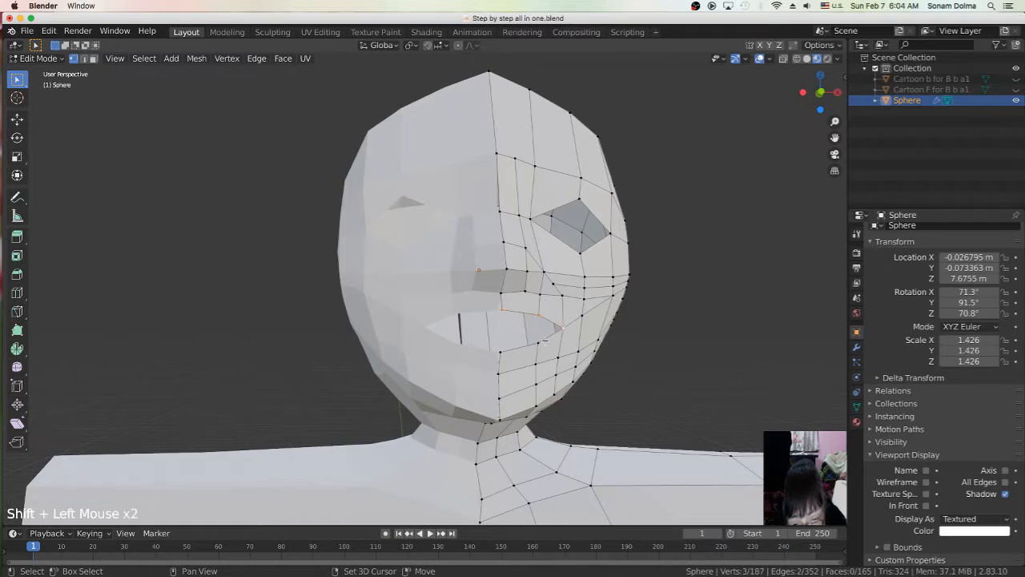
middle_drag(514, 353, 624, 360)
scroll(626, 359, down, 2)
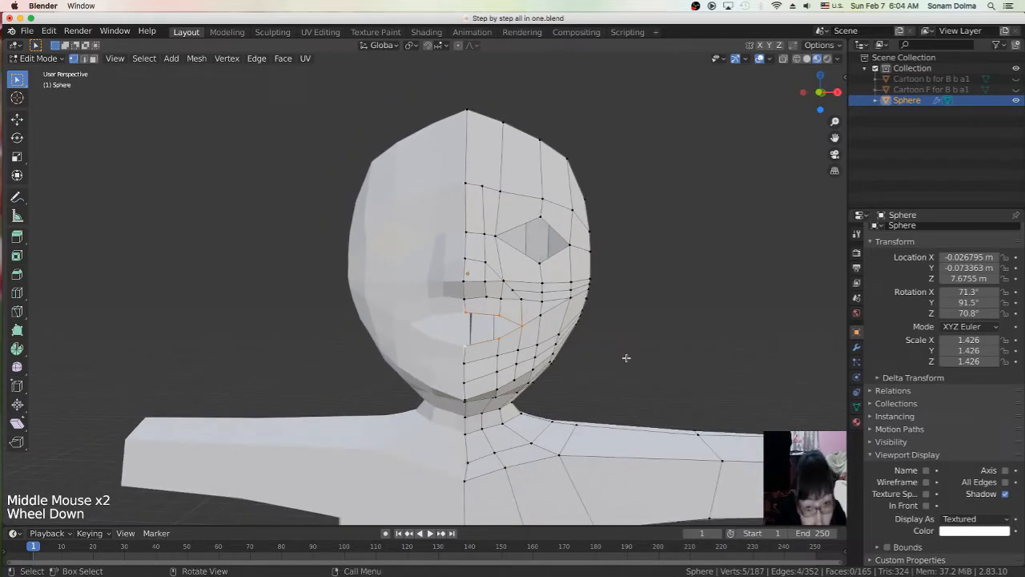
Step: Extrude the mouth rim in place, scale the new loop to about 0.78 and move it inward to the centre line
key(e)
right_click(625, 350)
right_click(624, 349)
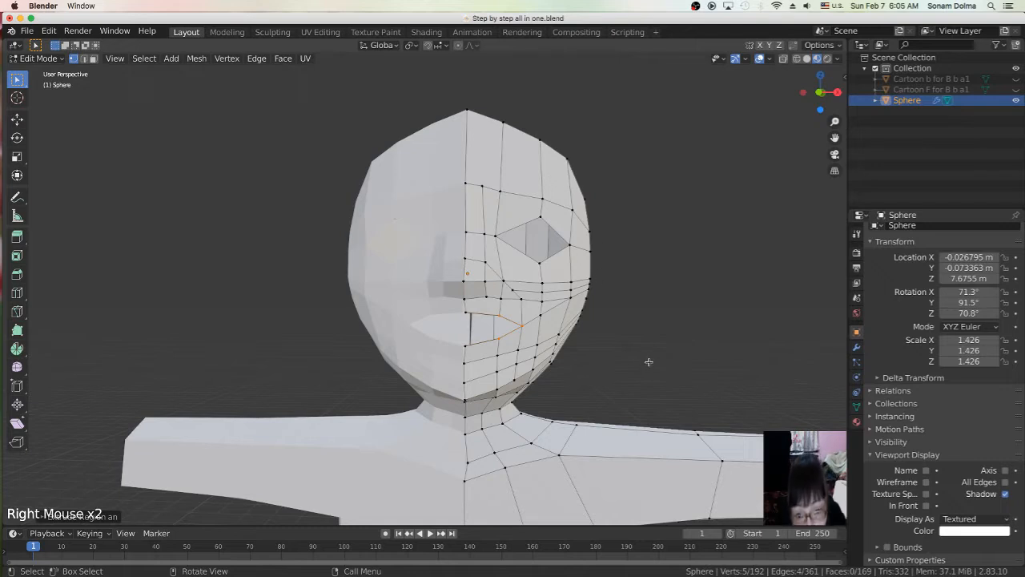
key(s)
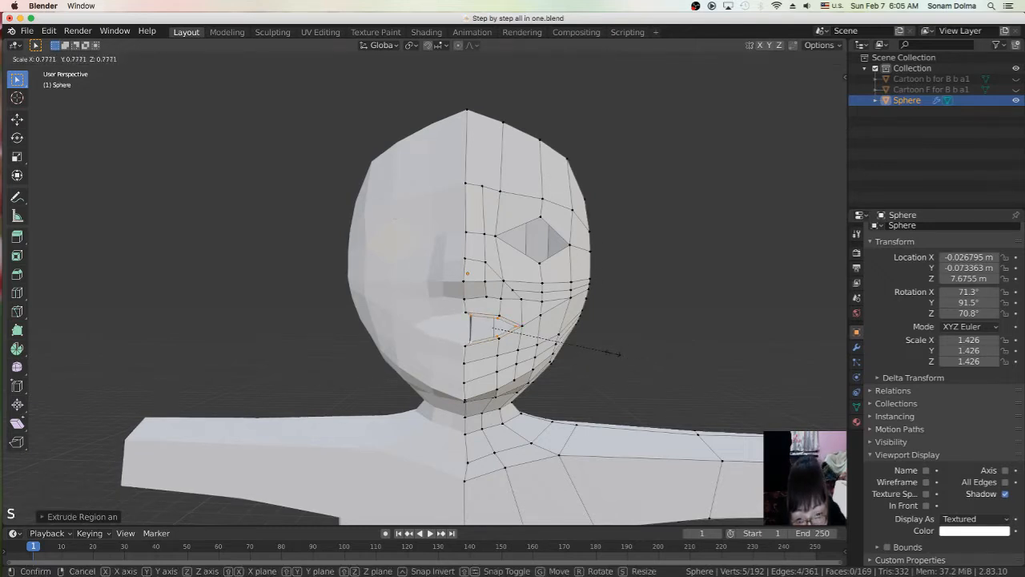
click(618, 353)
key(g)
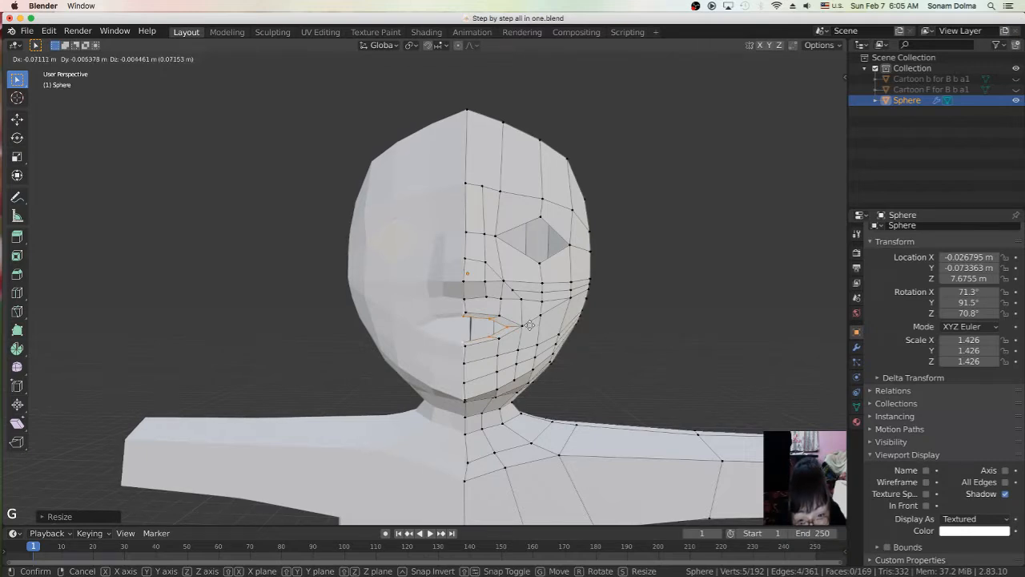
click(529, 324)
Step: Extrude a second, smaller loop inside the mouth rim and shift it toward the centre line
key(e)
right_click(529, 325)
key(s)
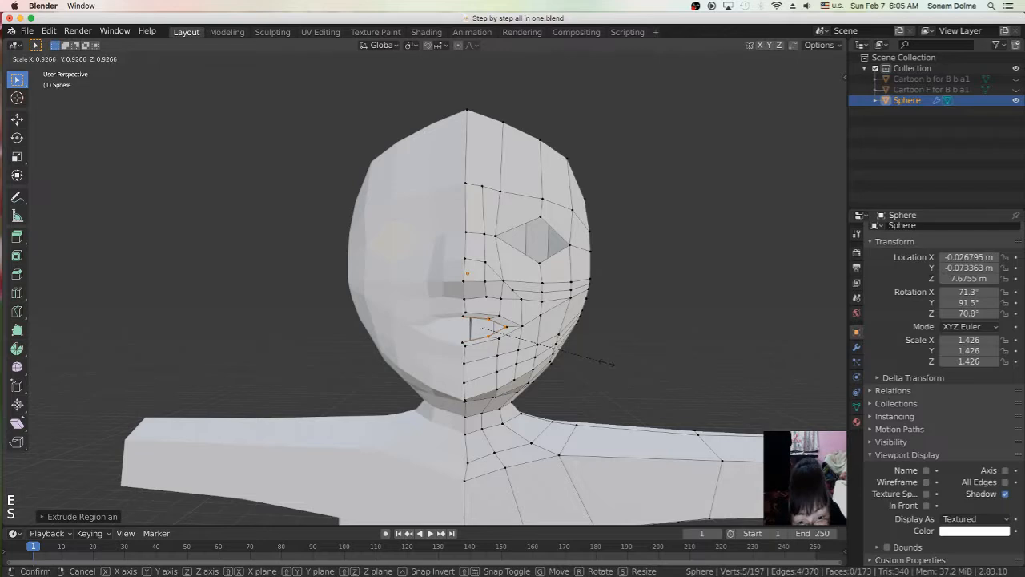
click(474, 305)
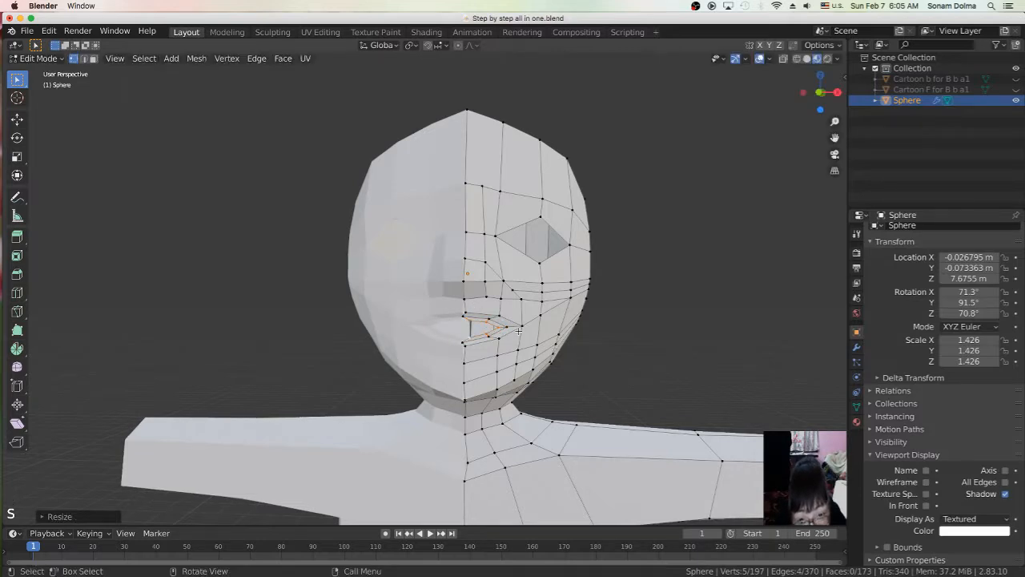
key(g)
click(471, 327)
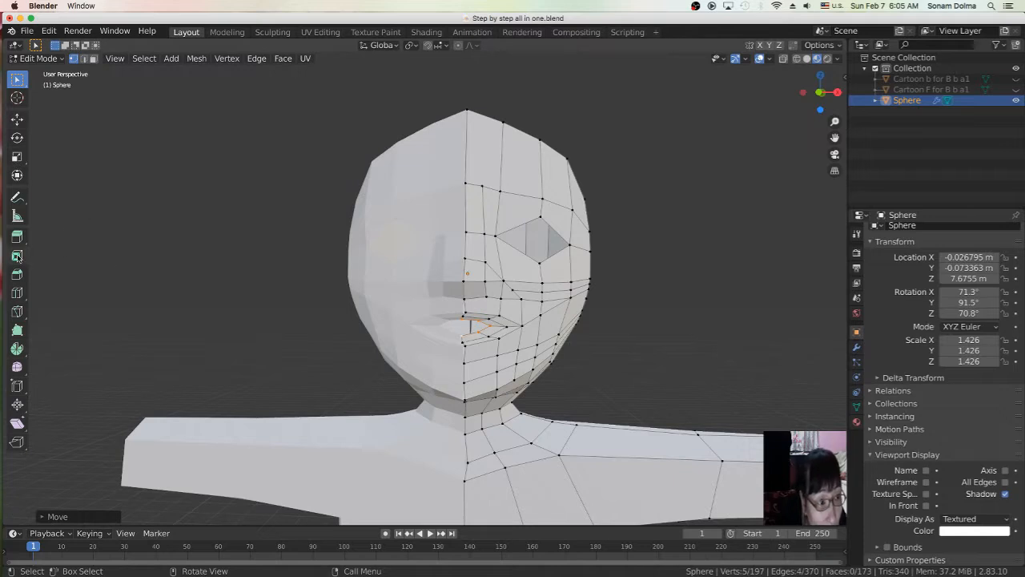
Step: Flatten the innermost mouth loop vertically into a nearly closed lip line with the Transform tool
click(17, 174)
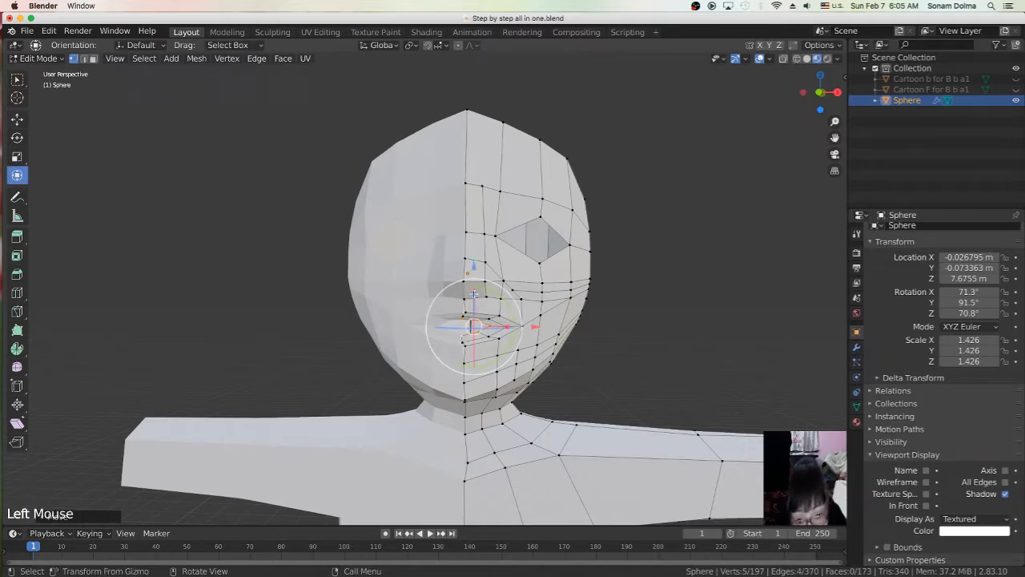
drag(473, 295, 474, 303)
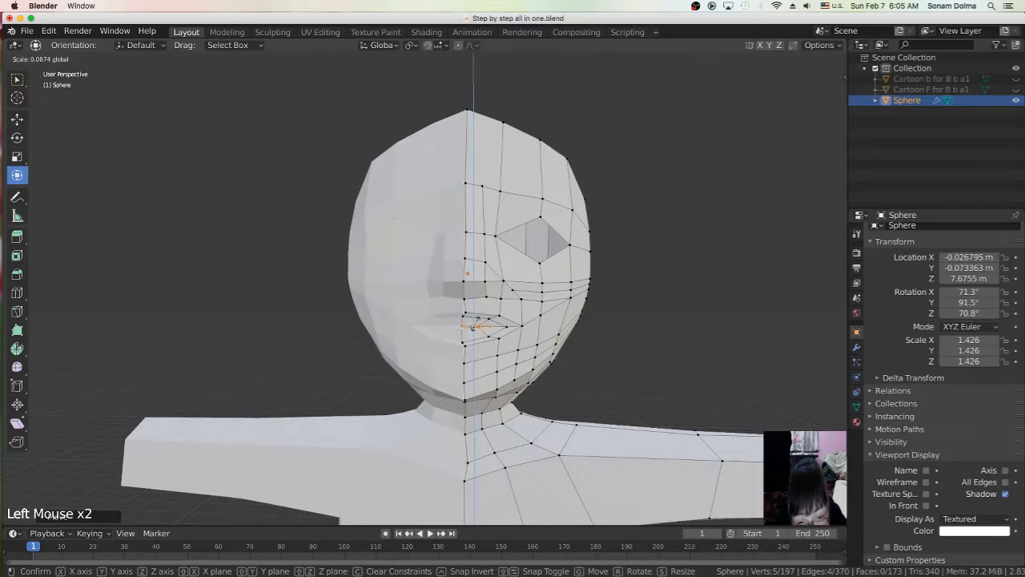
drag(475, 324, 477, 325)
scroll(589, 360, up, 2)
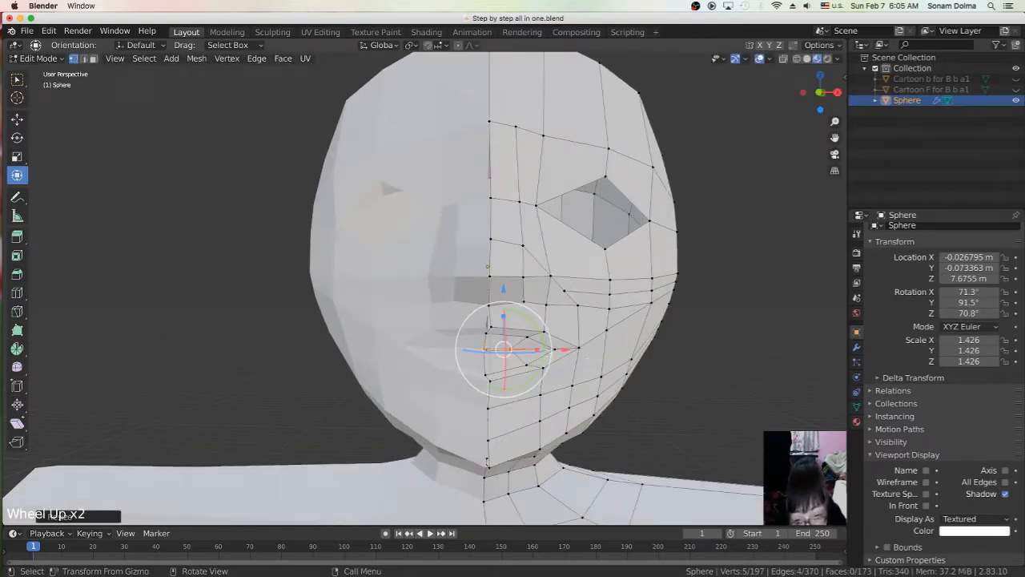
Step: Adjust the width of the closed lip line and move it to line up with the centre line and mouth corner
drag(536, 350, 548, 349)
key(g)
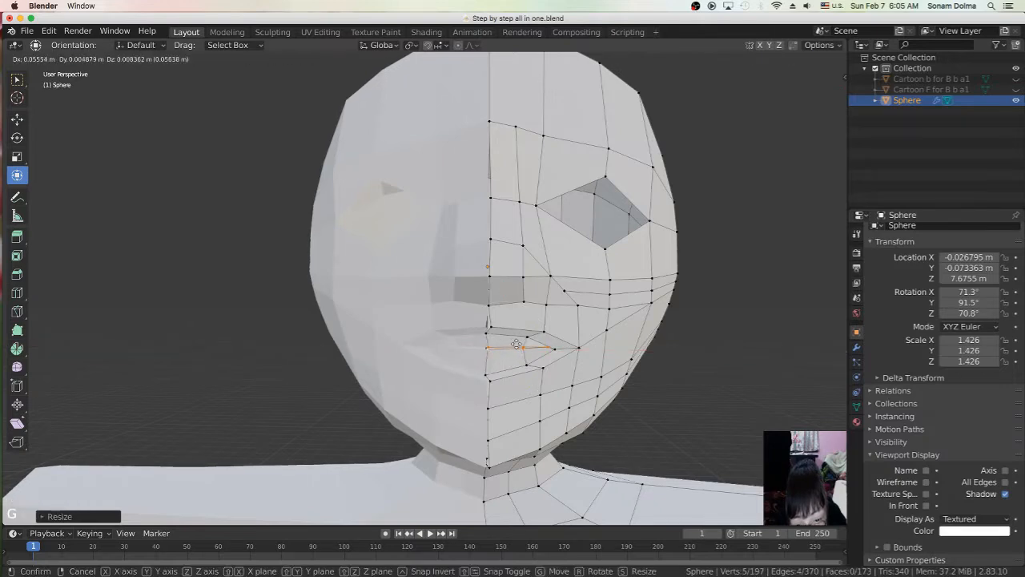
click(516, 346)
drag(547, 349, 545, 348)
key(g)
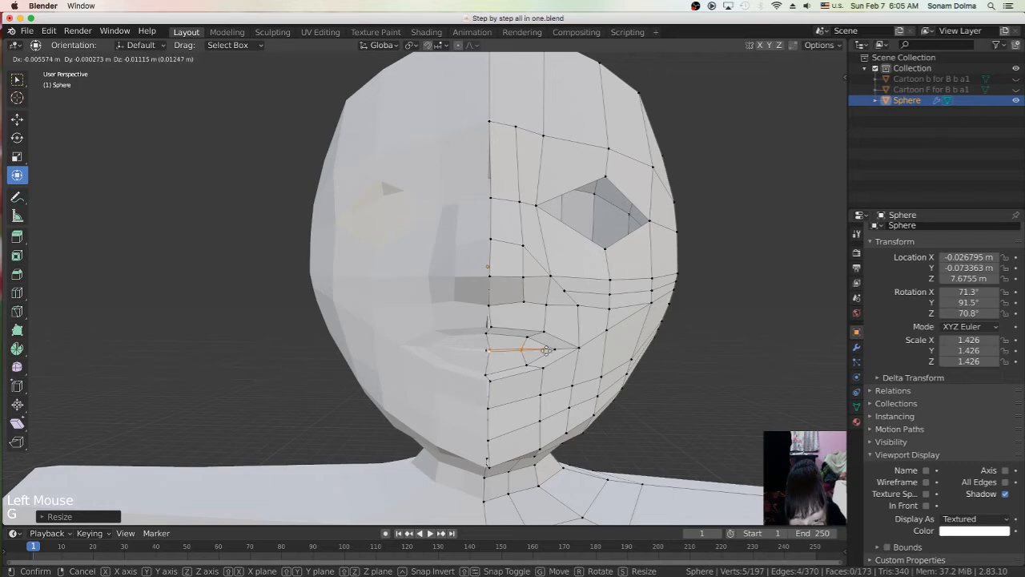
click(544, 350)
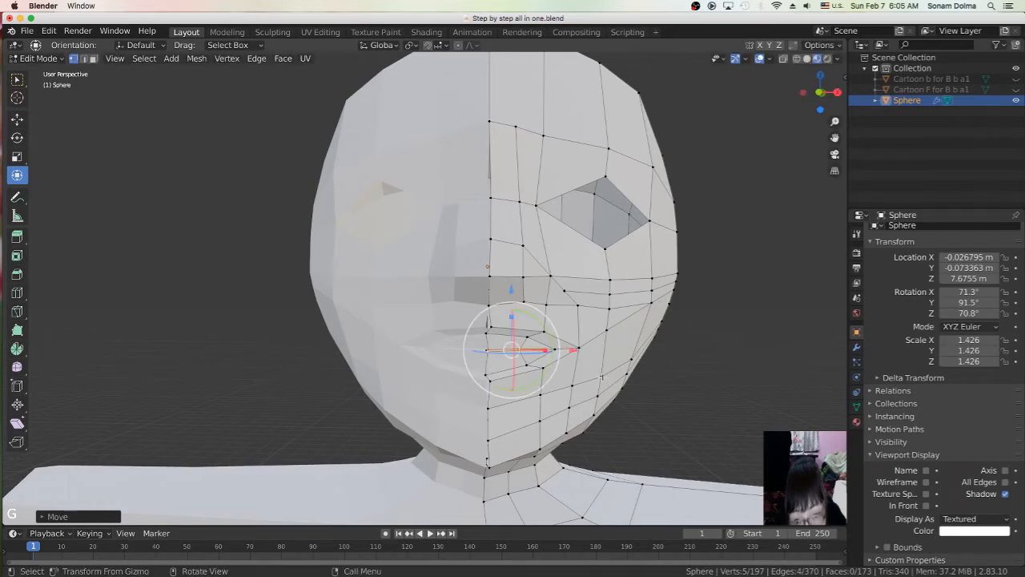
Step: Adjust the vertex beside the mouth corner and move the upper lip's top vertex onto the centre line
click(555, 350)
key(g)
click(554, 350)
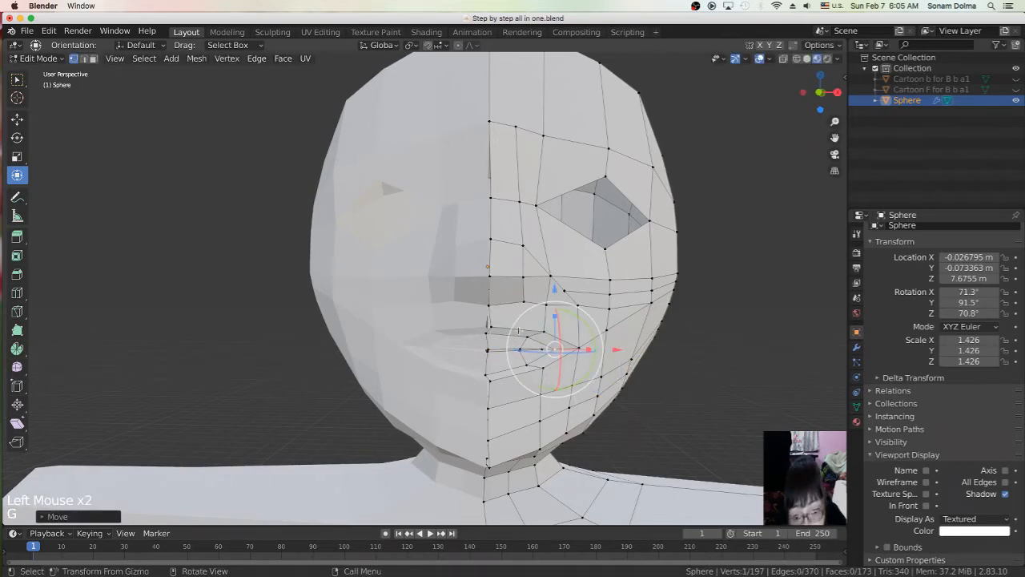
click(492, 320)
key(g)
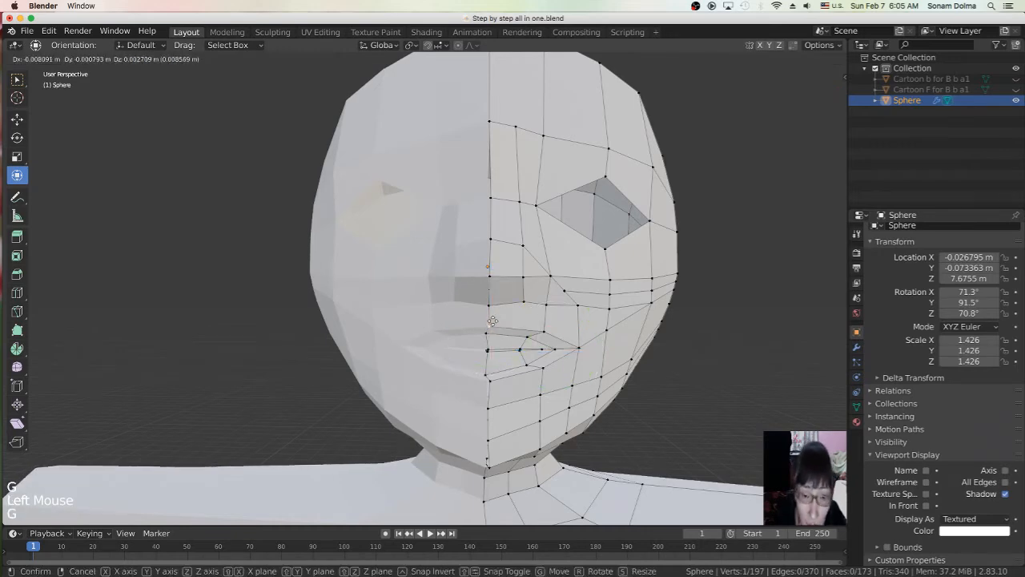
click(487, 326)
Step: Return to the Select Box tool and, in side view, move the upper lip's front vertex forward and down
click(530, 380)
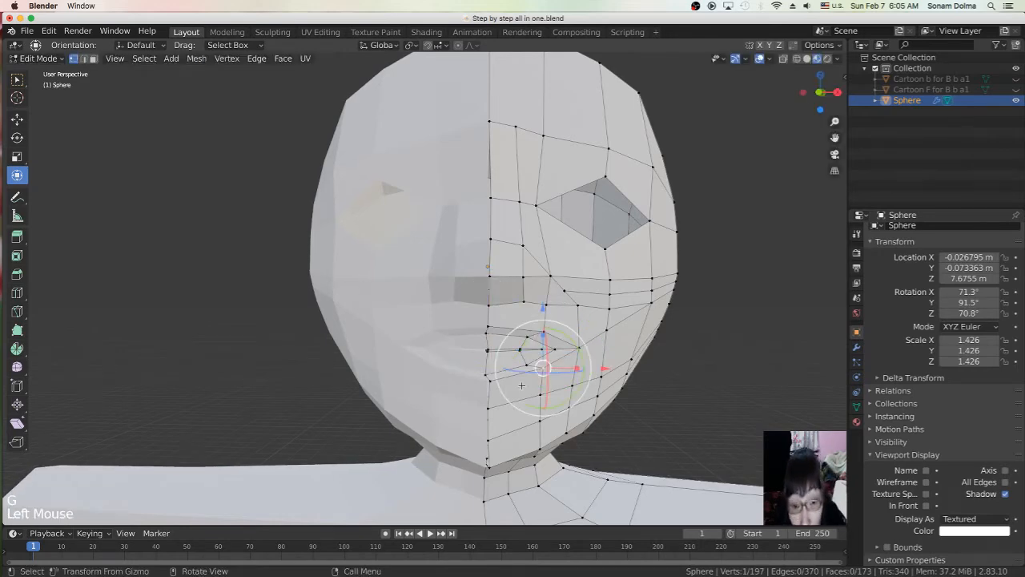
middle_drag(550, 417, 471, 312)
scroll(360, 359, up, 2)
scroll(430, 345, up, 1)
click(445, 260)
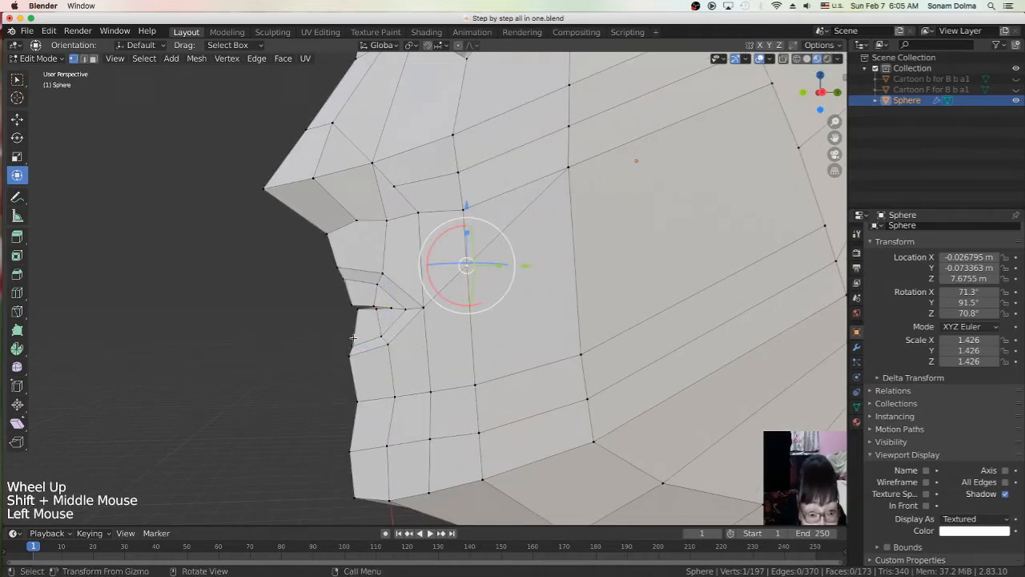
click(353, 340)
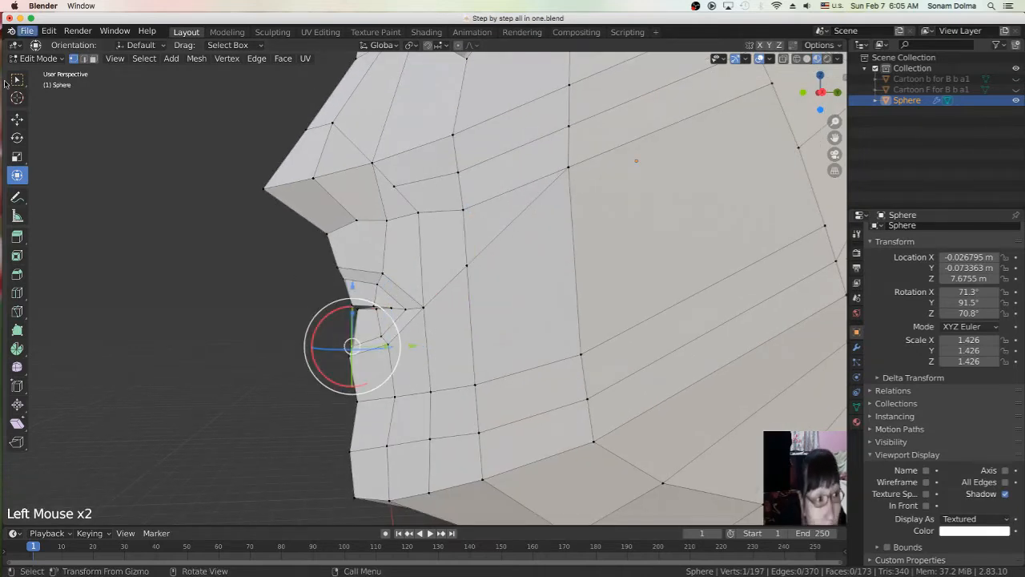
click(17, 78)
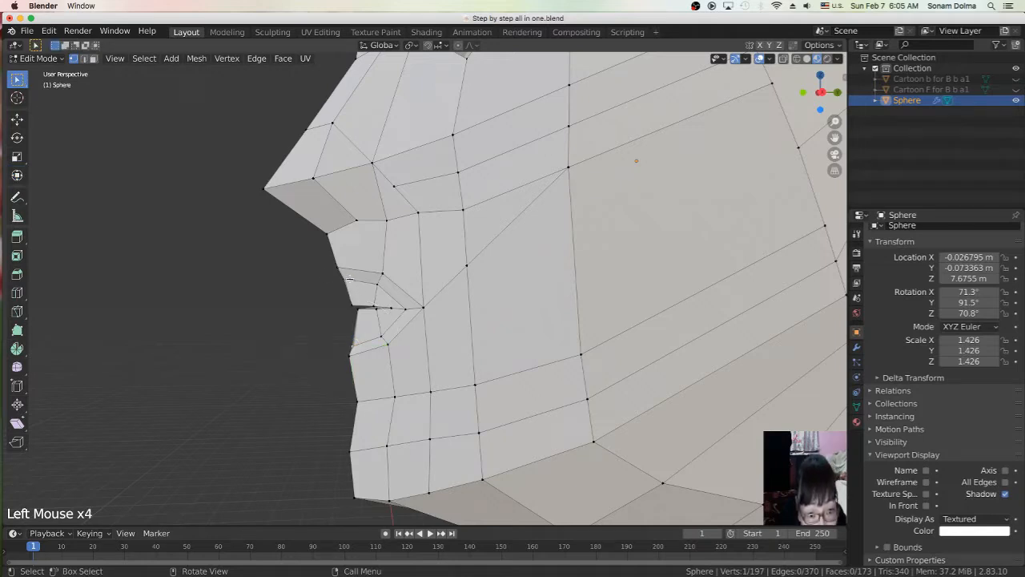
key(g)
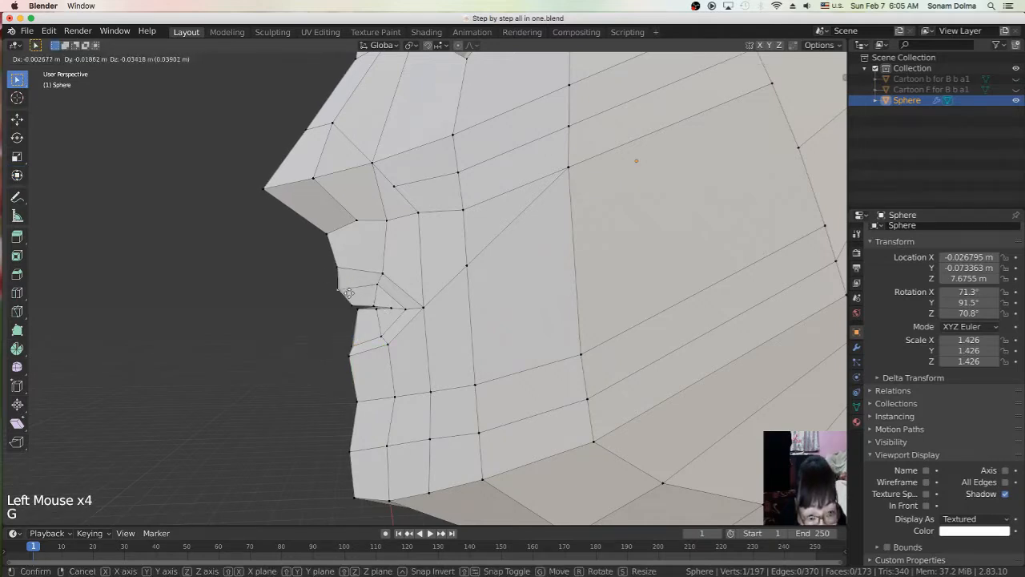
click(348, 293)
Step: Move the lower lip's front vertex forward and up, and bring the front vertices of the lip line together
click(355, 343)
key(g)
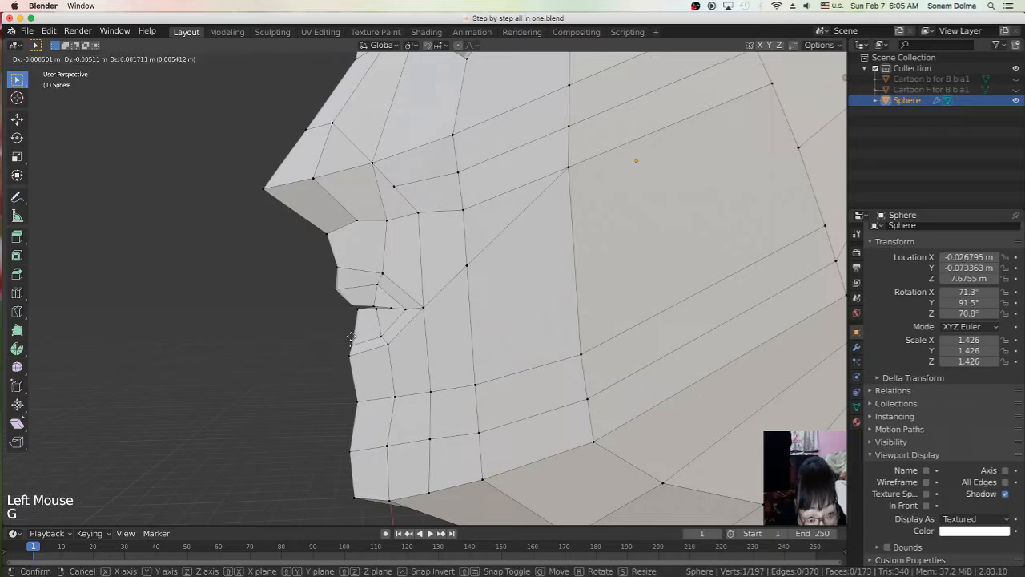
click(359, 310)
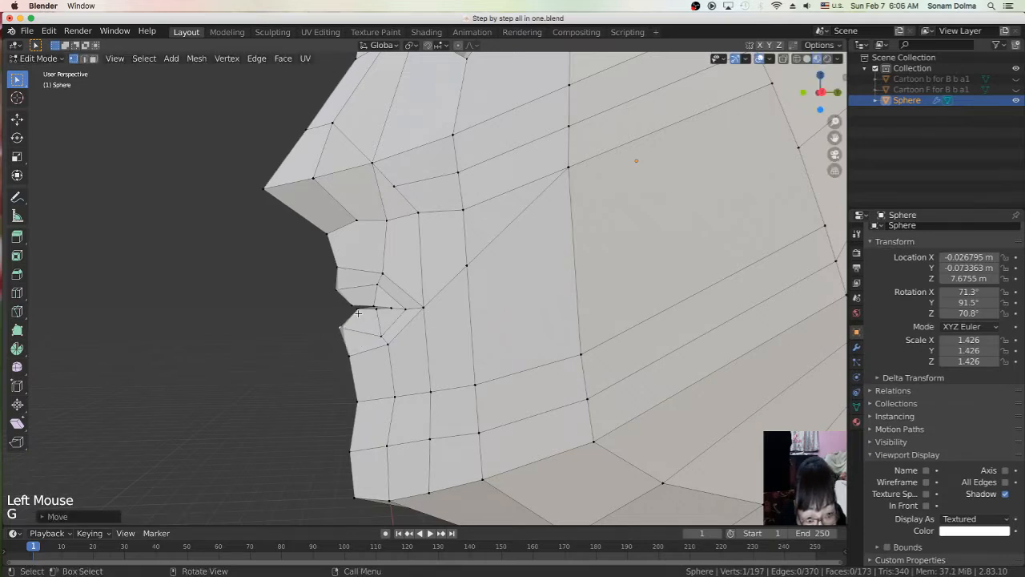
key(g)
click(357, 306)
click(354, 304)
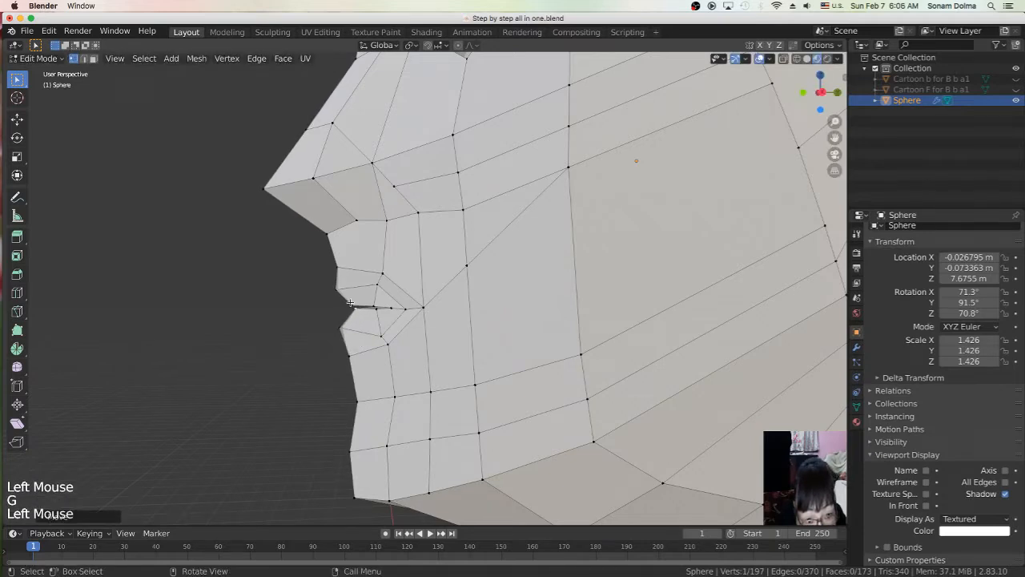
key(g)
click(355, 303)
Step: Adjust the middle vertex of the lip line and move the lower lip's side vertex up and forward
click(379, 311)
key(g)
click(379, 310)
click(385, 334)
key(g)
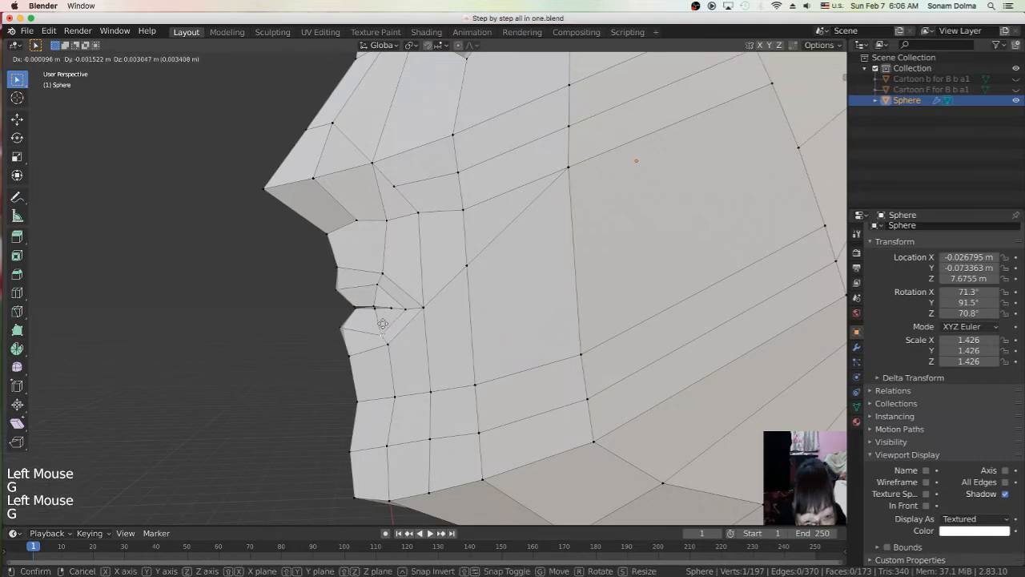
click(381, 322)
Step: Nudge the lip line's middle vertex and move the upper lip's side vertex slightly down
click(374, 306)
key(g)
click(374, 305)
click(379, 283)
key(g)
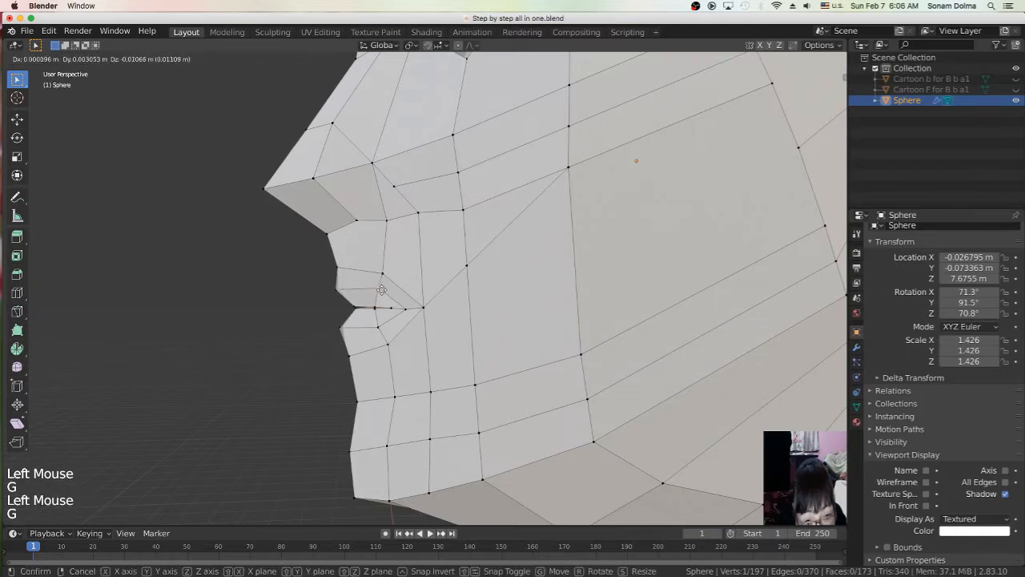
click(379, 288)
Step: Move the profile vertex above the upper lip slightly back and raise the profile vertex under the nose
click(343, 269)
key(g)
click(345, 269)
click(330, 240)
key(g)
click(329, 237)
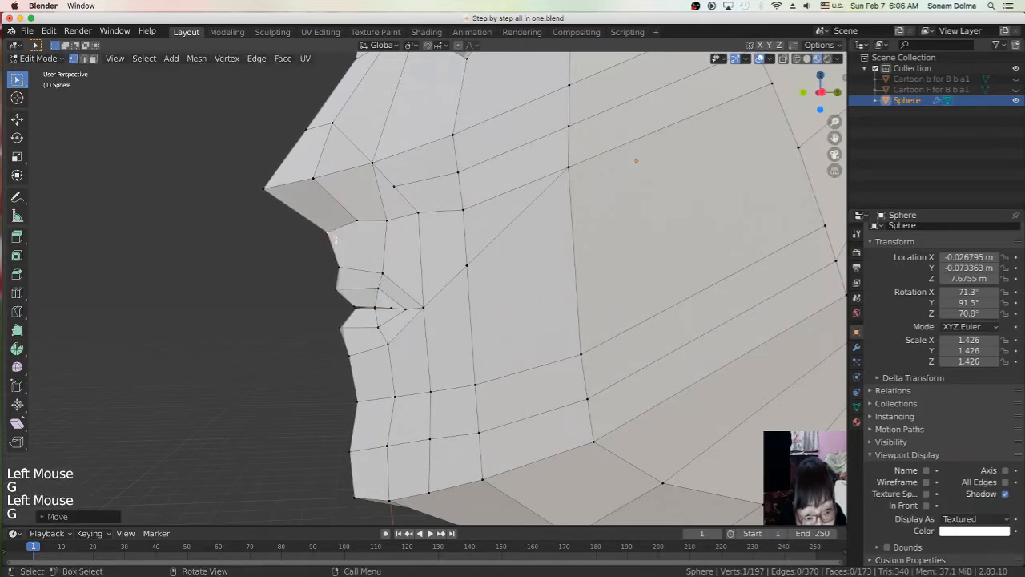
Step: Adjust the two lip line vertices beside the mouth corner so that the line runs straight into the corner
click(403, 310)
key(g)
click(407, 309)
click(394, 307)
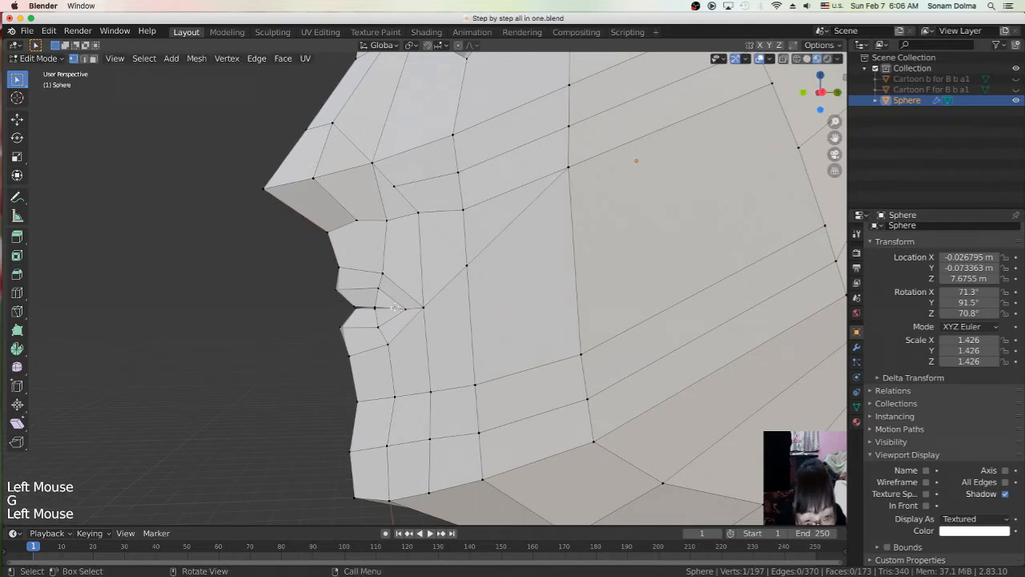
right_click(446, 285)
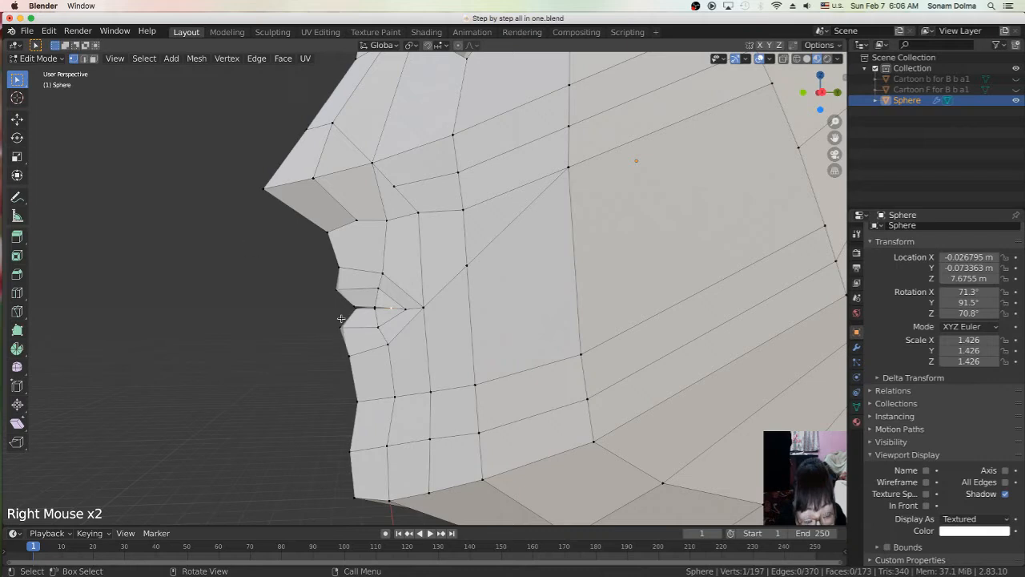
key(g)
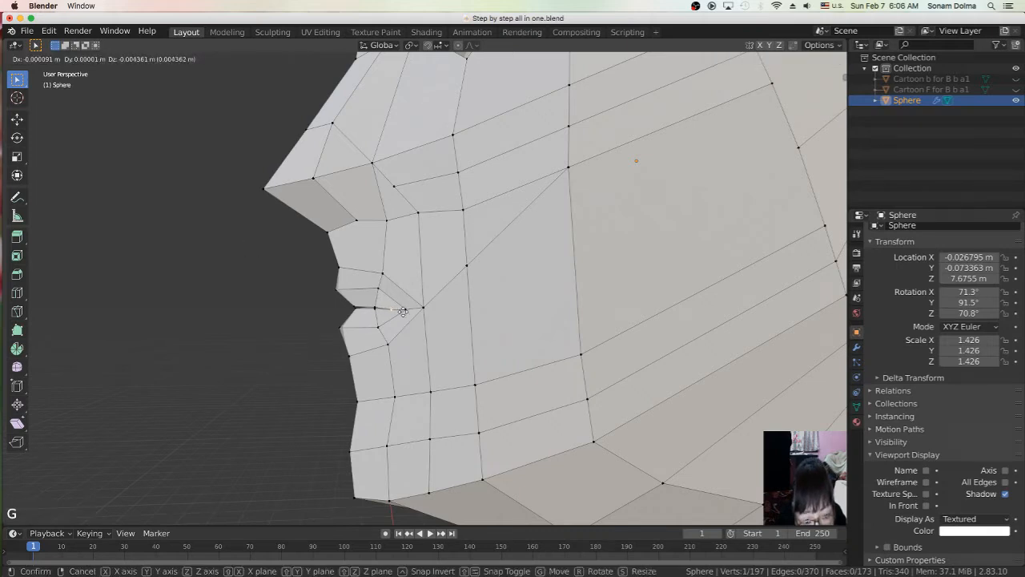
click(402, 309)
Step: Move the profile vertex below the lower lip back and nudge the profile vertex above the upper lip
click(385, 327)
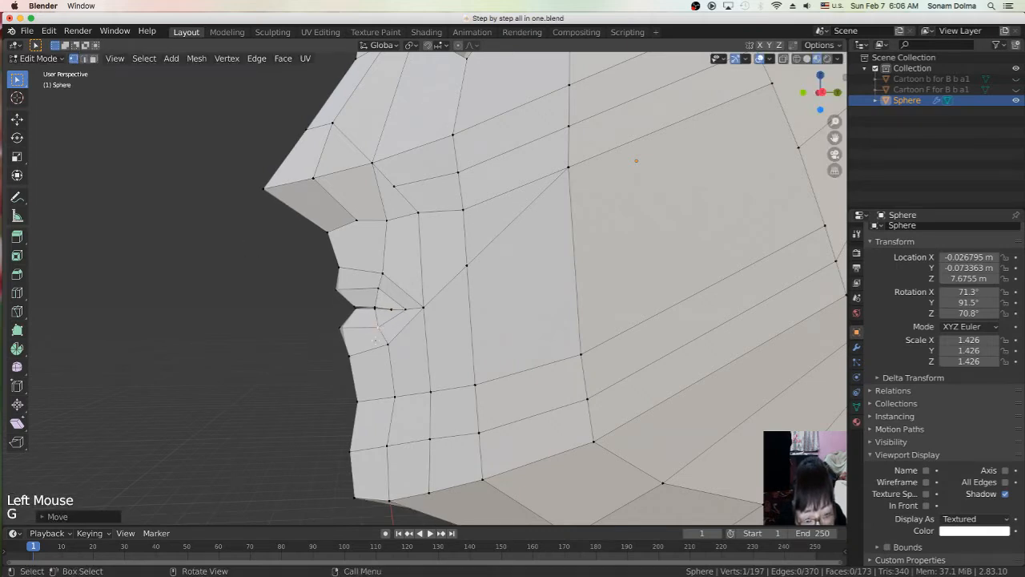
click(358, 403)
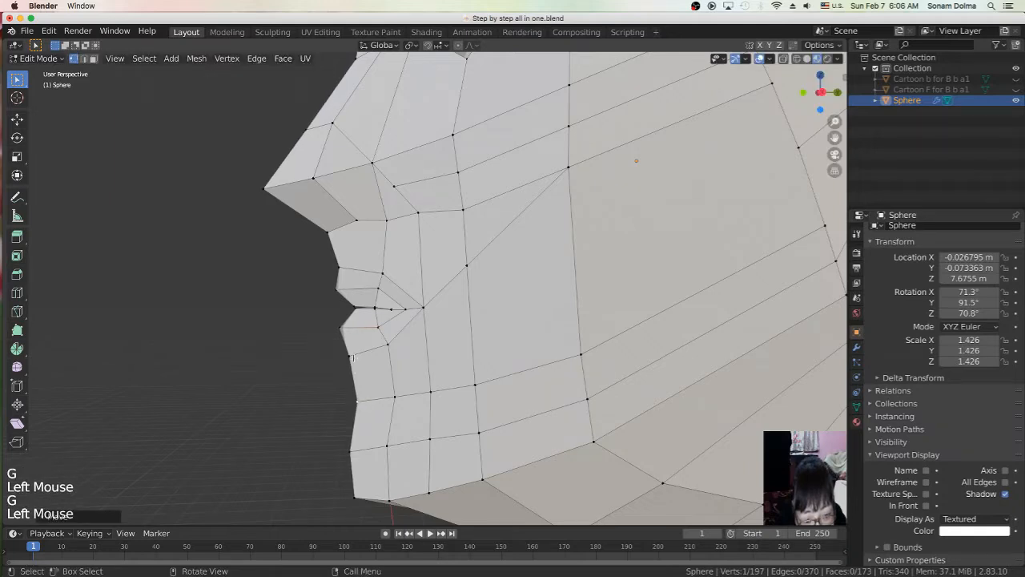
key(g)
click(345, 268)
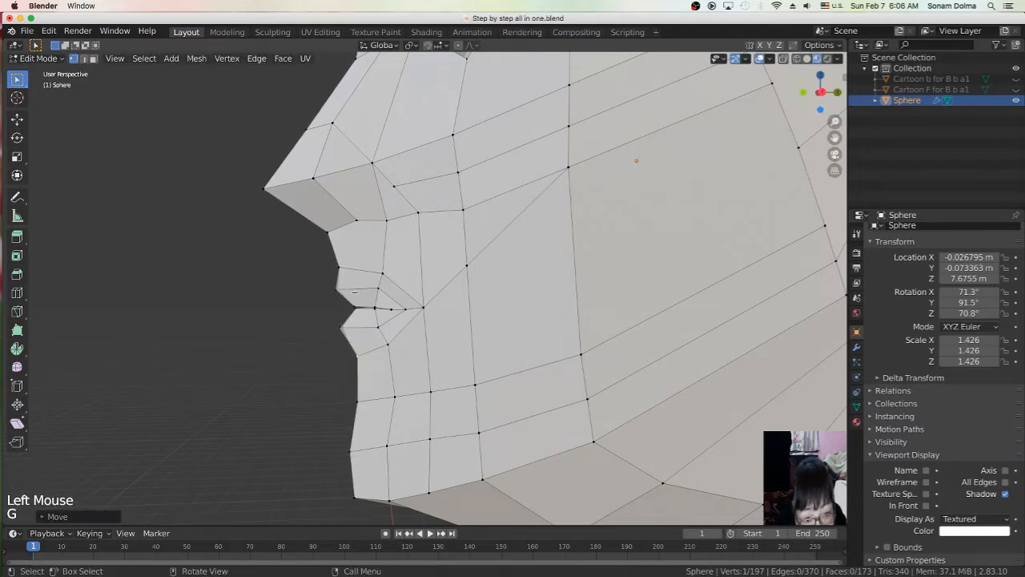
key(g)
click(354, 343)
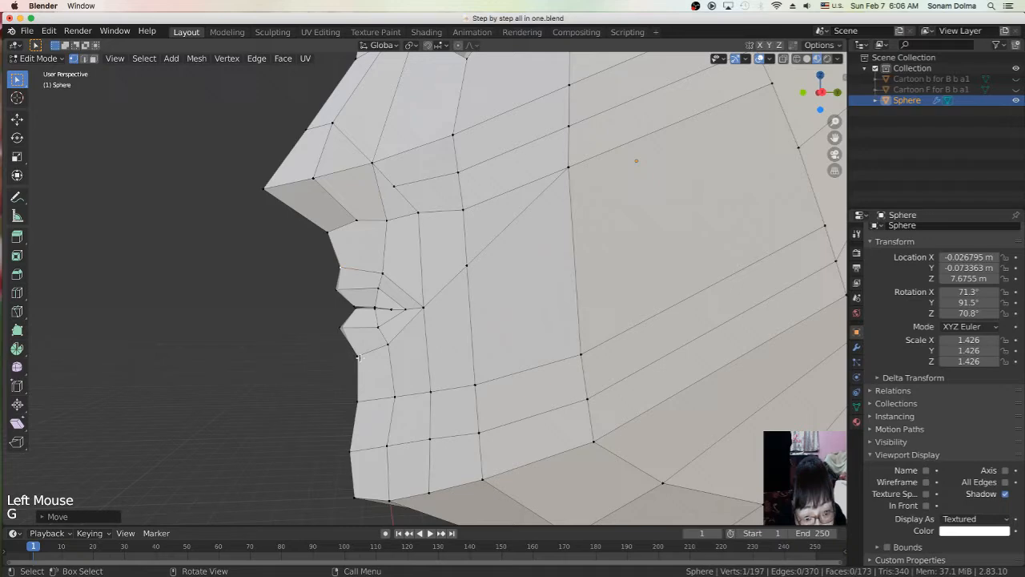
click(358, 357)
key(g)
click(356, 359)
Step: Nudge the lower lip's side vertex slightly inward to round the lip
scroll(409, 404, down, 2)
middle_drag(410, 406, 428, 370)
scroll(428, 370, down, 1)
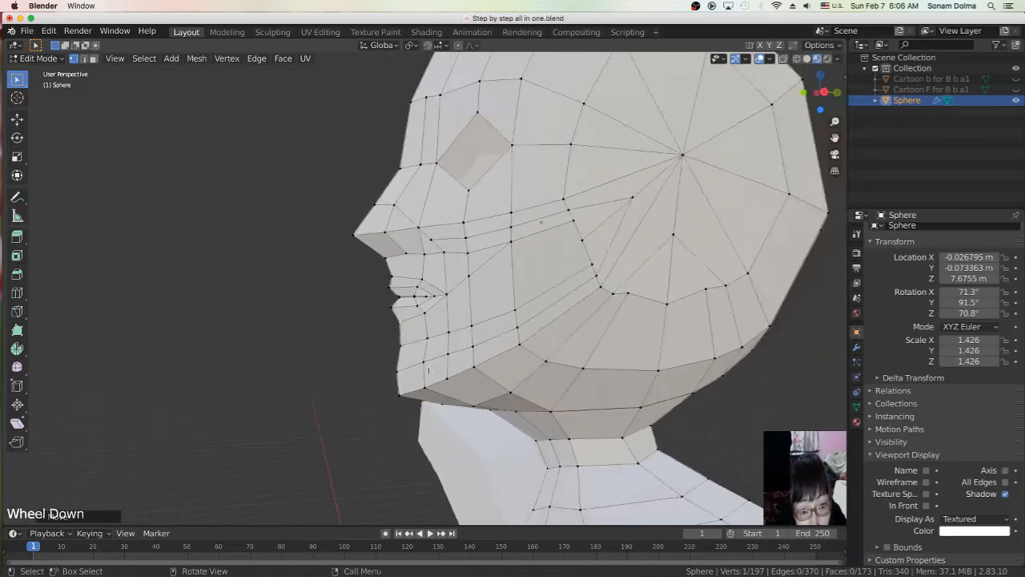
scroll(430, 367, up, 2)
click(414, 318)
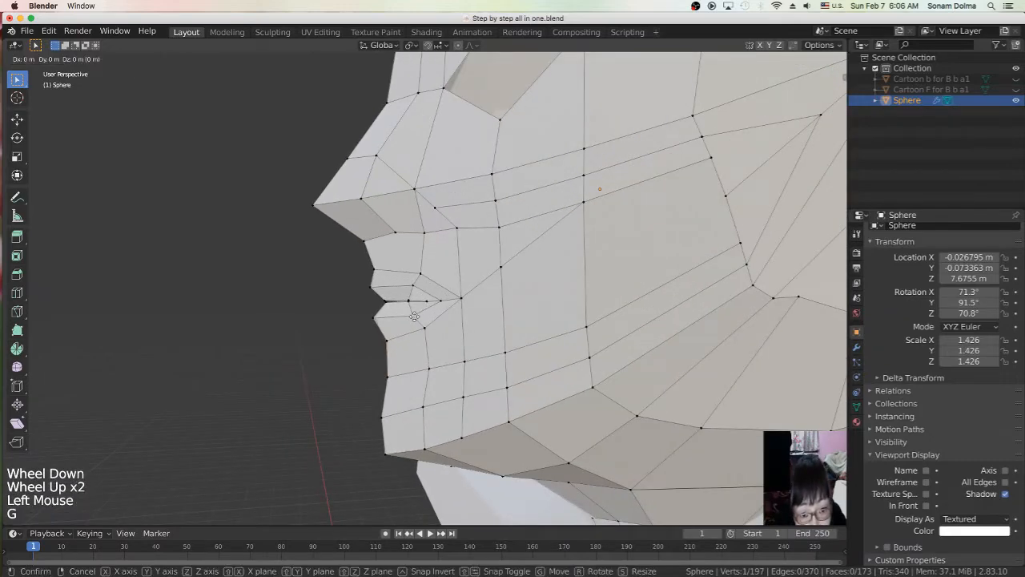
key(g)
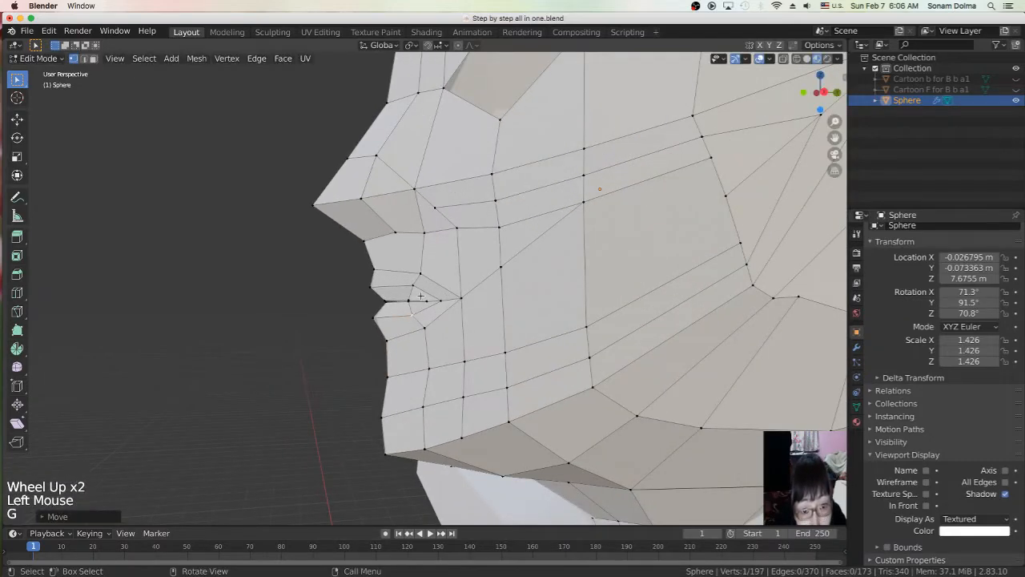
Step: Adjust the vertex at the nostril's base and the vertex at the side of the nose wing
click(433, 233)
key(g)
click(414, 190)
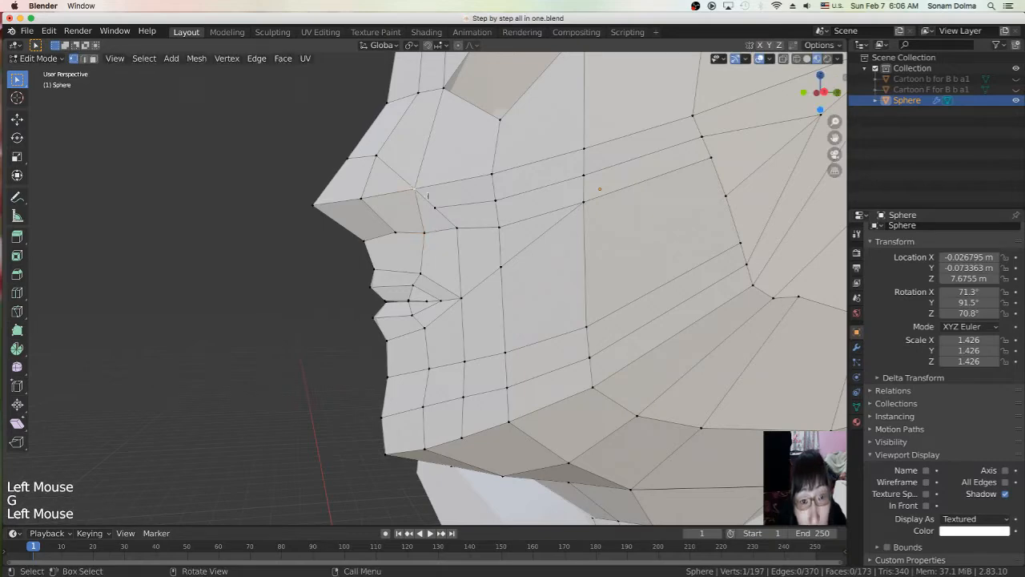
key(g)
click(430, 196)
middle_drag(430, 196, 685, 236)
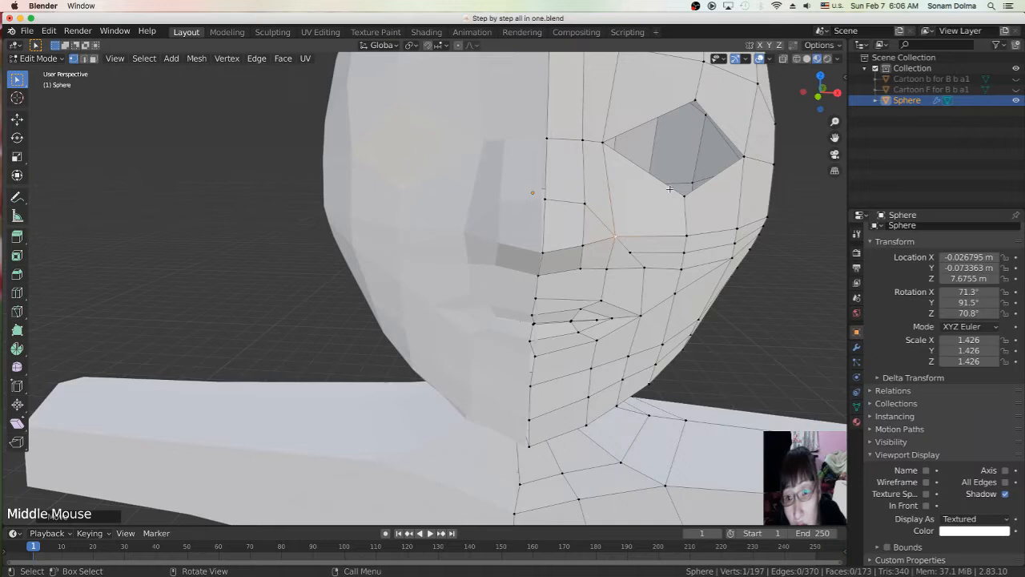
scroll(712, 227, down, 3)
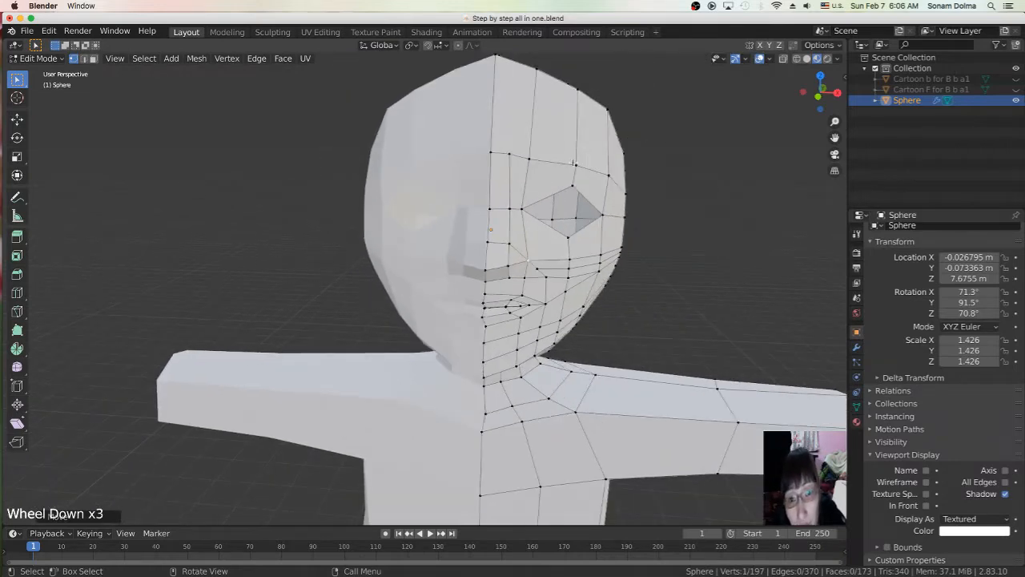
click(573, 163)
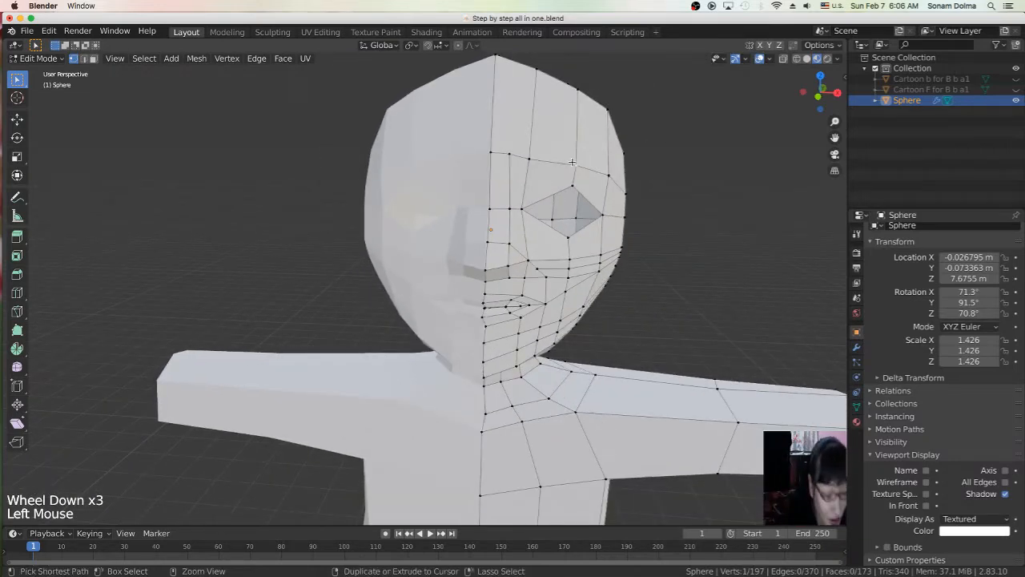
key(ctrl+r)
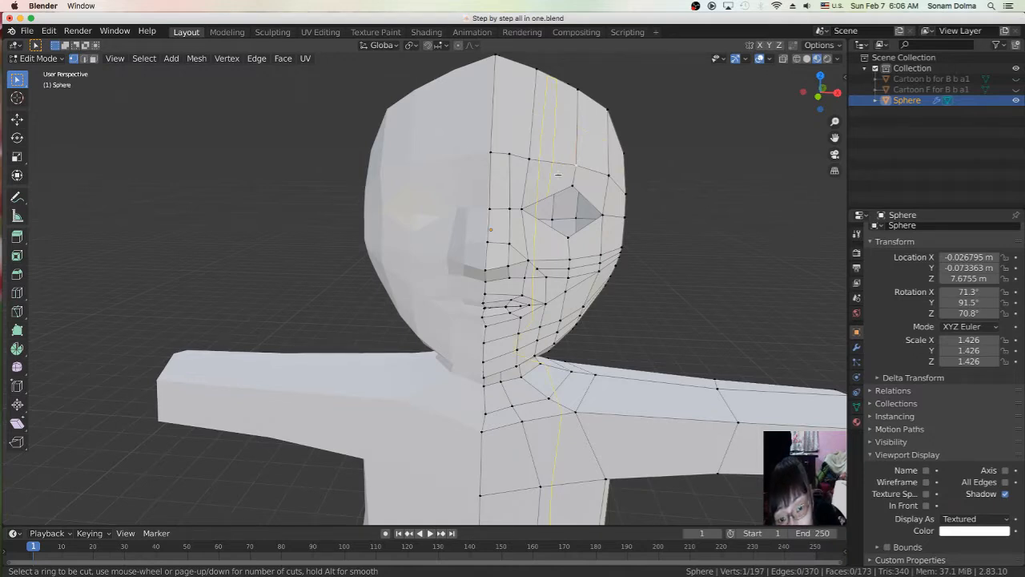
key(Escape)
Step: Knife two short edges from the brow line down to the eye hole's upper inner and upper outer sides
click(570, 163)
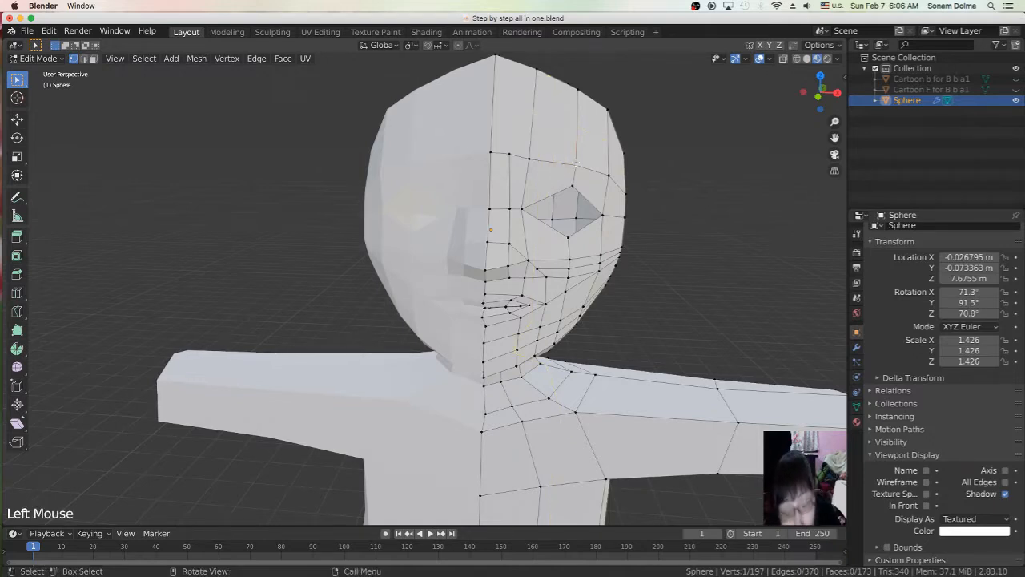
key(k)
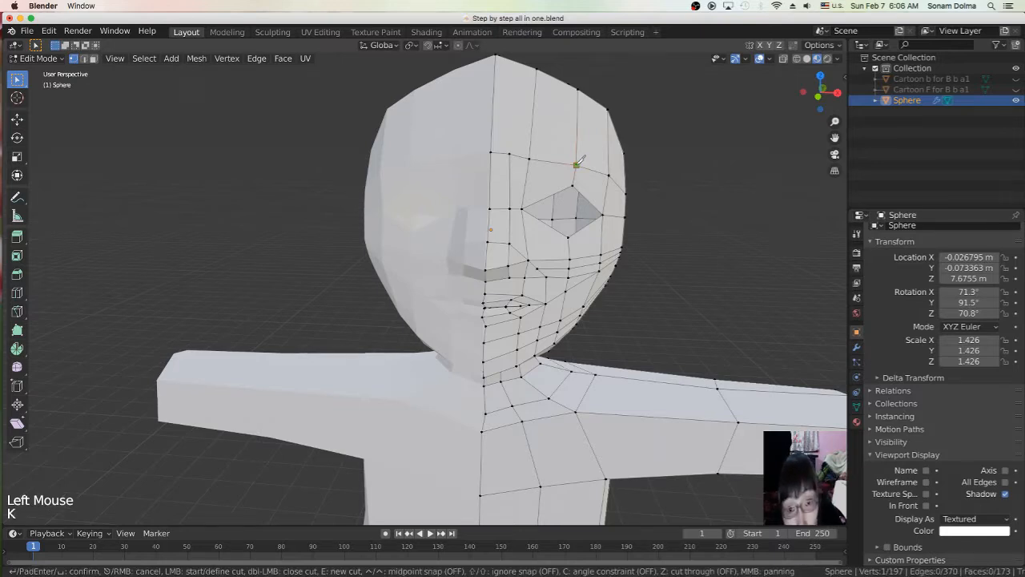
click(552, 163)
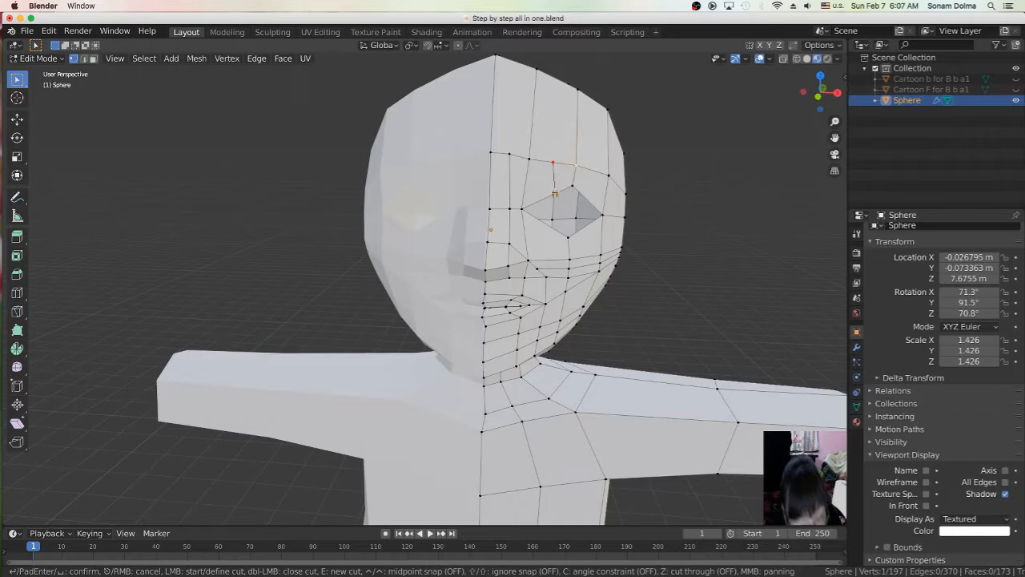
key(Return)
click(555, 193)
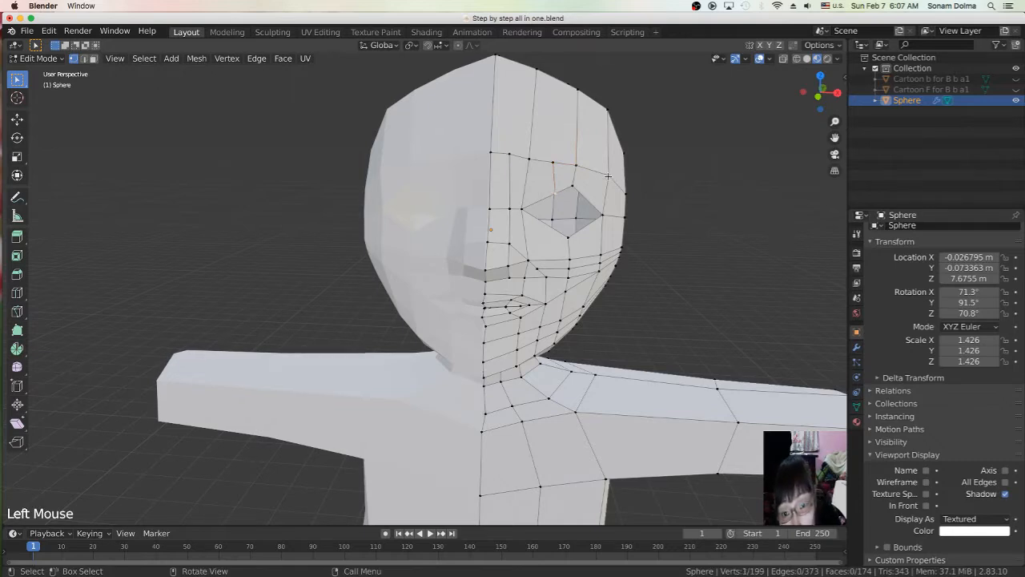
key(k)
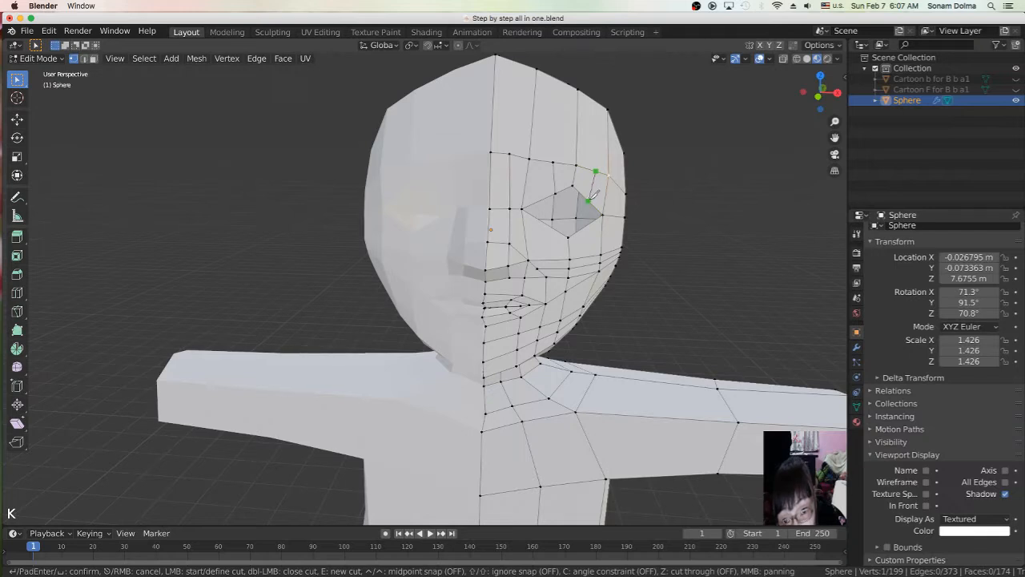
key(Return)
Step: Knife two short edges from the eye hole's lower inner and lower outer sides down to the cheek line
click(553, 224)
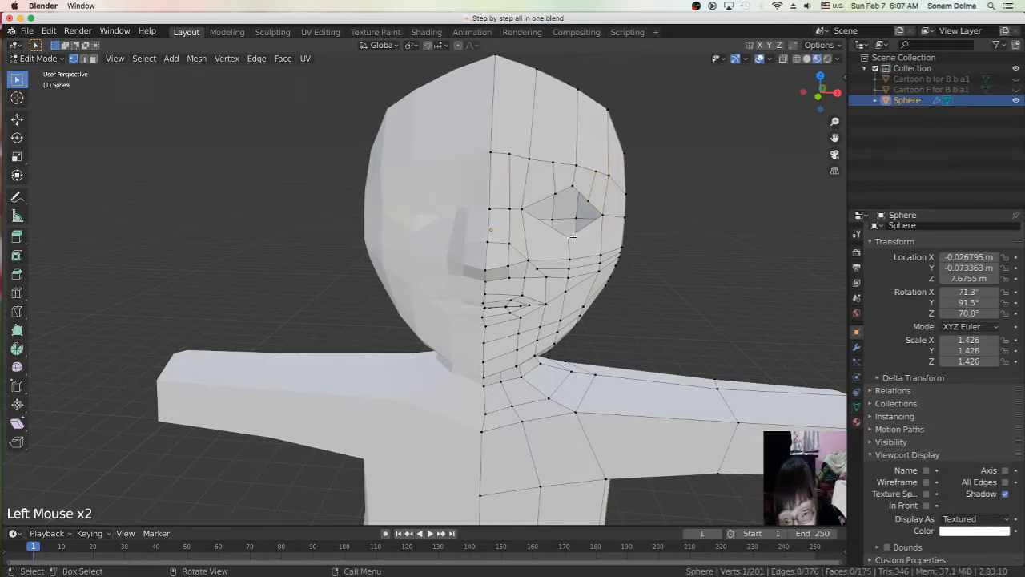
key(k)
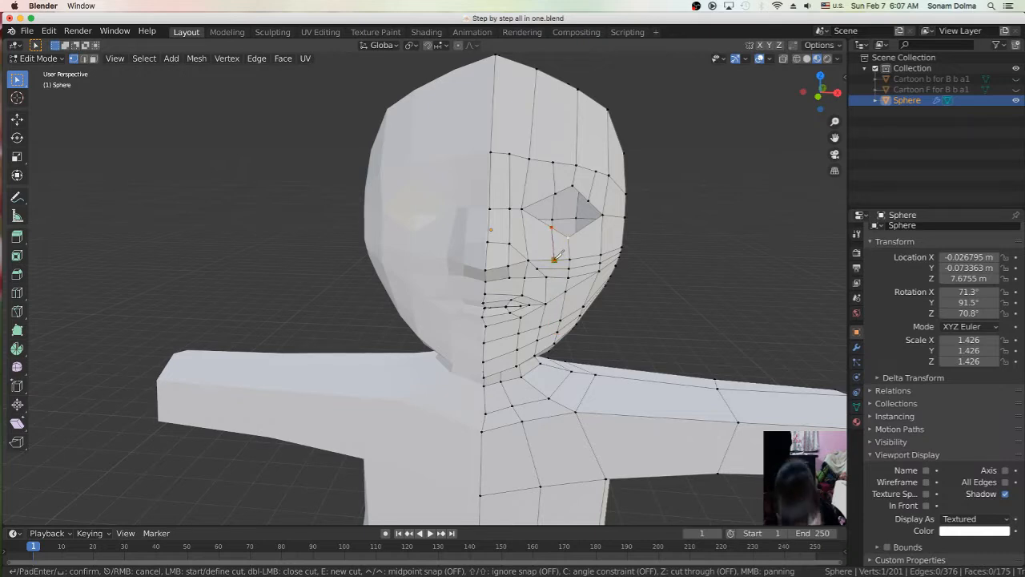
click(554, 259)
key(Return)
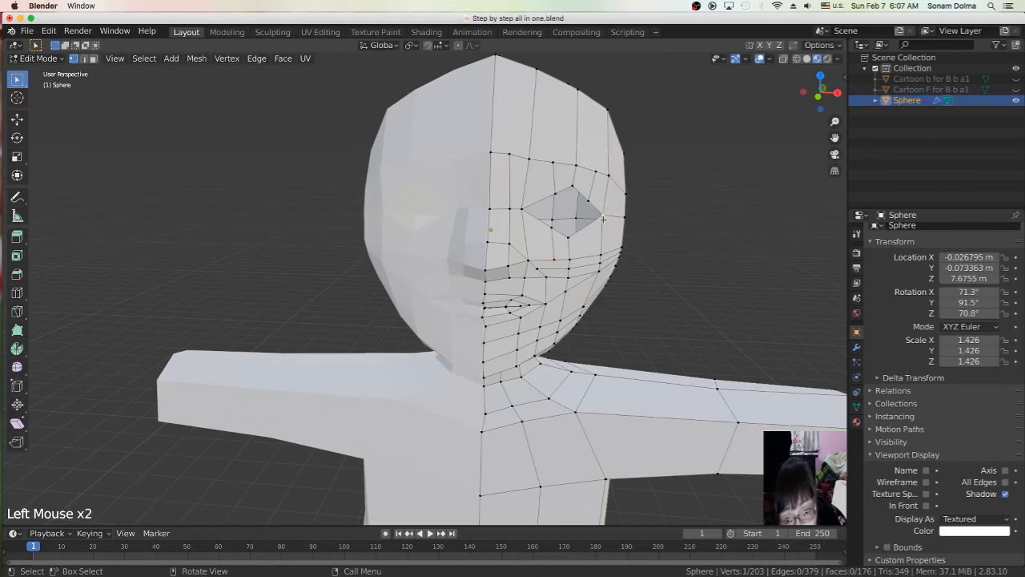
key(k)
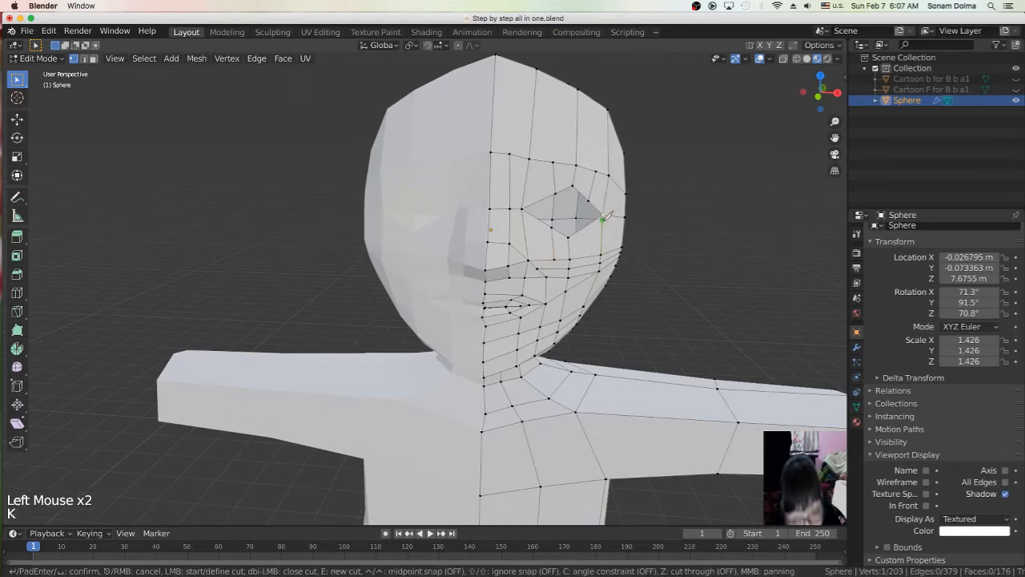
key(Return)
click(585, 256)
Step: Adjust the eye hole's upper inner vertex outward from the opening to round the upper lid
middle_drag(604, 225, 574, 183)
click(574, 182)
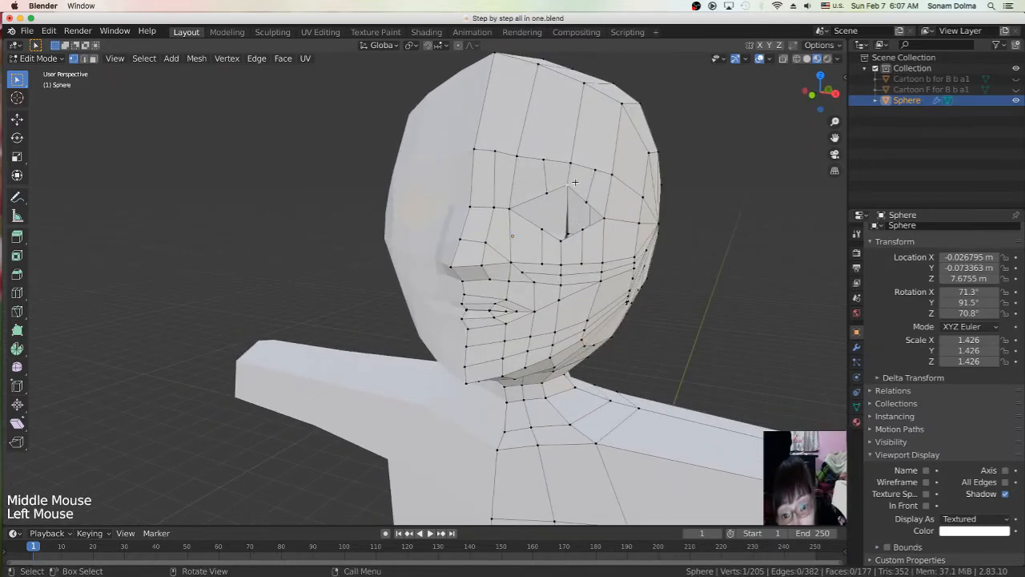
key(g)
click(550, 191)
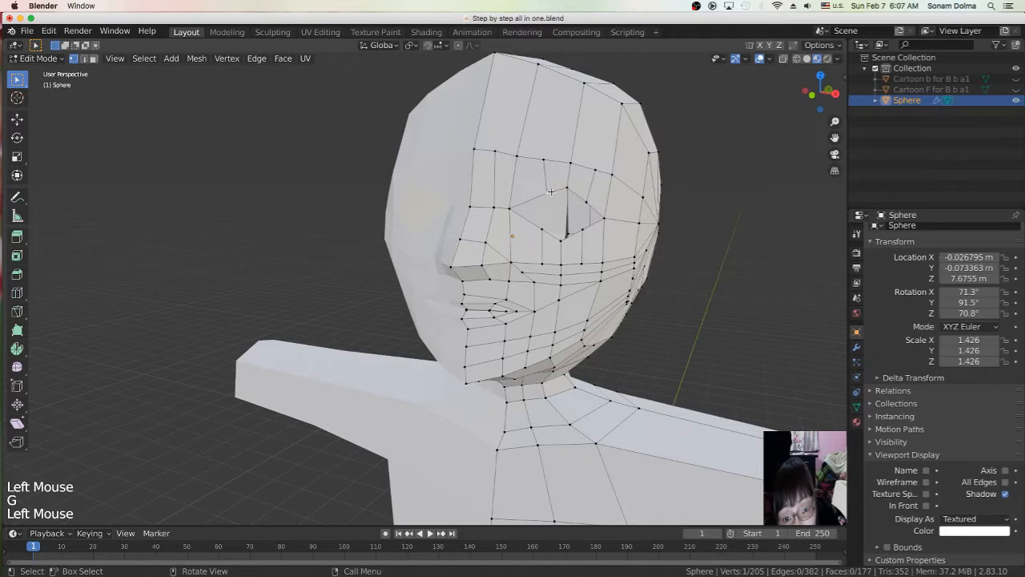
key(g)
click(543, 192)
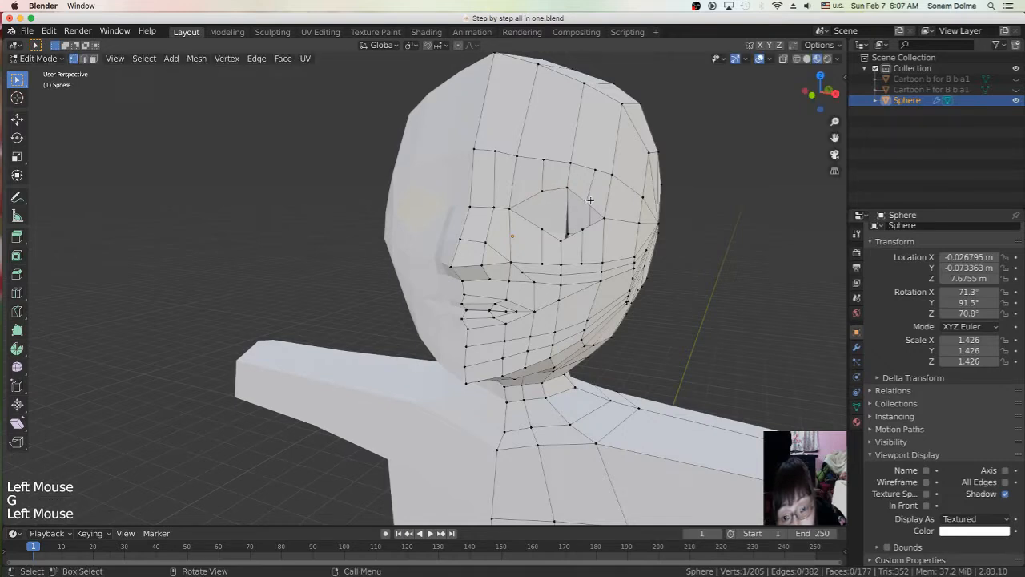
Step: Move the eye hole's upper outer and lower inner vertices outward and adjust the inner eye corner
click(591, 198)
key(g)
click(538, 227)
key(g)
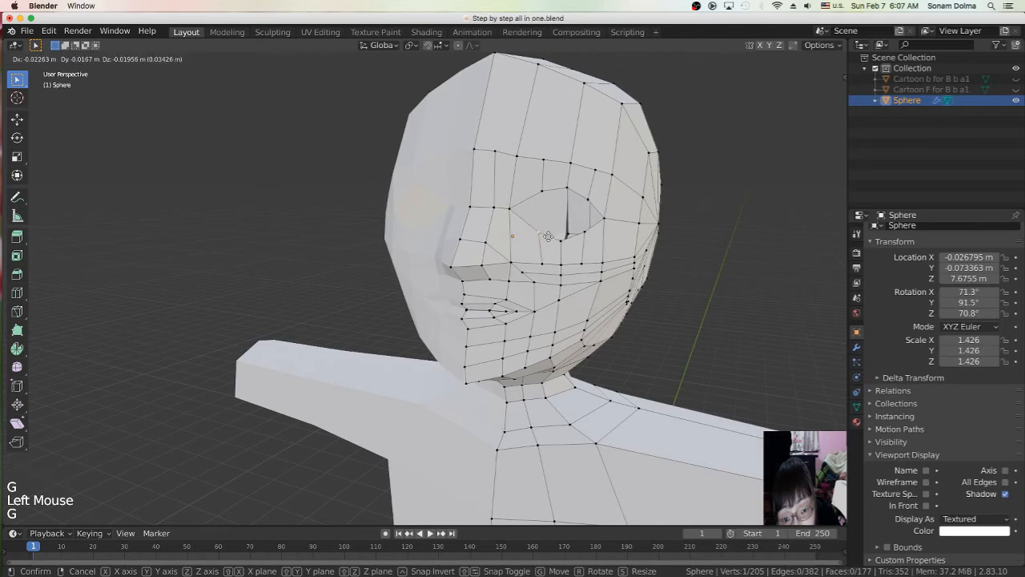
click(548, 235)
key(g)
click(546, 234)
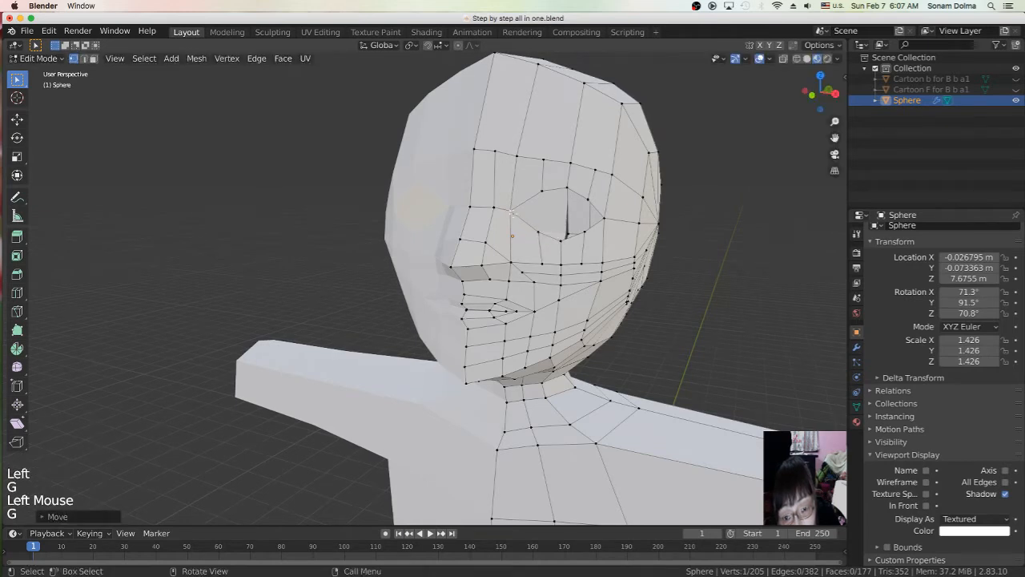
Step: Adjust the outer eye corner and the adjacent upper outer vertex to round the outer side of the eye hole
click(603, 218)
key(g)
click(594, 207)
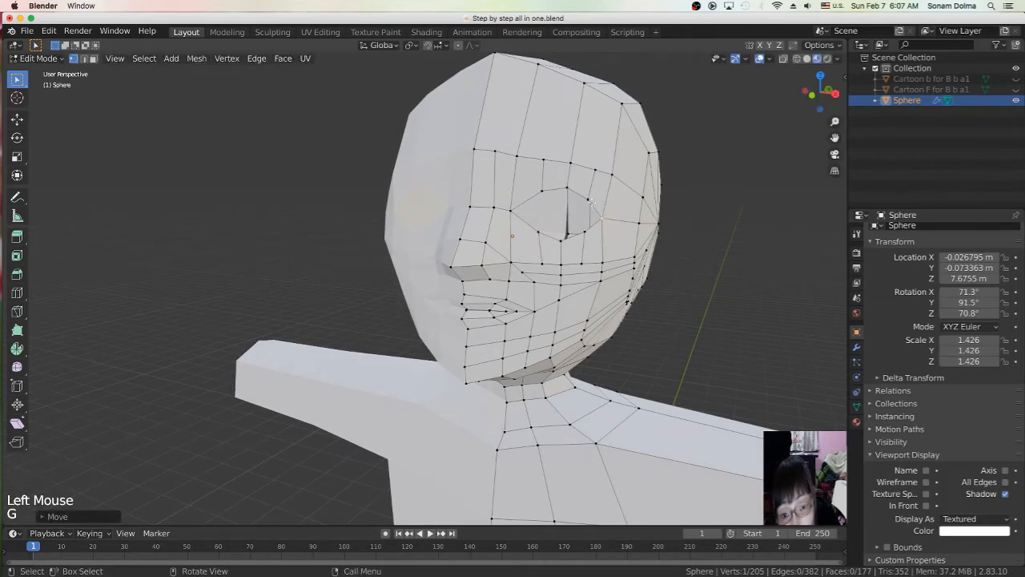
click(592, 204)
key(g)
click(595, 206)
click(603, 214)
key(g)
click(611, 223)
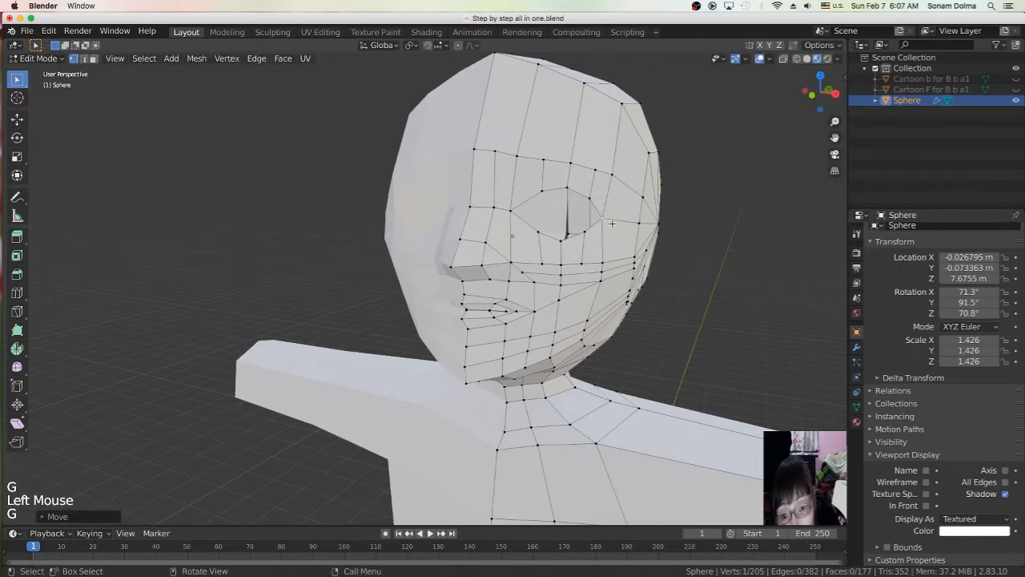
click(633, 260)
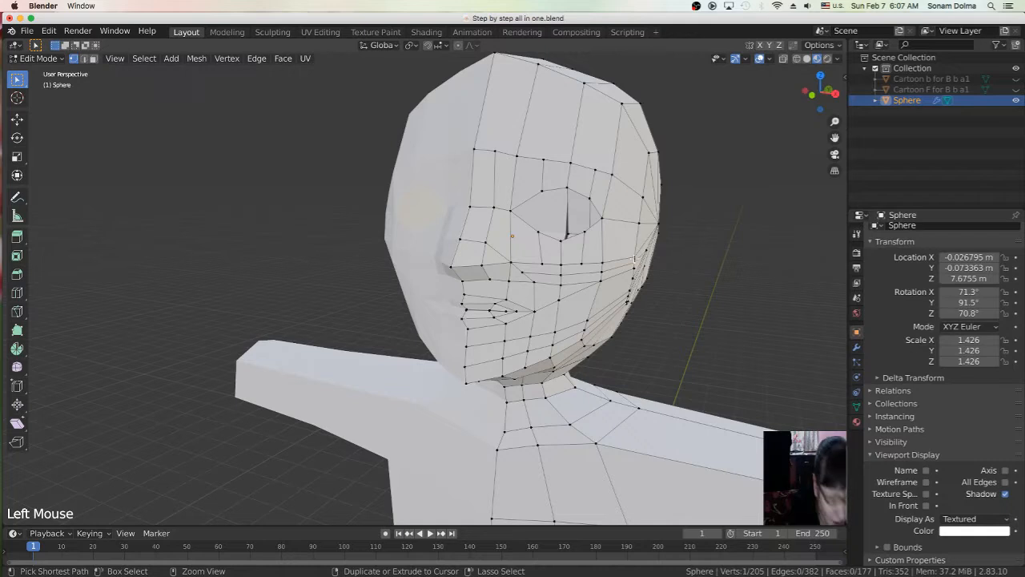
Step: Add one centred vertical edge loop down the side of the face, between the outer eye corner and the side of the head
key(ctrl+r)
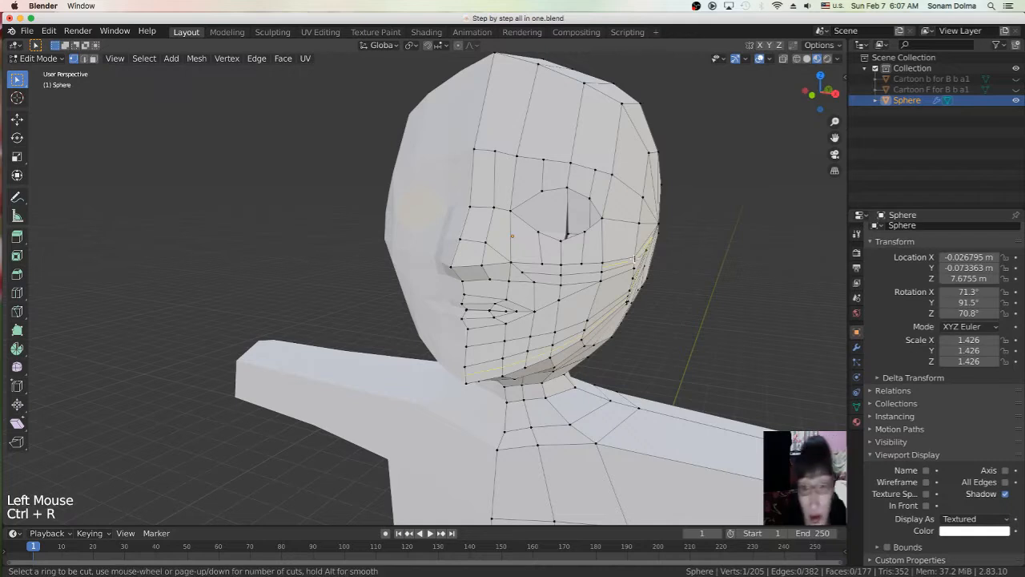
click(628, 212)
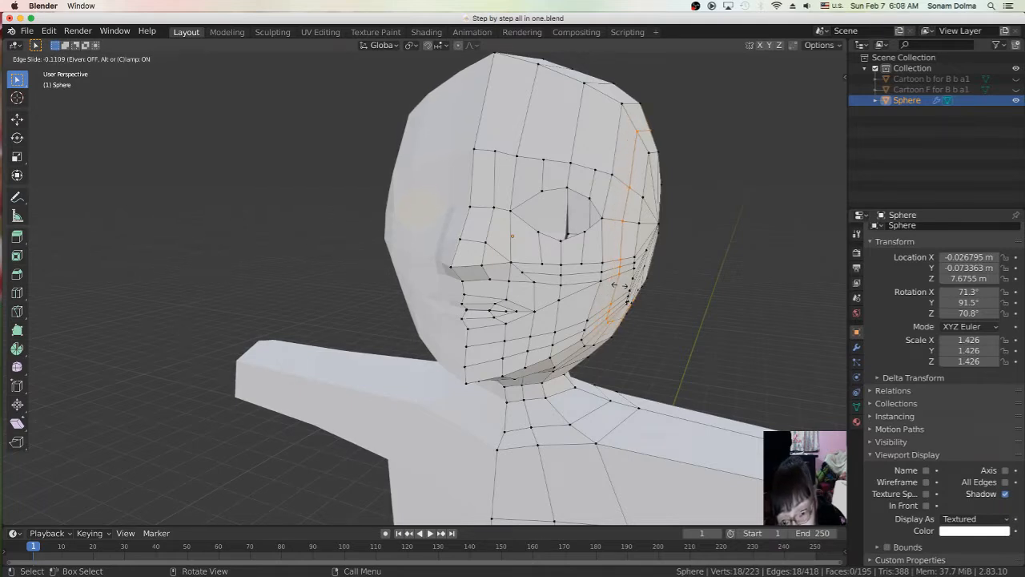
right_click(622, 285)
right_click(622, 285)
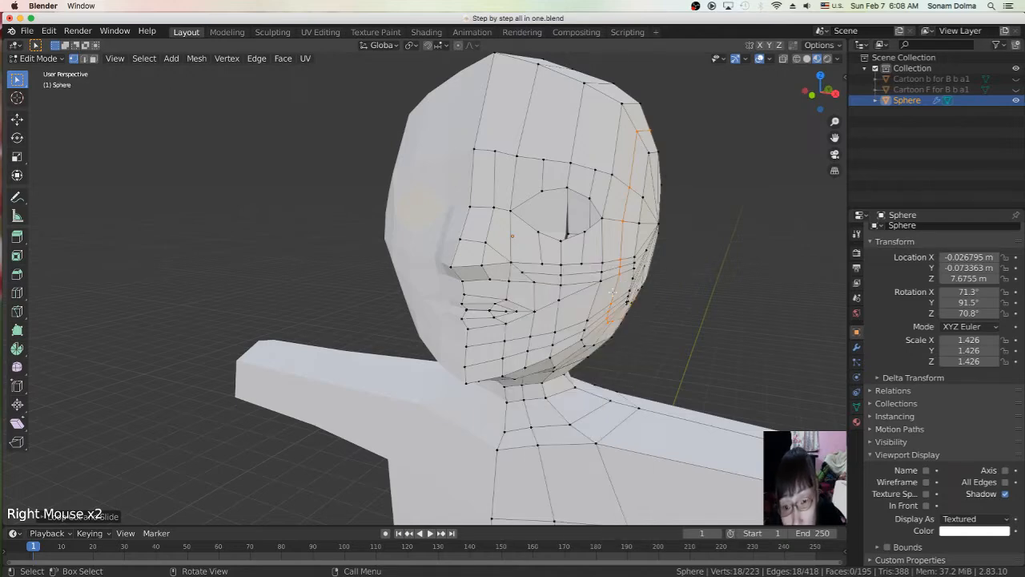
click(623, 319)
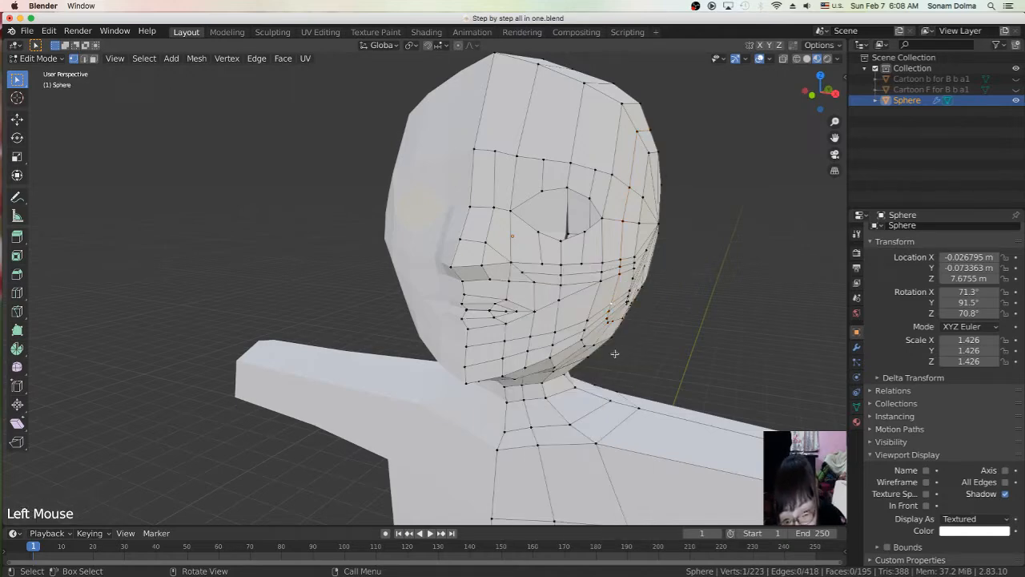
Step: Nudge two brow-line vertices above the nose bridge and inner eye slightly back in side view
middle_drag(619, 345, 543, 321)
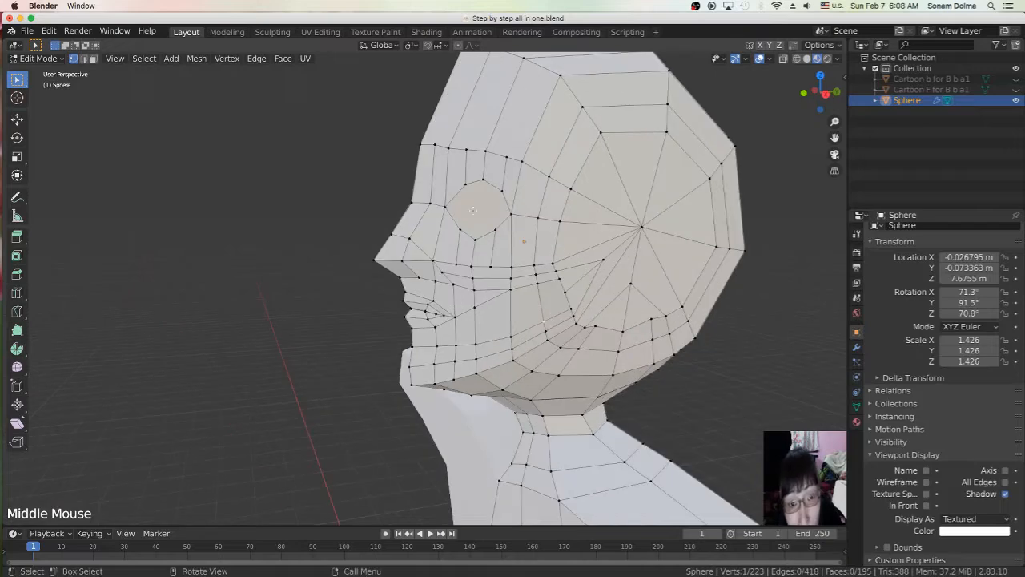
click(433, 149)
key(g)
click(441, 152)
middle_drag(508, 171, 492, 168)
click(417, 142)
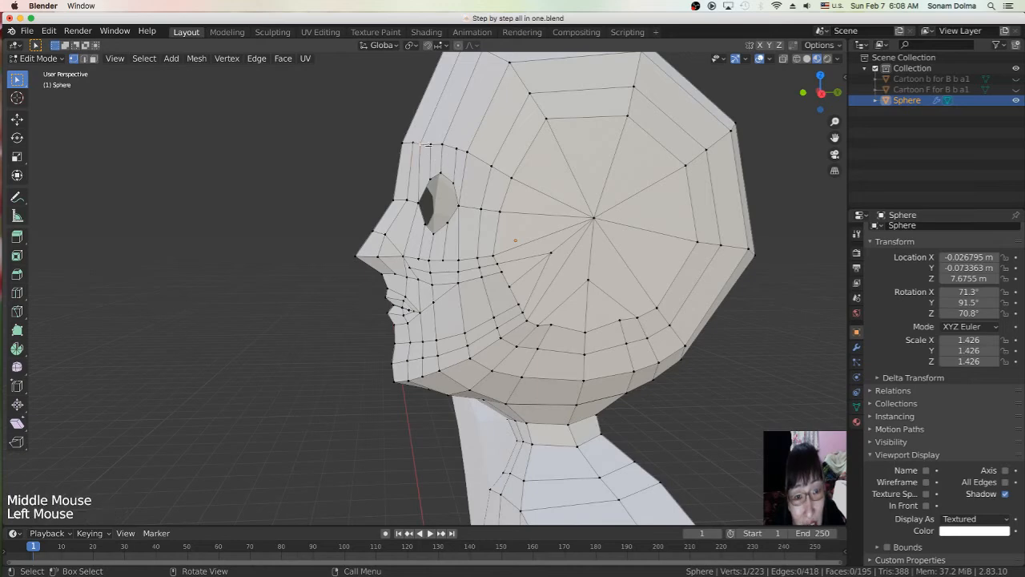
key(g)
click(427, 146)
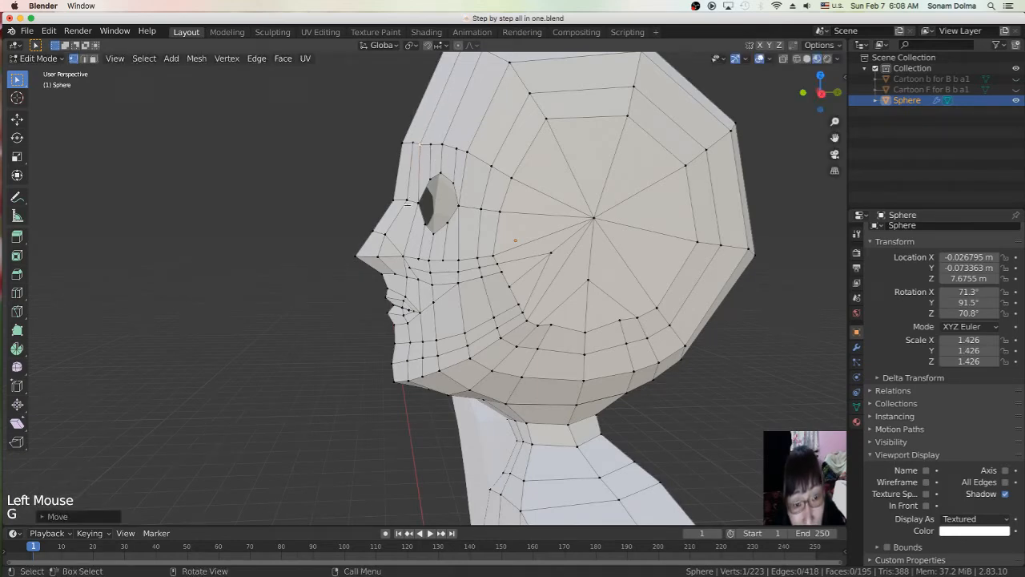
Step: Move the vertex on the side of the nose back toward the cheek
click(383, 233)
key(g)
click(403, 238)
Step: Extrude the eye hole's edge loop in place and scale it slightly inward to form a narrow rim
middle_drag(404, 234, 591, 277)
scroll(520, 233, up, 2)
scroll(520, 233, down, 1)
scroll(590, 277, up, 2)
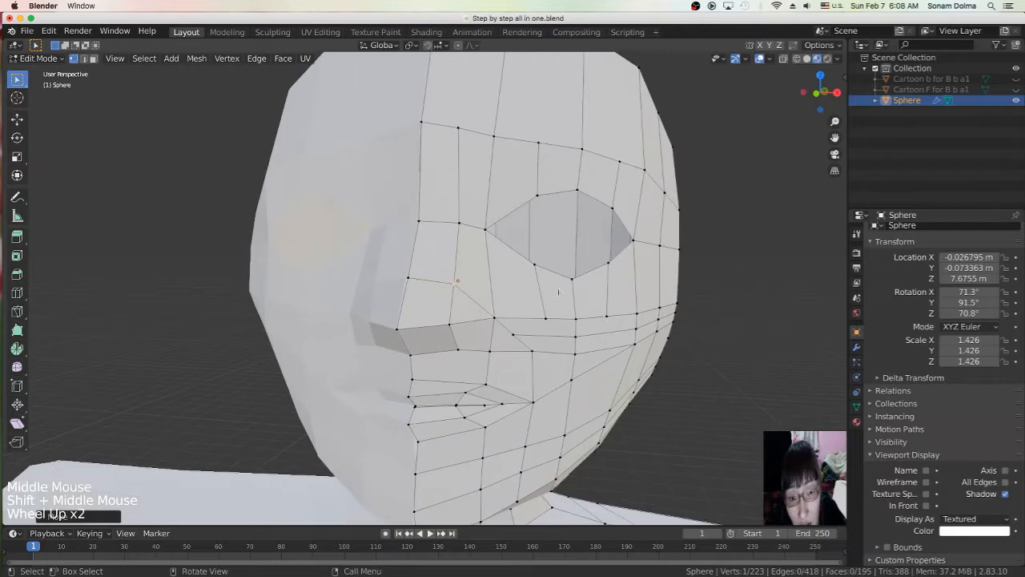
click(603, 266)
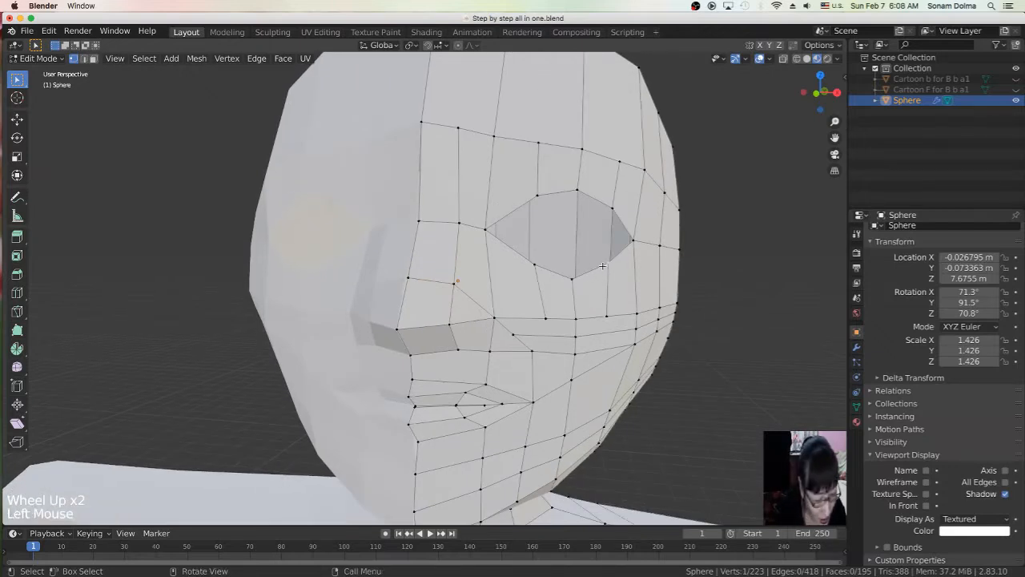
alt+click(602, 265)
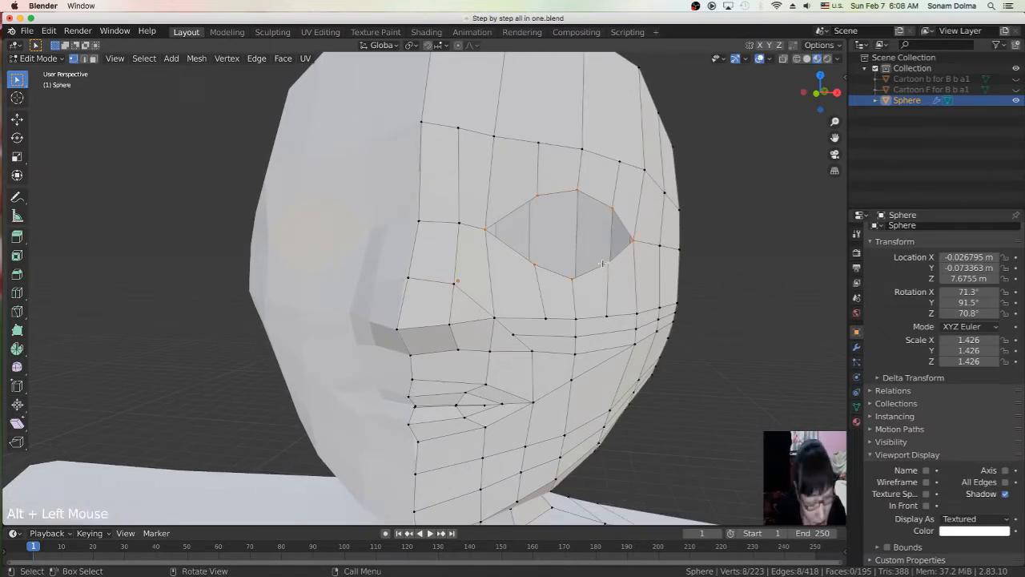
key(e)
right_click(603, 262)
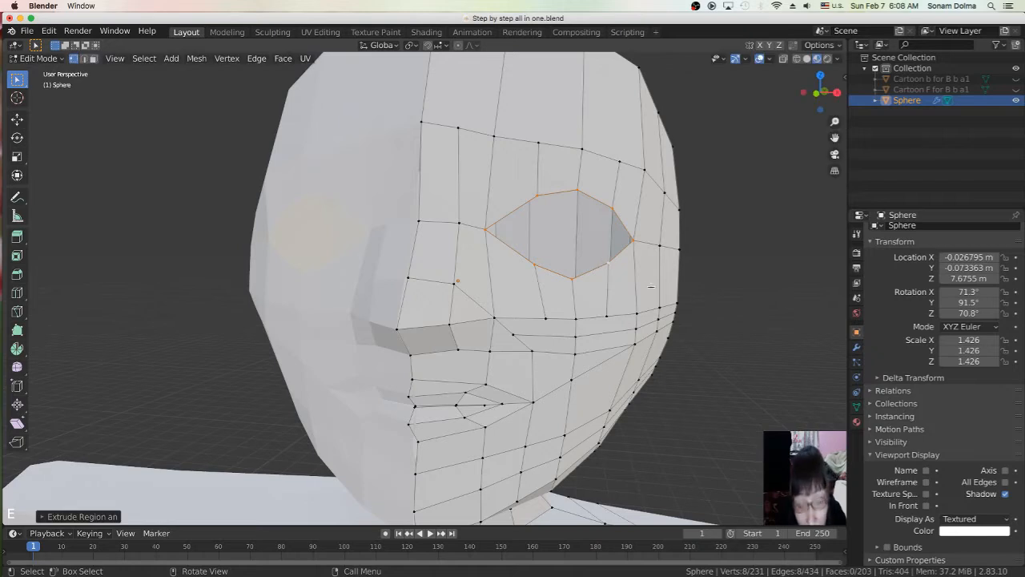
key(s)
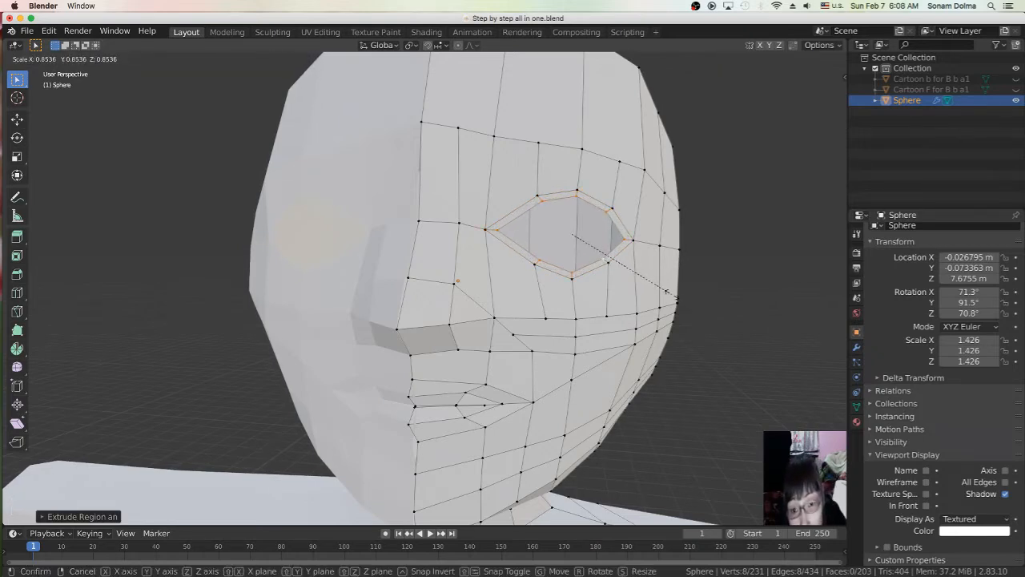
click(667, 291)
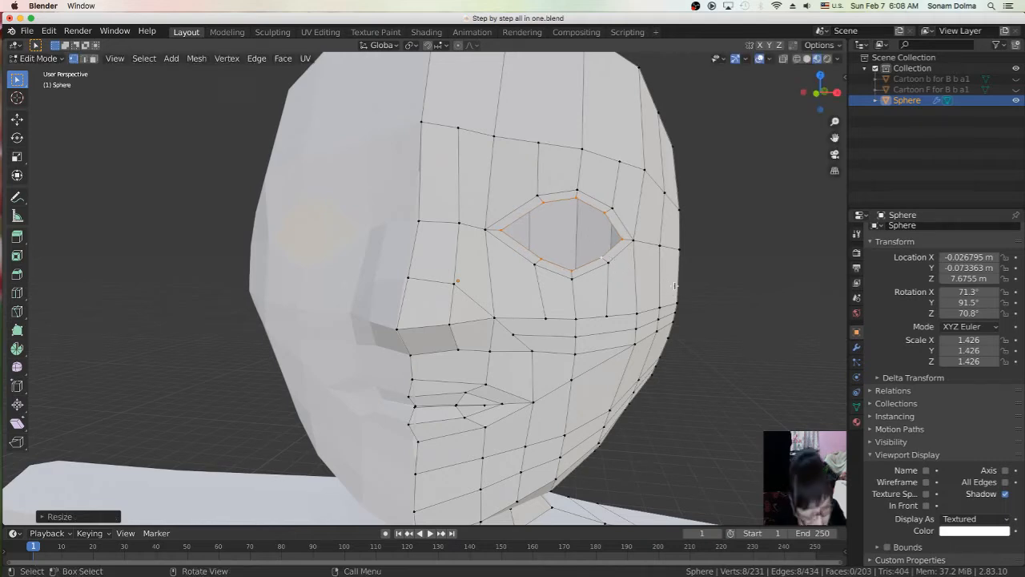
Step: Extrude the eye's inner loop once more and scale it to about 0.875 for a second rim
key(e)
click(686, 293)
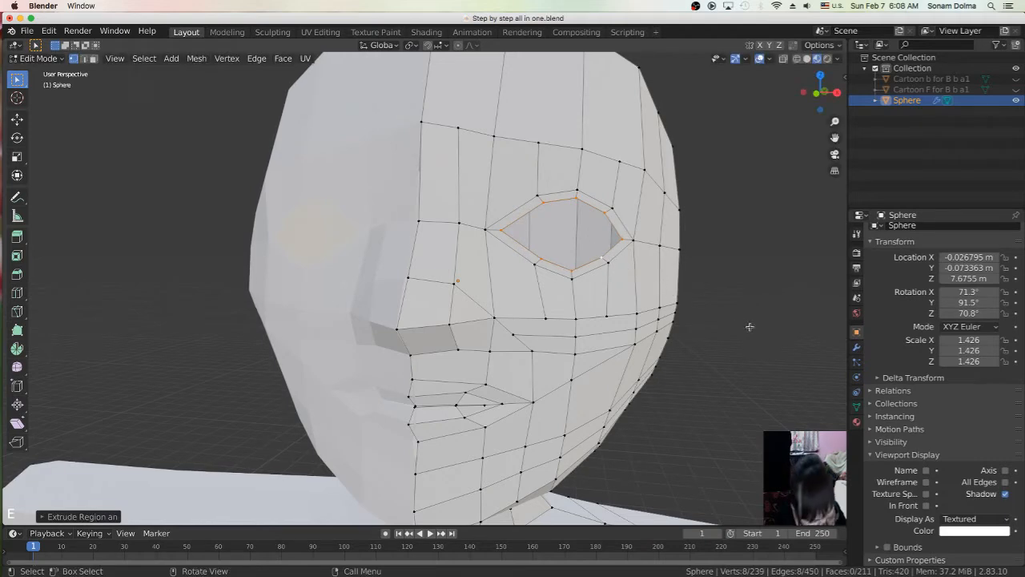
key(s)
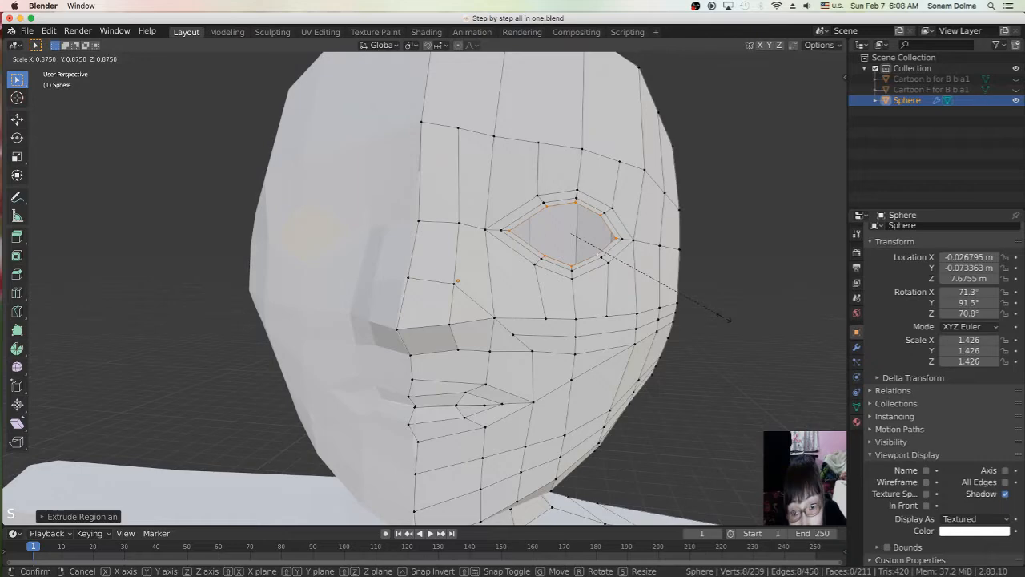
click(725, 318)
Step: Extrude the innermost eye loop about 0.024 m back into the head in side view
middle_drag(725, 318, 424, 276)
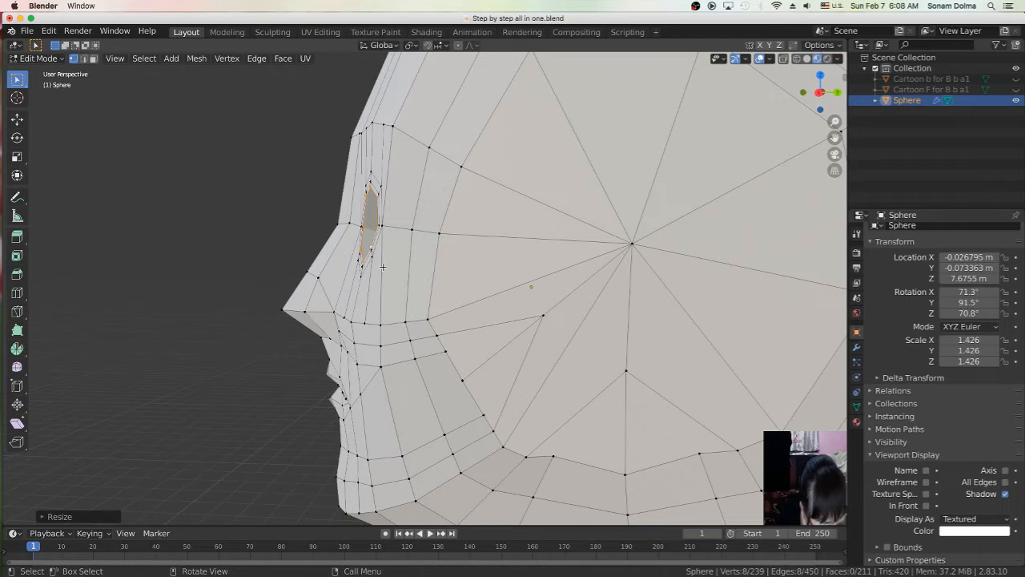
key(e)
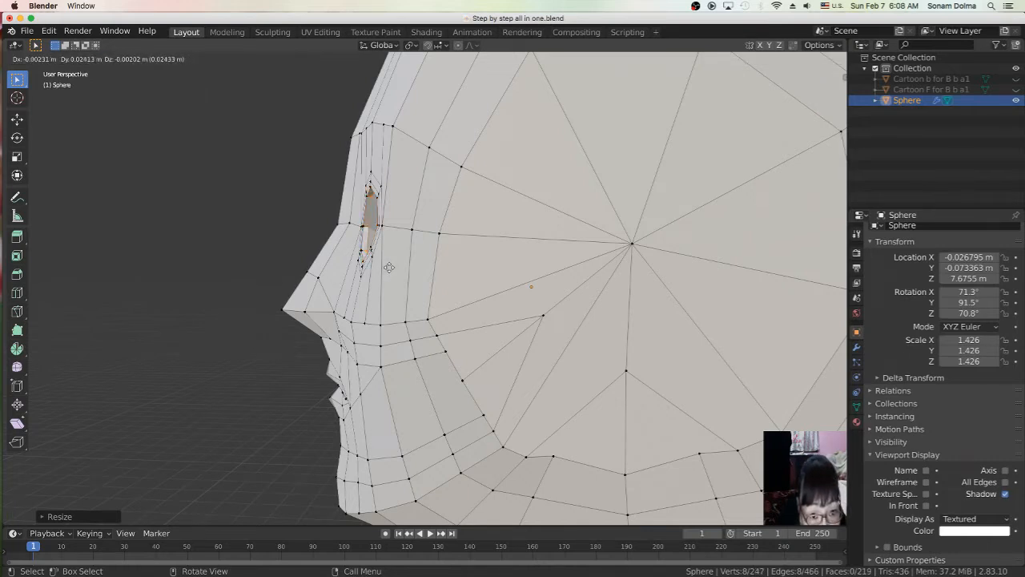
click(389, 266)
middle_drag(420, 280, 421, 280)
scroll(422, 280, up, 1)
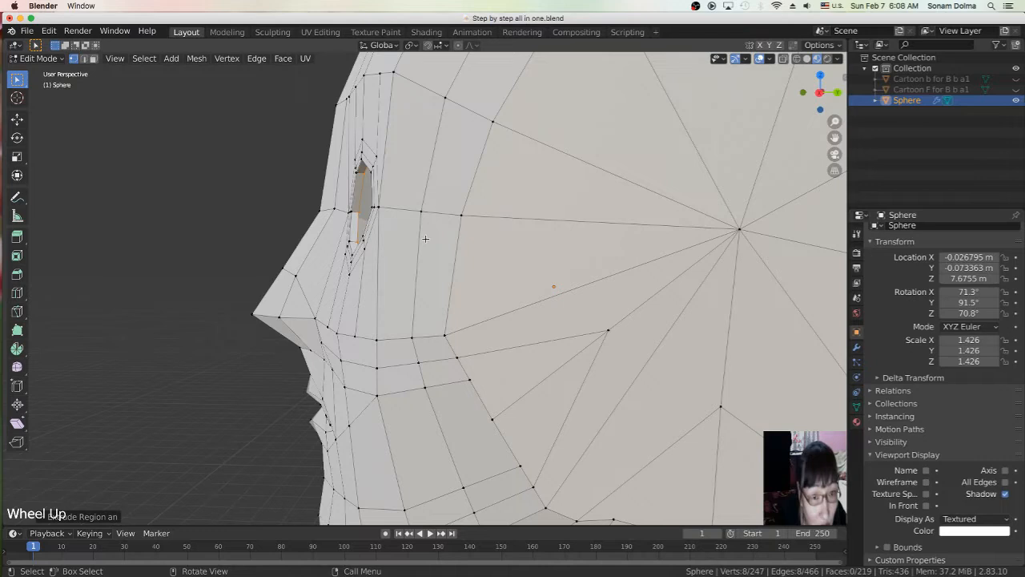
Step: Turn on X-ray, then extrude the inner eye loop and scale it up to start the socket cavity
click(784, 58)
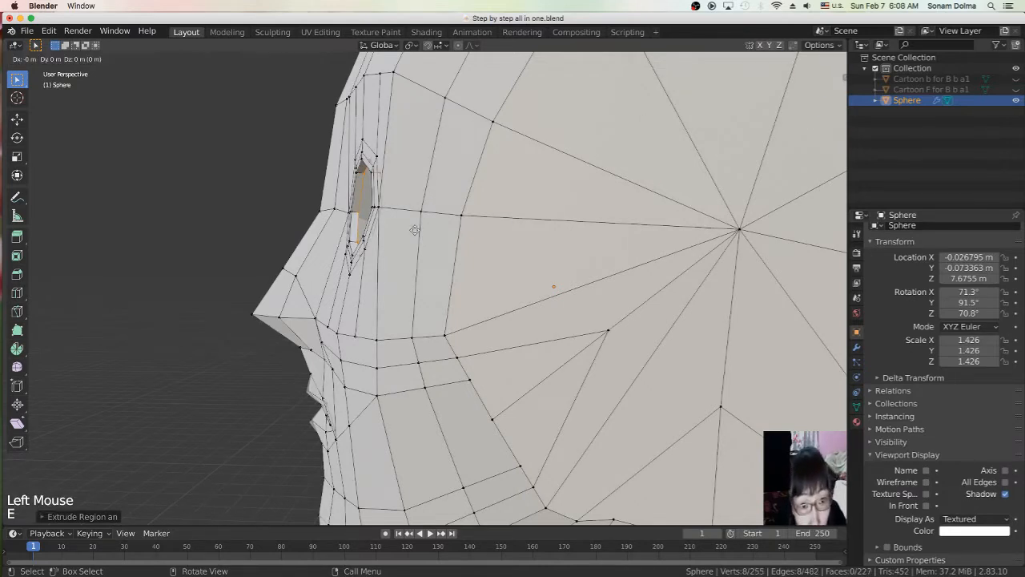
key(e)
key(s)
click(475, 265)
Step: Extrude the enlarged socket loop farther back inside the head and widen it again
key(e)
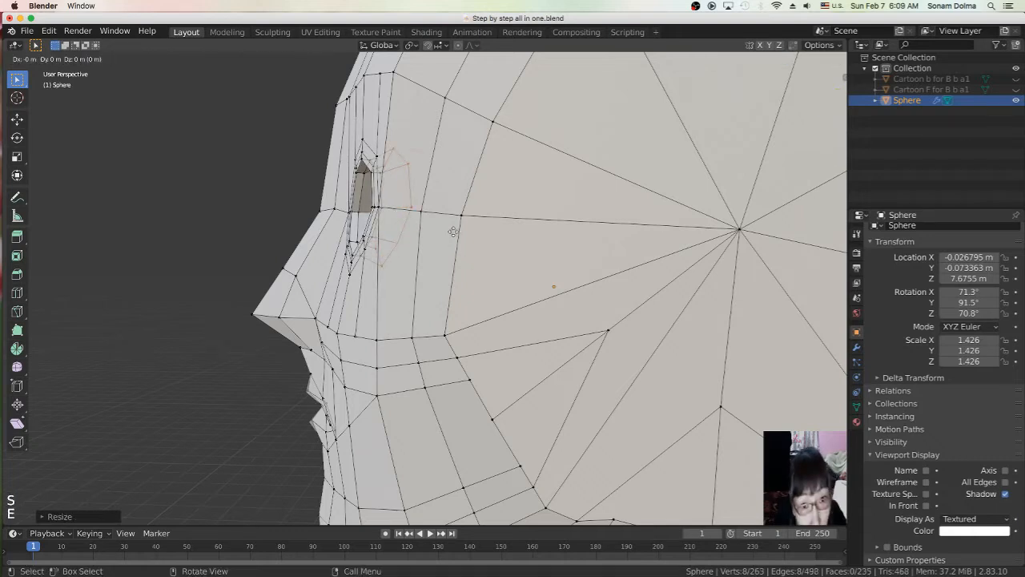
click(487, 235)
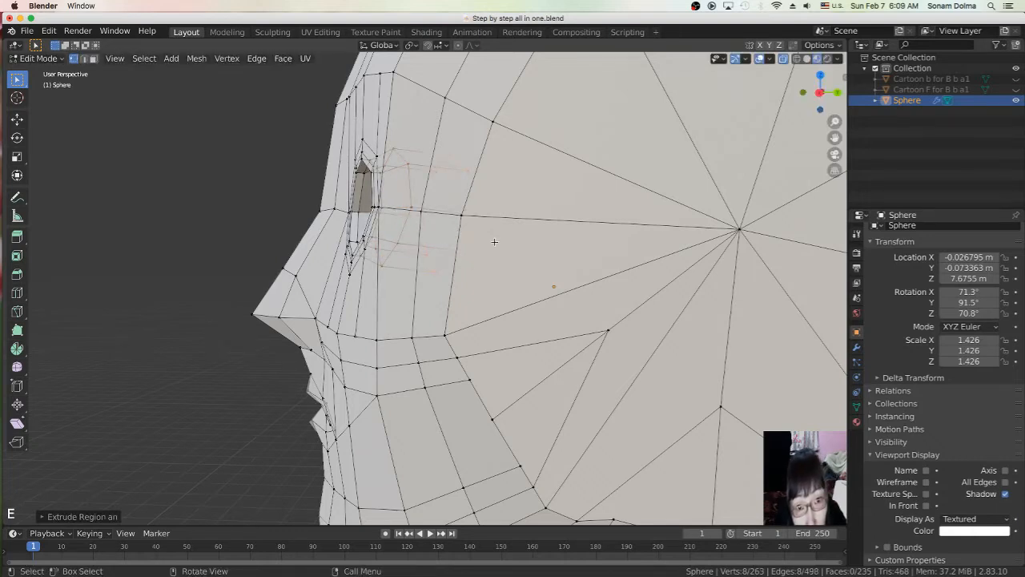
key(s)
click(507, 251)
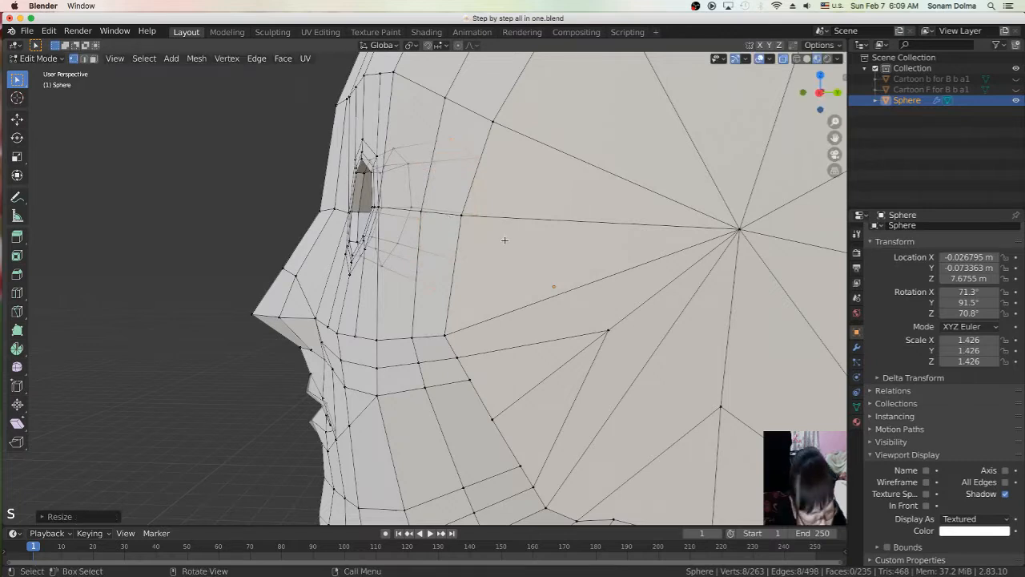
Step: Extrude the socket loop back once more and merge its vertices into a single point to close the cavity
key(e)
click(561, 246)
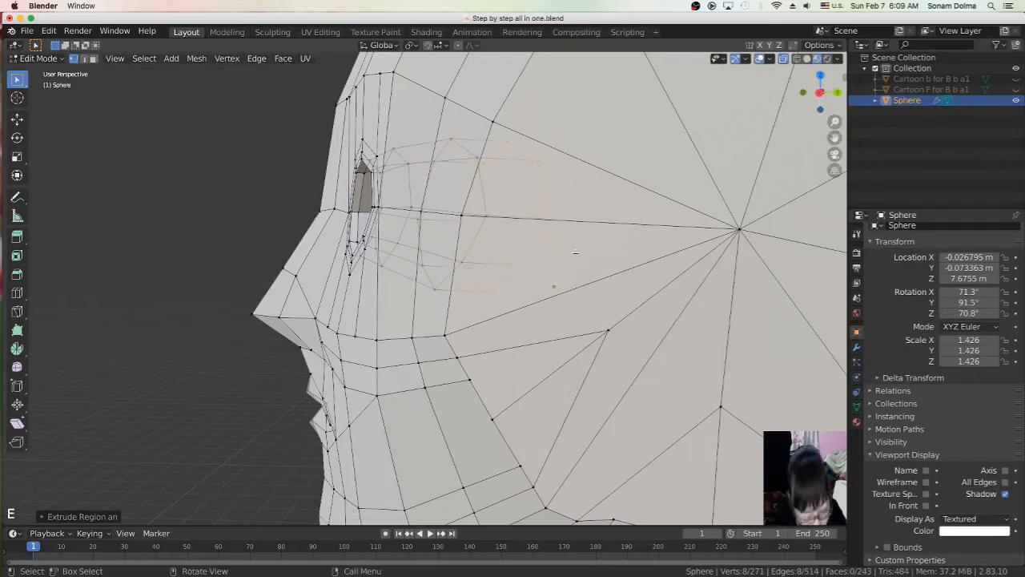
key(alt+m)
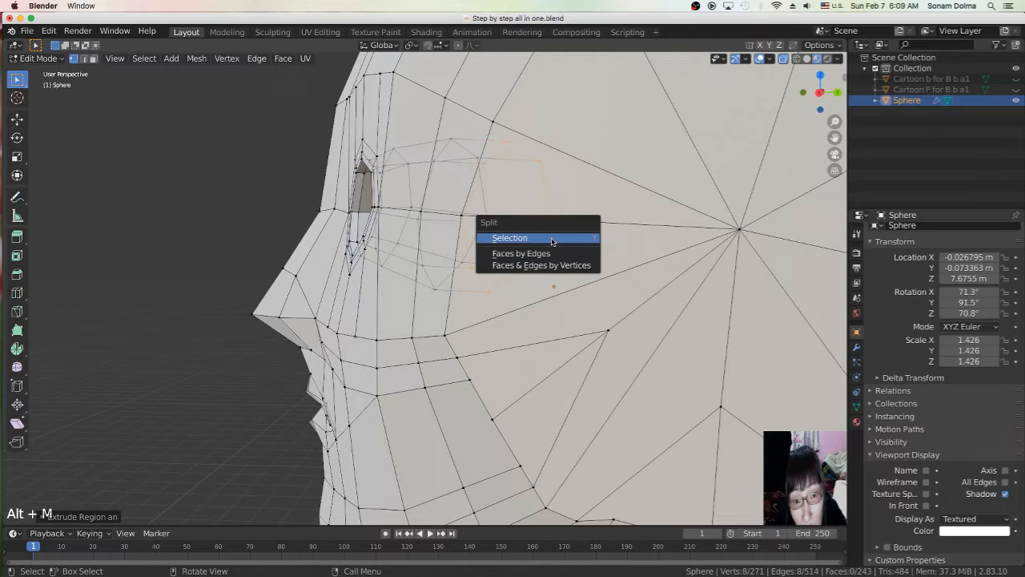
key(m)
click(598, 225)
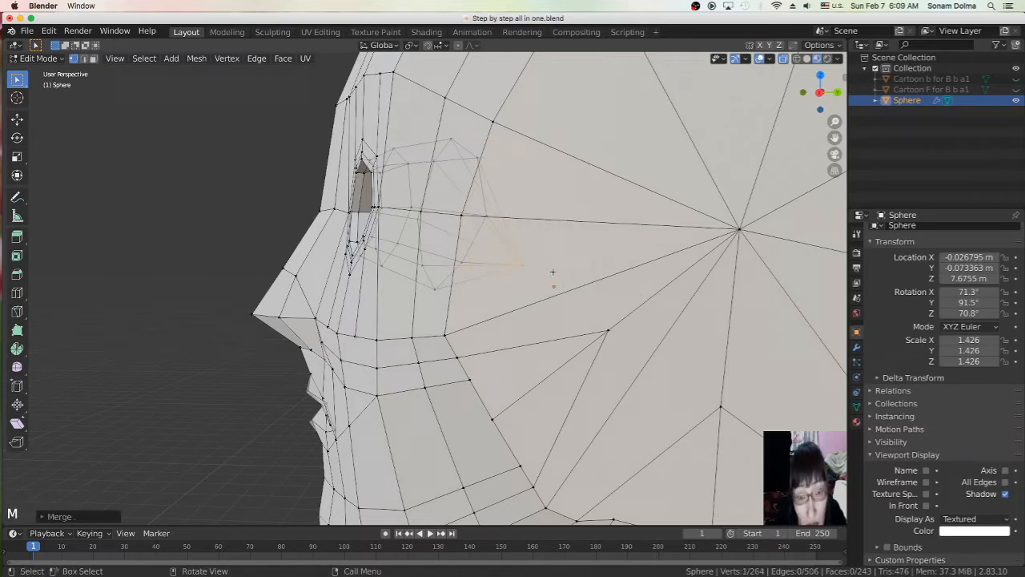
Step: Move the merged vertex at the back of the eye socket to the centre of the eye opening
key(g)
middle_drag(558, 244, 594, 290)
key(g)
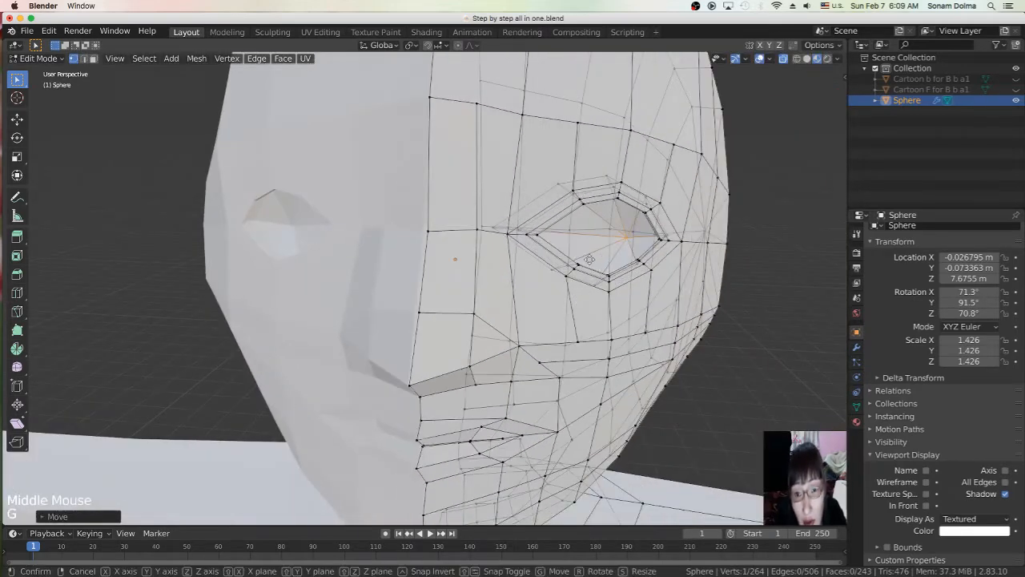
click(582, 257)
middle_drag(553, 255, 551, 261)
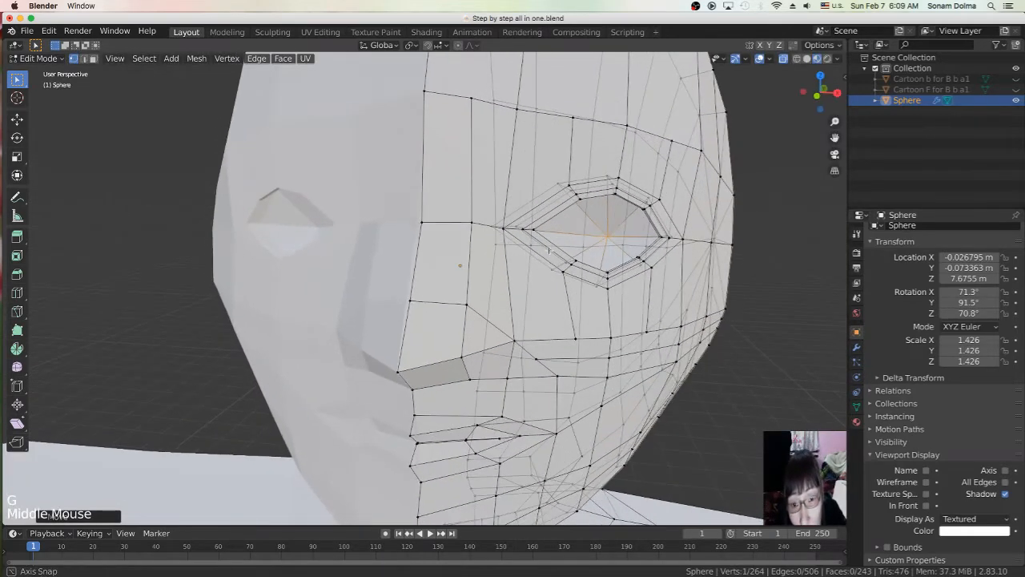
Step: Nudge the nose-tip vertex on the mirror centre line
scroll(548, 264, down, 2)
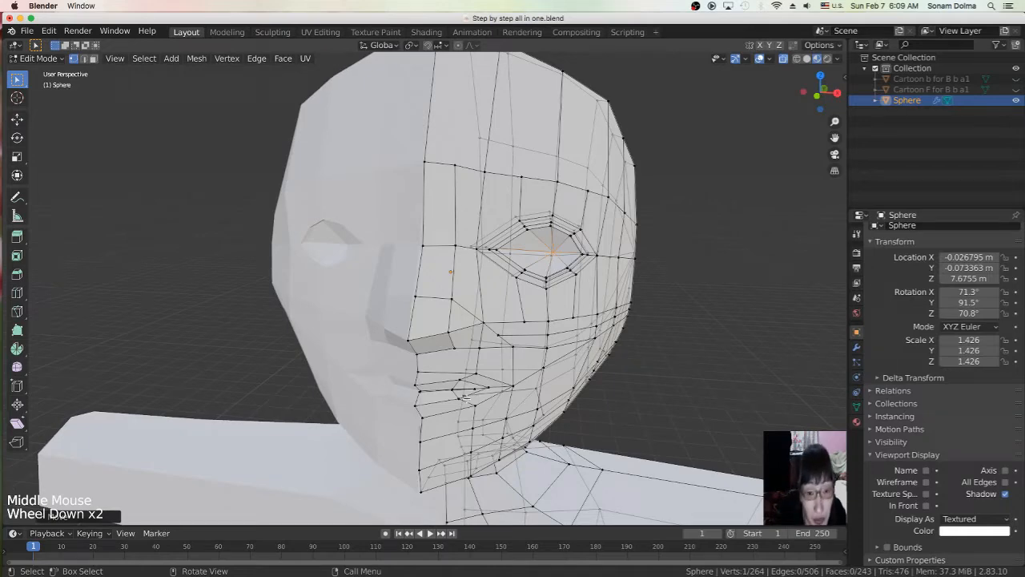
middle_drag(465, 394, 437, 320)
scroll(435, 317, down, 1)
click(435, 316)
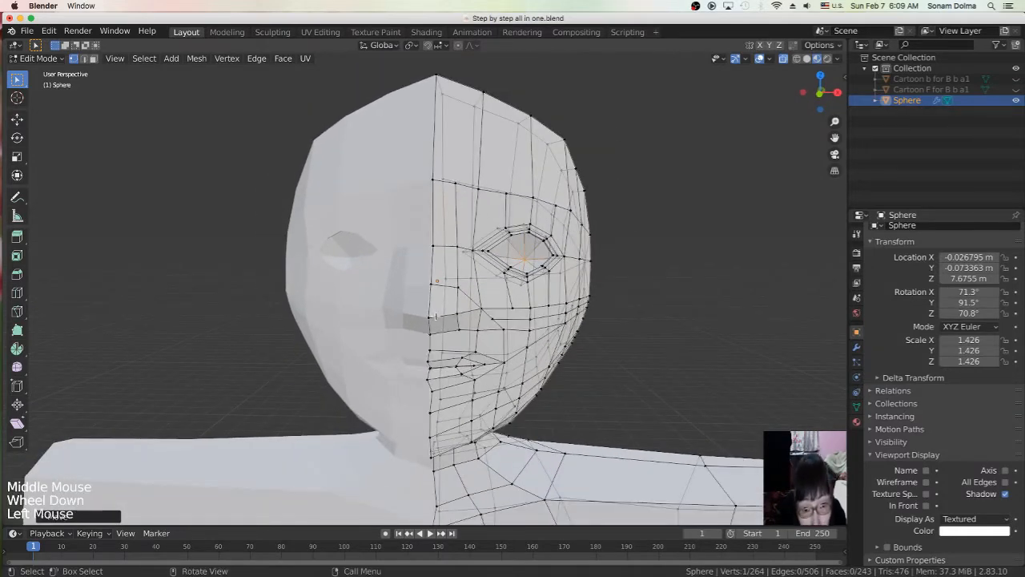
key(g)
click(440, 309)
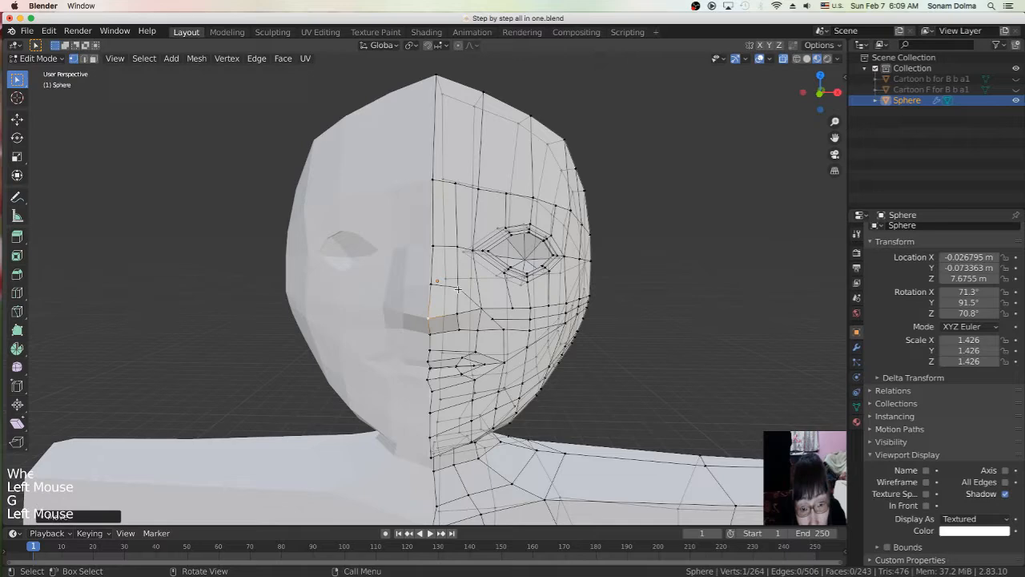
Step: Nudge the brow-line vertex above the inner eye corner slightly
click(481, 308)
middle_drag(484, 314, 484, 320)
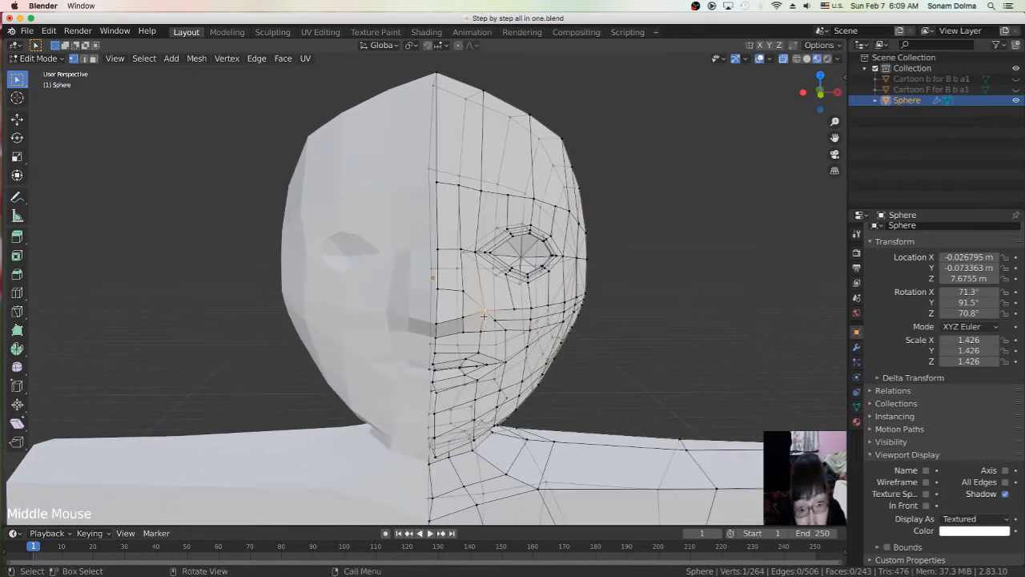
click(482, 292)
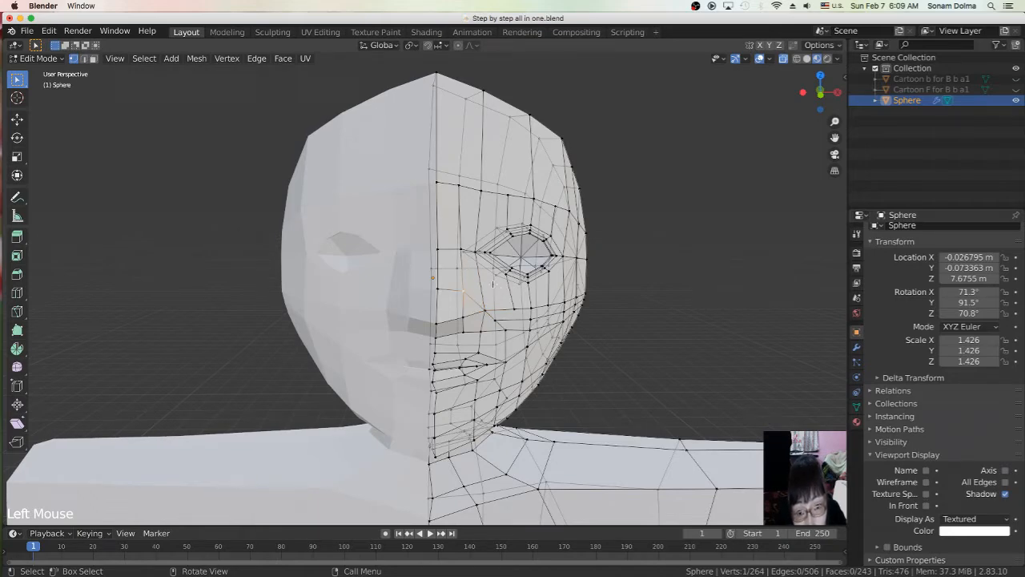
scroll(469, 302, up, 2)
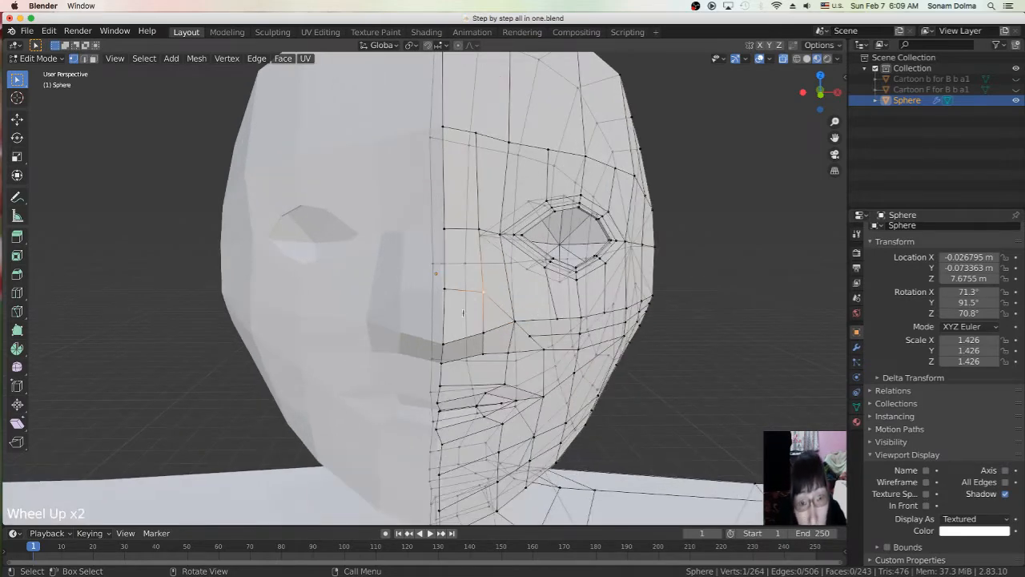
click(517, 138)
key(g)
click(518, 136)
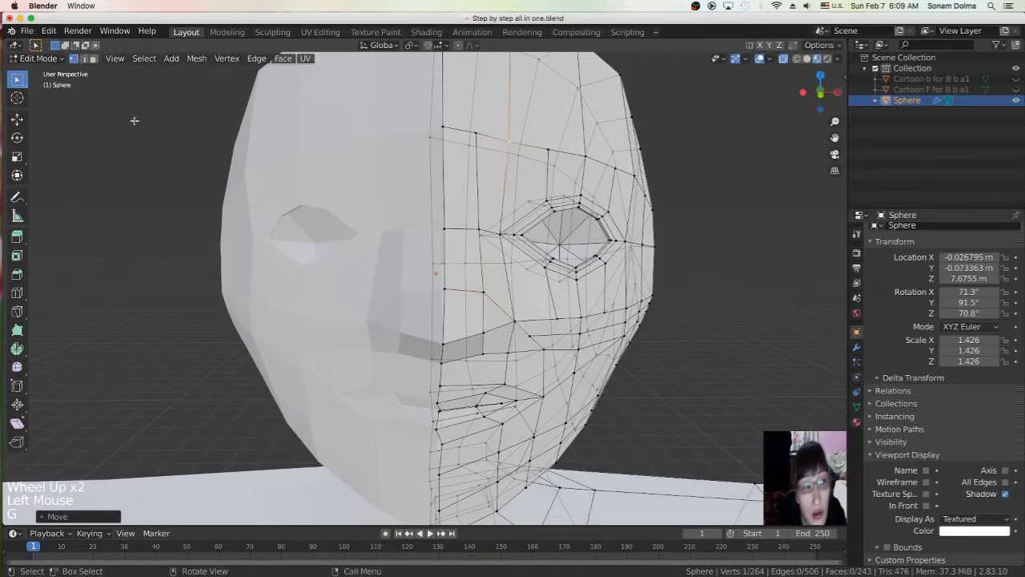
click(30, 61)
click(30, 61)
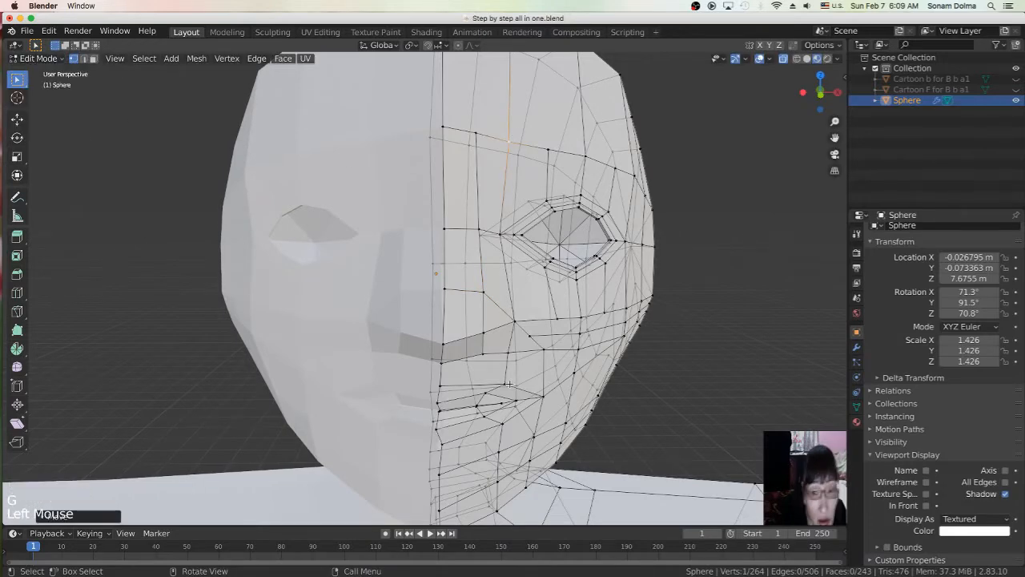
Step: Select the edge loop between the lips and extrude it slightly back into the head
scroll(511, 382, down, 2)
mouse_move(511, 382)
middle_down()
mouse_move(512, 372)
mouse_move(494, 387)
middle_up()
scroll(513, 372, up, 1)
click(459, 369)
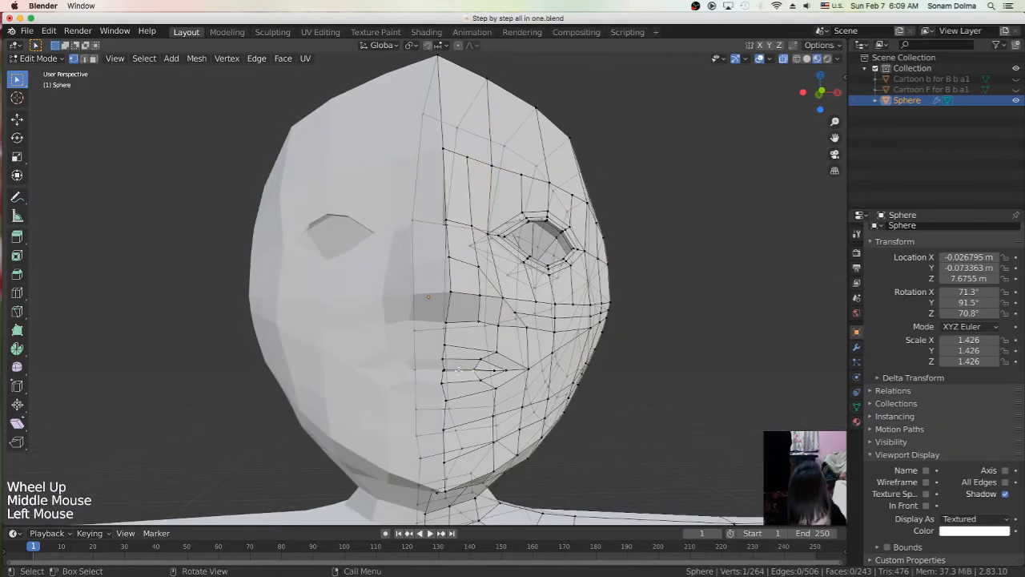
alt+click(459, 369)
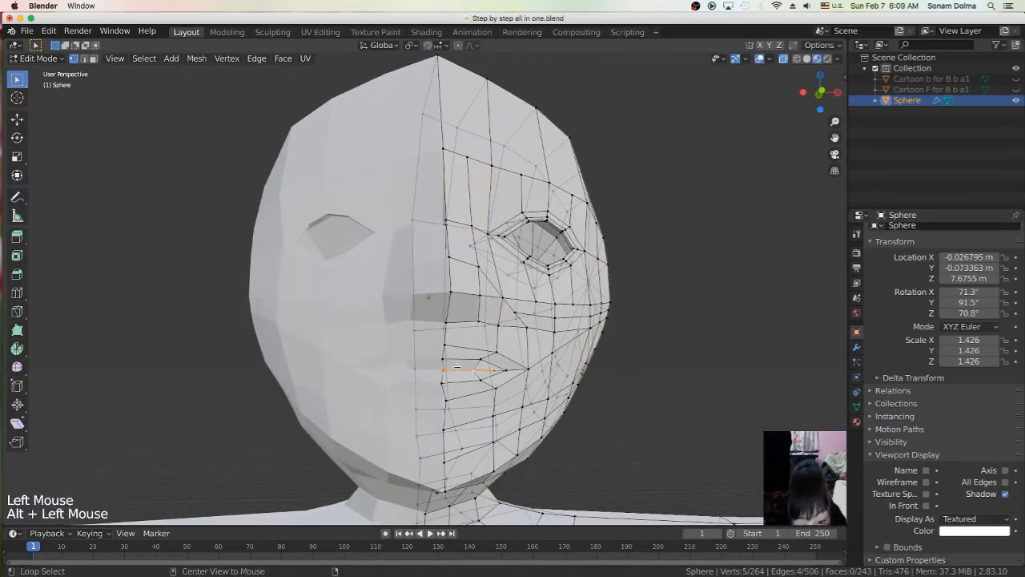
middle_drag(456, 368, 455, 416)
scroll(443, 418, up, 2)
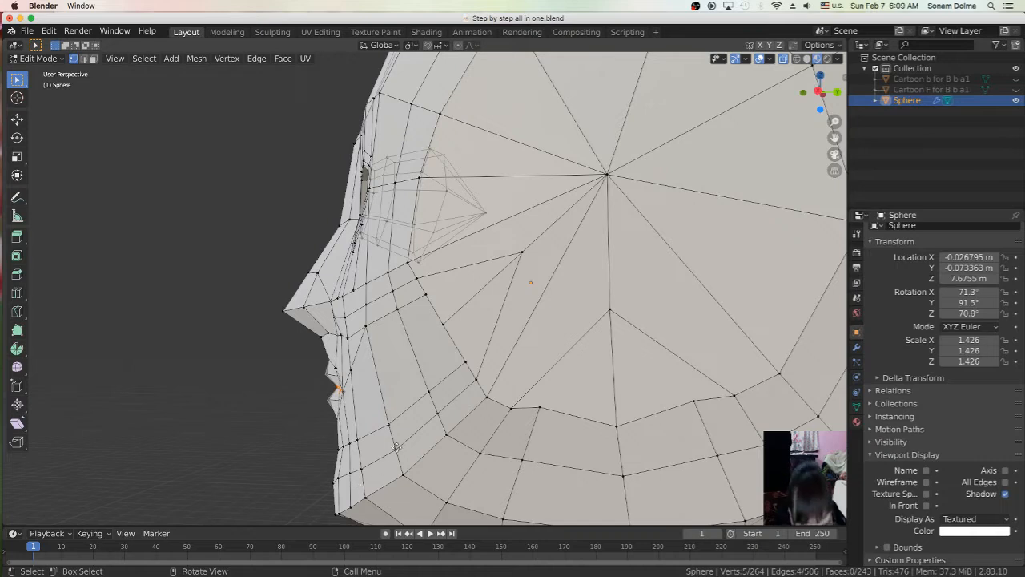
key(e)
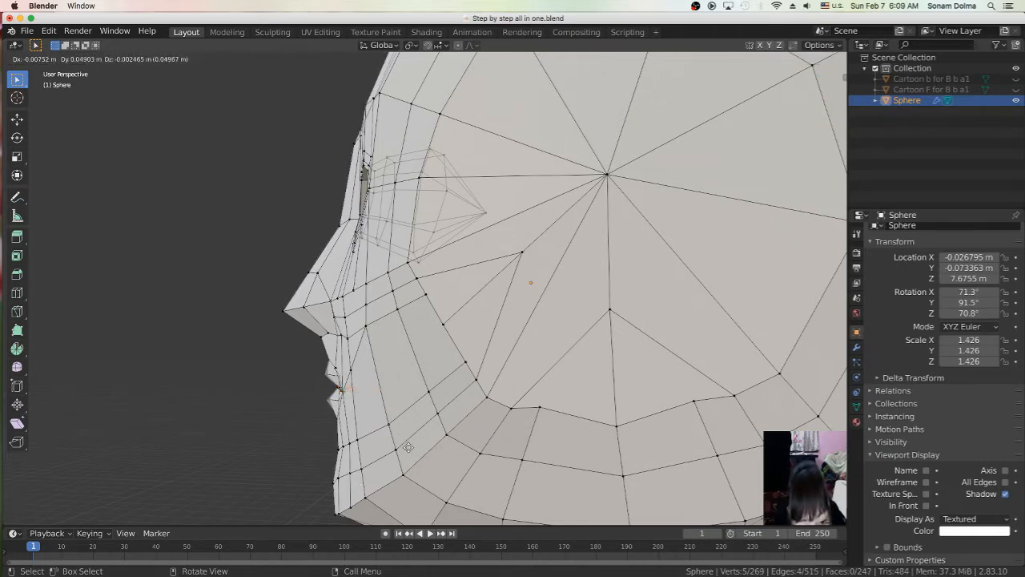
click(413, 450)
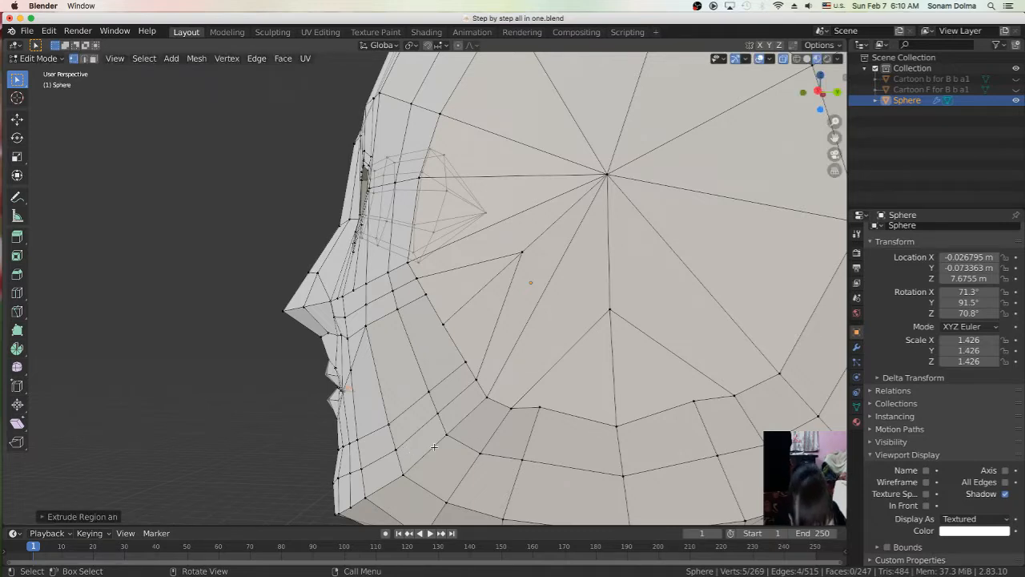
Step: Extrude the mouth loop further back into the head and resize the new loop
key(e)
click(472, 447)
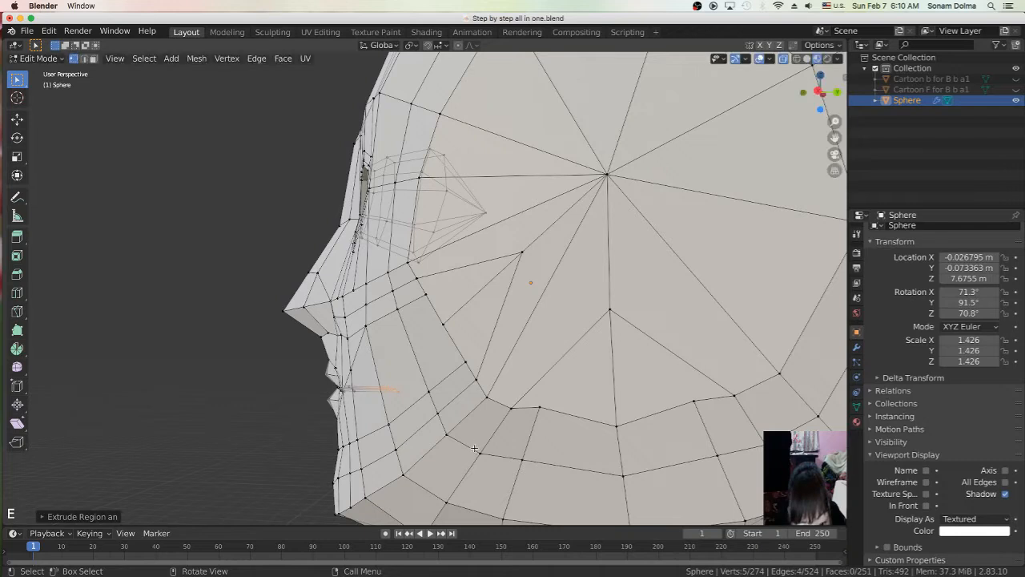
key(s)
click(456, 436)
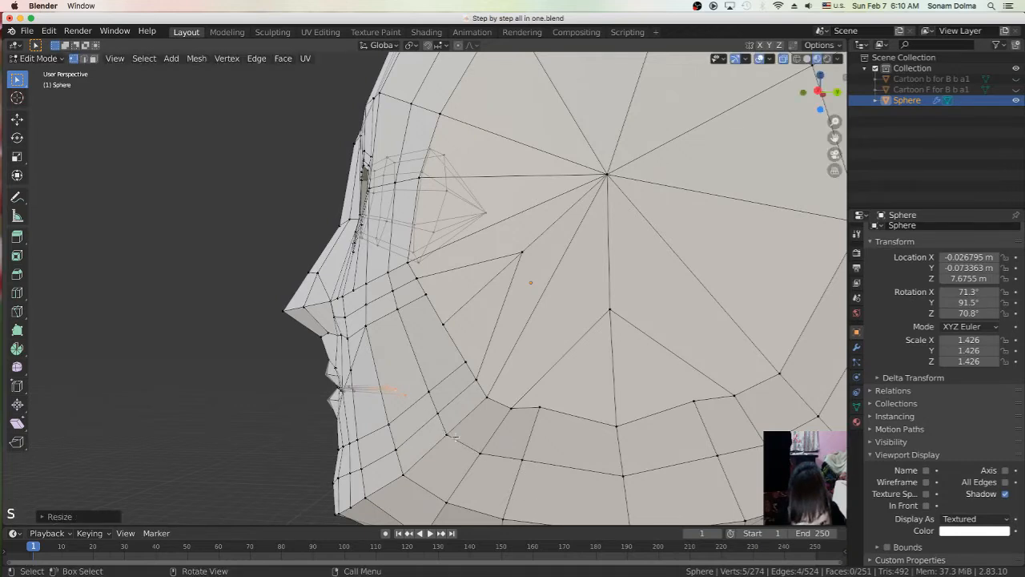
Step: Extrude the mouth cavity another section deeper and adjust the scale of its rear loop
key(e)
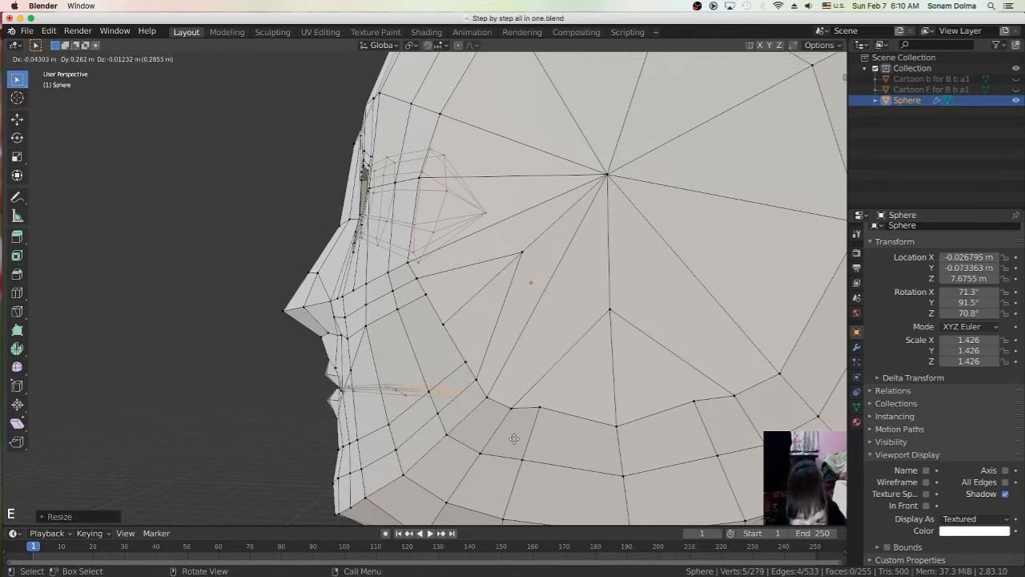
click(520, 437)
scroll(517, 441, down, 2)
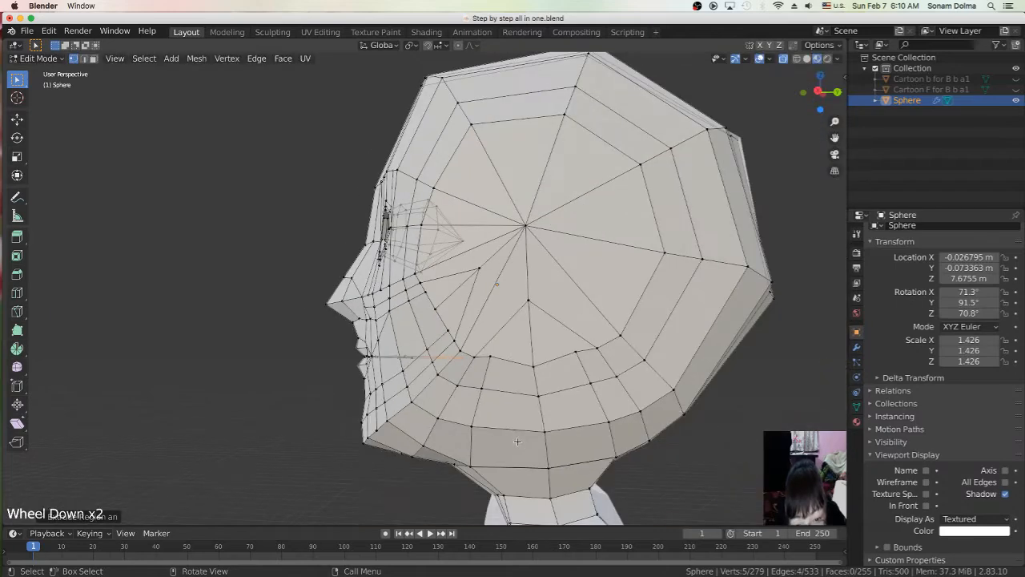
middle_drag(523, 422, 515, 415)
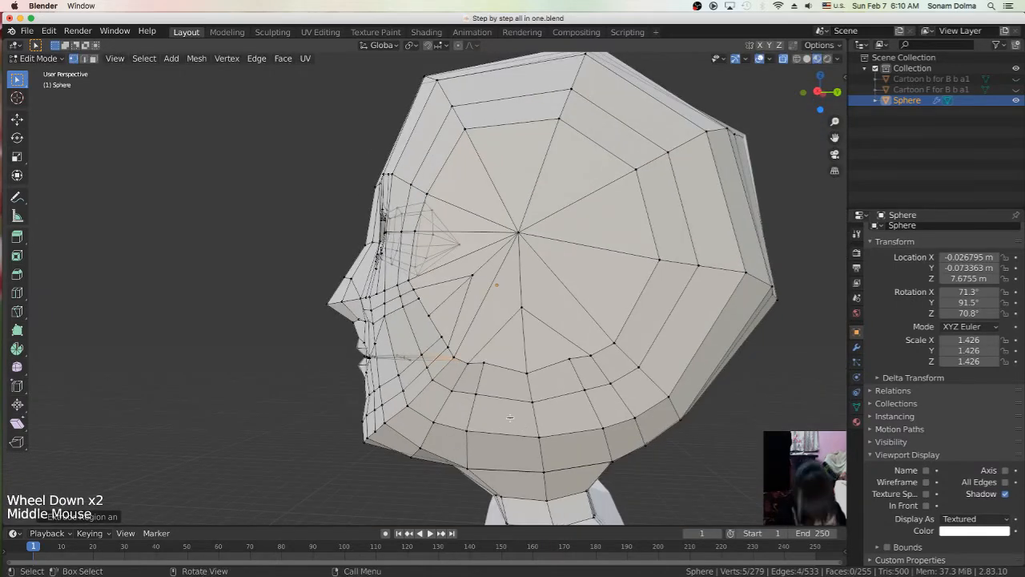
key(s)
click(474, 405)
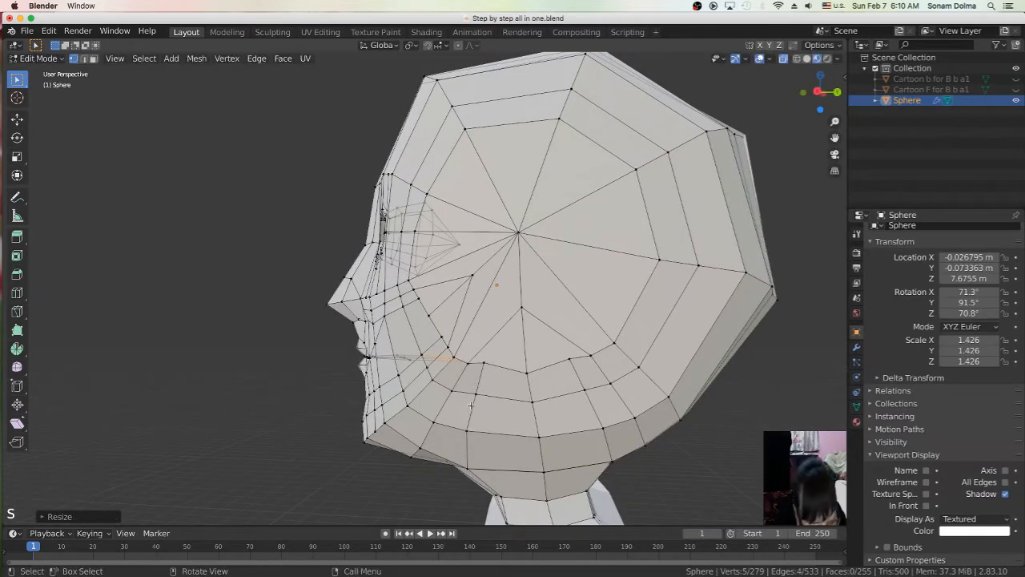
Step: Extrude the mouth cavity toward the throat, scale the new end loop, and reposition it
key(e)
click(546, 409)
key(s)
click(589, 432)
key(g)
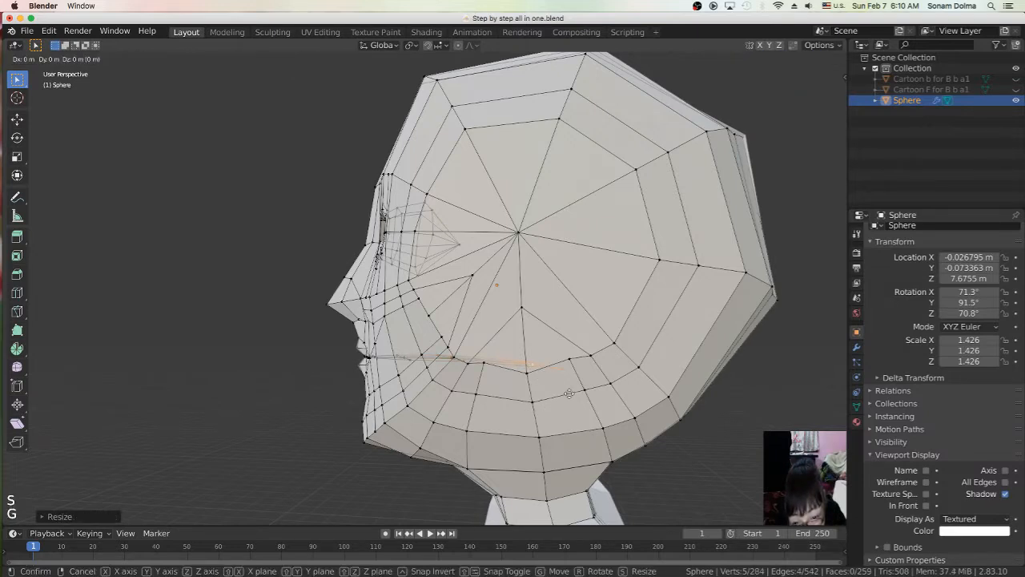
click(549, 396)
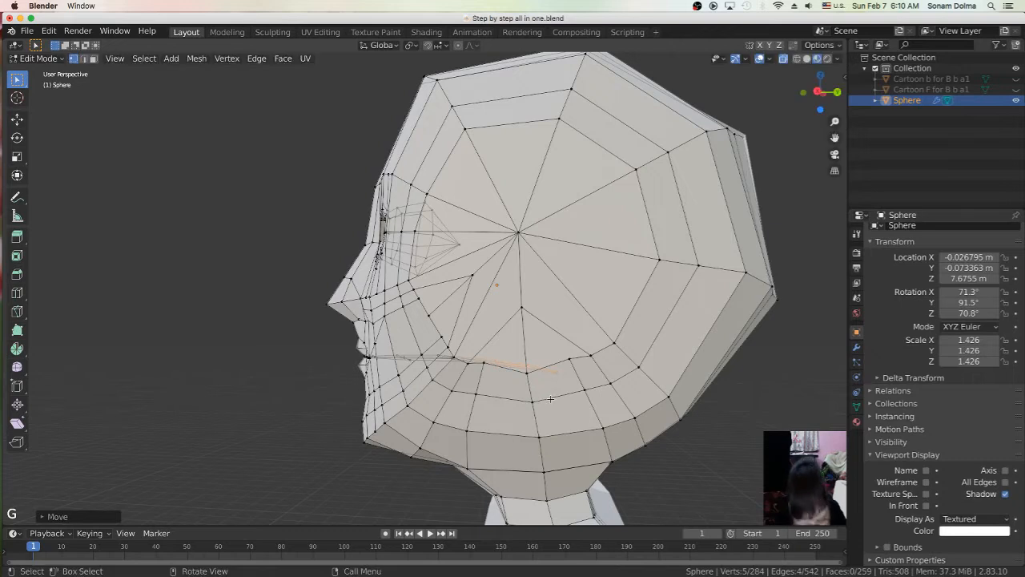
Step: Extrude the end of the mouth cavity once more and merge its vertices into a single point
key(e)
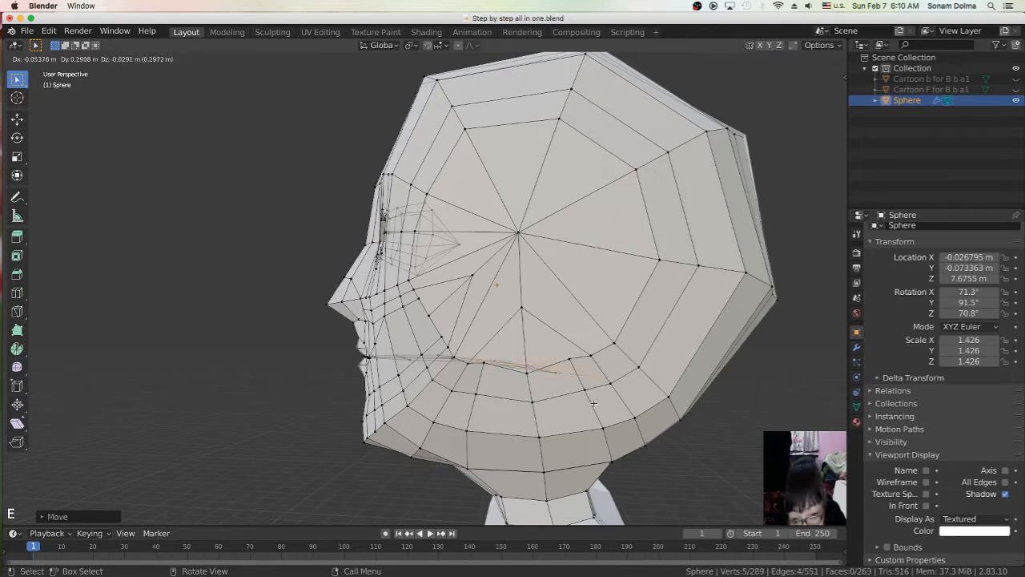
click(591, 402)
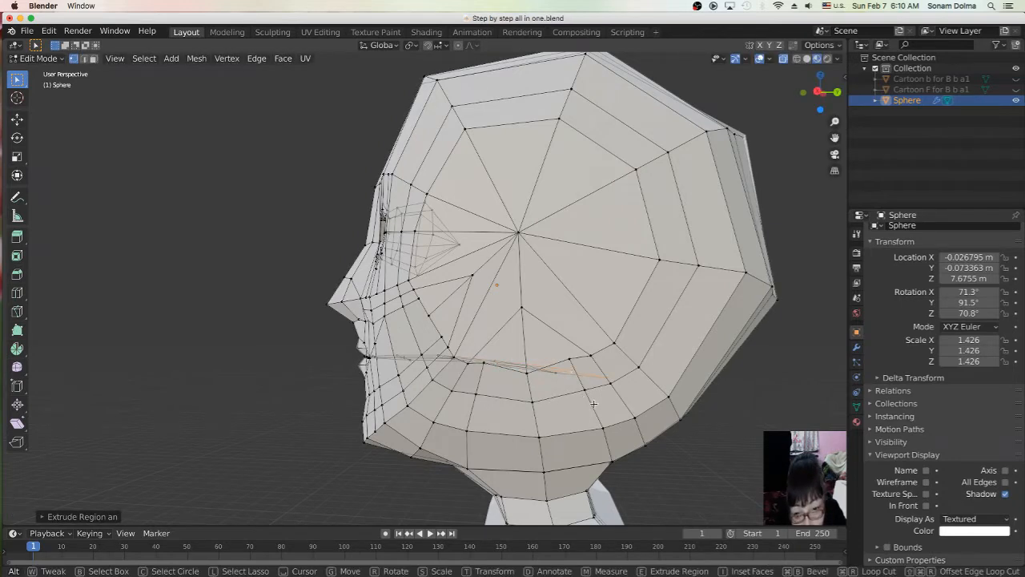
key(m)
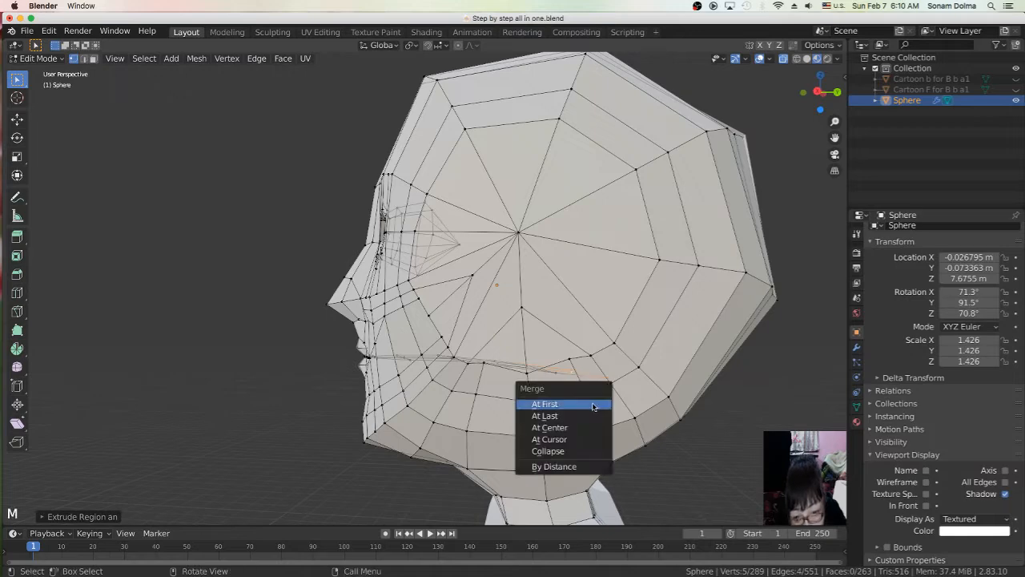
click(593, 402)
Step: Shrink the rearmost edge loop of the mouth cavity and move it toward the modelled half of the head
middle_drag(506, 423, 454, 423)
scroll(539, 406, up, 2)
click(457, 410)
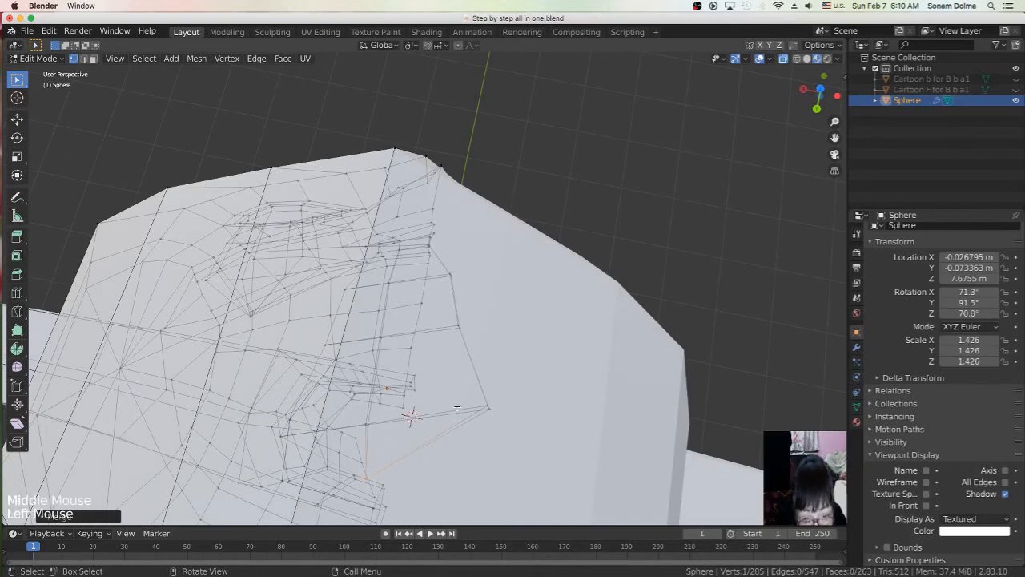
alt+click(458, 406)
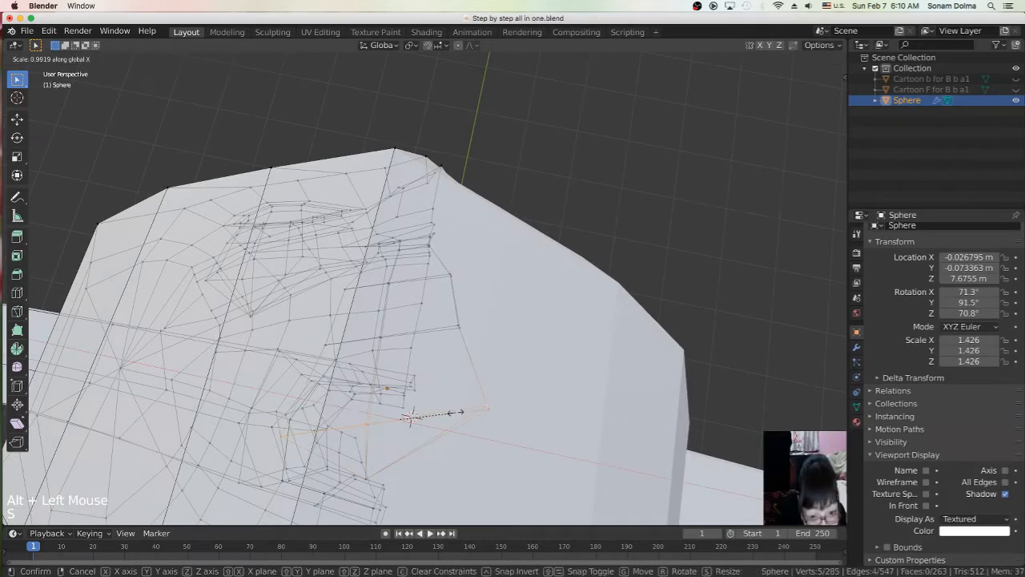
key(s)
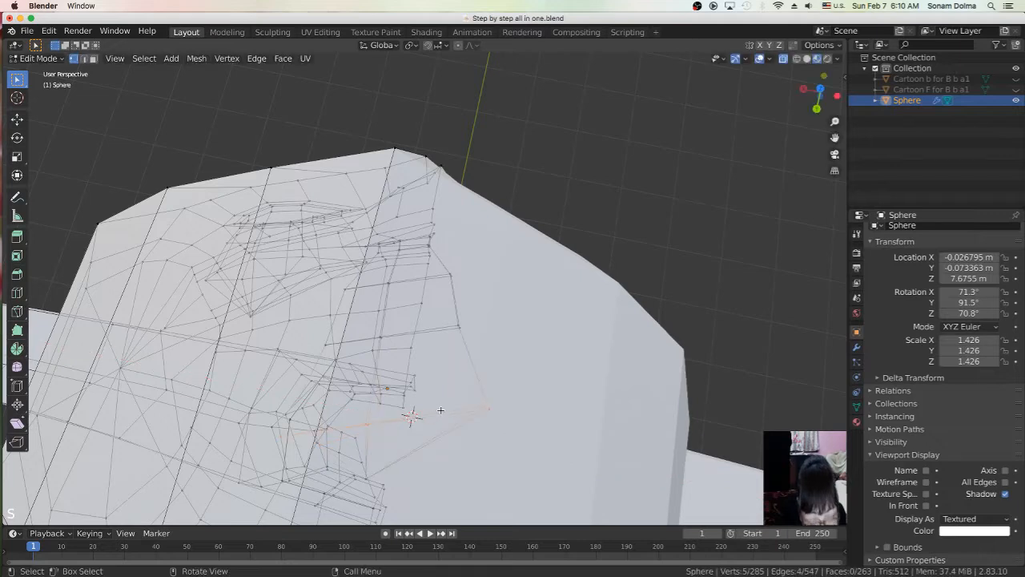
key(s)
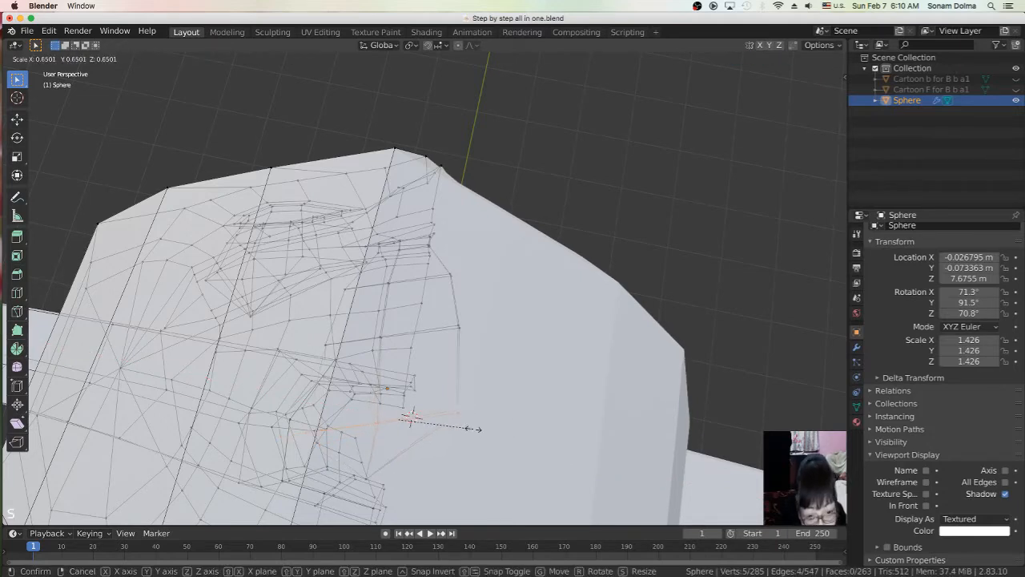
click(452, 432)
key(g)
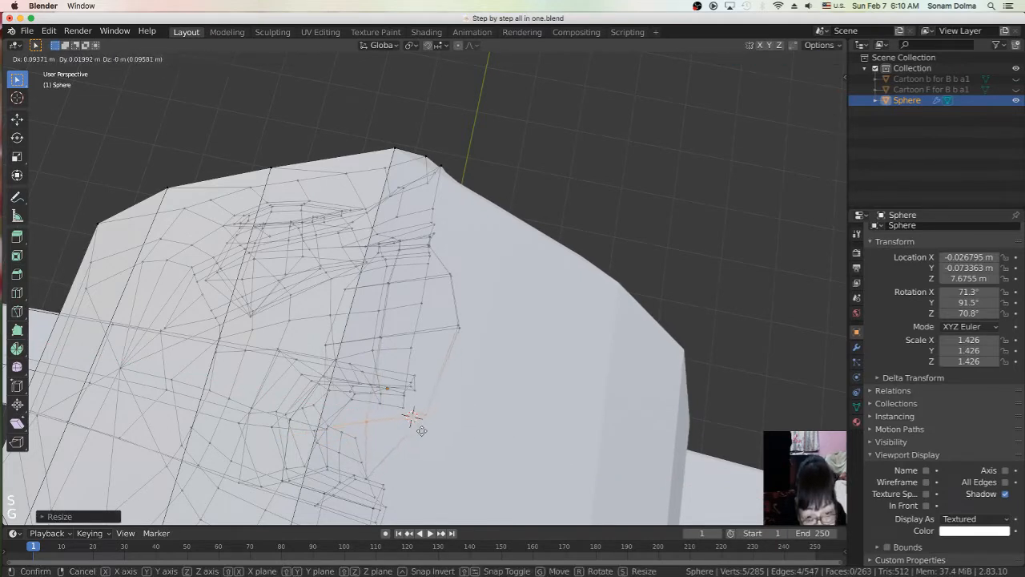
click(418, 419)
Step: Move the middle edge loop of the mouth cavity toward the modelled half and scale it down slightly
click(446, 325)
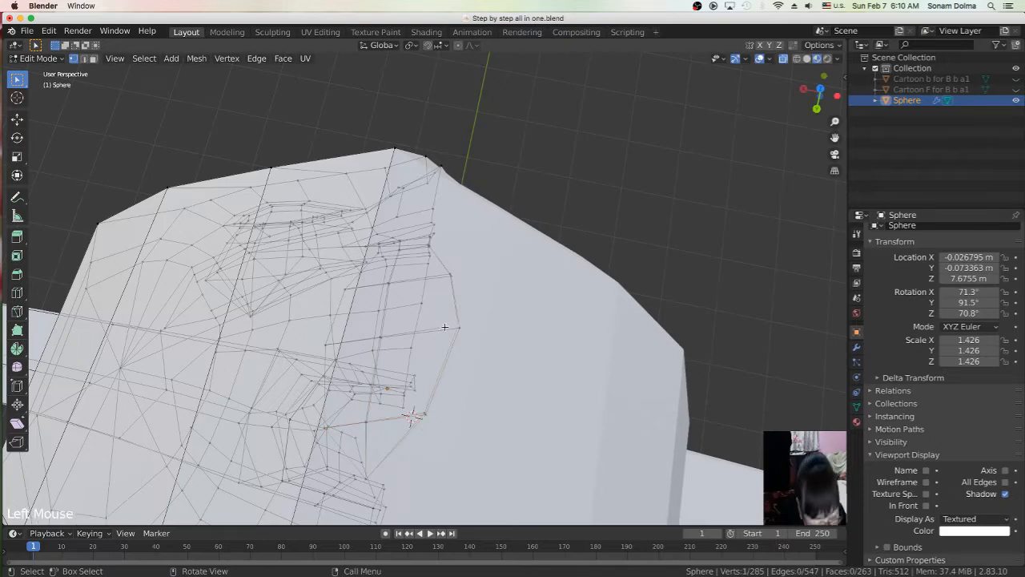
alt+click(445, 328)
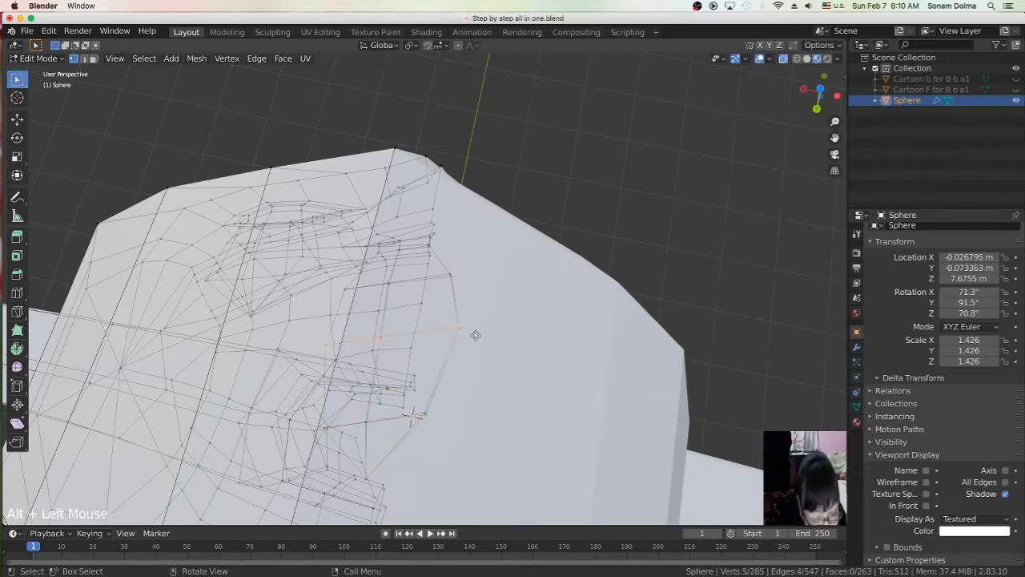
key(g)
click(458, 339)
key(s)
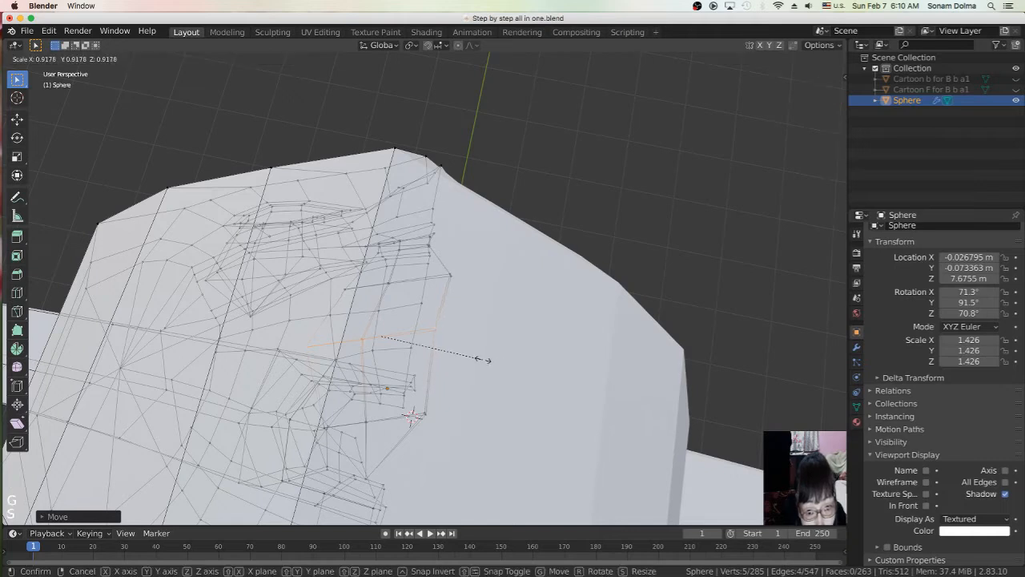
click(477, 357)
Step: Reposition and rescale the front edge loop of the mouth cavity to line up with the loops behind it
click(442, 277)
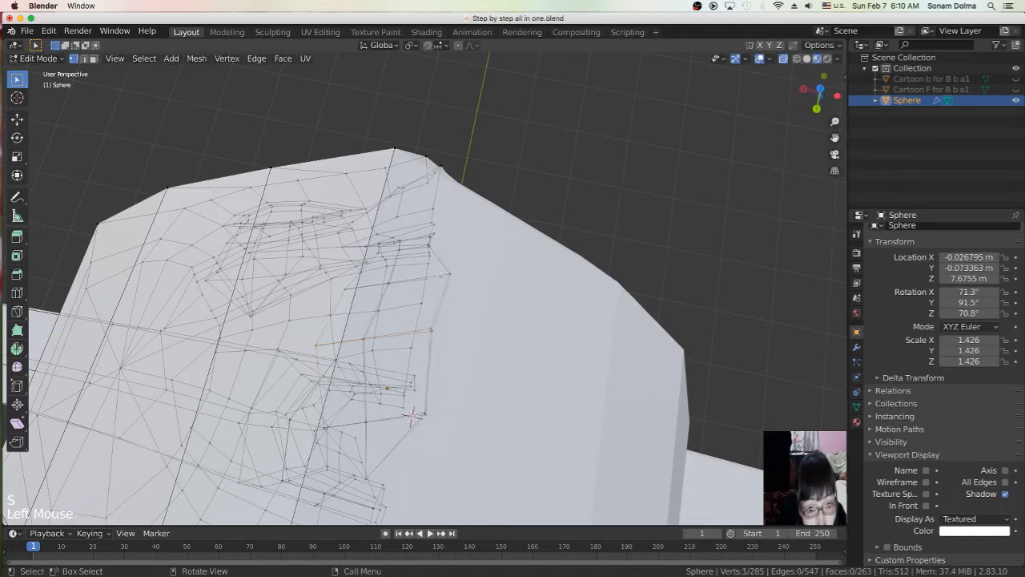
alt+click(442, 278)
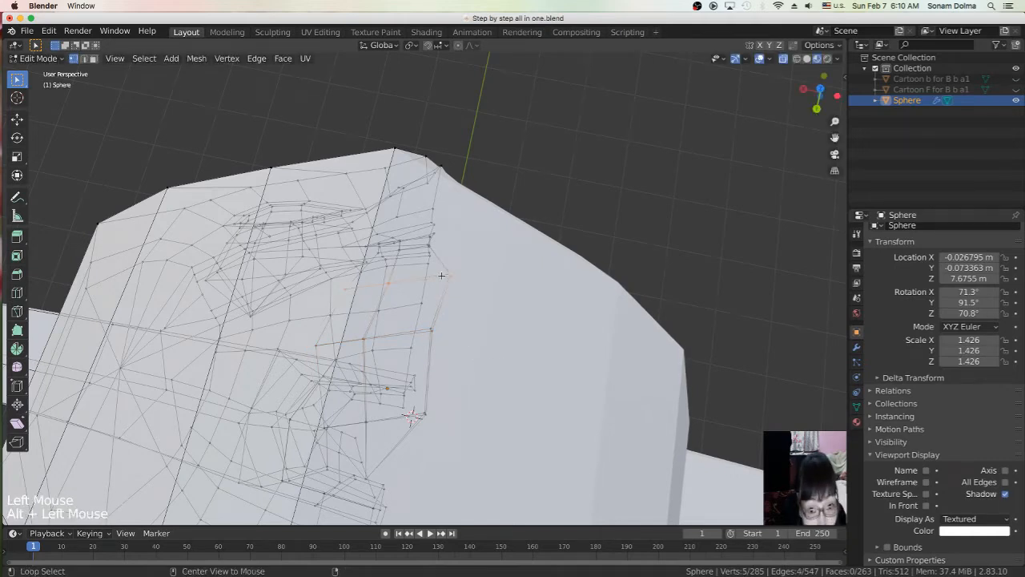
key(g)
click(476, 308)
key(s)
click(521, 335)
Step: Nudge the lip vertices near the mouth corner and the vertex just above the upper lip
scroll(521, 335, down, 2)
middle_drag(520, 336, 644, 313)
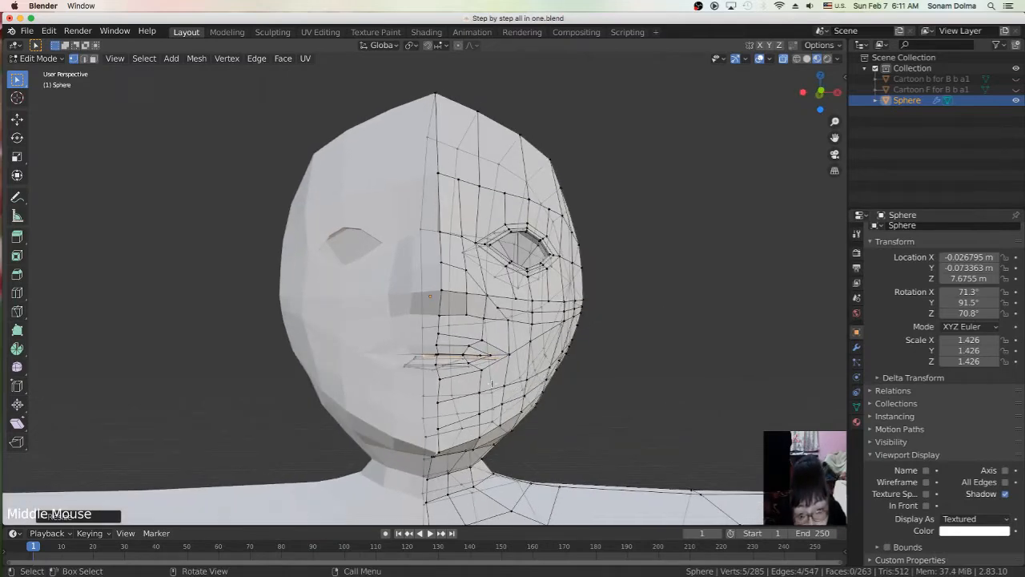
scroll(491, 383, up, 1)
click(483, 362)
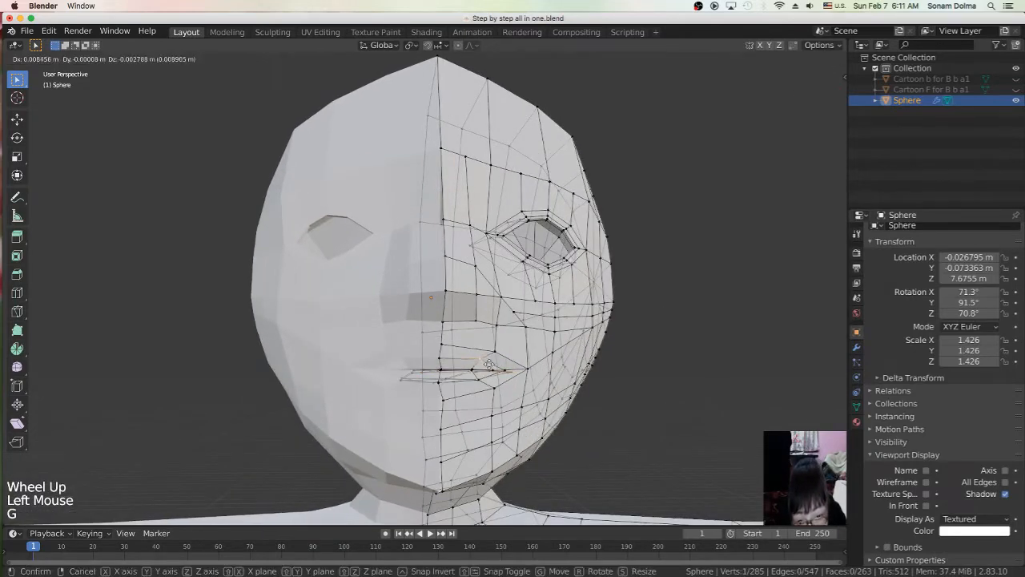
key(g)
click(482, 360)
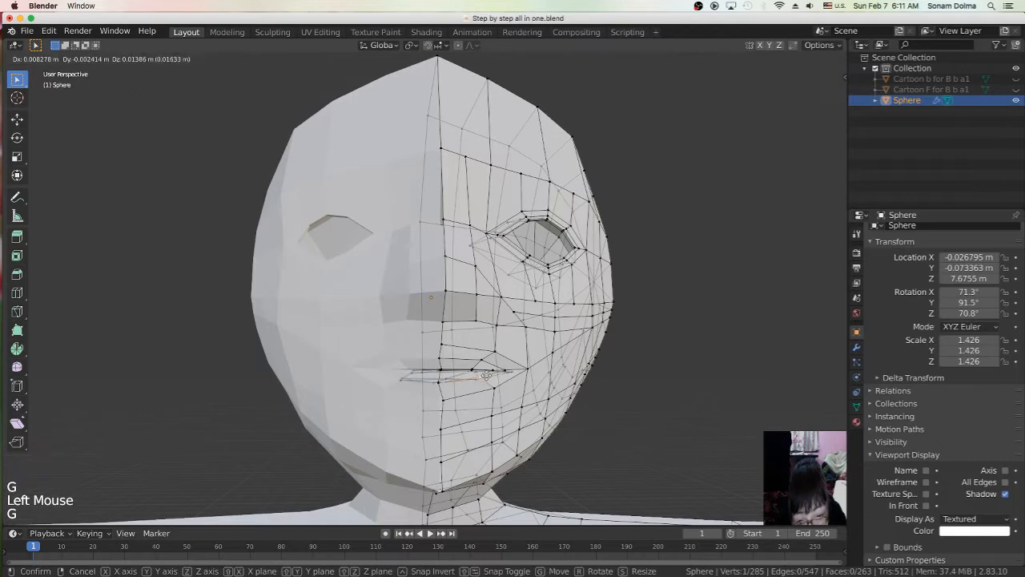
scroll(517, 391, up, 1)
click(511, 369)
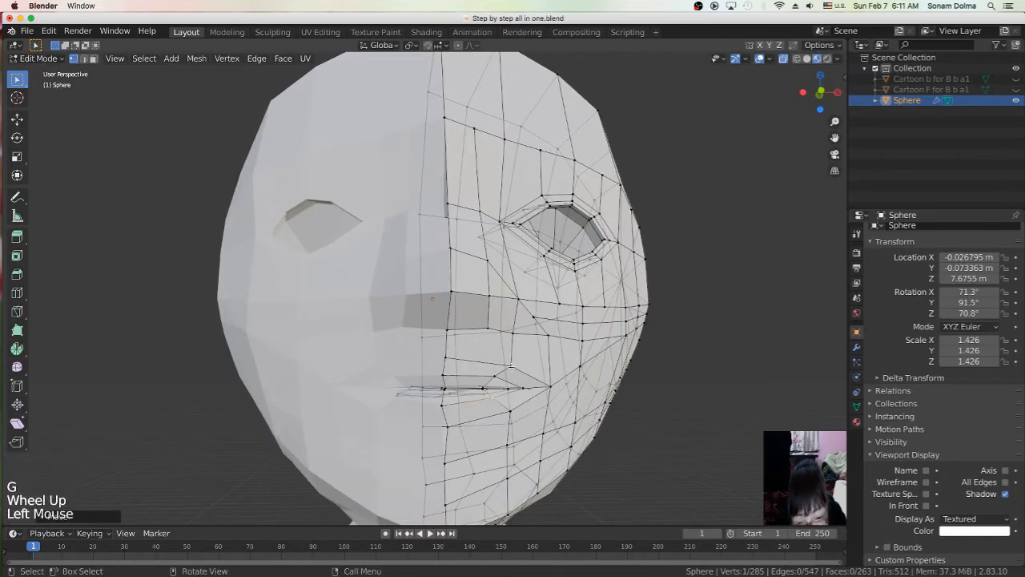
key(g)
click(509, 365)
Step: Nudge the centre-line vertex above the upper lip and adjust the outer vertex of the lower lip
click(445, 354)
key(g)
click(448, 354)
key(g)
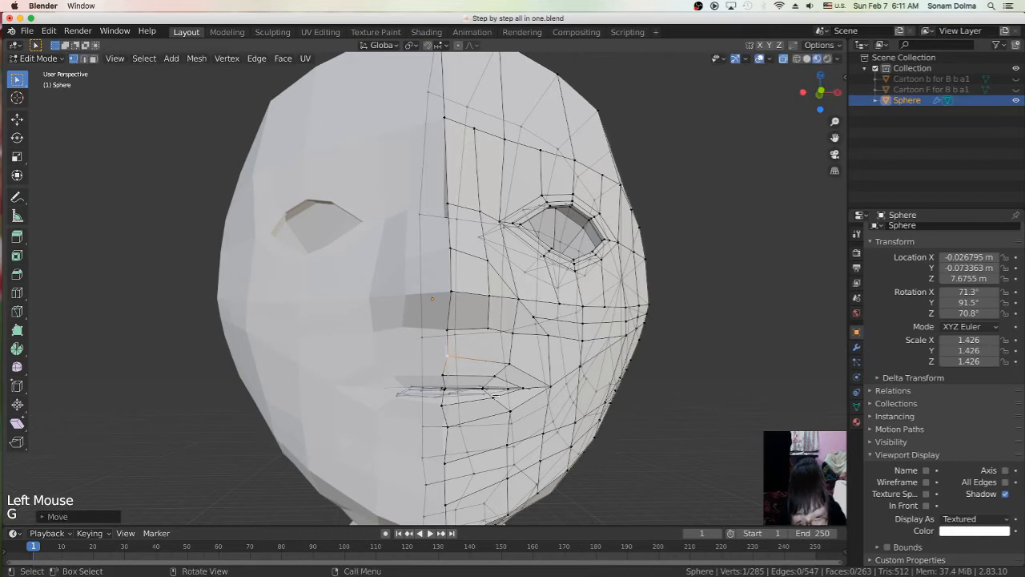
click(494, 396)
key(g)
click(495, 396)
click(512, 411)
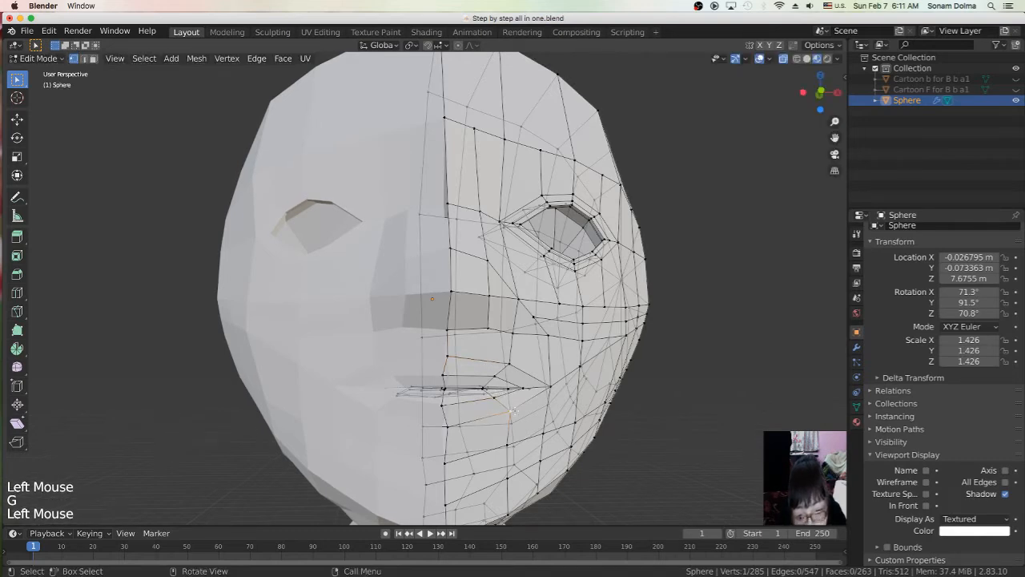
Step: Add a loop cut around the lips and shift the new loop slightly in side view
key(ctrl+r)
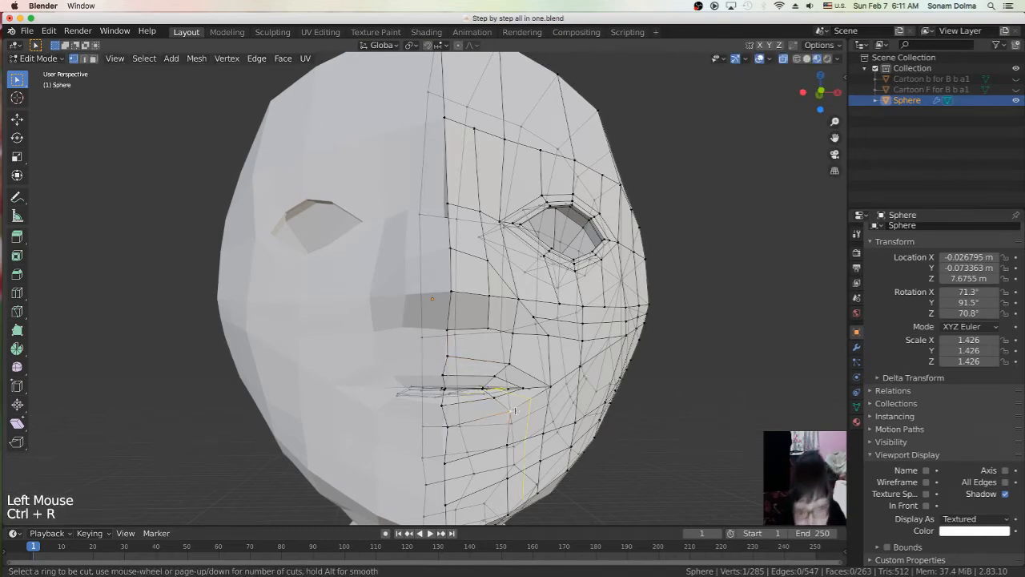
click(503, 368)
click(503, 368)
middle_drag(559, 412, 394, 413)
key(g)
click(393, 412)
Step: Knife-cut a vertical line from the outer vertex under the nose down through the lips to the bottom of the chin
middle_drag(393, 412, 492, 387)
scroll(408, 413, down, 2)
scroll(492, 387, down, 2)
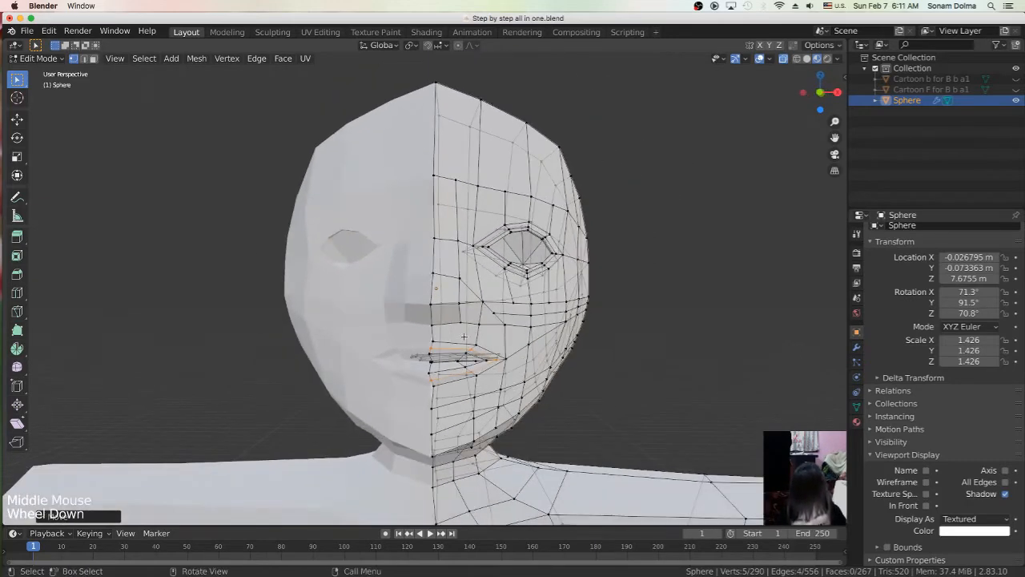
click(458, 323)
key(k)
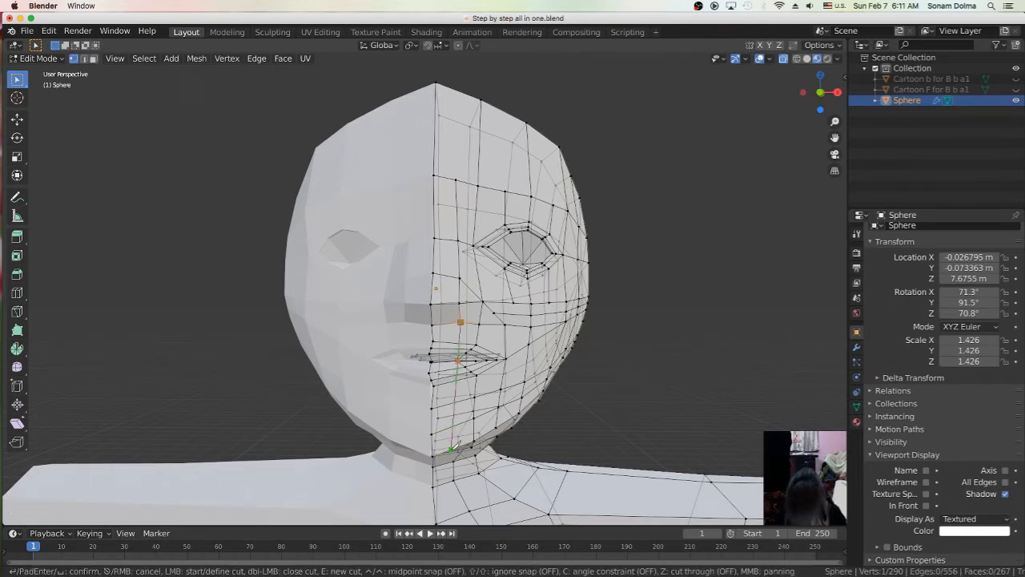
click(451, 455)
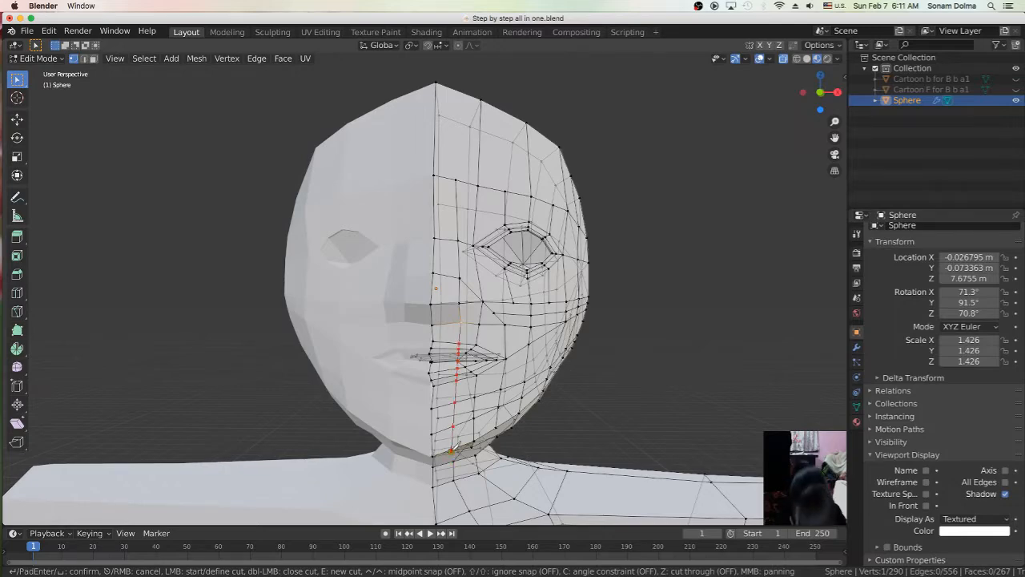
key(Return)
Step: Nudge the new vertex where the vertical cut crosses the mouth line
click(489, 390)
mouse_move(488, 389)
middle_down()
mouse_move(387, 394)
mouse_move(451, 368)
mouse_move(478, 374)
mouse_move(476, 390)
middle_up()
scroll(388, 394, up, 3)
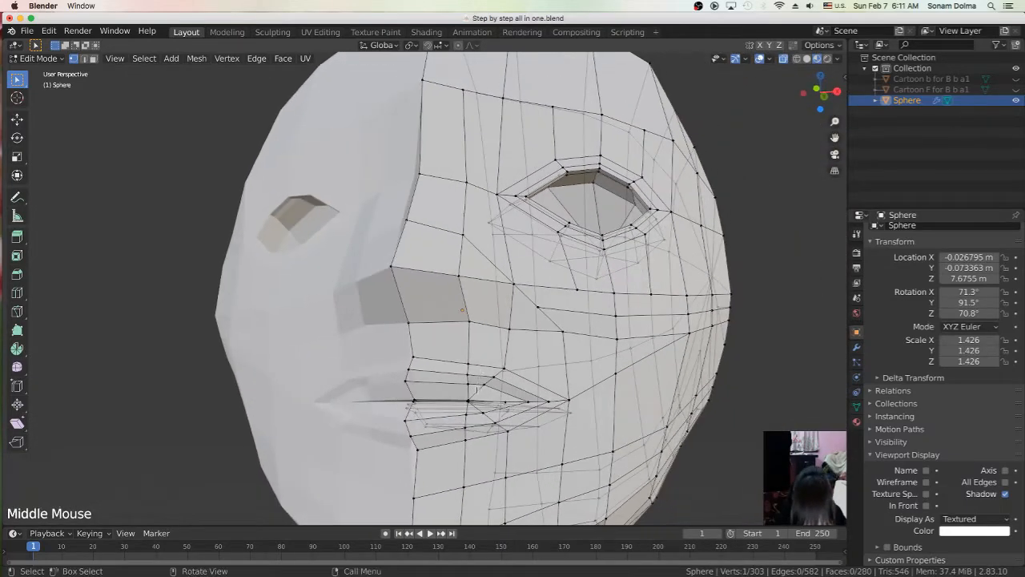
click(471, 401)
key(g)
click(468, 400)
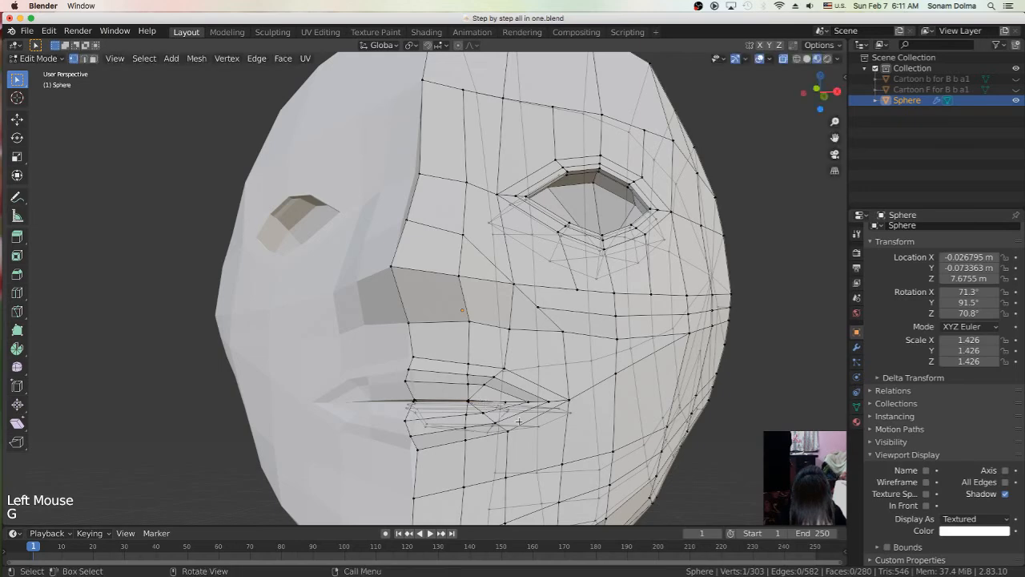
key(g)
click(475, 404)
middle_drag(474, 404, 503, 403)
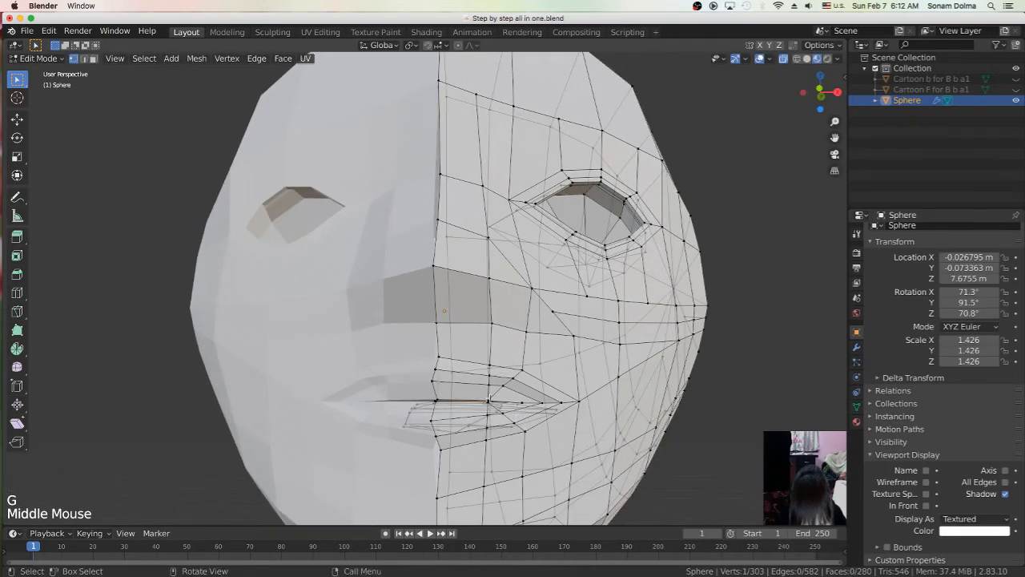
Step: Turn off X-ray and adjust the mouth-line vertex on the new cut sideways
click(490, 401)
click(783, 58)
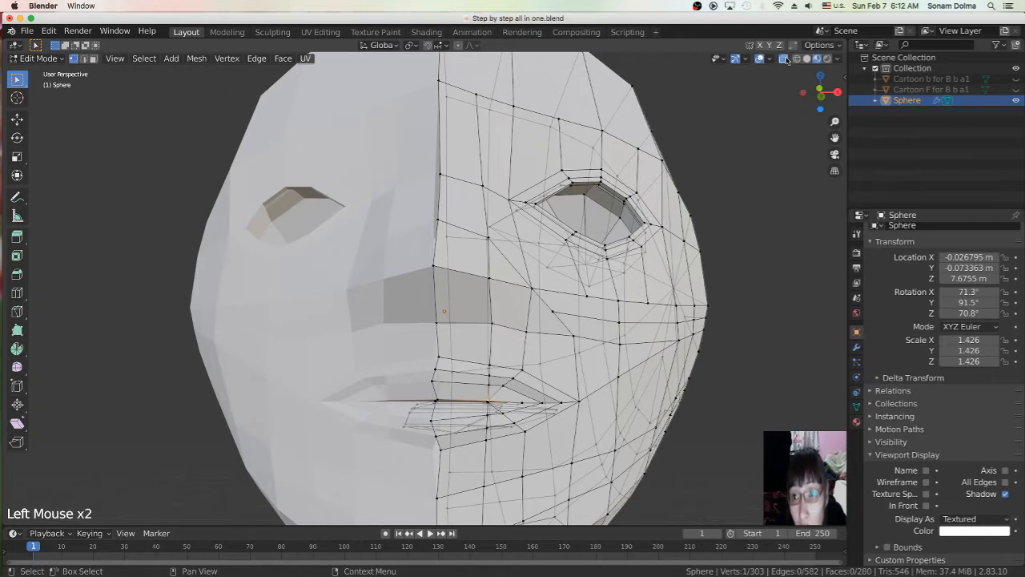
key(g)
click(492, 403)
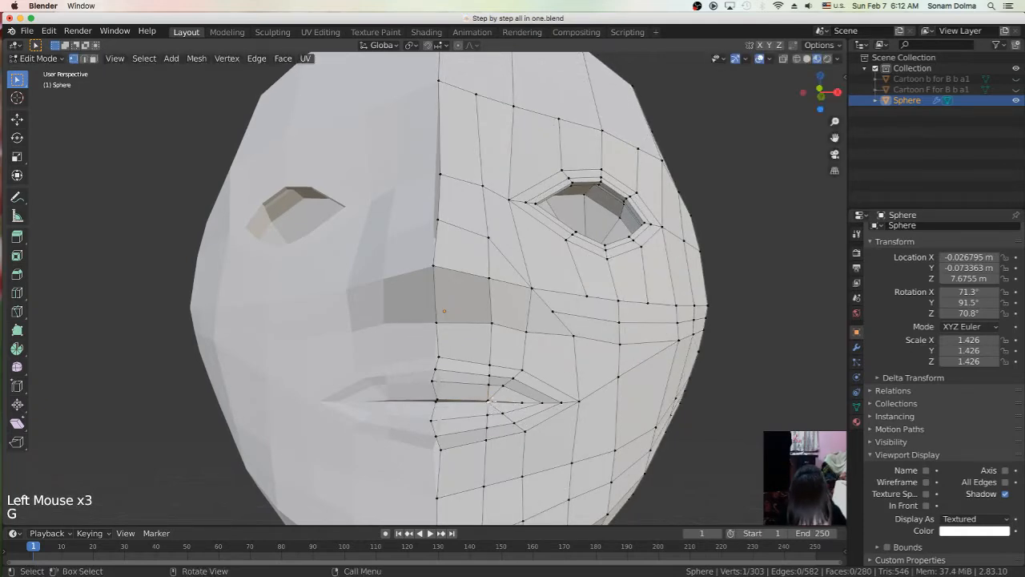
key(g)
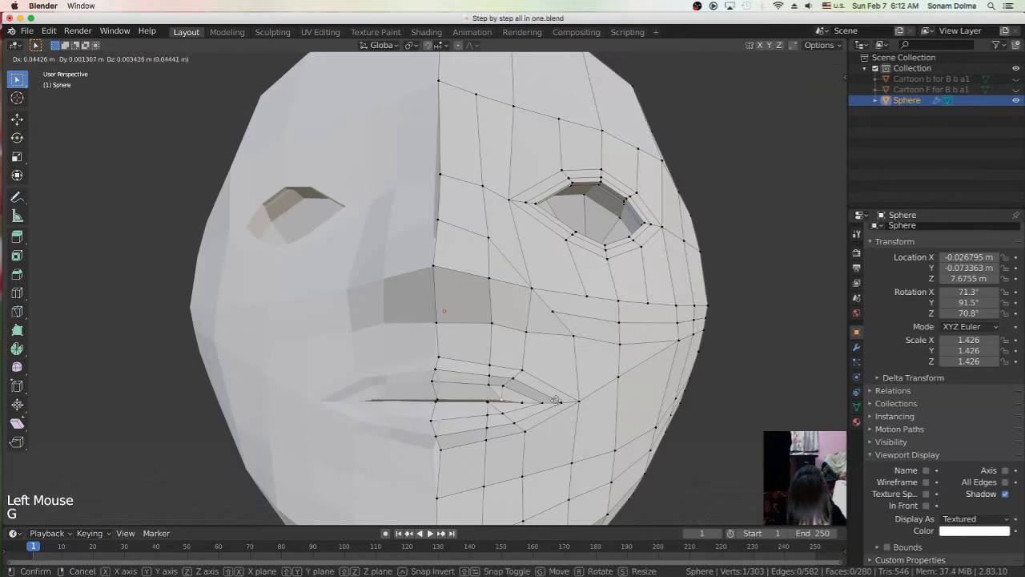
click(542, 395)
Step: Switch to edge selection and select the two diagonal edges joining the mouth line to the upper and lower lip
middle_drag(543, 396, 510, 407)
click(497, 405)
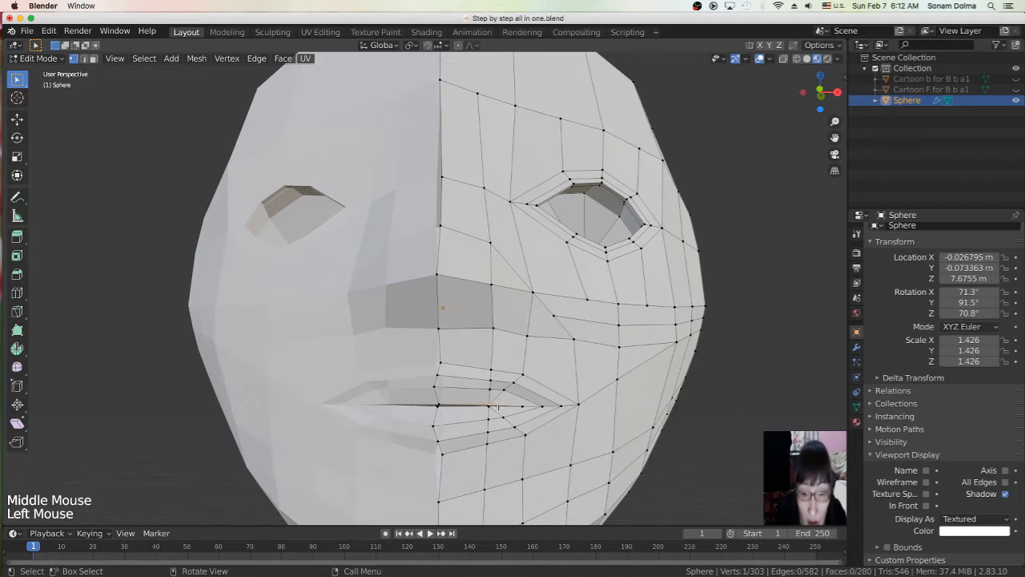
click(496, 396)
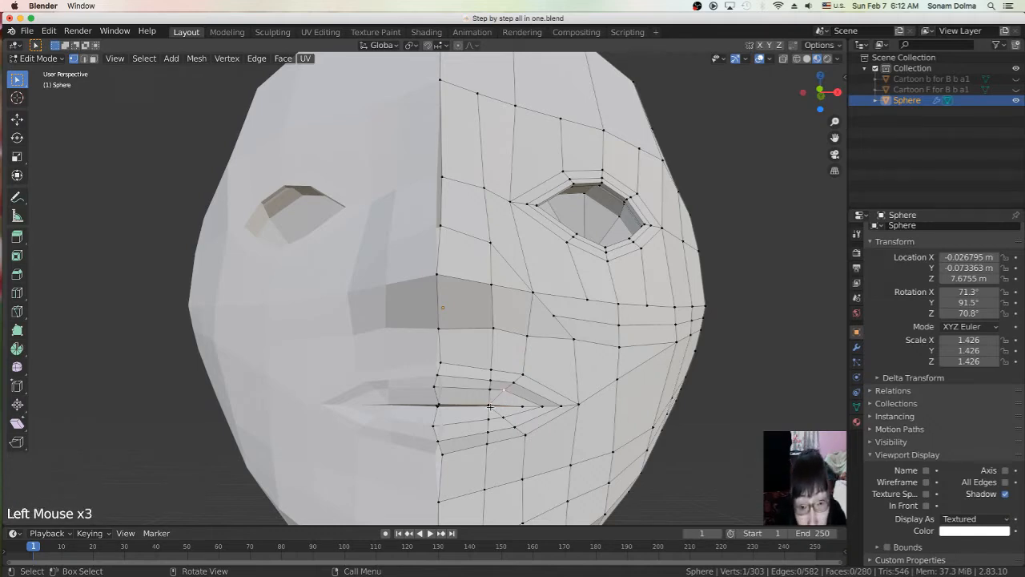
click(503, 413)
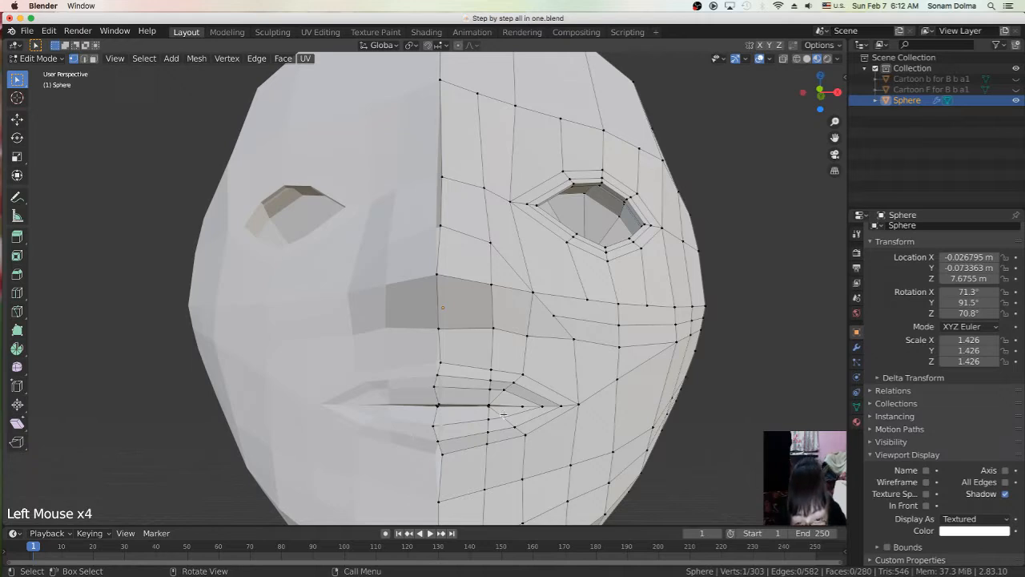
click(88, 60)
click(499, 410)
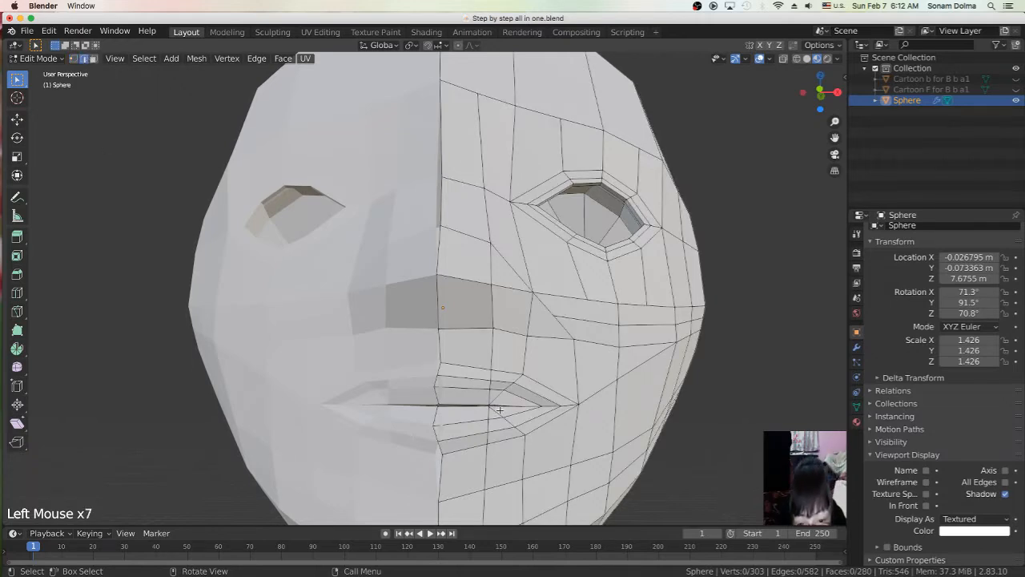
shift+click(500, 396)
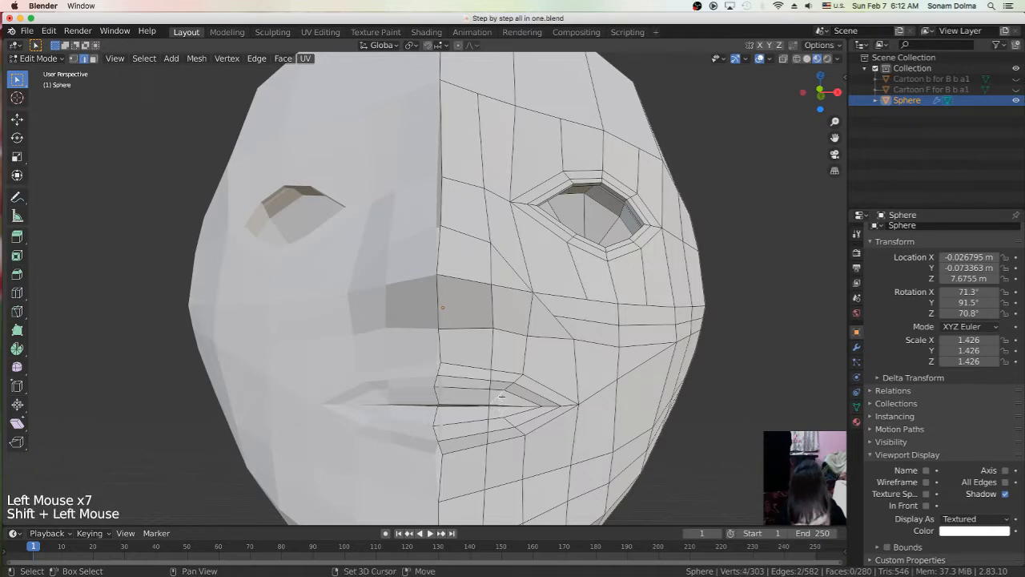
key(x)
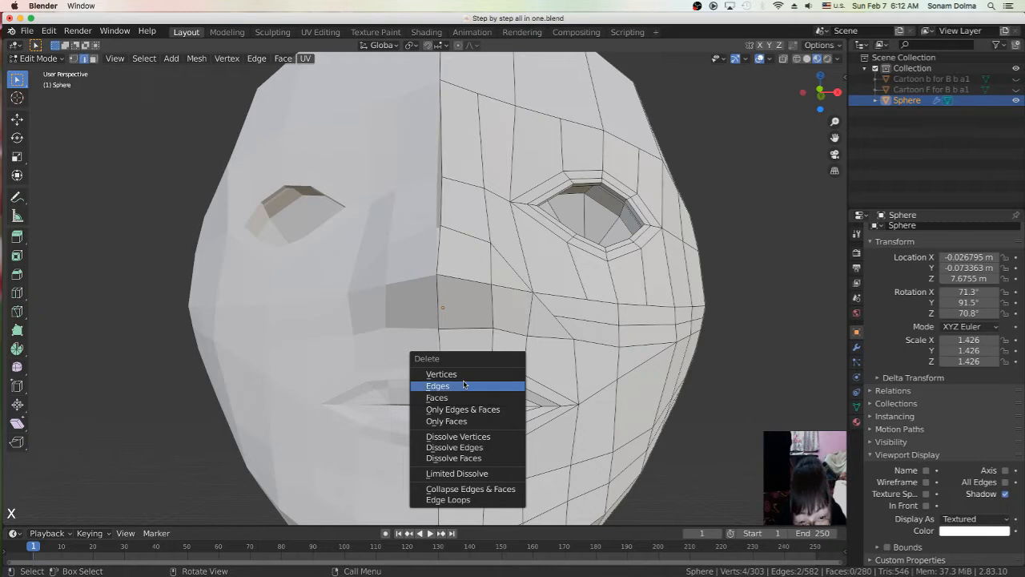
click(467, 386)
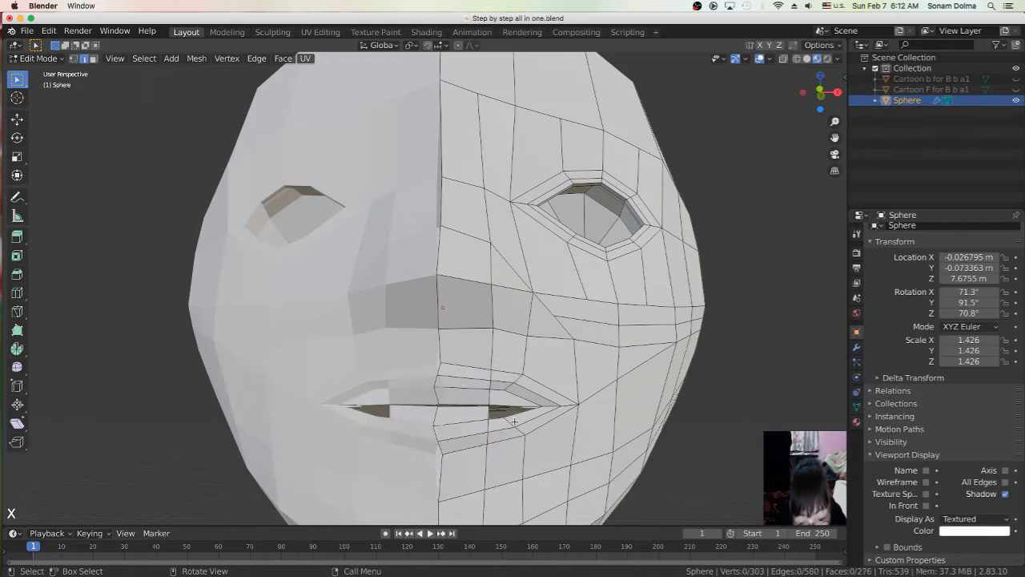
click(48, 32)
click(64, 44)
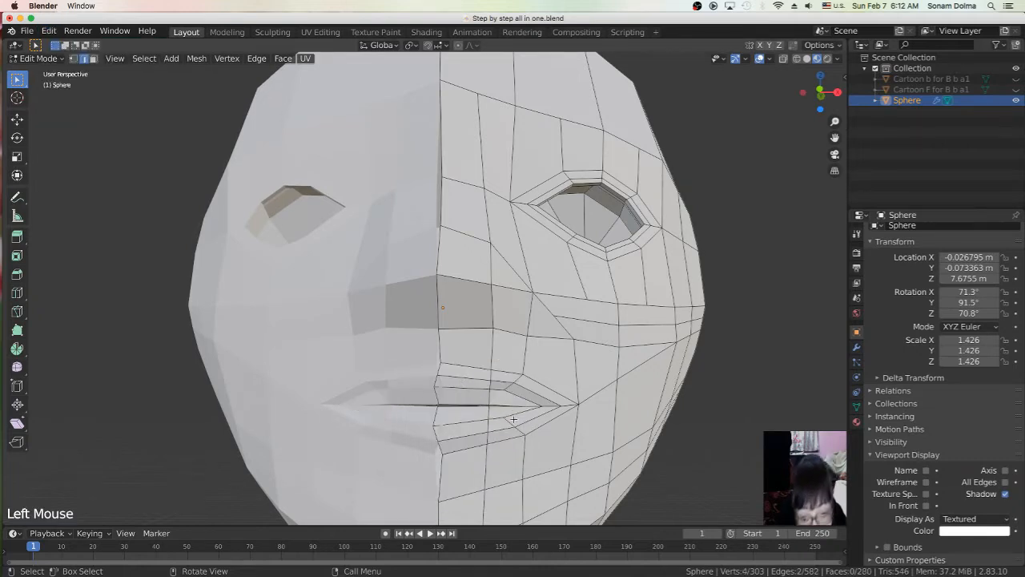
Step: Dissolve the two selected diagonal edges beside the mouth line
key(x)
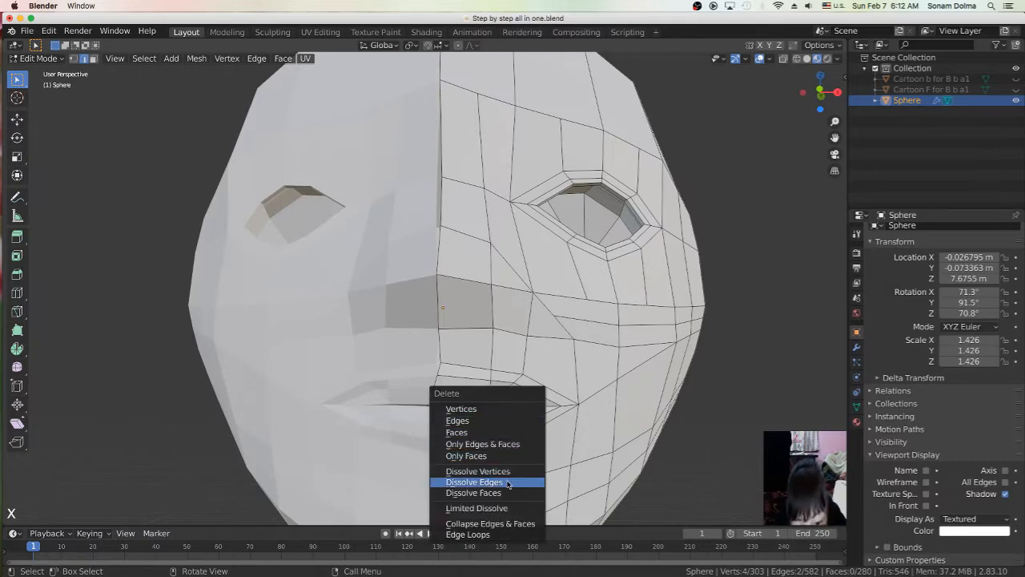
click(508, 482)
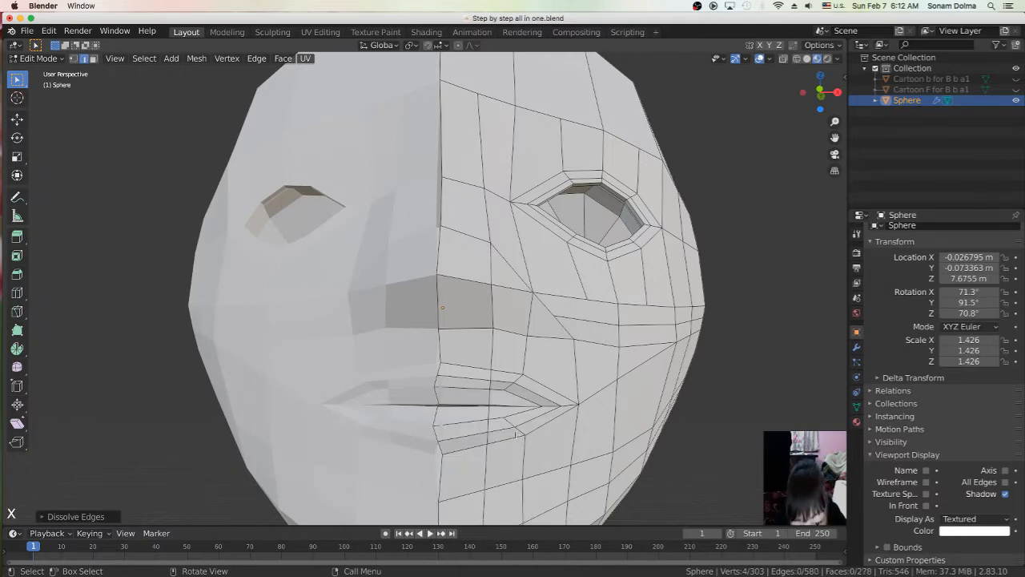
click(508, 419)
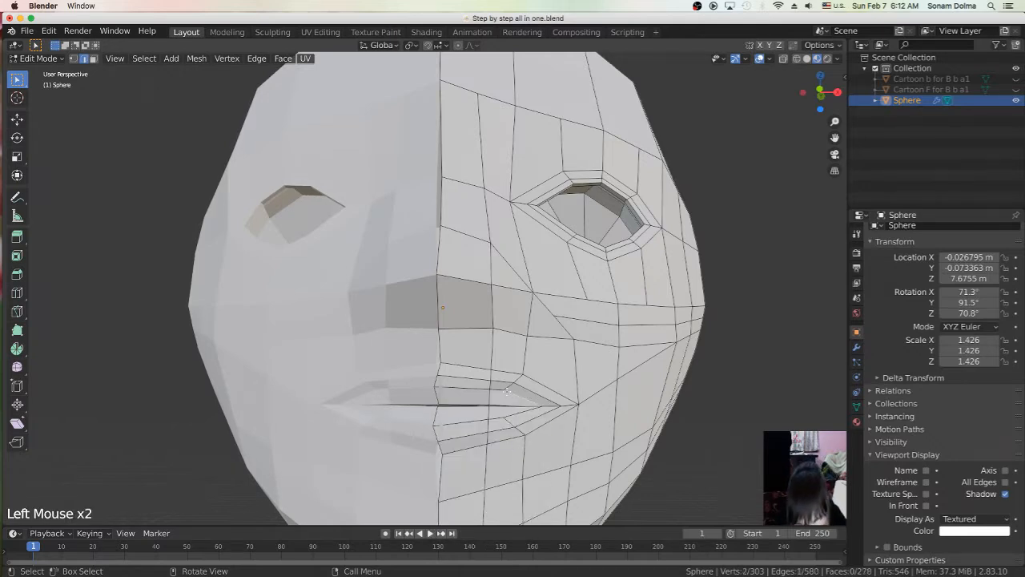
Step: In vertex mode, knife-cut short vertical edges from the inner upper-lip and lower-lip vertices to the mouth line
click(72, 60)
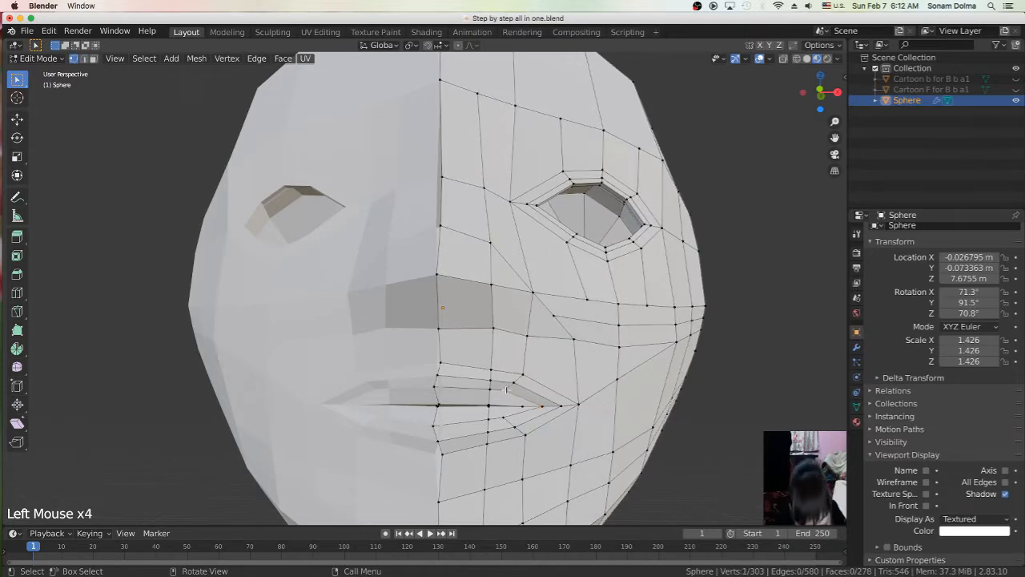
key(k)
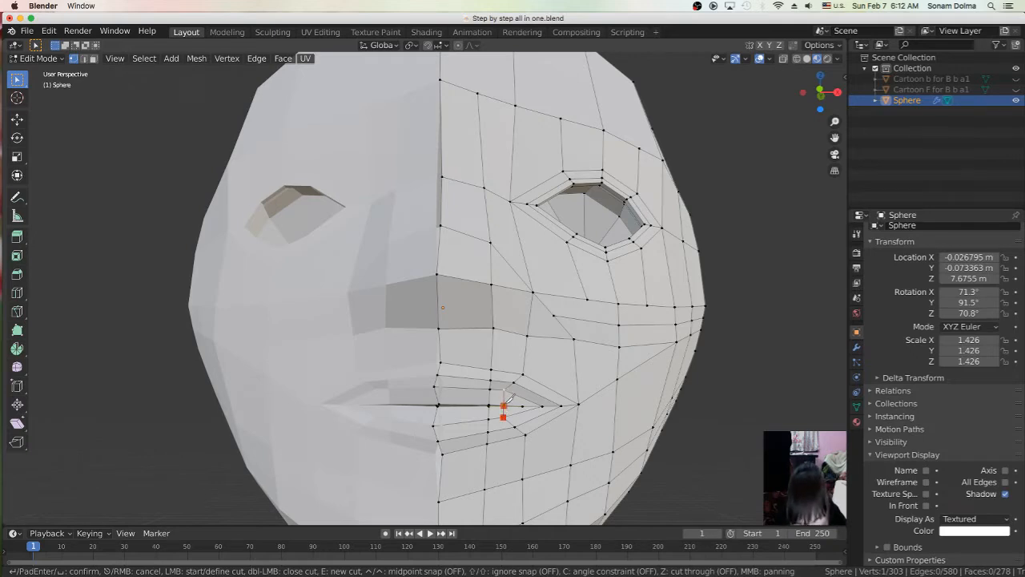
key(Escape)
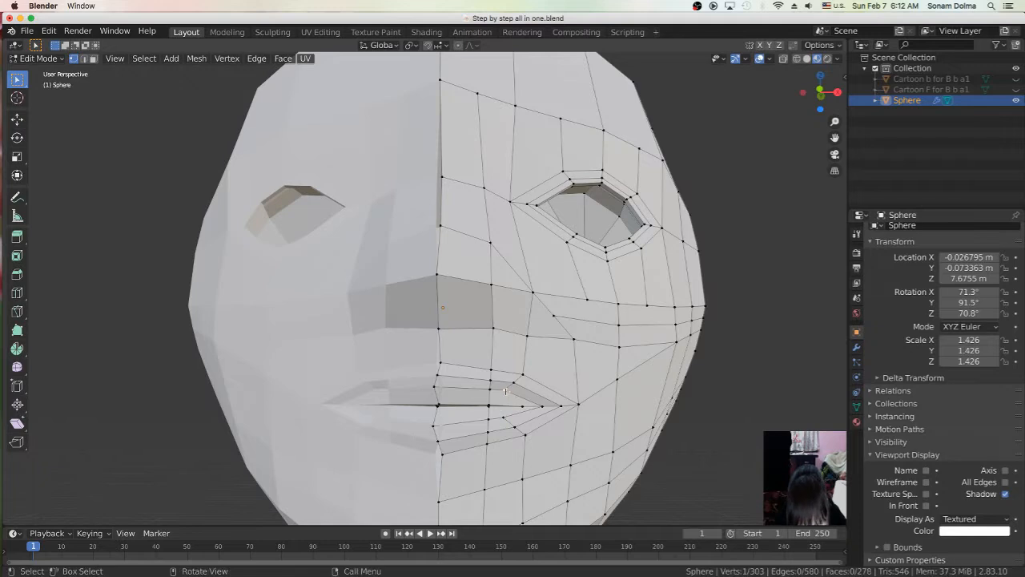
key(k)
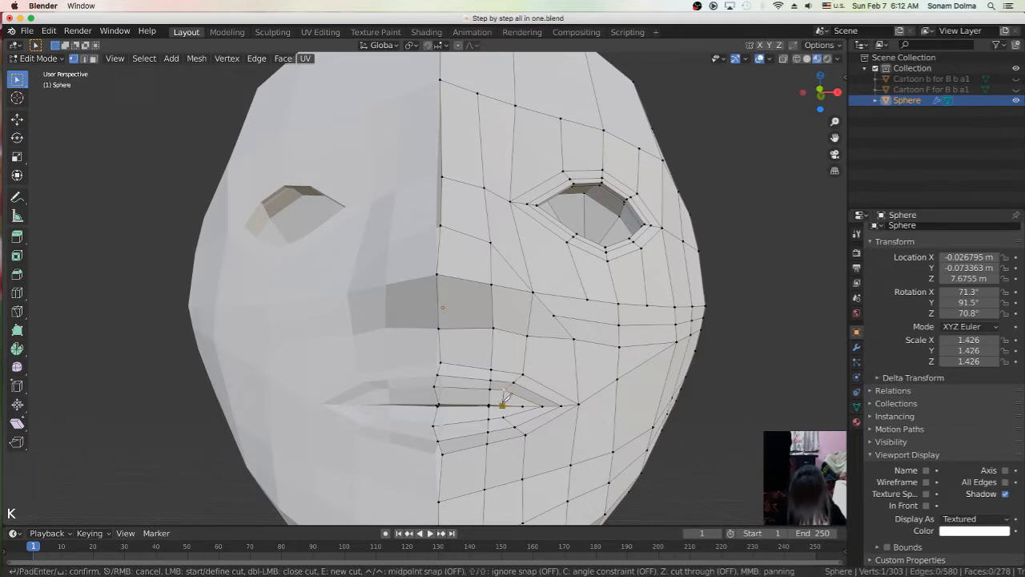
key(Return)
click(502, 403)
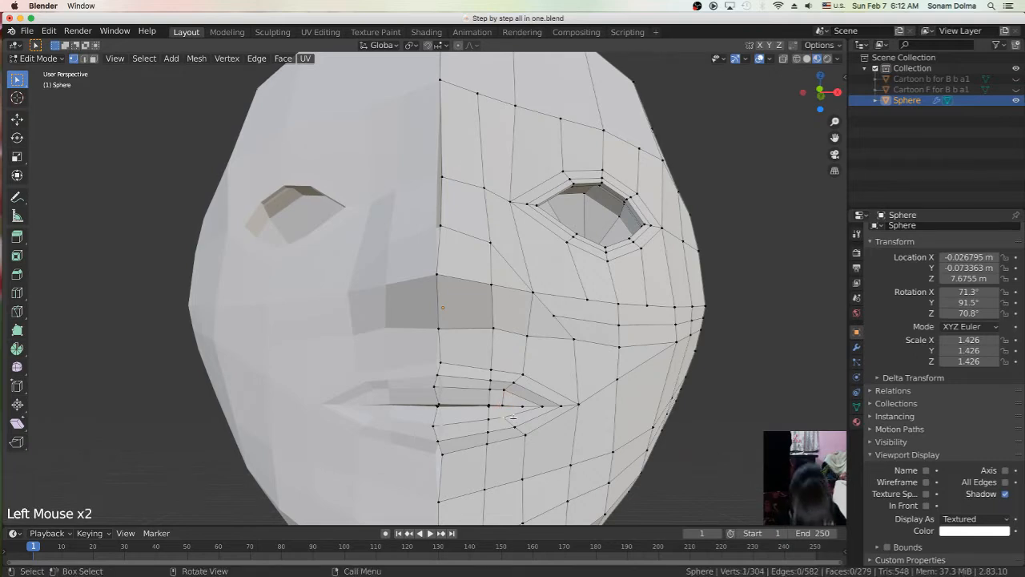
key(k)
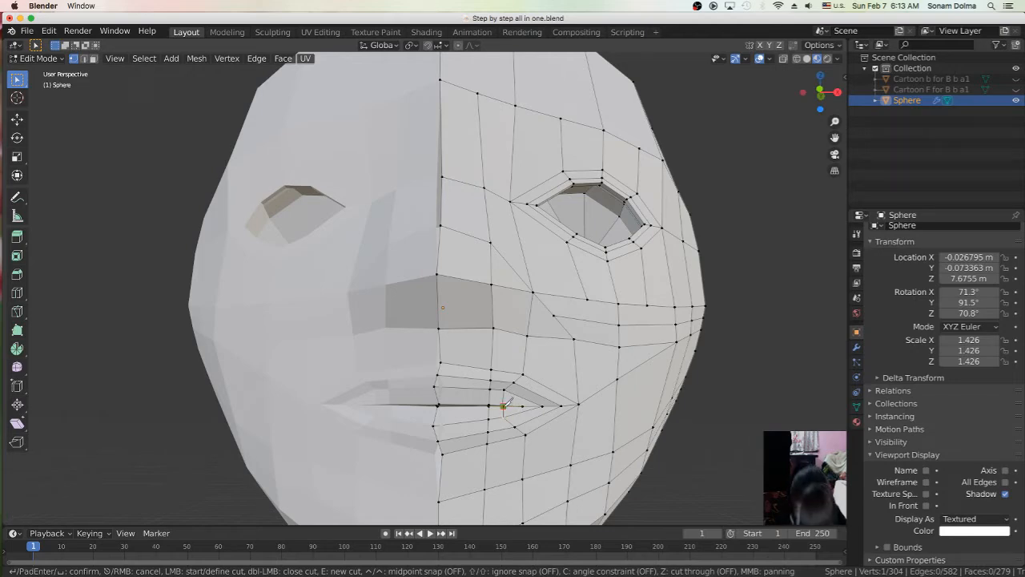
key(Return)
click(503, 405)
Step: Nudge the vertex on the lower lip's inner edge slightly upward in side view
scroll(490, 419, down, 2)
middle_drag(490, 420, 414, 426)
click(371, 406)
key(g)
click(369, 403)
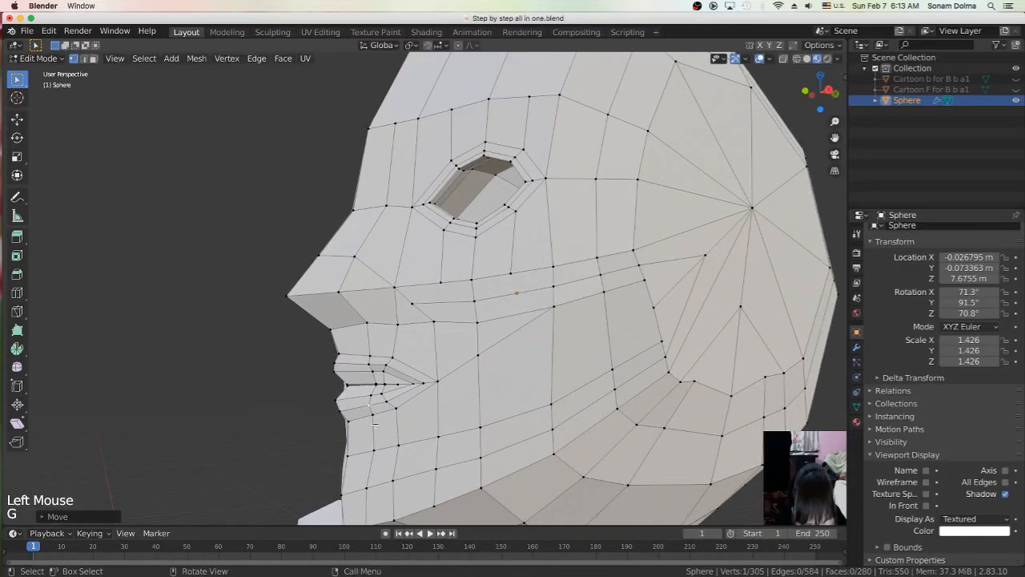
click(348, 422)
middle_drag(348, 423, 469, 424)
click(486, 385)
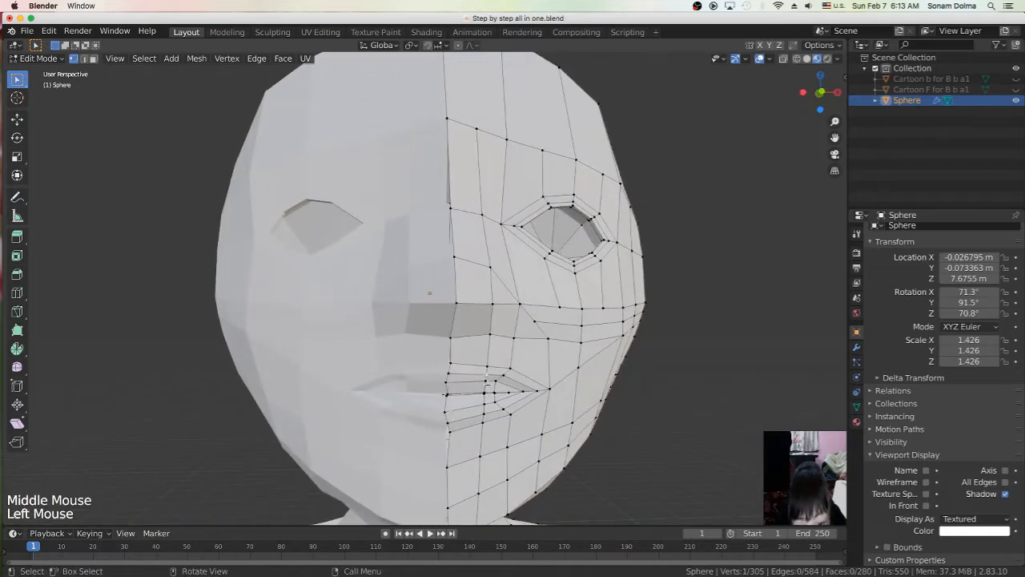
Step: Move the two vertices at the side of the nose base inward toward the centre line
scroll(485, 386, down, 1)
scroll(486, 386, down, 1)
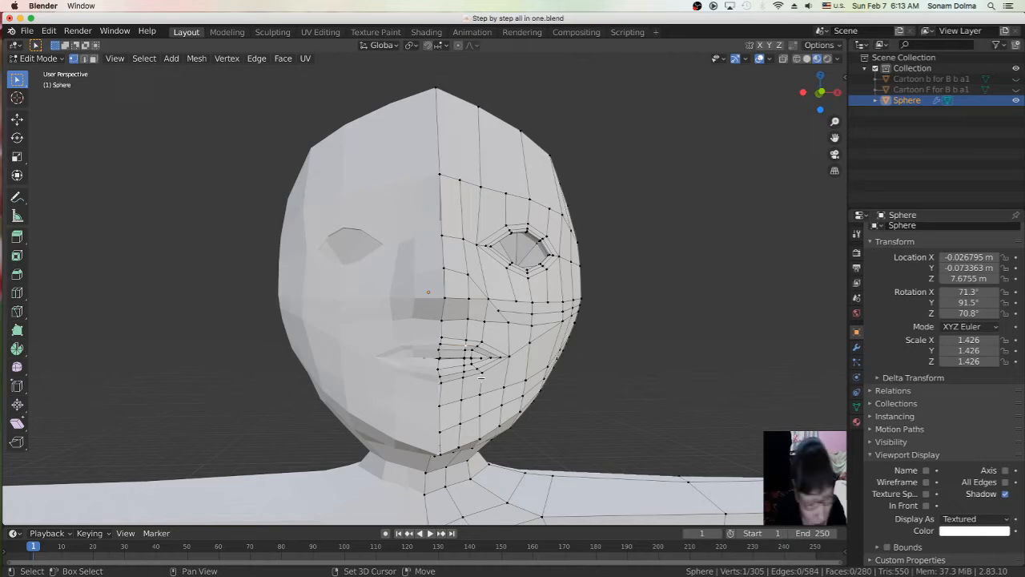
click(466, 321)
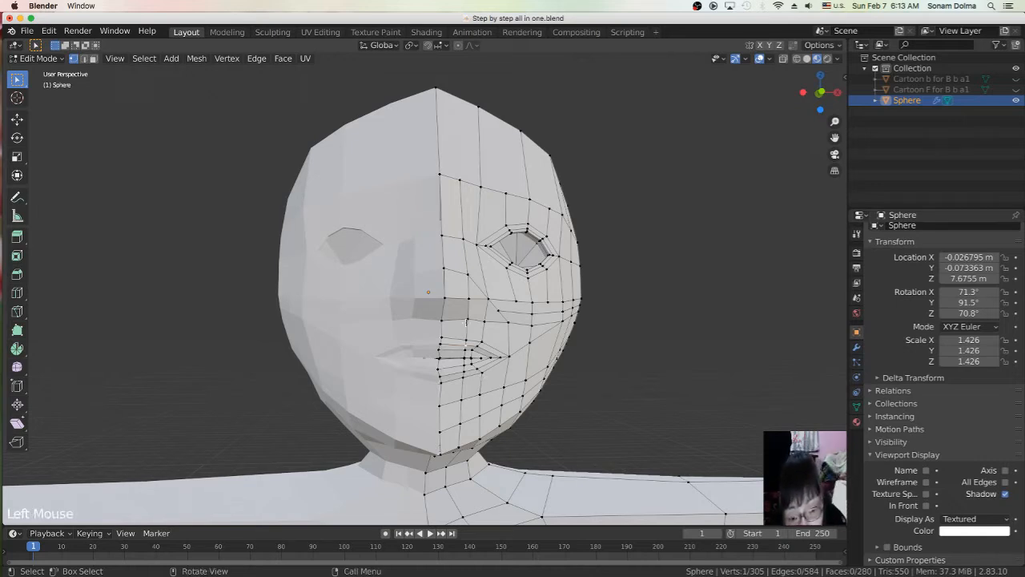
click(481, 299)
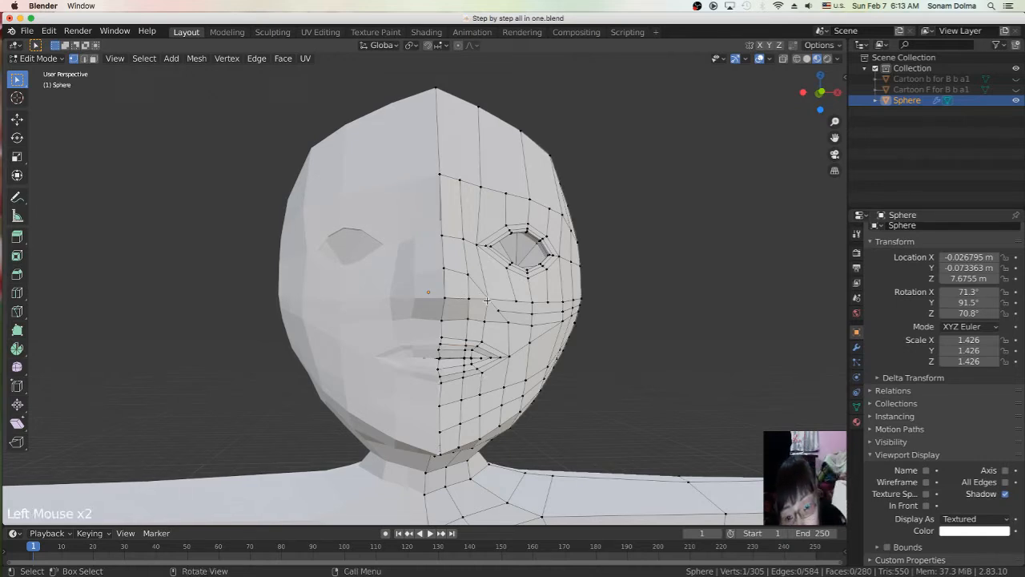
key(g)
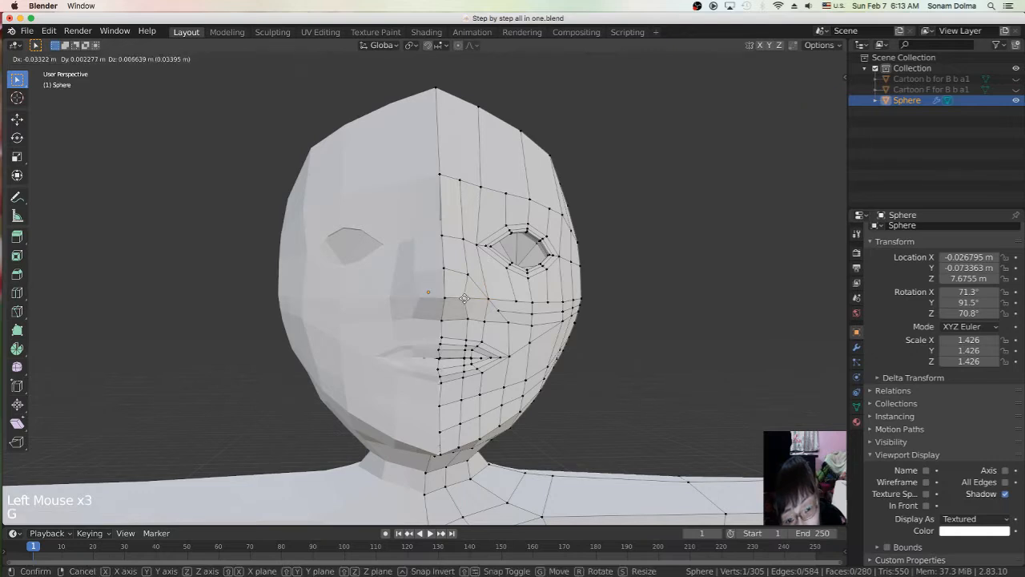
click(478, 300)
key(g)
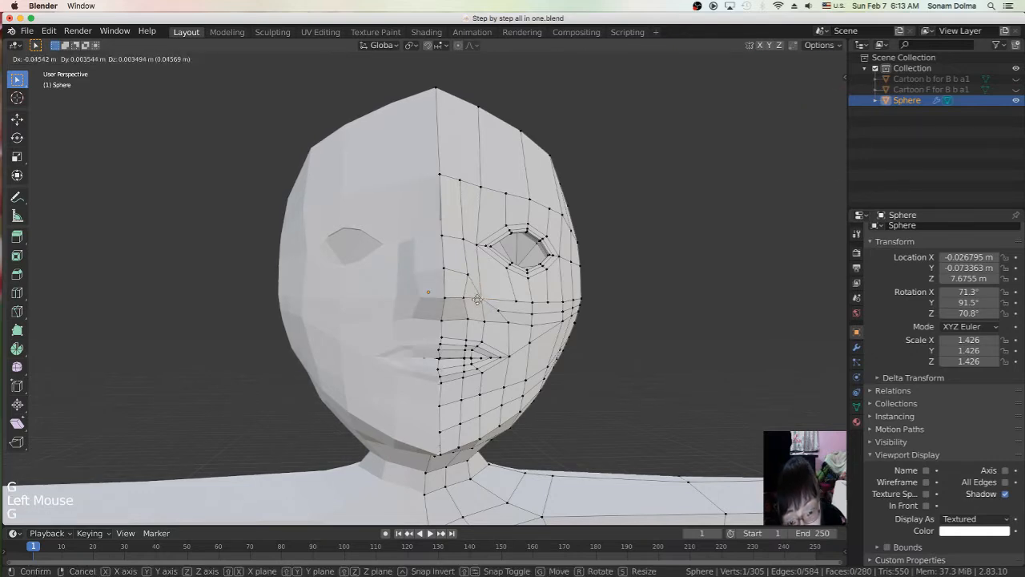
click(472, 280)
Step: Shift the vertices along the side of the nose bridge inward to narrow the nose
key(g)
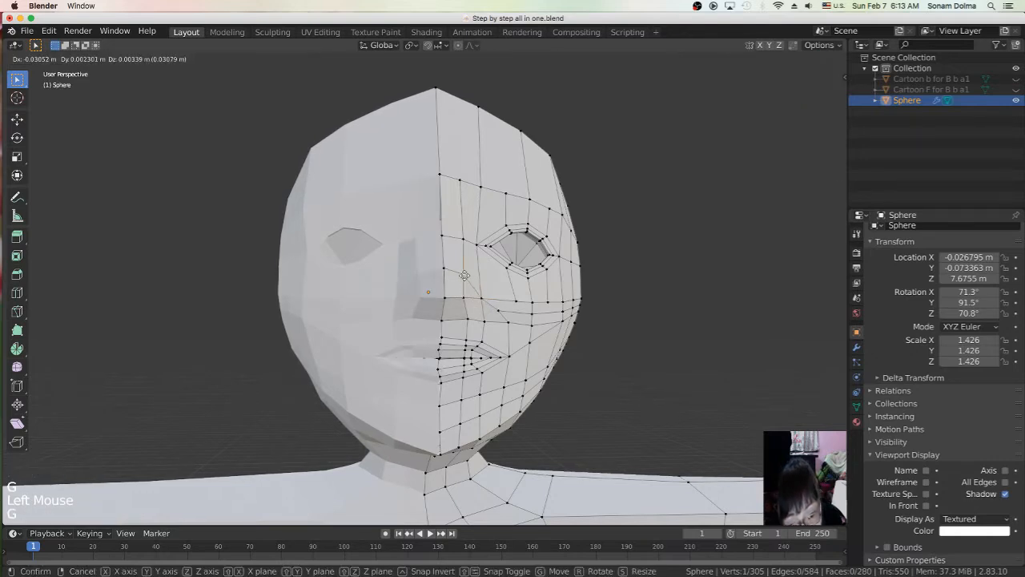
click(464, 274)
key(g)
click(446, 268)
click(464, 250)
Step: Move the vertices between the nose bridge and the inner eye corner slightly toward the nose
key(g)
click(476, 244)
middle_drag(475, 244, 484, 260)
key(g)
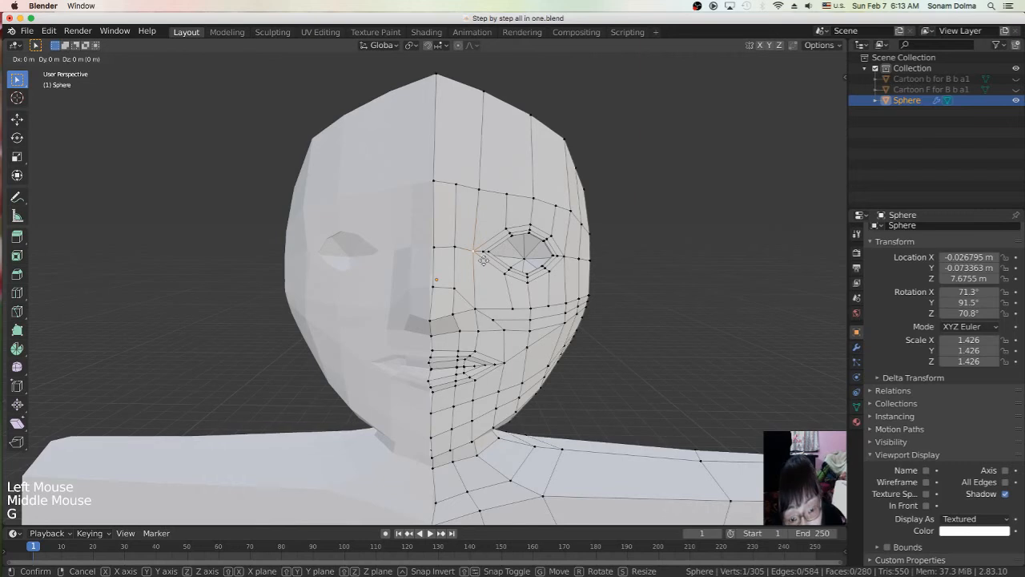
click(481, 254)
key(g)
click(479, 253)
key(g)
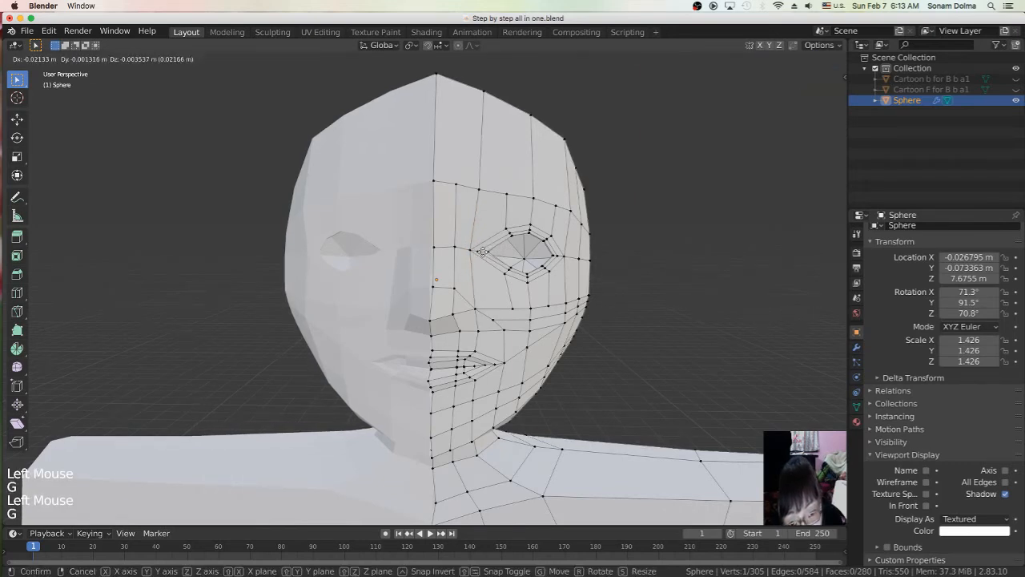
click(483, 252)
Step: Nudge the vertex just beyond the outer eye corner slightly inward toward the eye
middle_drag(571, 270, 563, 256)
click(564, 255)
key(g)
click(564, 256)
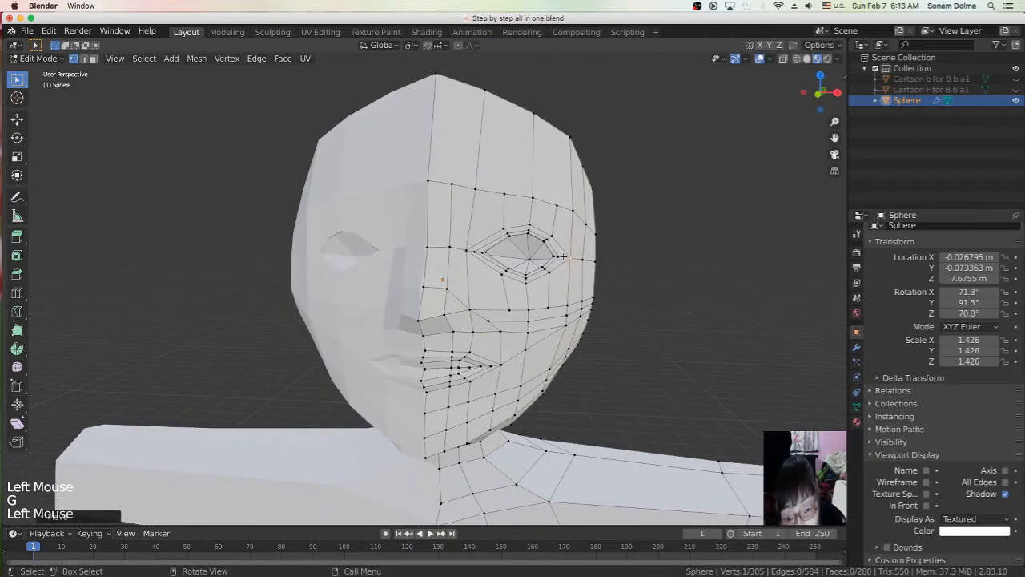
click(564, 256)
key(g)
click(562, 255)
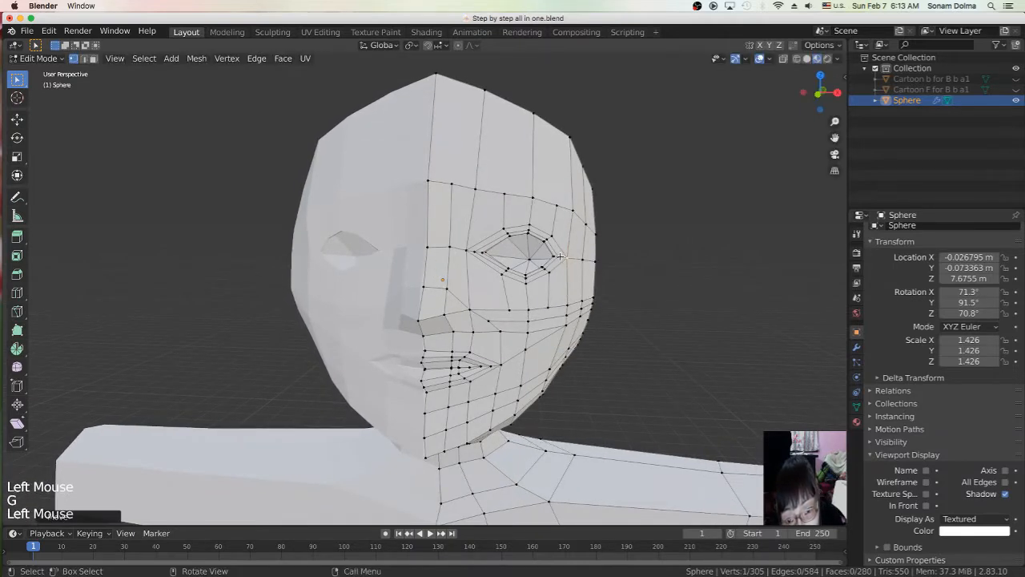
key(g)
click(562, 256)
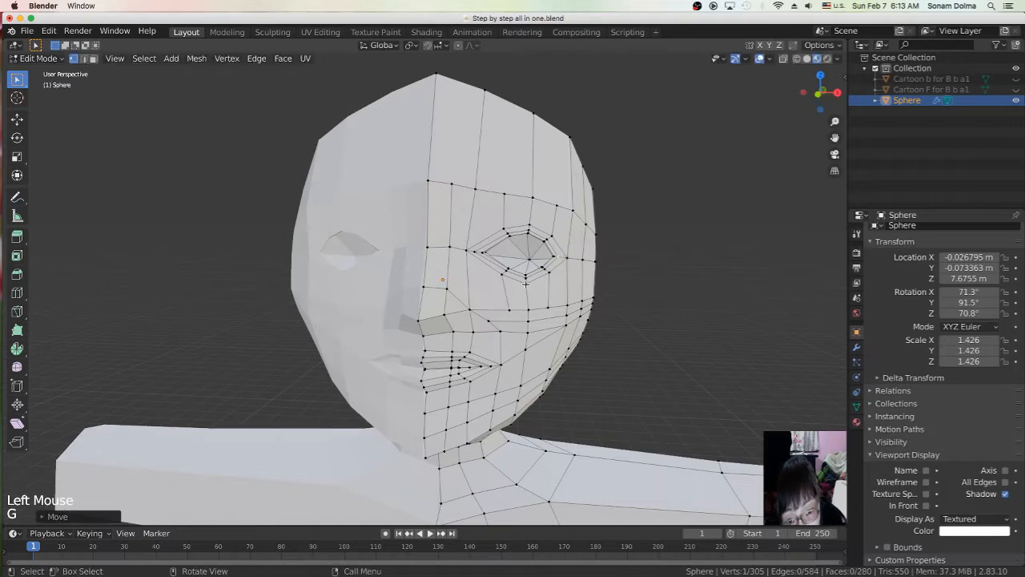
Step: Fine-tune the position of the outer edge-loop vertex at the inner eye corner
click(483, 254)
key(g)
click(490, 257)
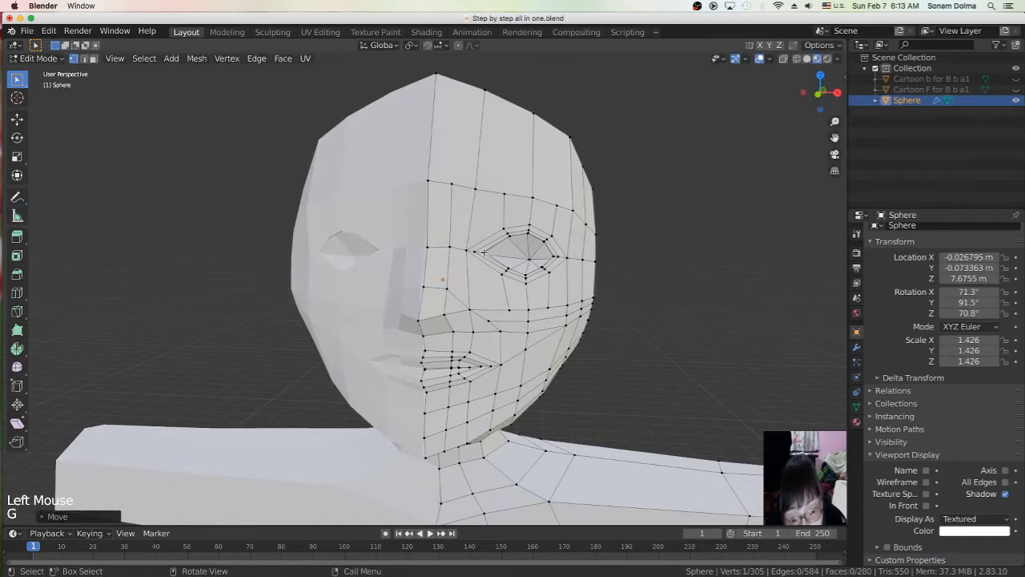
key(g)
click(479, 254)
Step: Shift the two cheek vertices below the eye toward the nose to even out the face spacing
scroll(492, 276, down, 1)
middle_drag(494, 281, 492, 303)
click(493, 303)
key(g)
click(492, 304)
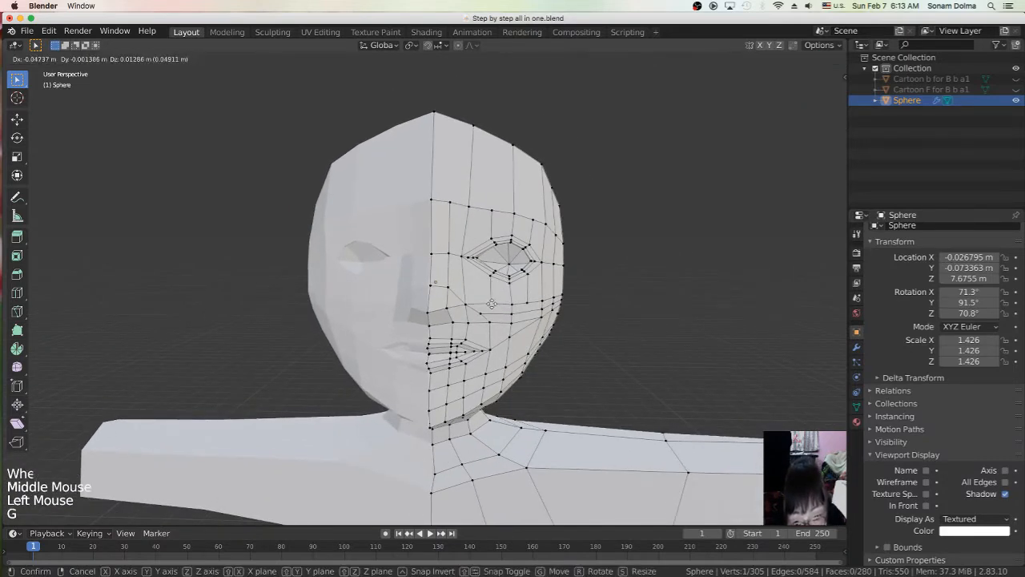
click(513, 306)
key(g)
click(513, 307)
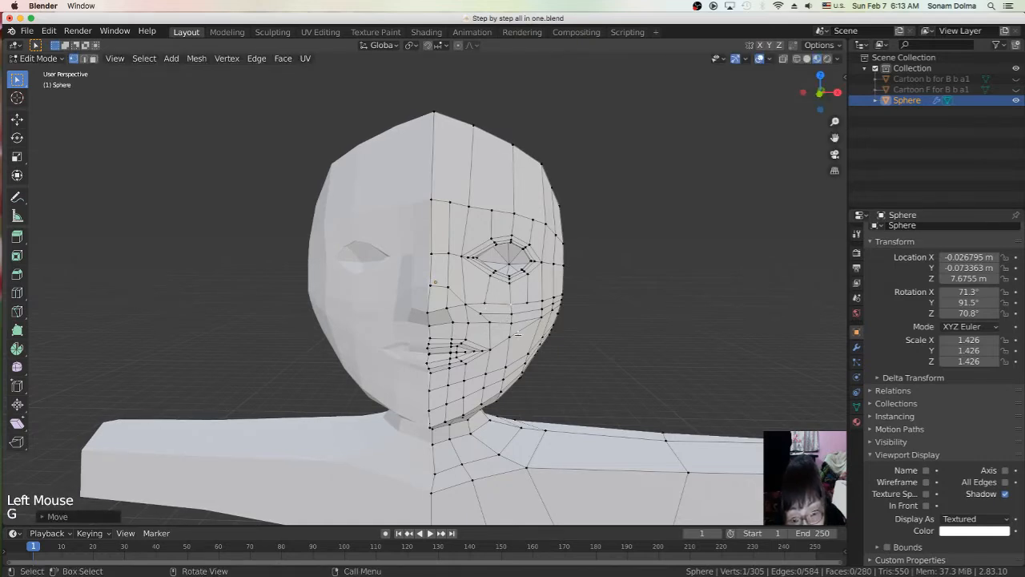
Step: Move the cheek vertex above the mouth corner inward toward the nose and select the vertex beside the nose base
click(492, 324)
key(g)
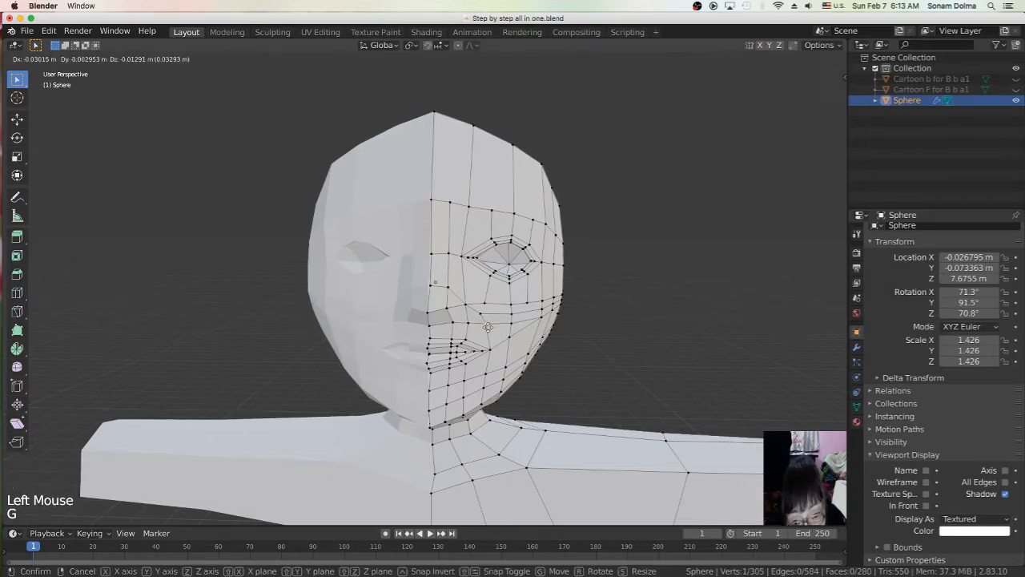
click(484, 321)
click(462, 305)
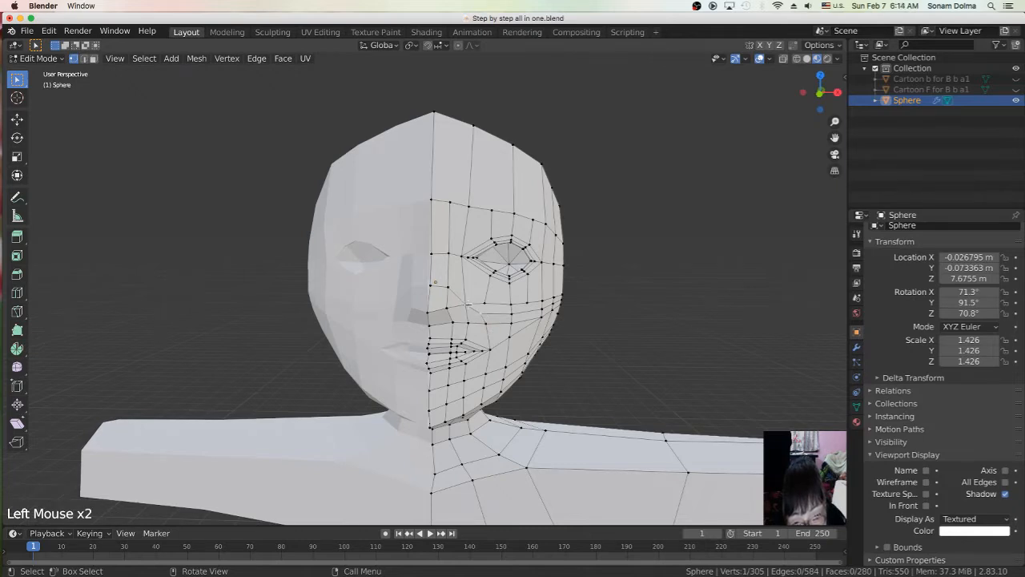
Step: Reposition the cheek and philtrum vertices between the nose and upper lip to even out the mesh spacing
key(g)
click(469, 304)
key(g)
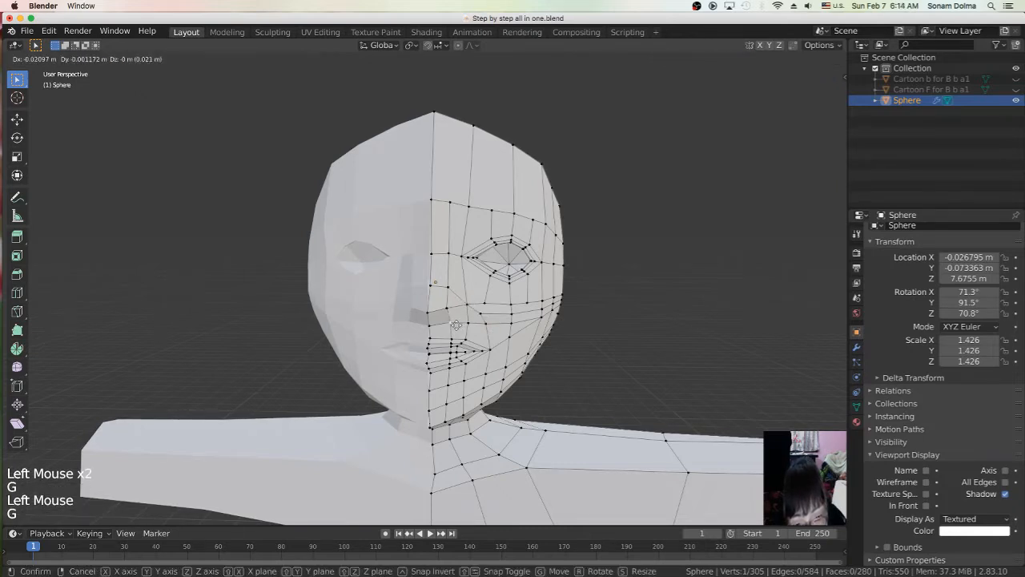
click(463, 324)
key(g)
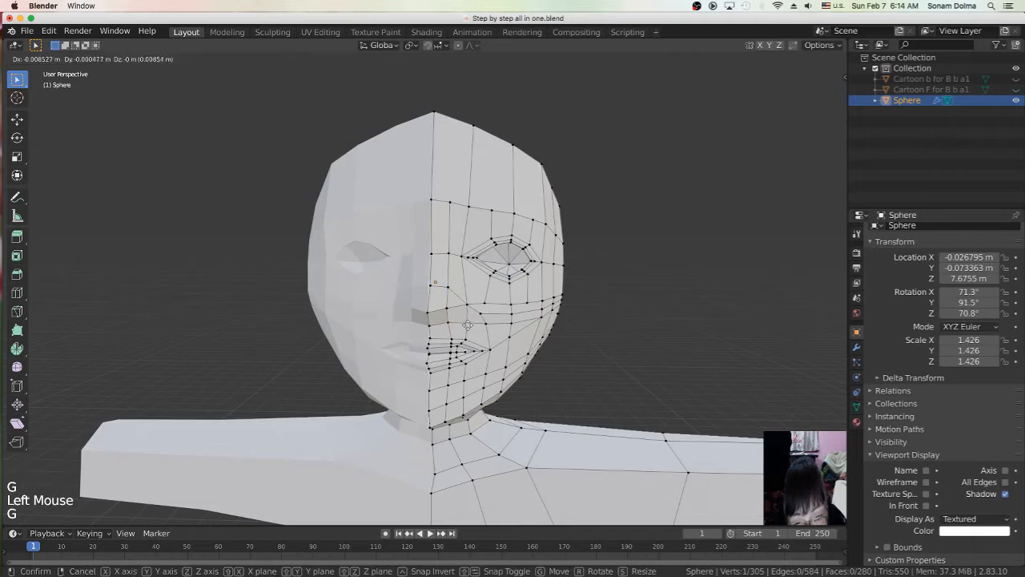
click(471, 323)
key(g)
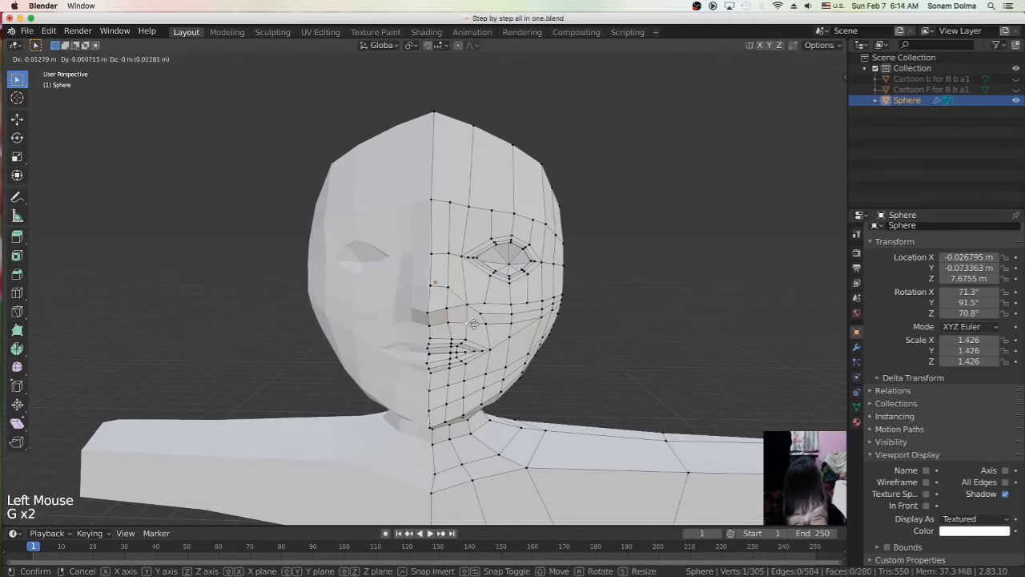
click(466, 329)
key(g)
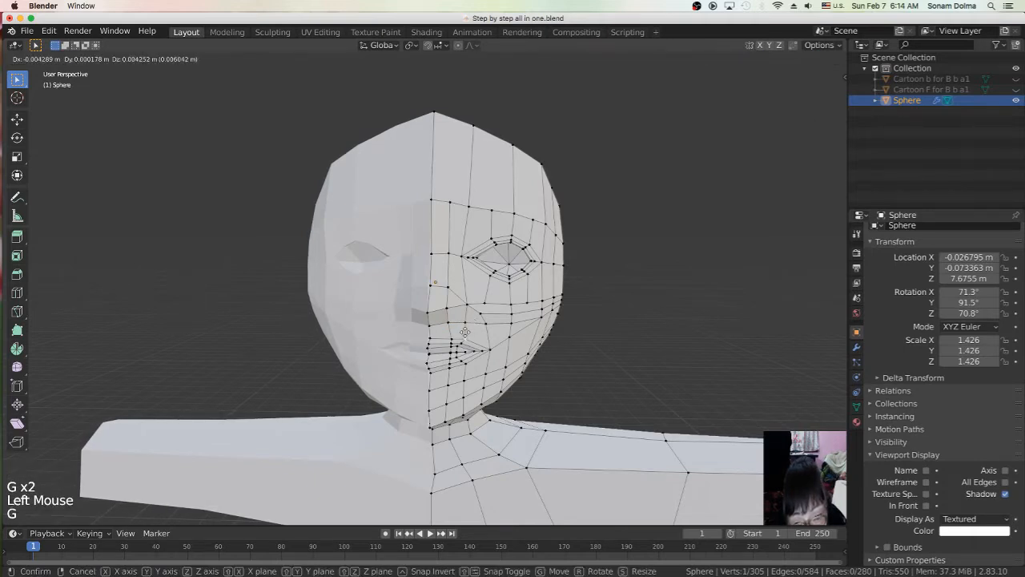
click(465, 332)
Step: Move the outer and middle vertices just below the lower lip to reshape the edge beneath the mouth
scroll(473, 382, up, 1)
click(477, 383)
key(g)
click(472, 385)
click(455, 389)
key(g)
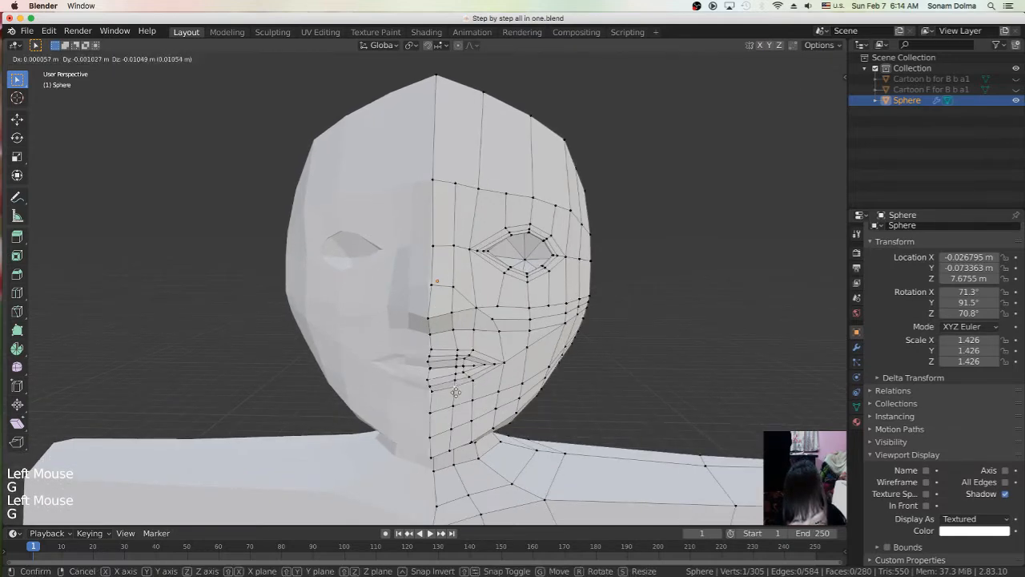
click(455, 394)
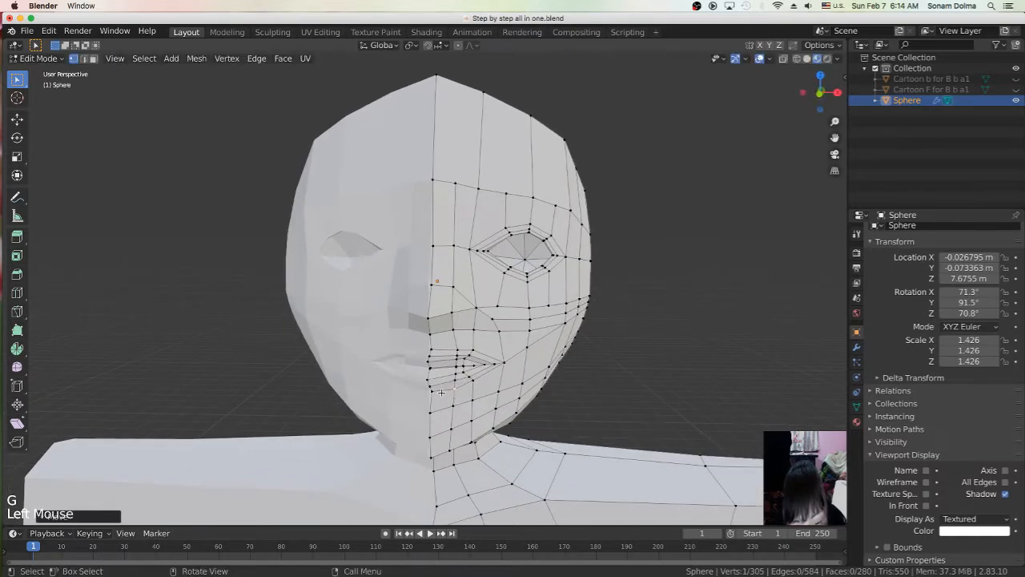
Step: Adjust the vertices under the lower lip from the face's centre line out towards the mouth corner
click(439, 394)
key(g)
click(440, 394)
key(g)
click(450, 394)
click(473, 386)
key(g)
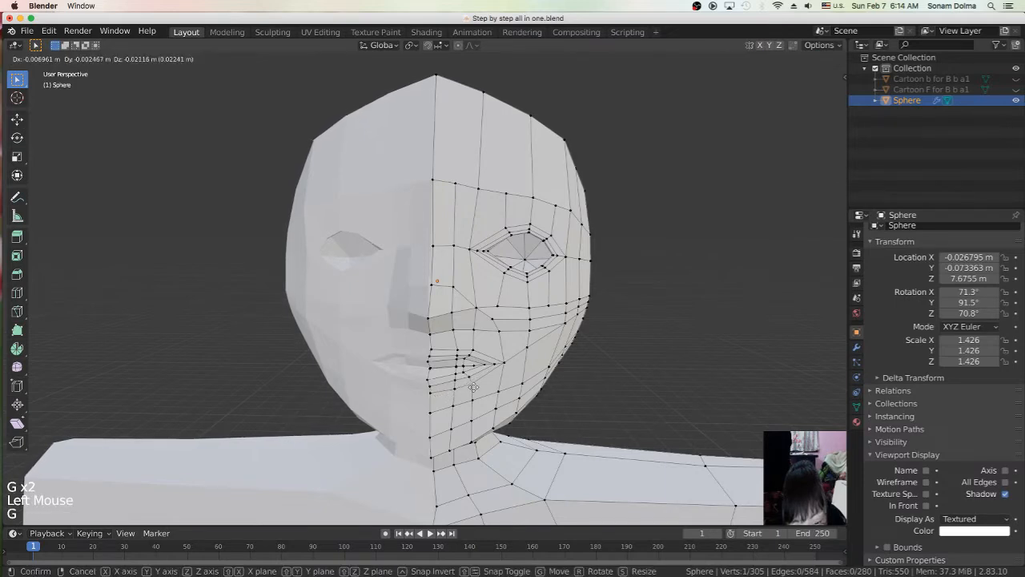
click(473, 386)
key(g)
click(484, 394)
Step: Shift the lower lip vertices forward in side view to fill out the lip profile
middle_drag(485, 395, 360, 411)
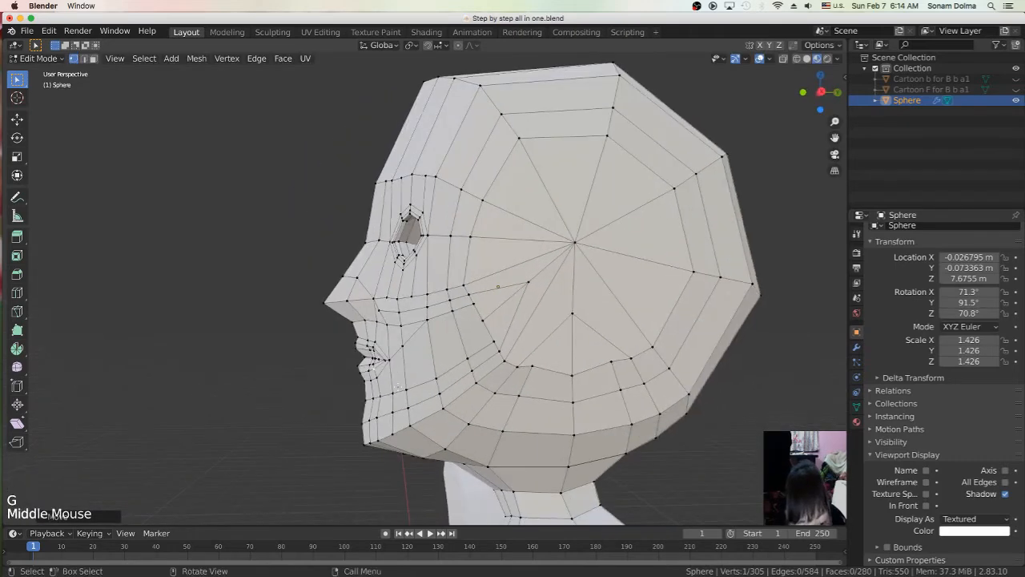
scroll(361, 411, up, 2)
key(g)
click(342, 412)
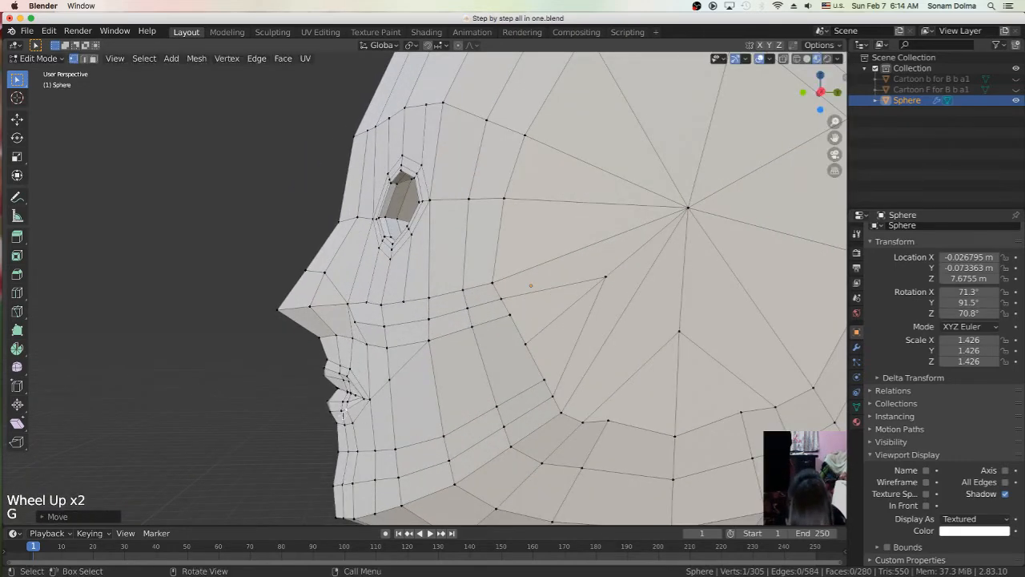
key(g)
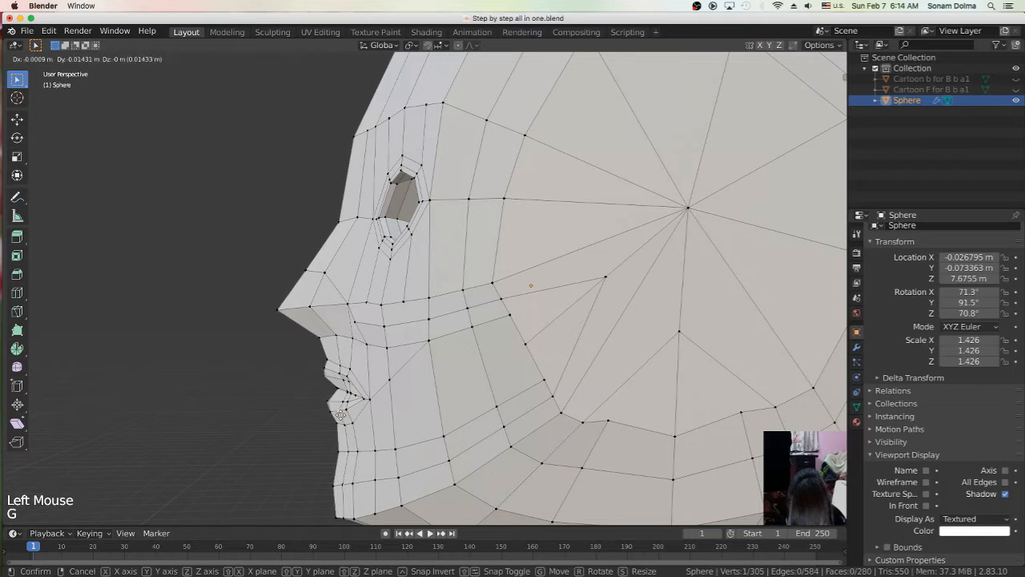
click(348, 404)
key(g)
click(343, 405)
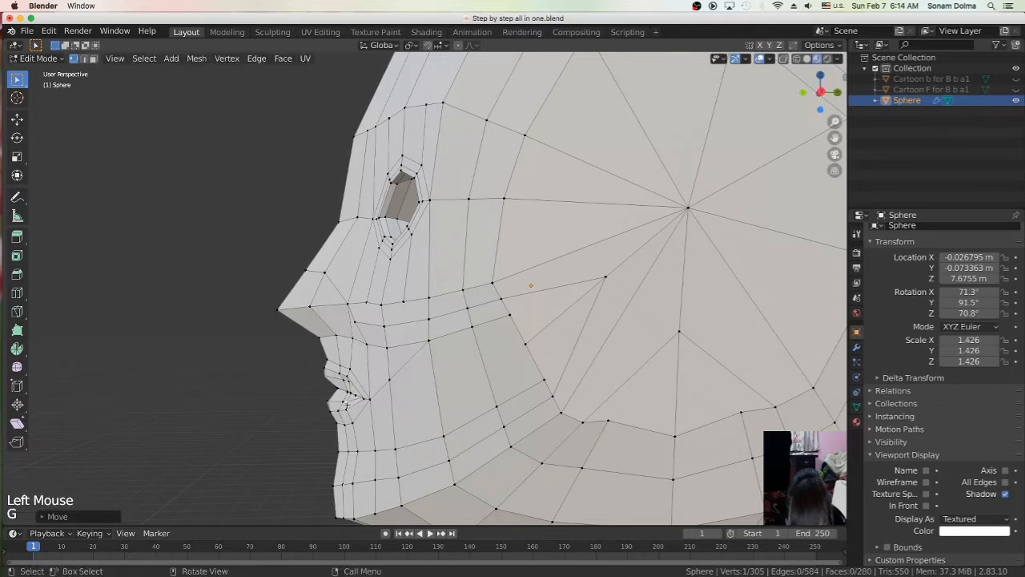
Step: Refine the lower lip's front edge and the crease beneath it by moving their vertices in profile
click(336, 402)
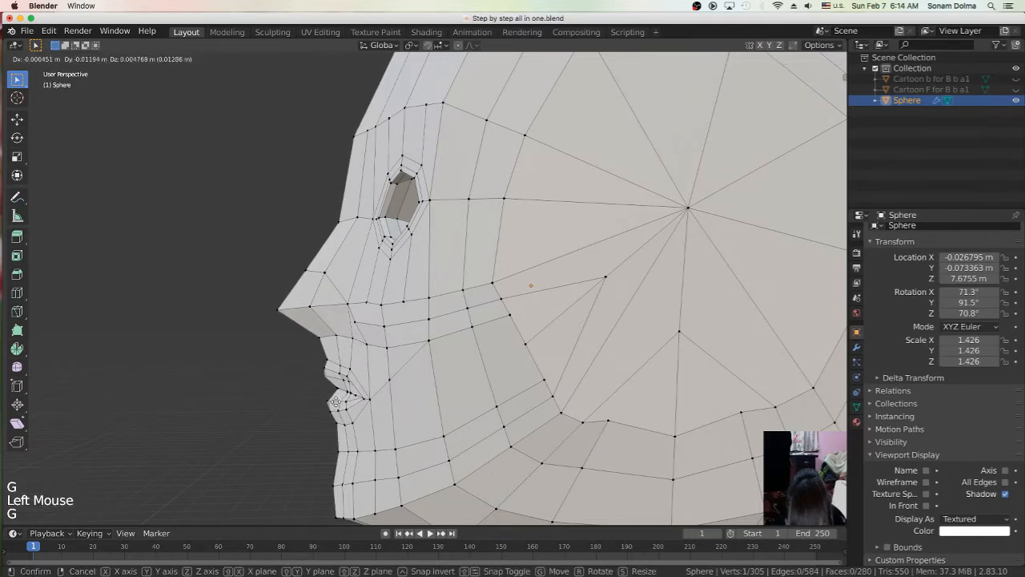
click(345, 424)
key(g)
click(353, 423)
click(342, 401)
key(g)
click(345, 401)
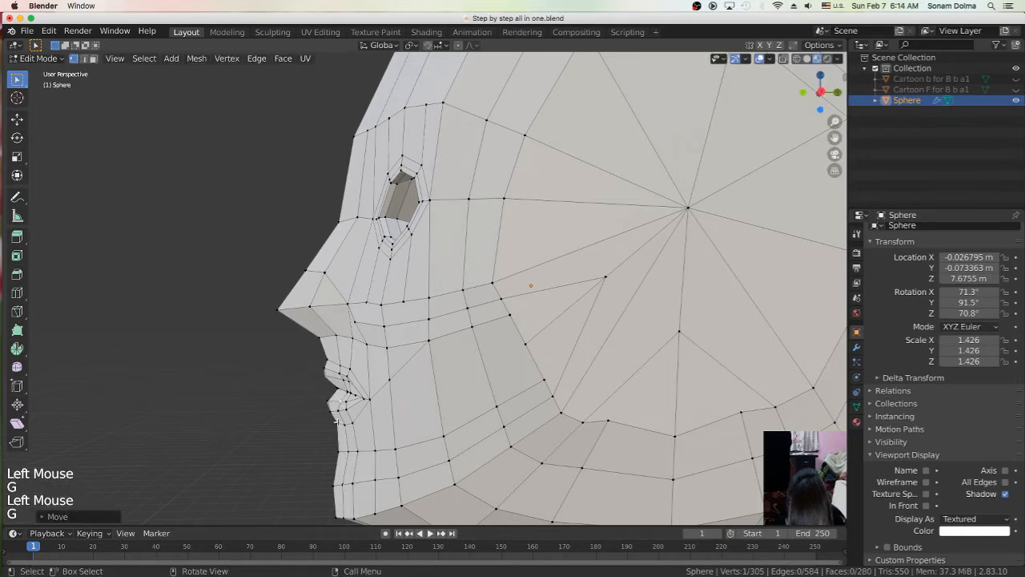
click(337, 425)
key(g)
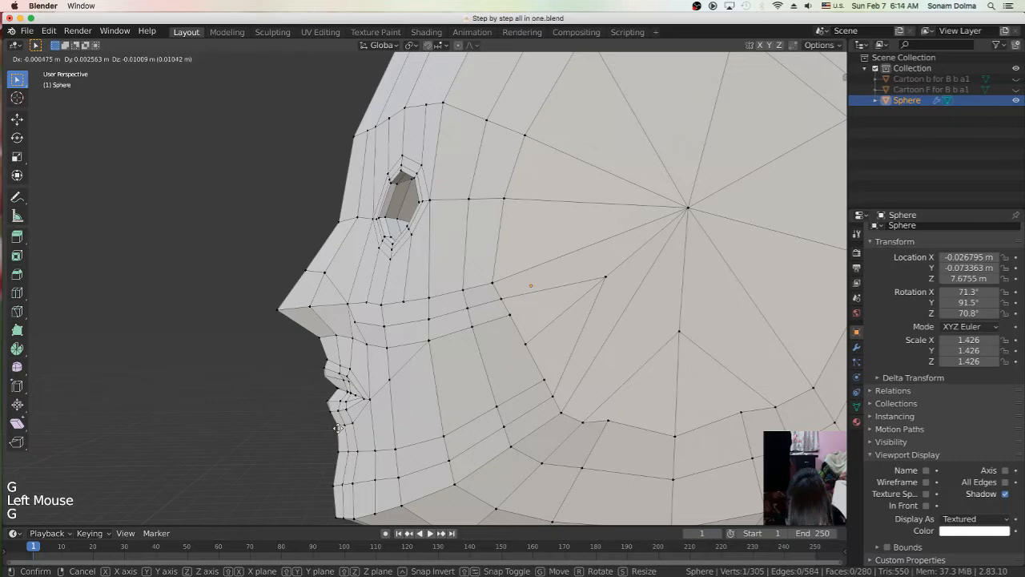
click(339, 424)
Step: Raise the upper lip's centre-line vertices slightly in front view
scroll(409, 431, down, 2)
middle_drag(409, 431, 526, 430)
scroll(526, 430, up, 2)
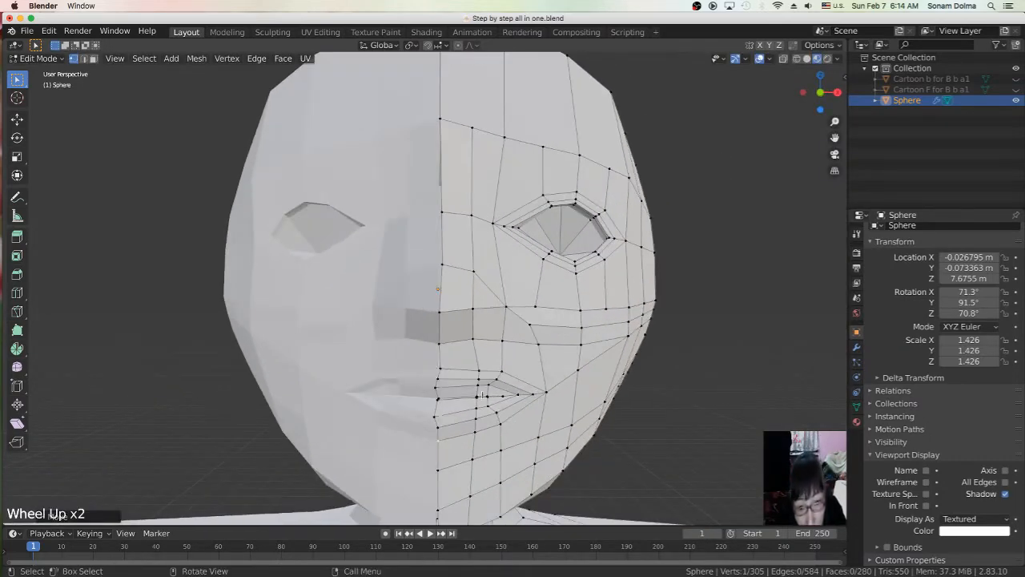
click(438, 387)
key(g)
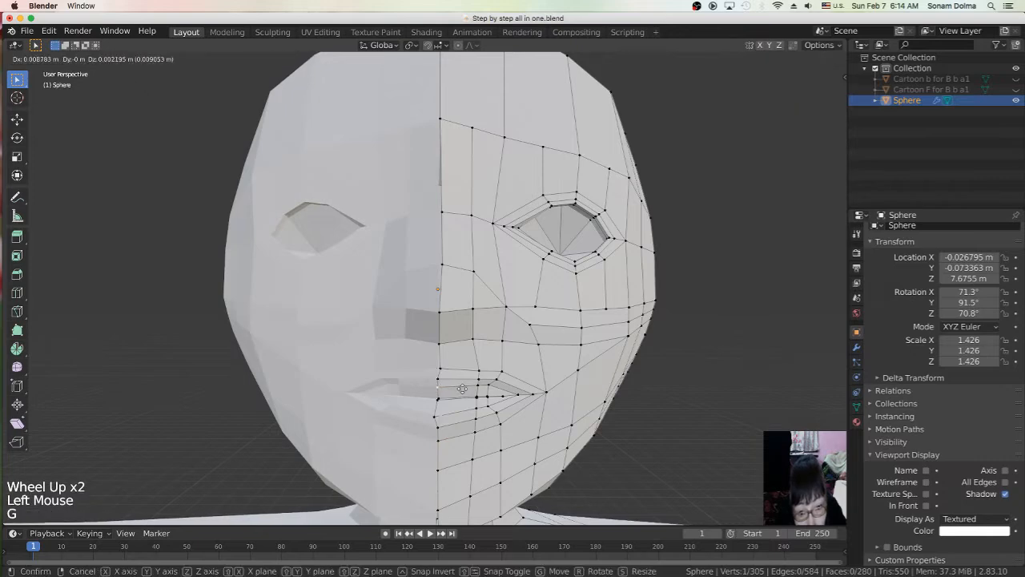
click(453, 372)
click(453, 372)
key(g)
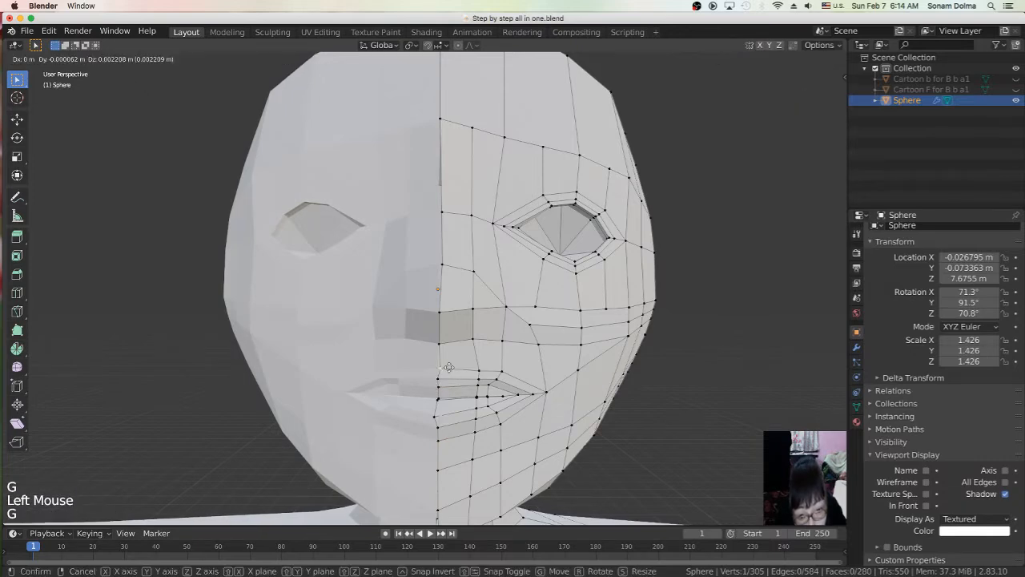
click(447, 367)
scroll(490, 325, down, 4)
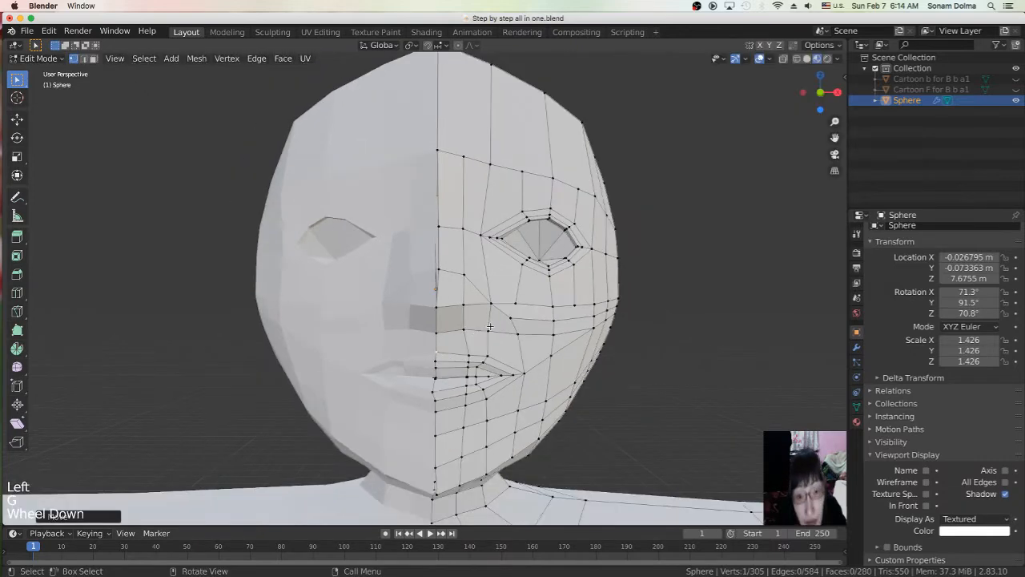
click(521, 188)
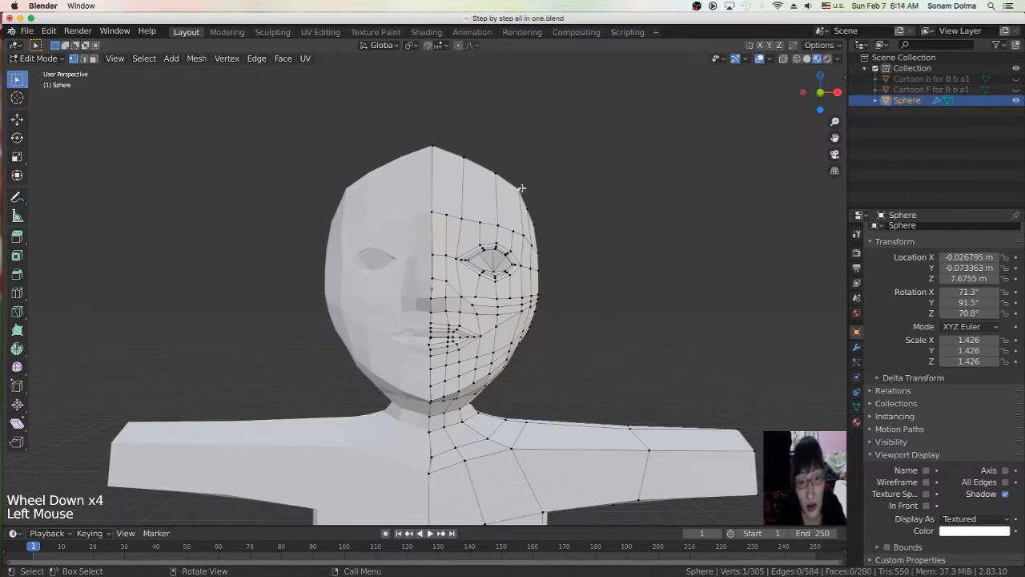
key(ctrl+r)
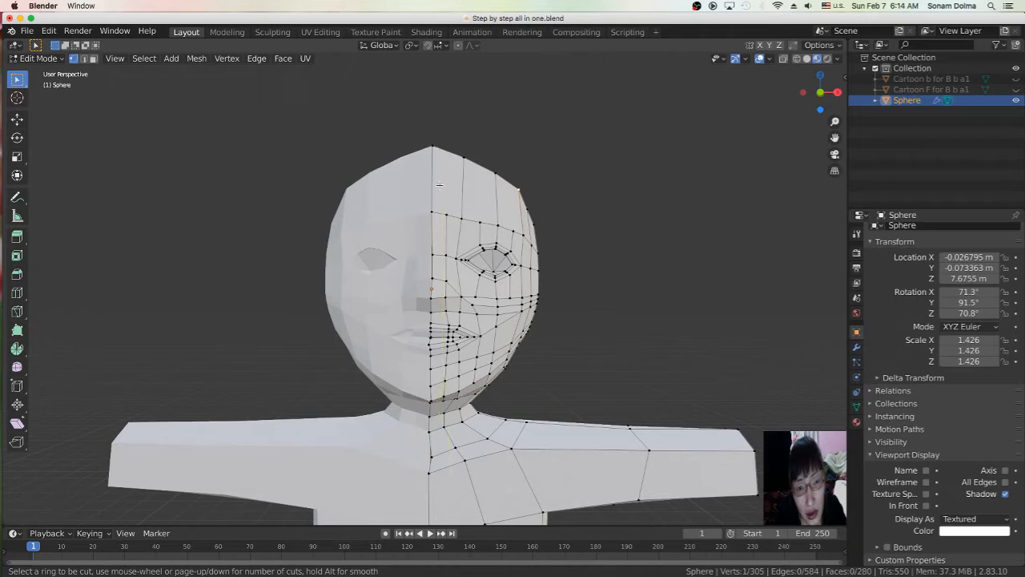
key(Escape)
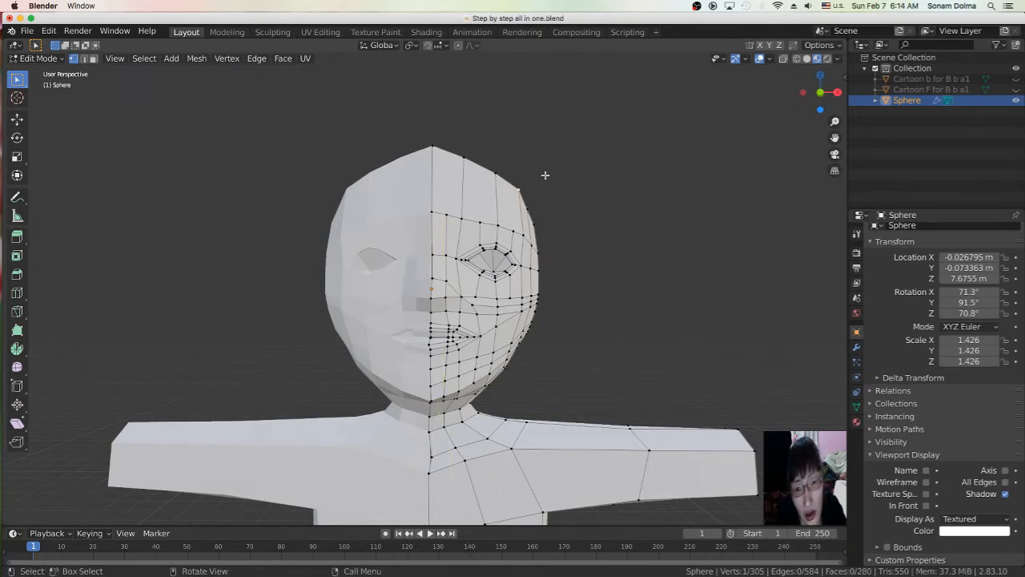
Step: Knife-cut a new edge across the forehead, from the side of the head to the face's centre line
middle_drag(601, 246, 515, 225)
click(528, 230)
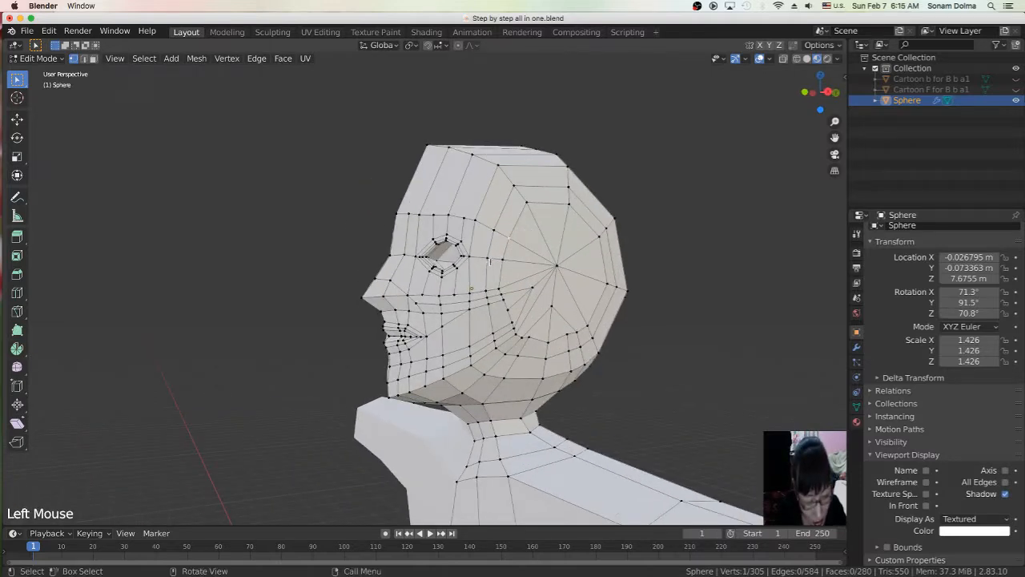
key(k)
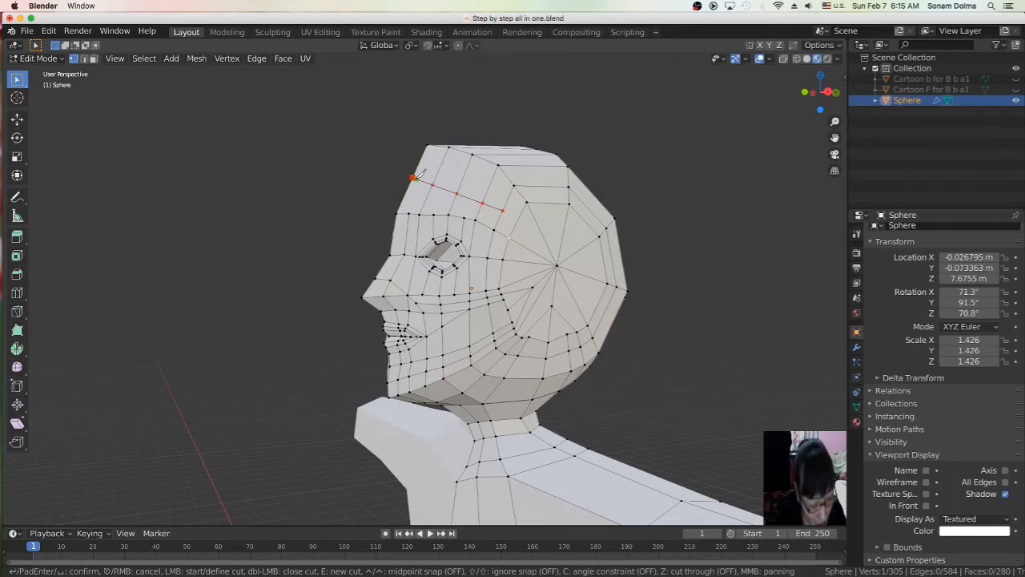
key(Return)
Step: Move the front crown vertex back and the new centre forehead vertex forward to round the forehead profile
middle_drag(420, 186, 453, 170)
click(421, 141)
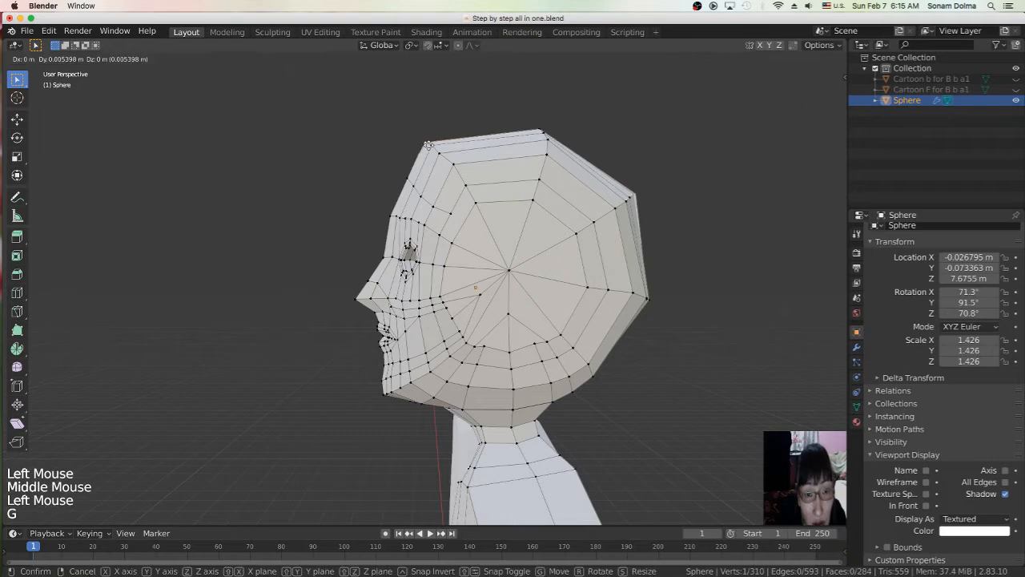
key(g)
click(408, 176)
key(g)
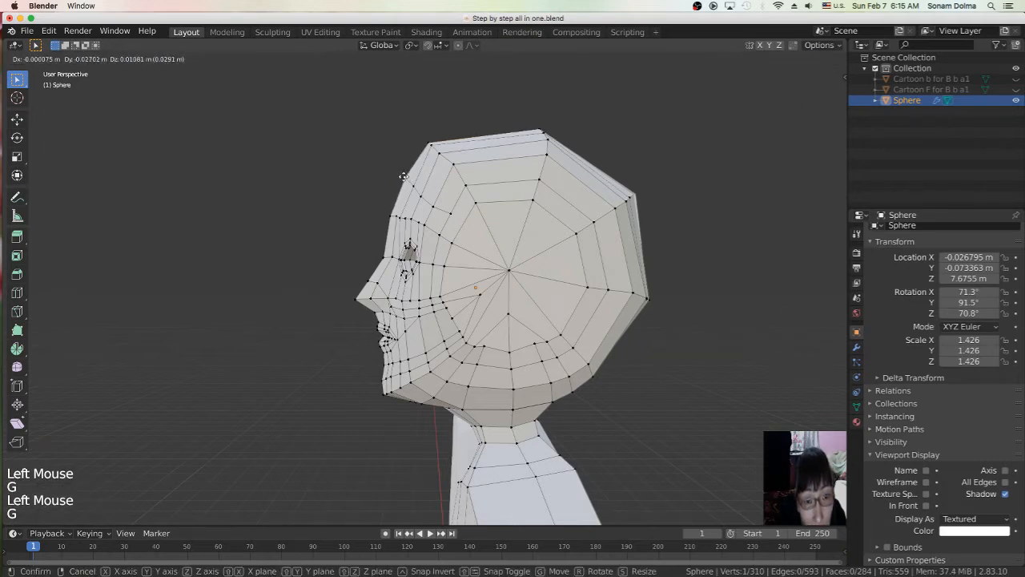
click(403, 177)
Step: Pull the remaining vertices of the new forehead cut outward to follow the rounded profile
click(416, 190)
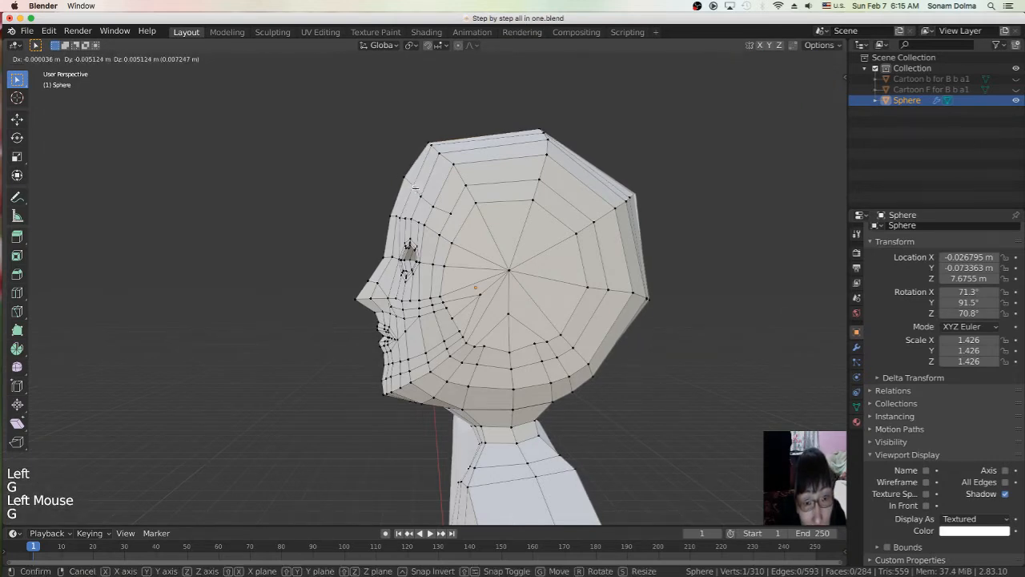
click(424, 195)
key(g)
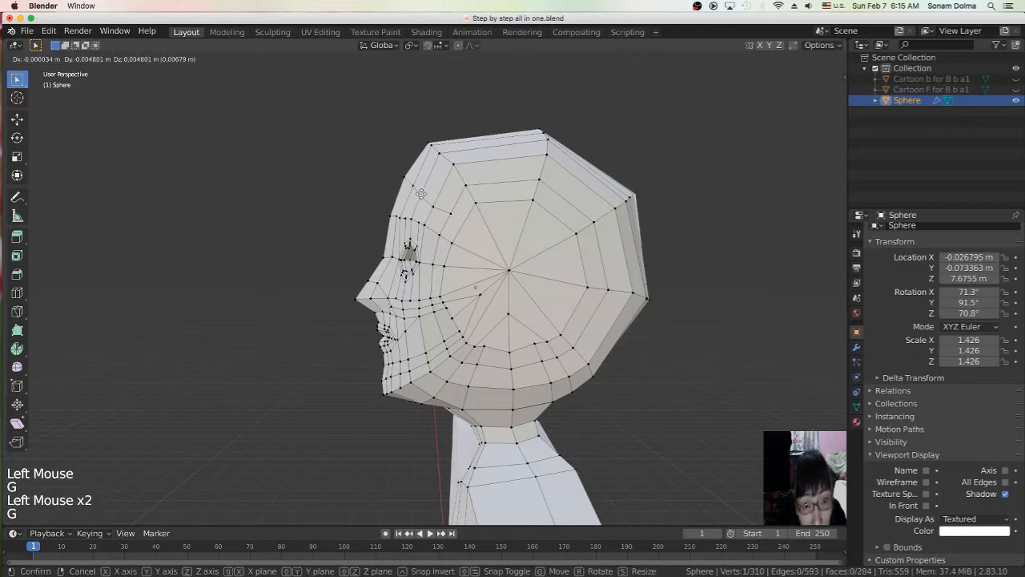
click(412, 210)
key(g)
Step: Move the centre brow vertex back and adjust the nose bridge vertex in profile
click(388, 217)
key(g)
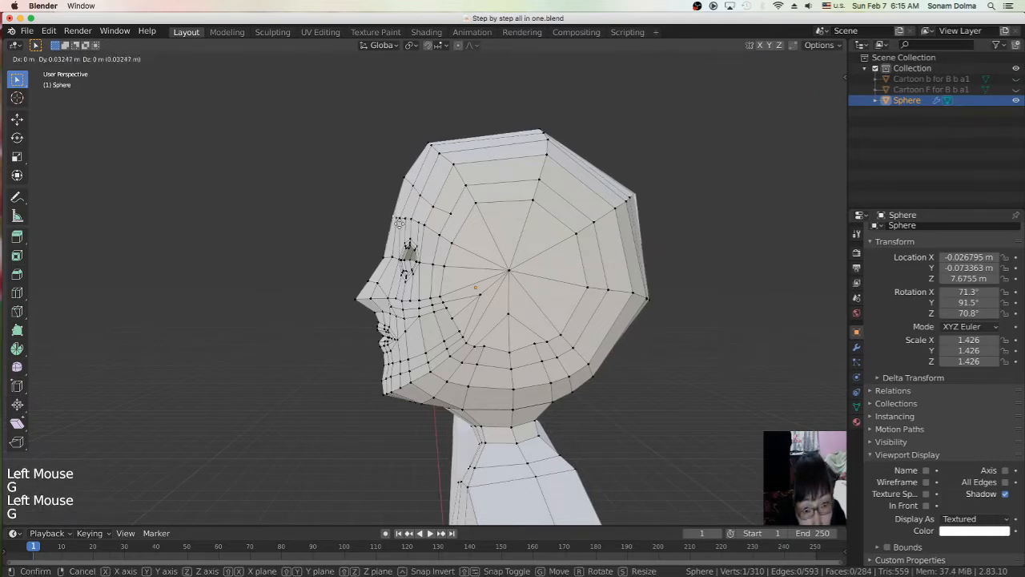
click(395, 232)
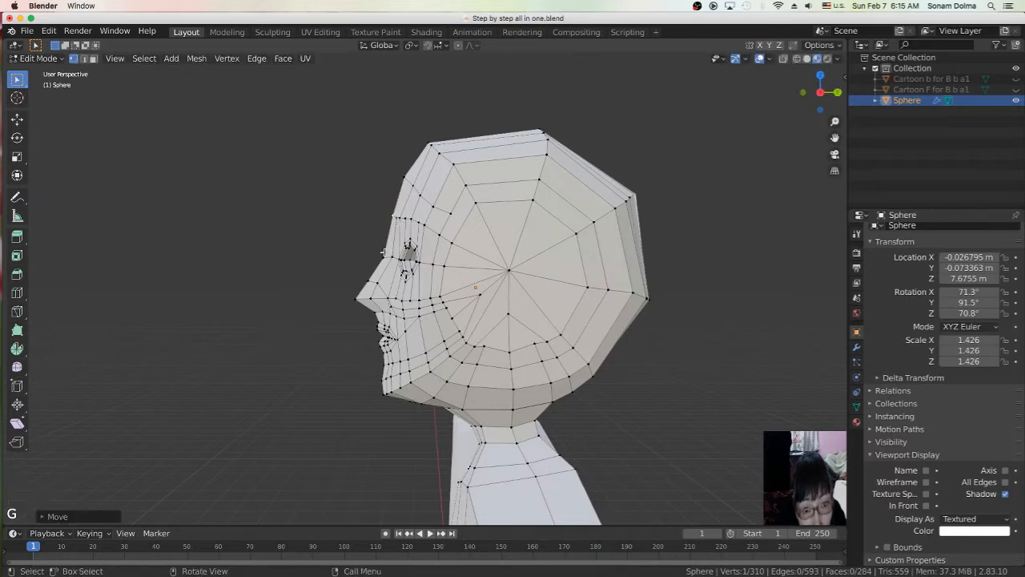
click(390, 257)
key(g)
click(396, 257)
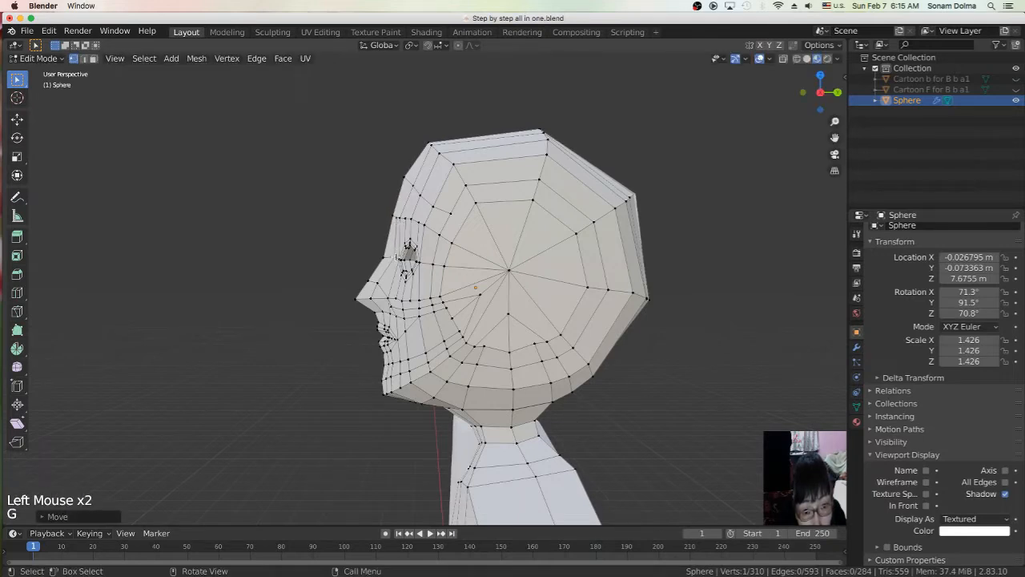
Step: Reposition the vertices along the side of the nose and lower the nose tip slightly
click(381, 280)
key(g)
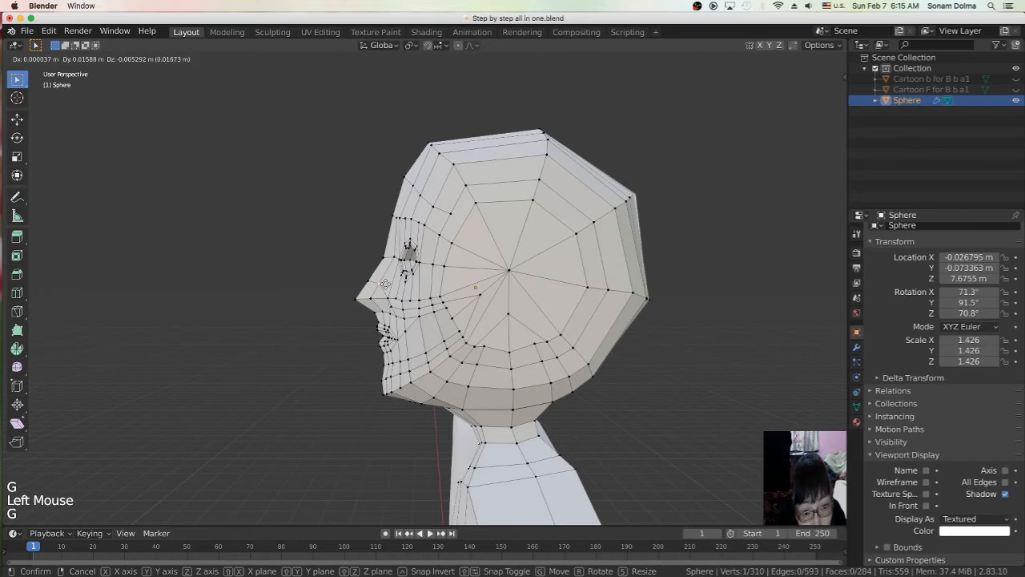
click(385, 283)
middle_drag(384, 284, 416, 312)
key(g)
click(418, 309)
click(358, 303)
key(g)
click(357, 305)
Step: Fine-tune the nose tip and the vertex beside the nostril in front view
middle_drag(432, 328, 520, 323)
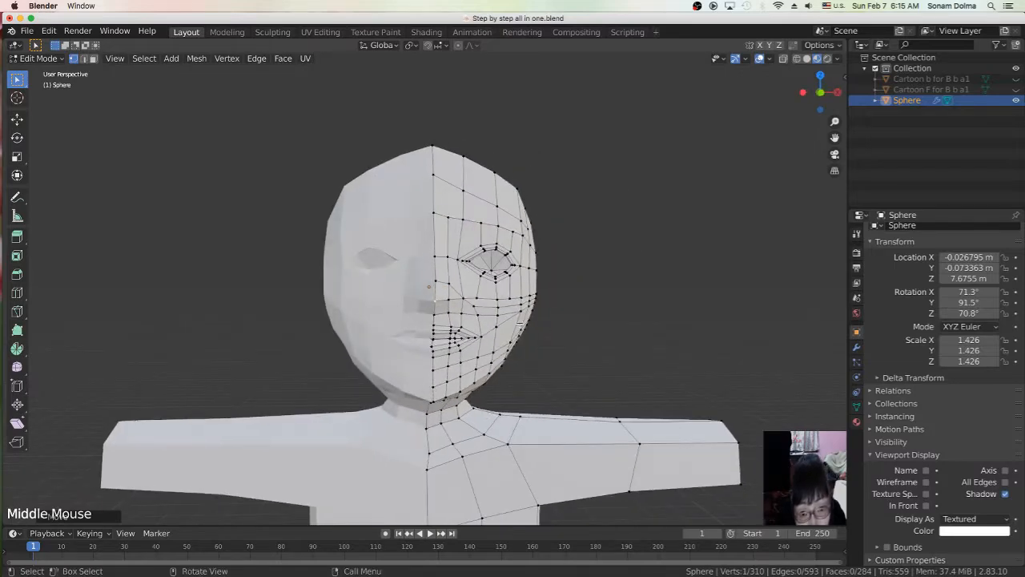
key(g)
scroll(450, 295, down, 2)
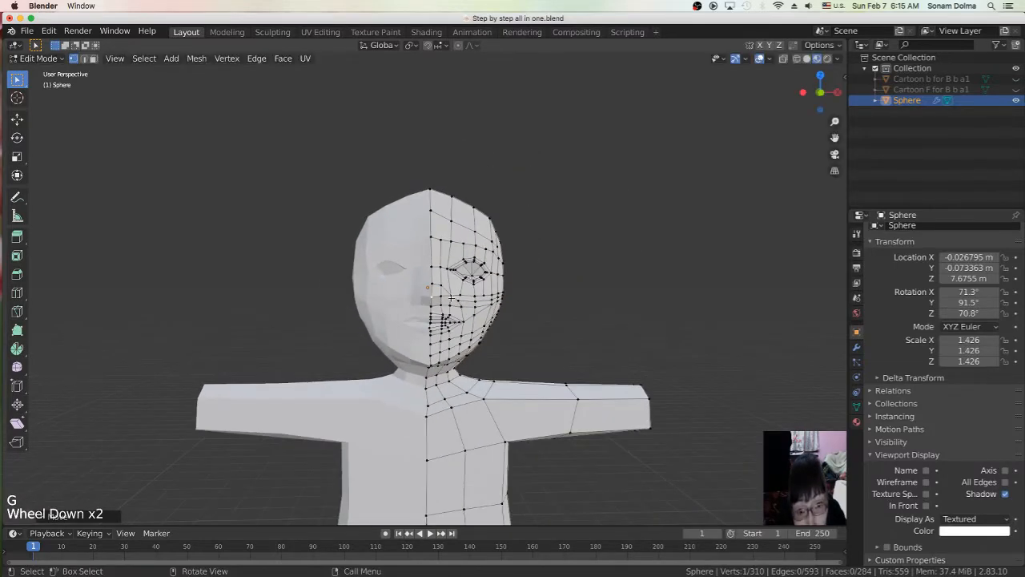
click(450, 295)
key(g)
scroll(474, 331, down, 3)
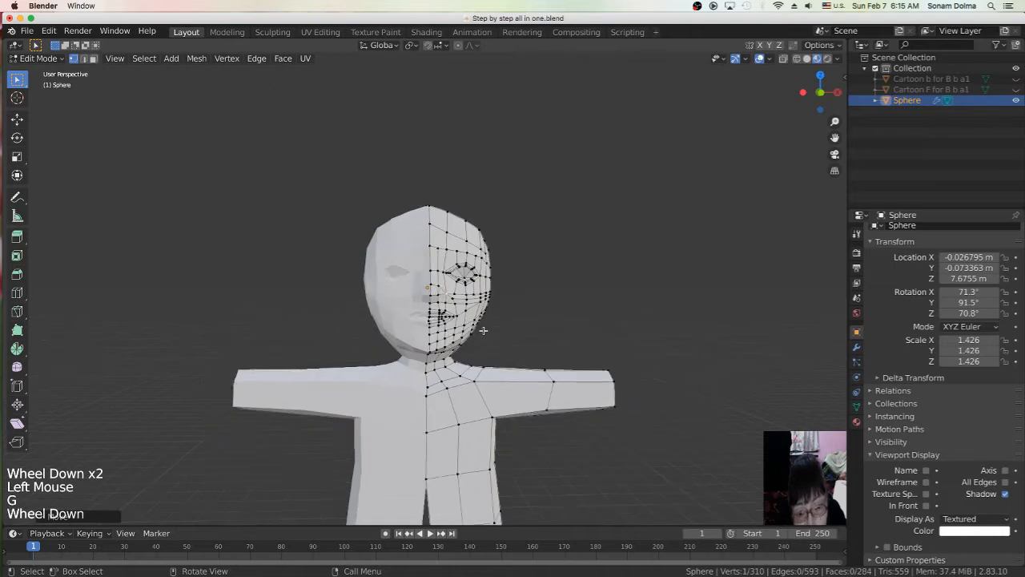
middle_click(474, 329)
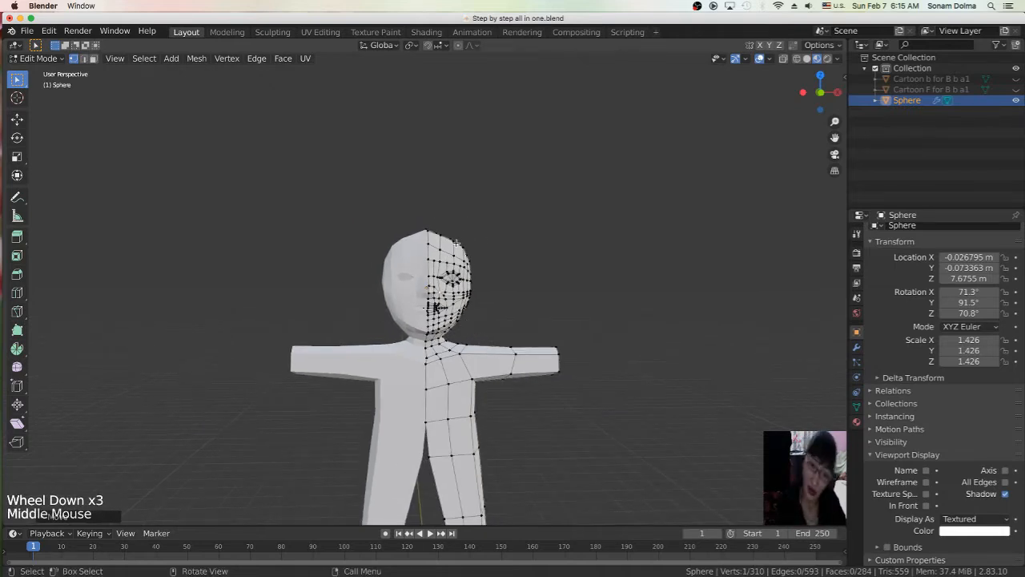
Step: Switch the character to Object Mode and add a Subdivision Surface modifier below its Mirror modifier
click(36, 59)
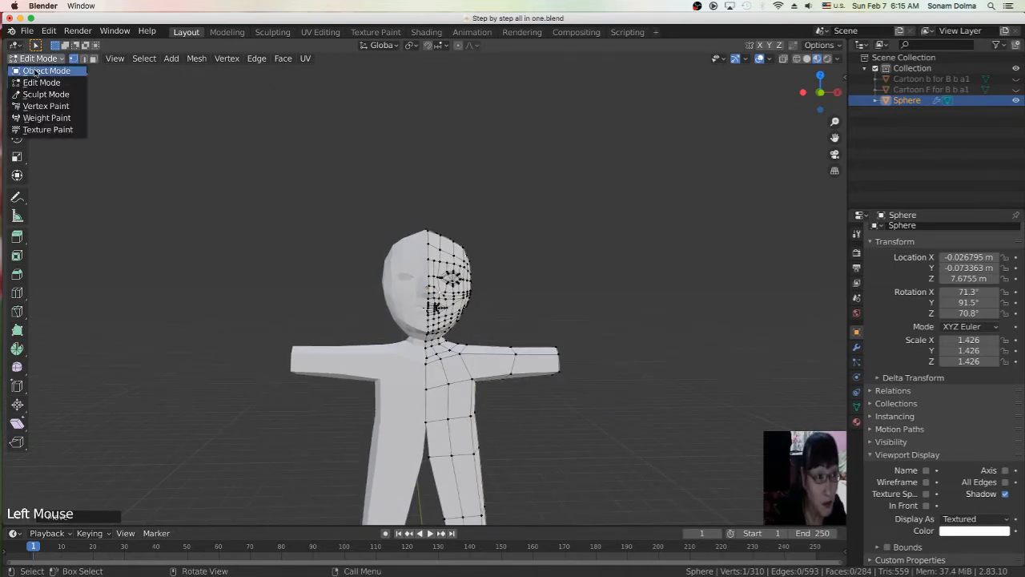
scroll(533, 296, up, 2)
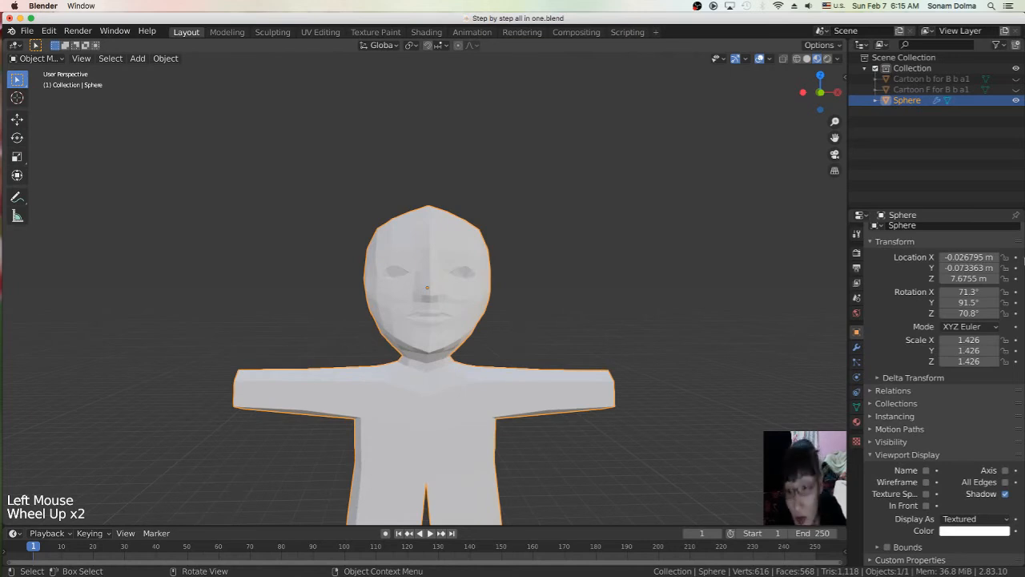
click(856, 347)
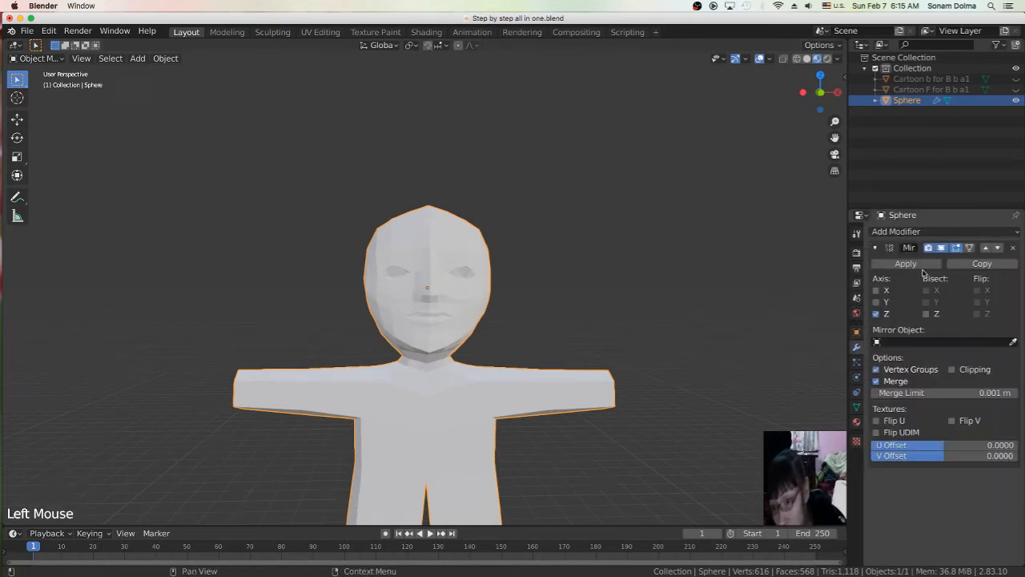
click(898, 232)
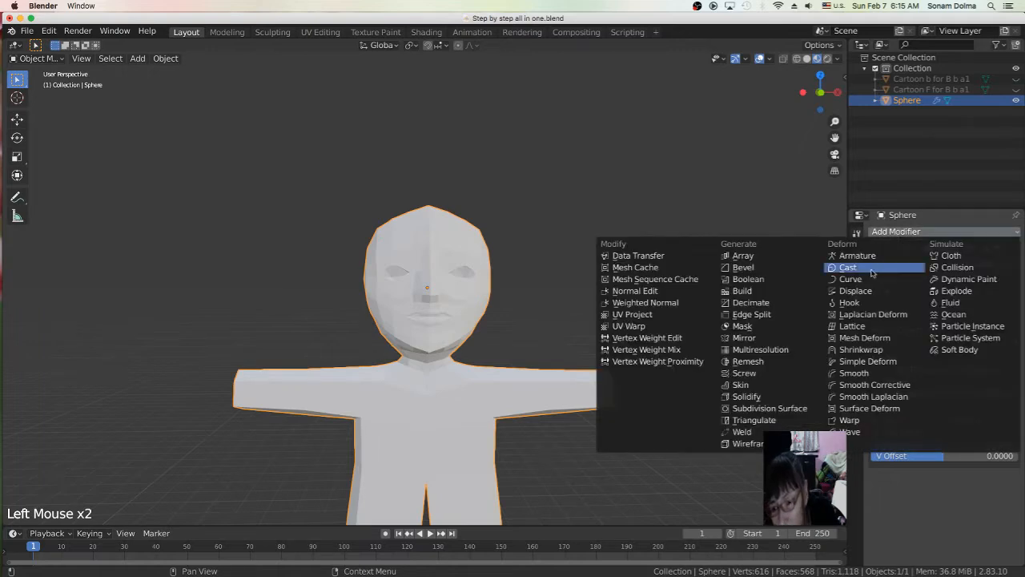
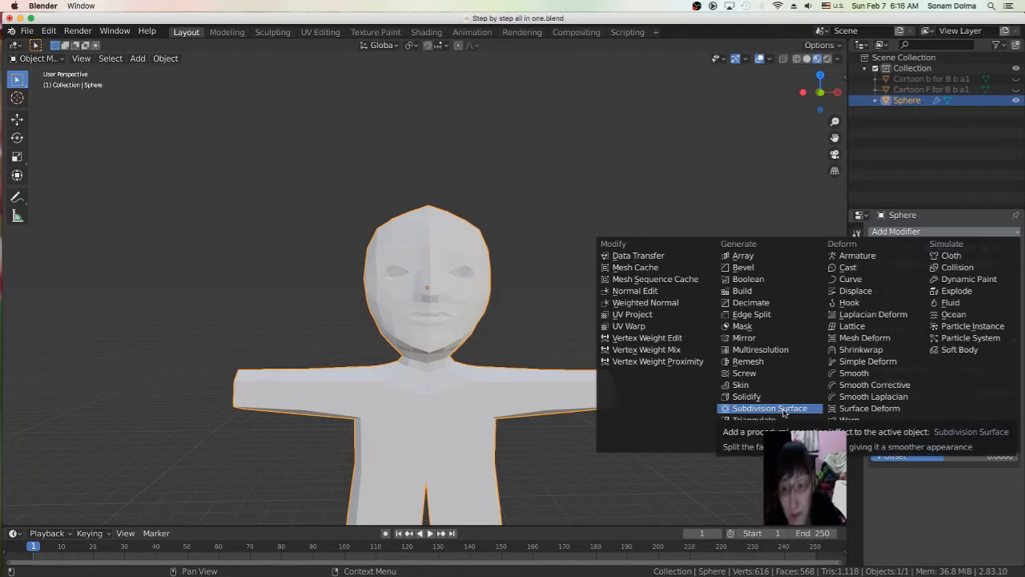
click(784, 411)
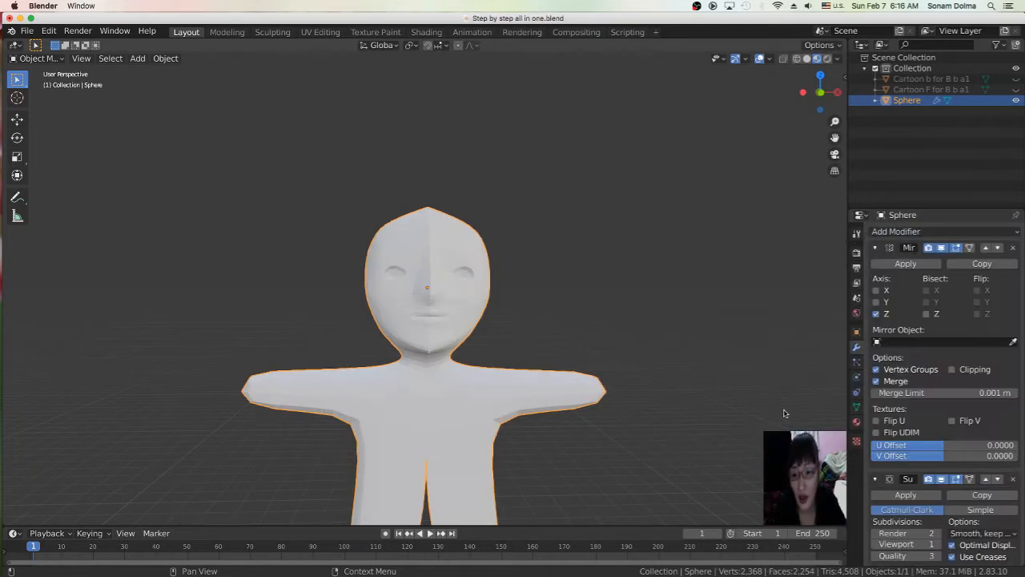
Step: Examine the subdivided head and body from the front and at an angle, along with the modifier settings
scroll(563, 357, up, 3)
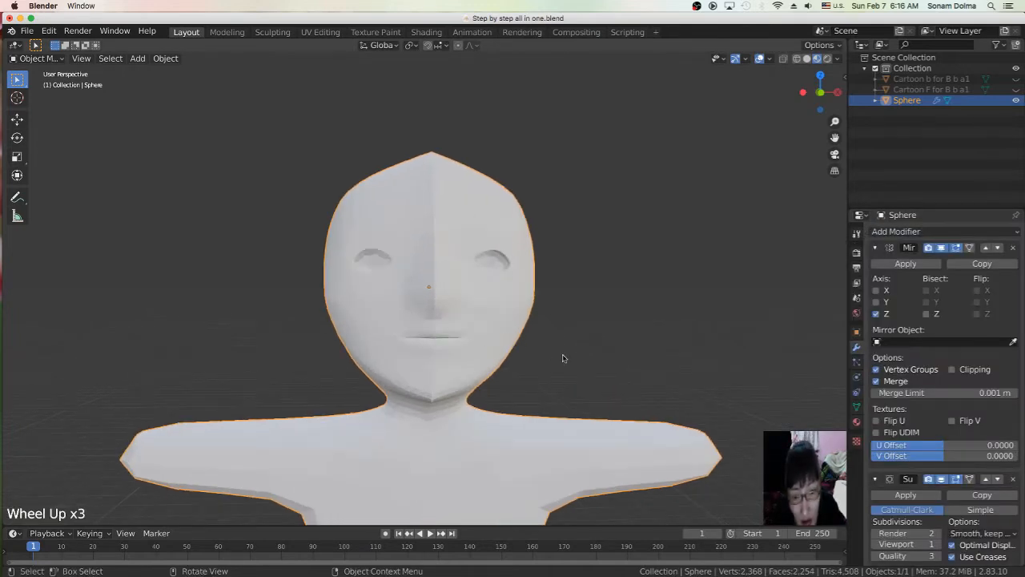
scroll(563, 357, down, 3)
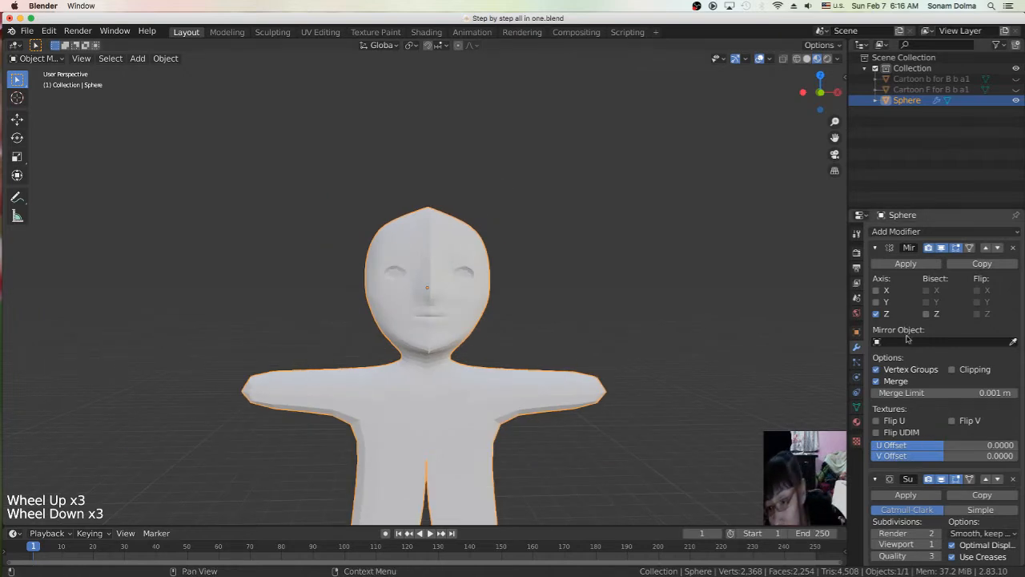
scroll(926, 349, down, 1)
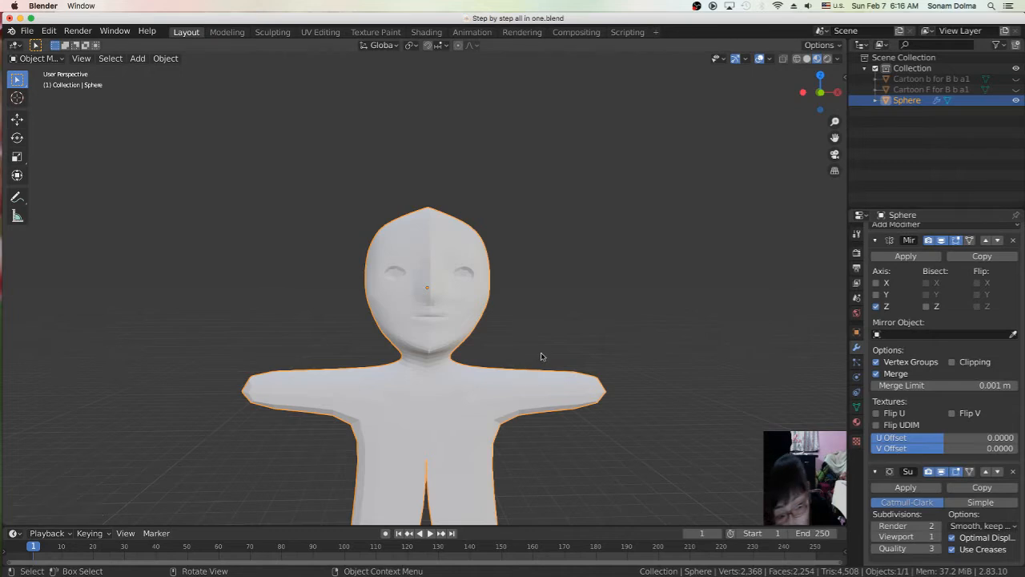
scroll(542, 355, up, 5)
middle_drag(560, 362, 533, 360)
scroll(545, 361, down, 3)
scroll(521, 362, down, 2)
scroll(521, 362, down, 2)
scroll(527, 352, up, 3)
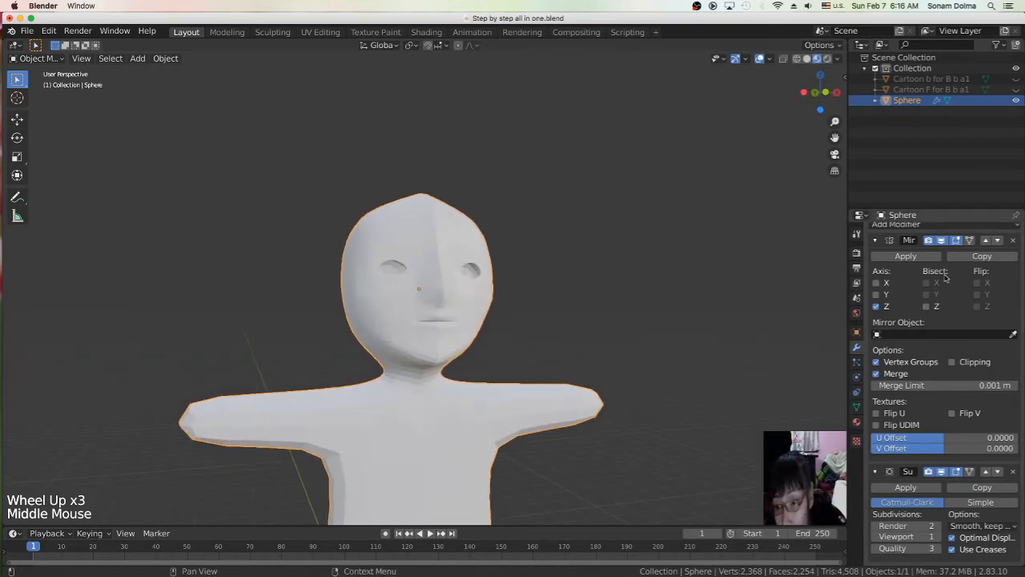
scroll(916, 410, up, 3)
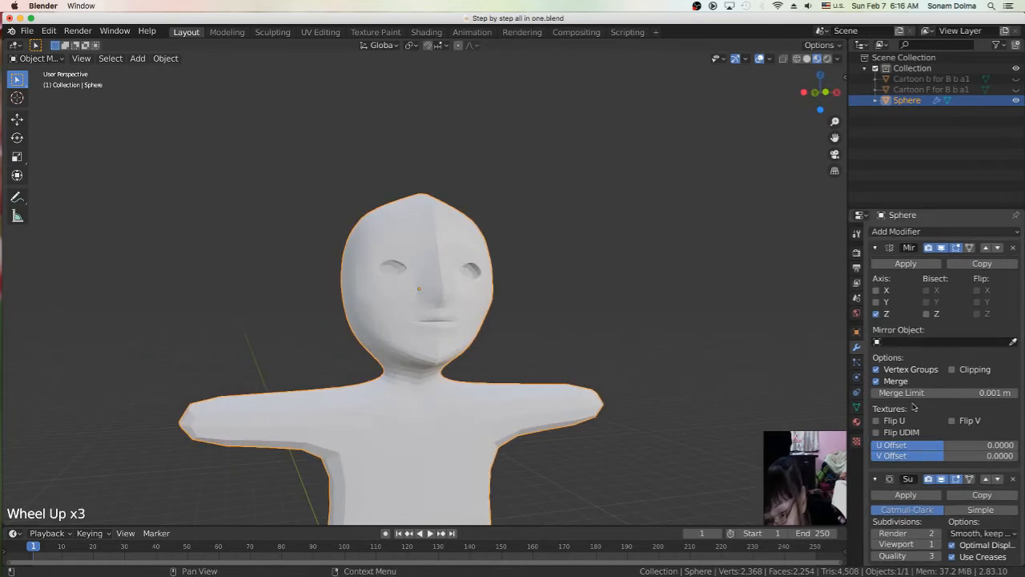
scroll(891, 455, down, 2)
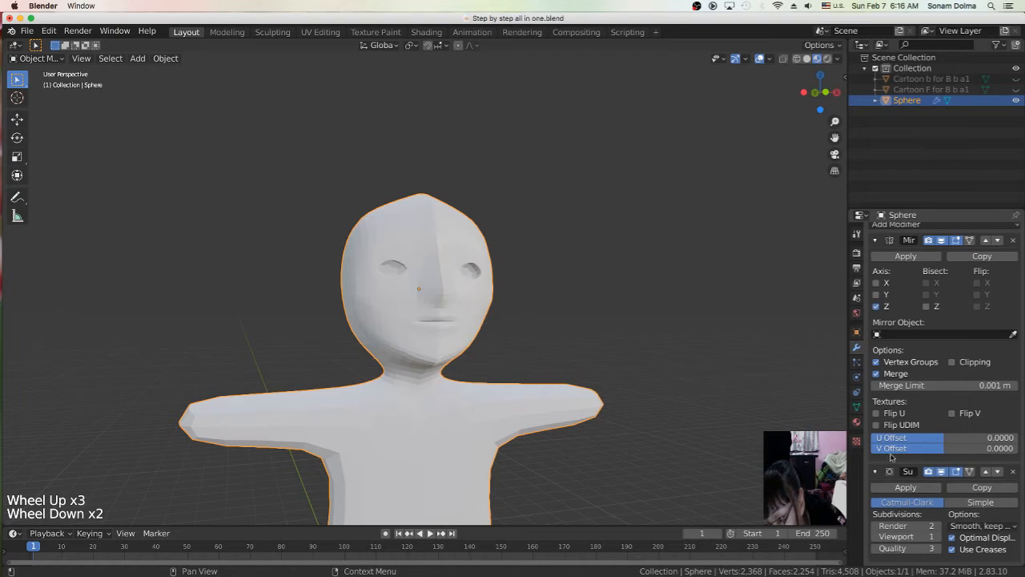
Step: Try a render subdivision level of 3 and return it to 2
click(940, 527)
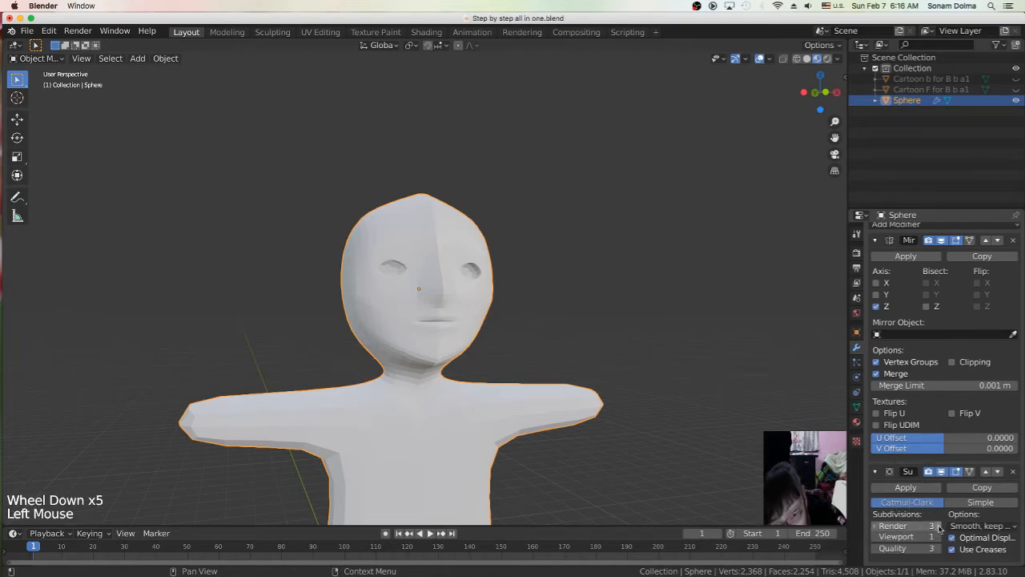
click(879, 527)
middle_drag(624, 297, 590, 279)
scroll(561, 256, down, 4)
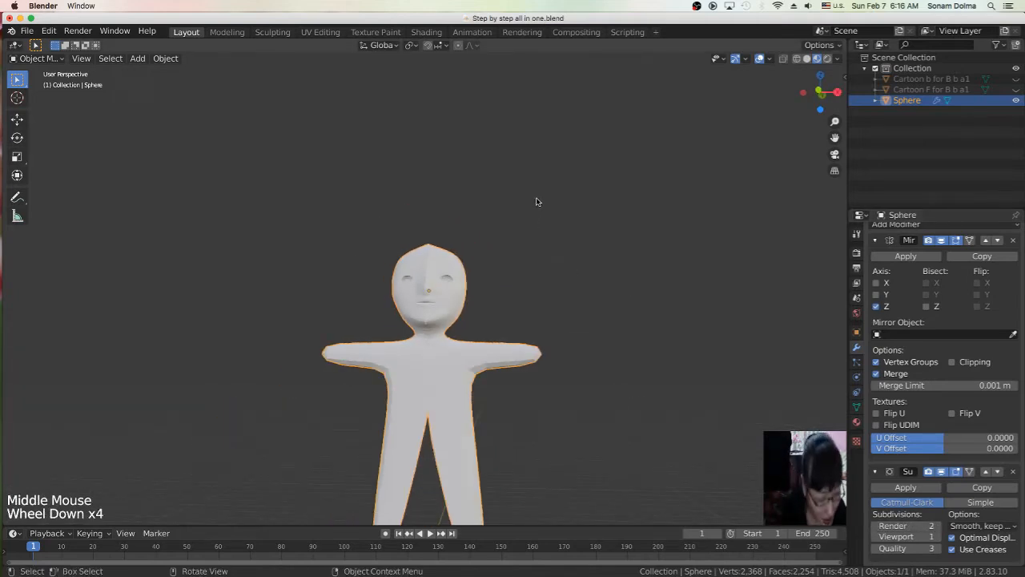
Step: Try Shade Smooth on the character and restore its flat shading
right_click(548, 173)
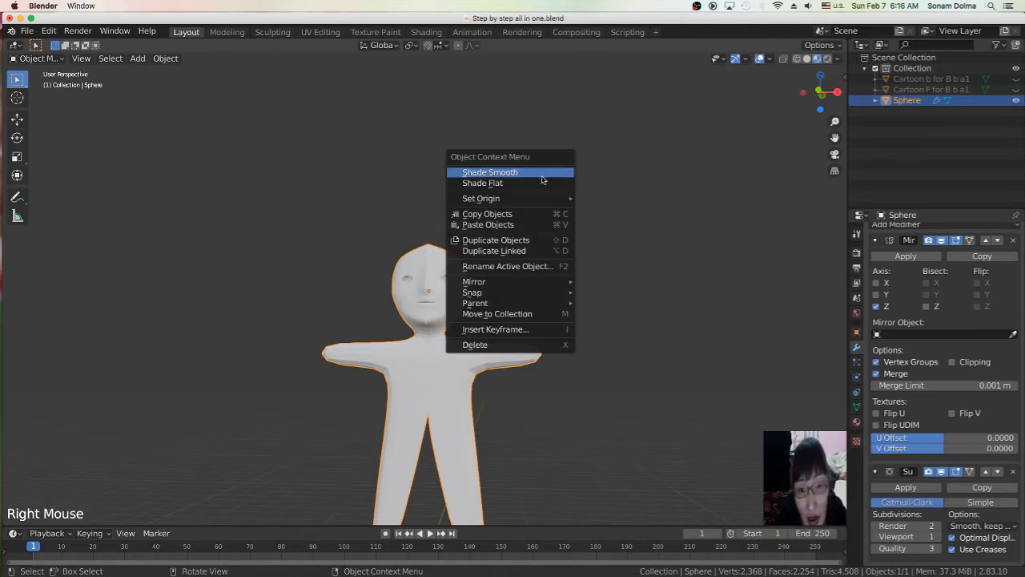
click(541, 173)
middle_drag(516, 232, 523, 254)
scroll(526, 277, up, 7)
mouse_move(551, 294)
middle_down()
mouse_move(441, 291)
mouse_move(592, 294)
mouse_move(566, 291)
middle_up()
scroll(561, 287, down, 3)
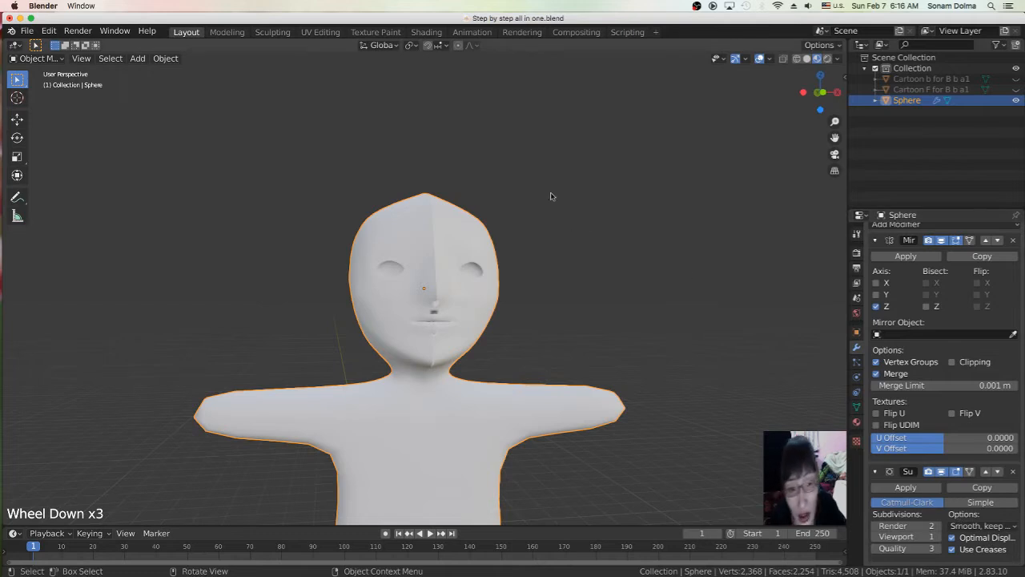
right_click(559, 158)
middle_drag(658, 304, 625, 298)
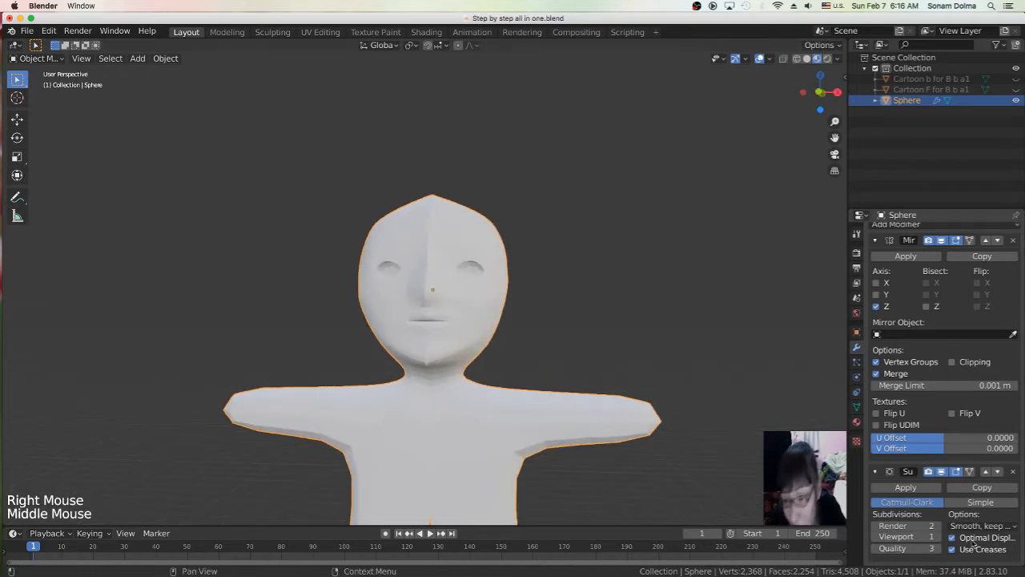
Step: Set the Subdivision modifier's render and viewport levels to 0 and turn off its edit-mode display
click(879, 528)
click(878, 528)
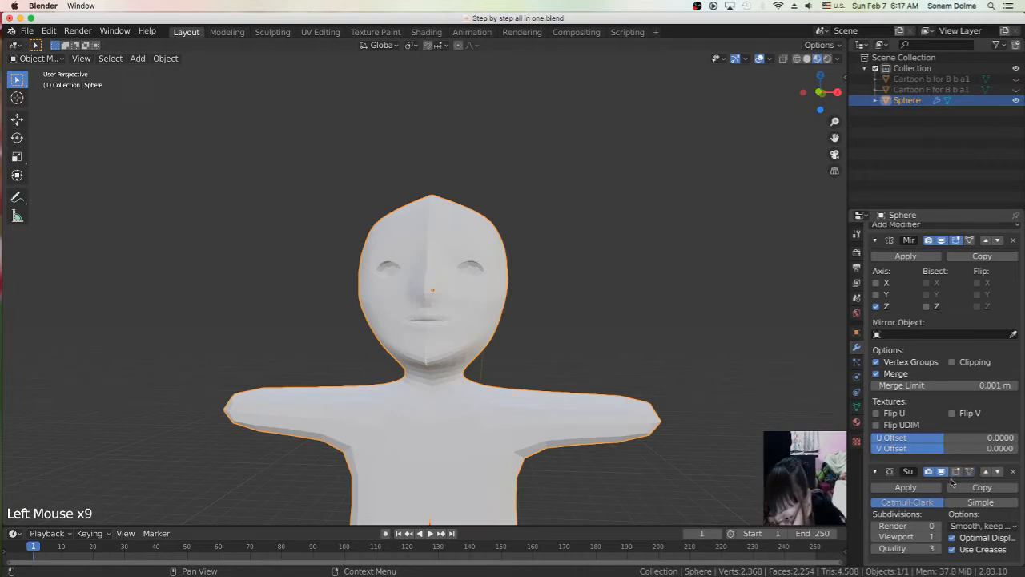
scroll(949, 489, down, 2)
click(874, 536)
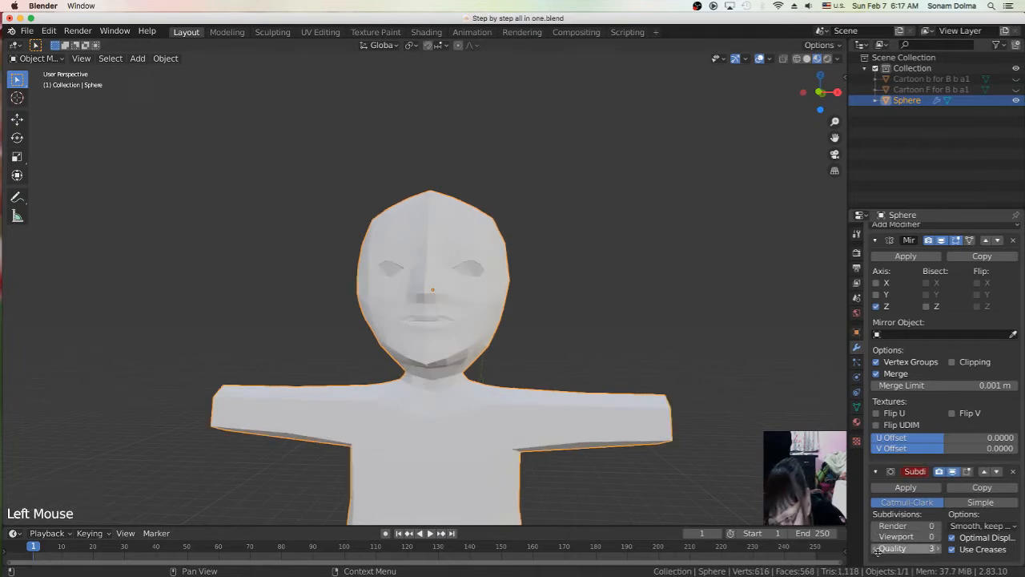
click(875, 548)
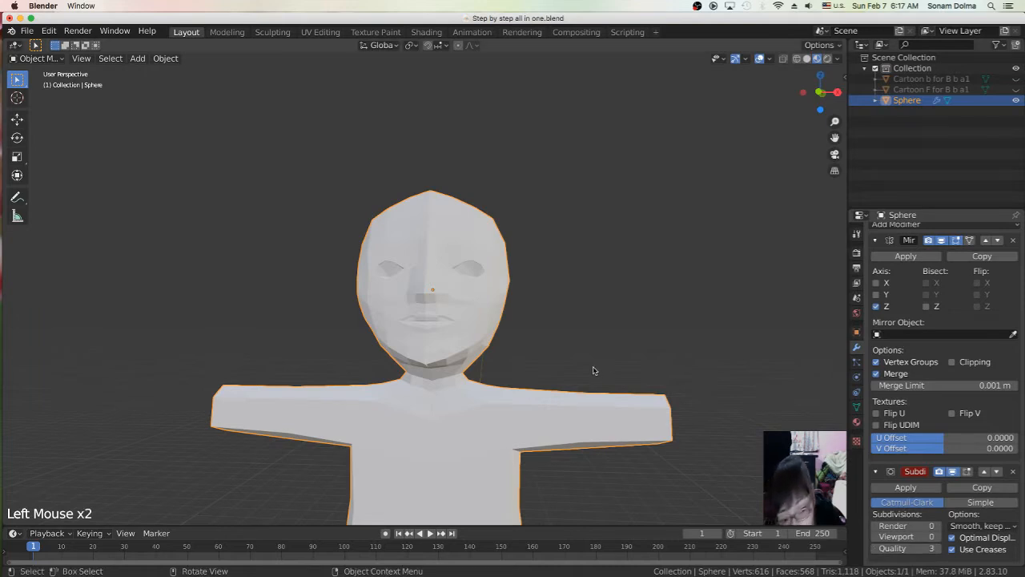
scroll(597, 373, up, 4)
middle_drag(597, 373, 602, 366)
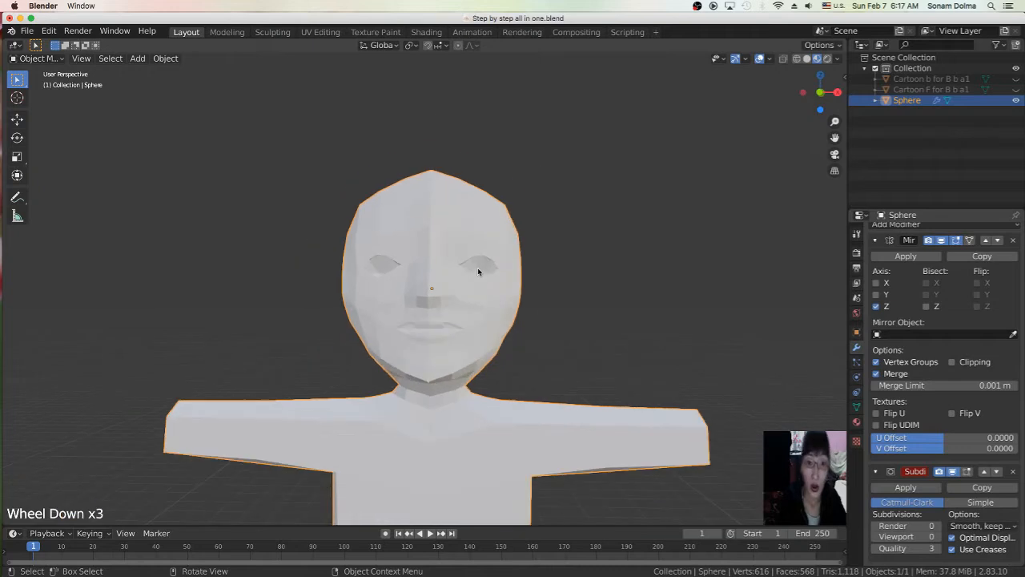
scroll(478, 267, down, 3)
middle_drag(482, 283, 483, 292)
scroll(485, 288, down, 2)
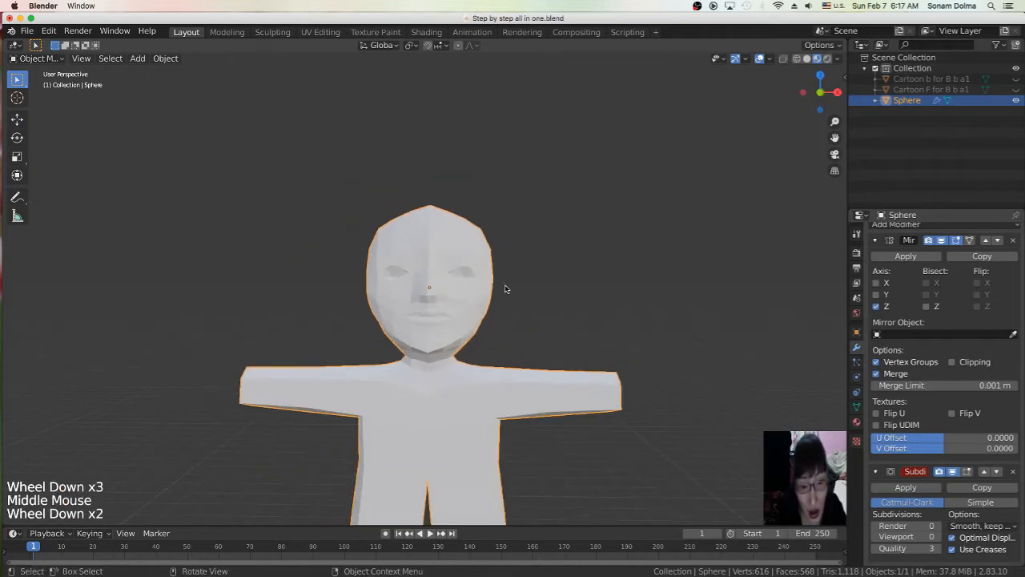
Step: Return to Edit Mode and move the vertex at the outer side of the nostril inward and slightly down
click(36, 59)
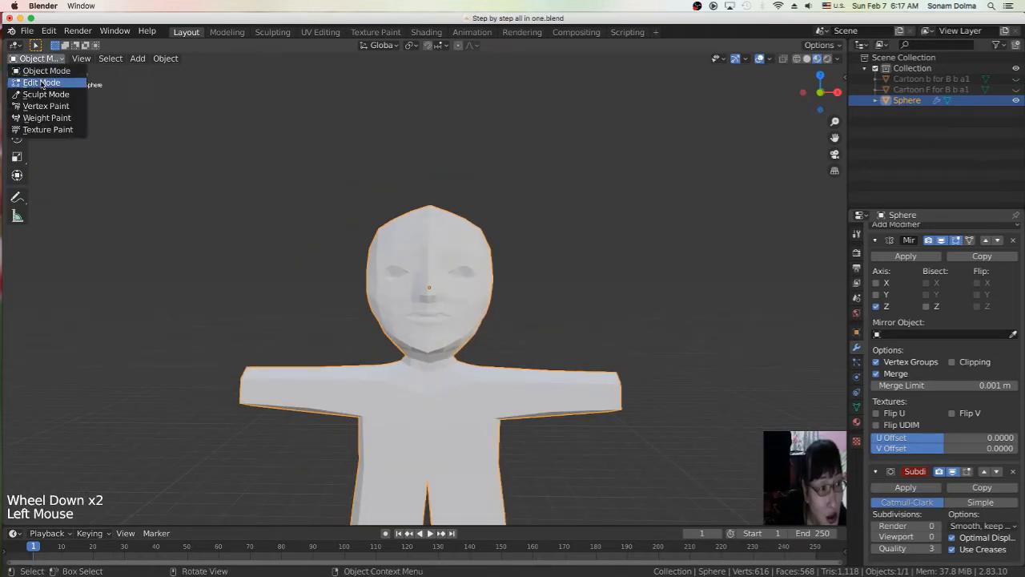
click(41, 83)
scroll(505, 320, up, 6)
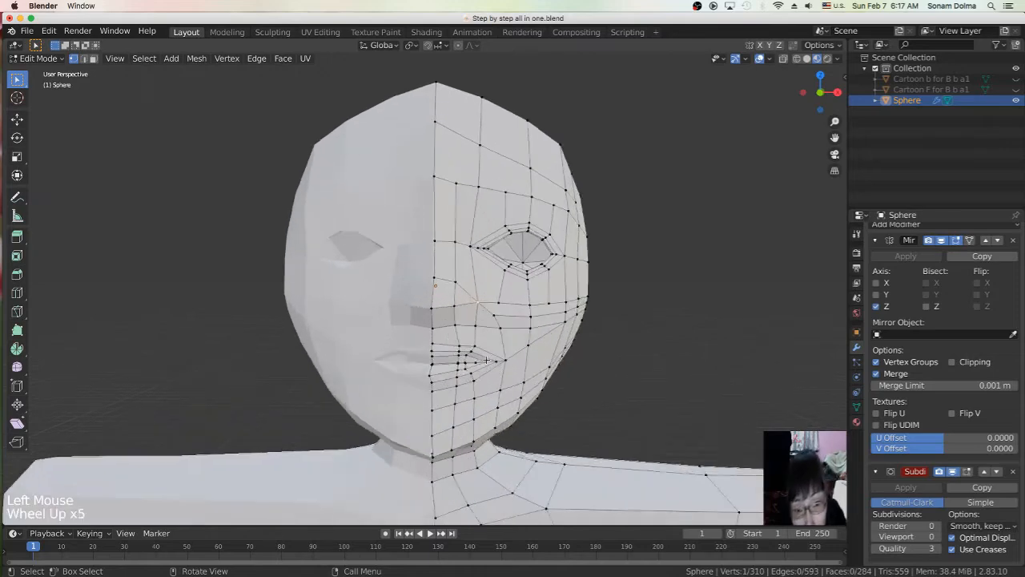
click(491, 308)
key(g)
key(g)
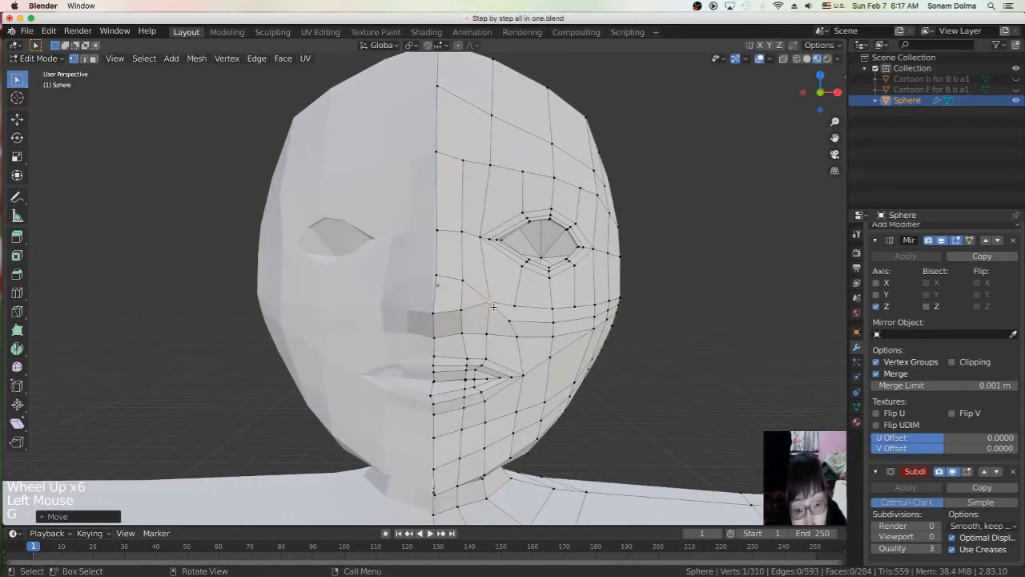
click(492, 310)
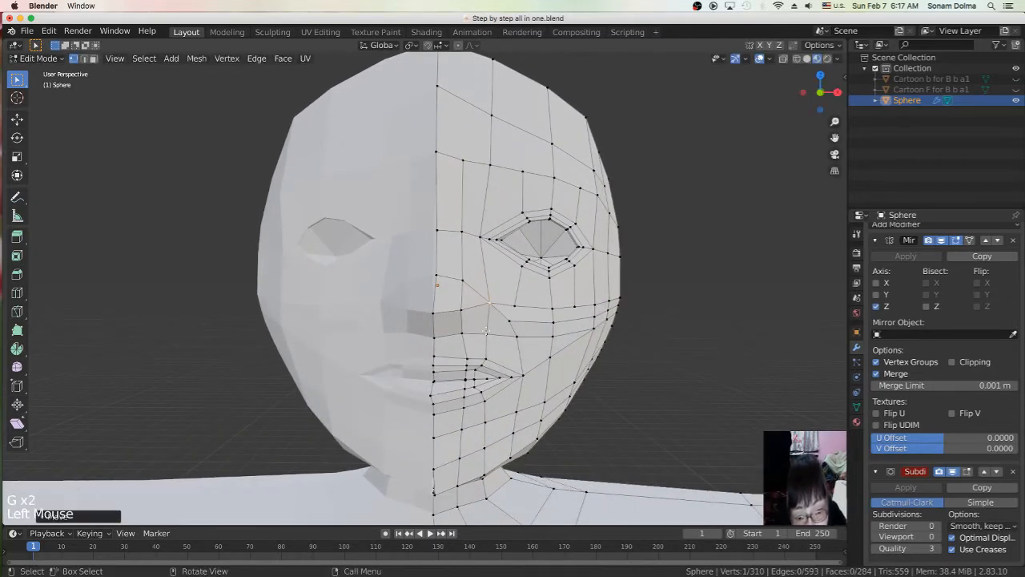
key(g)
click(483, 306)
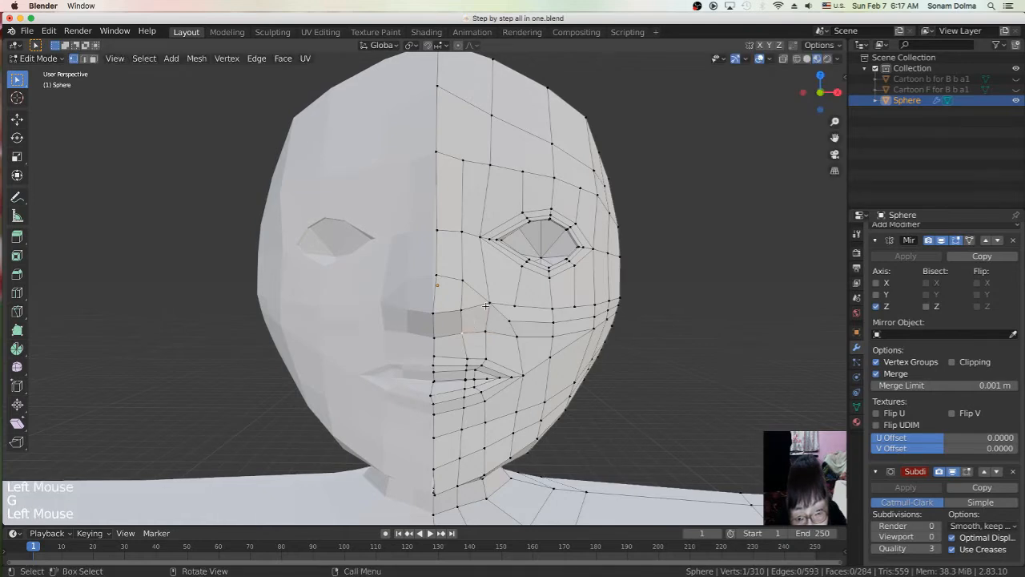
key(g)
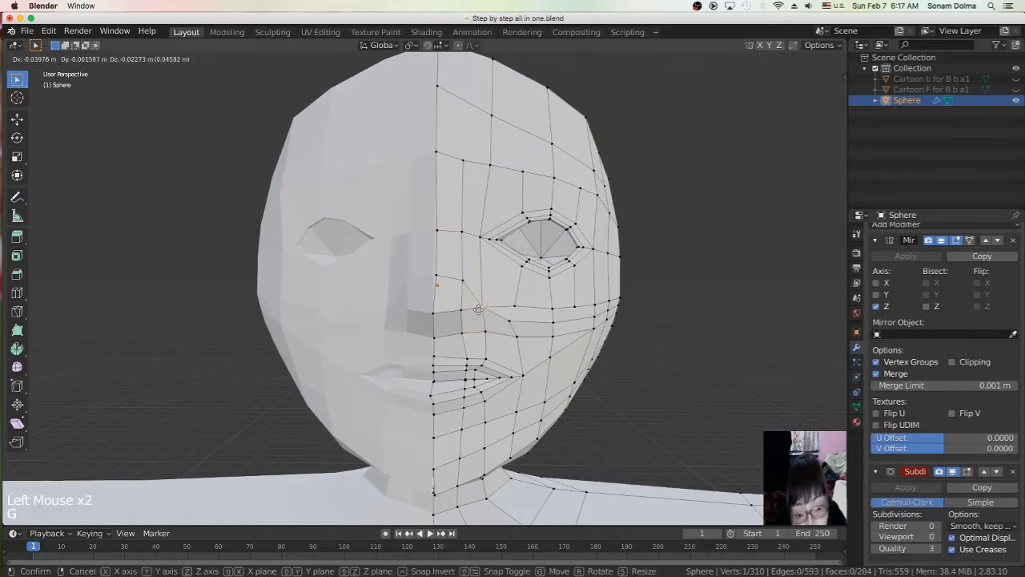
click(478, 309)
Step: Reposition the vertices on the side of the nose and along the nostril base in front view
key(g)
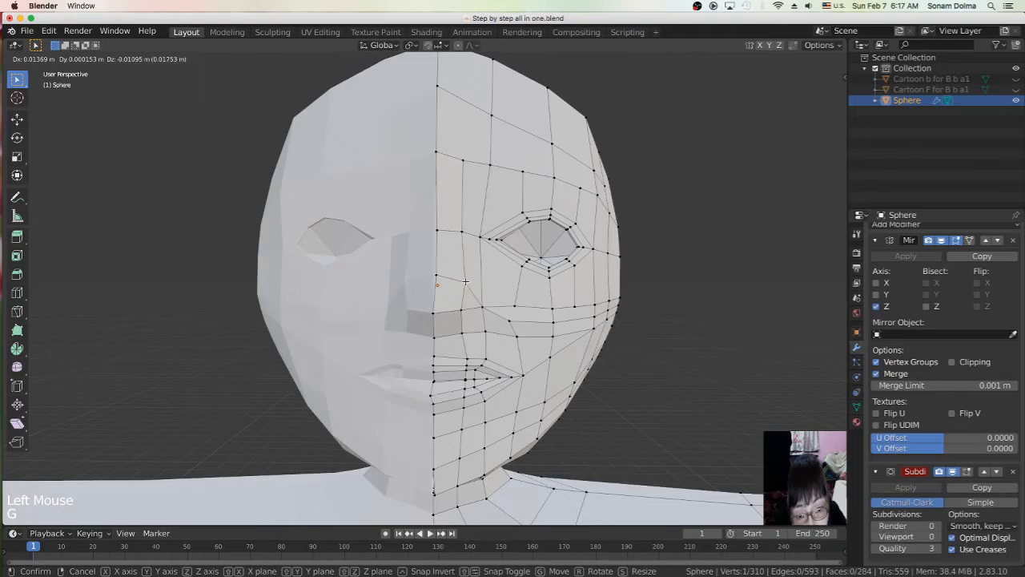
click(465, 281)
key(g)
click(463, 310)
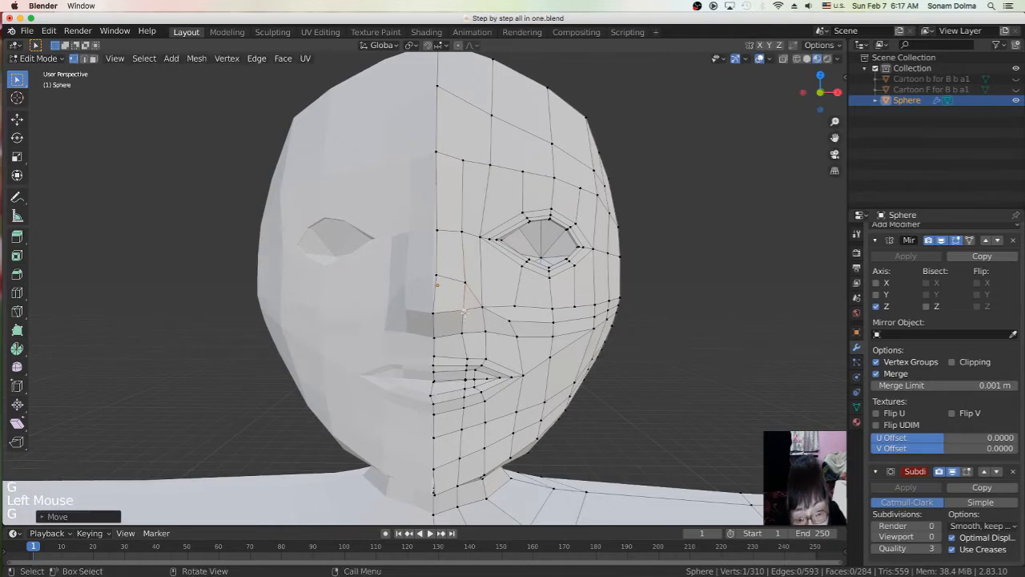
key(g)
click(480, 330)
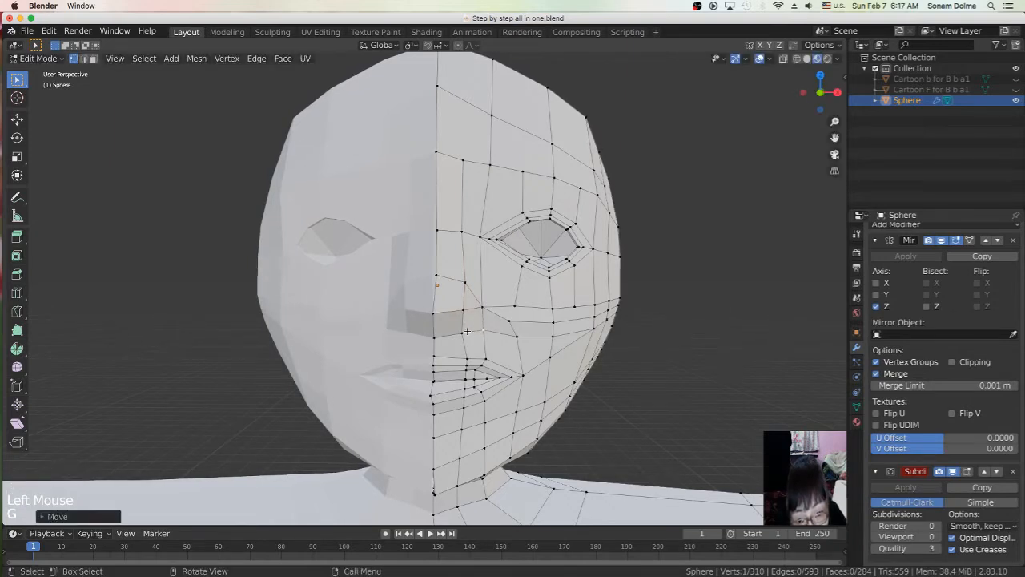
key(g)
click(443, 333)
key(g)
click(443, 332)
Step: Move the nose tip vertex slightly downward in profile
middle_drag(462, 346, 547, 359)
click(544, 316)
key(g)
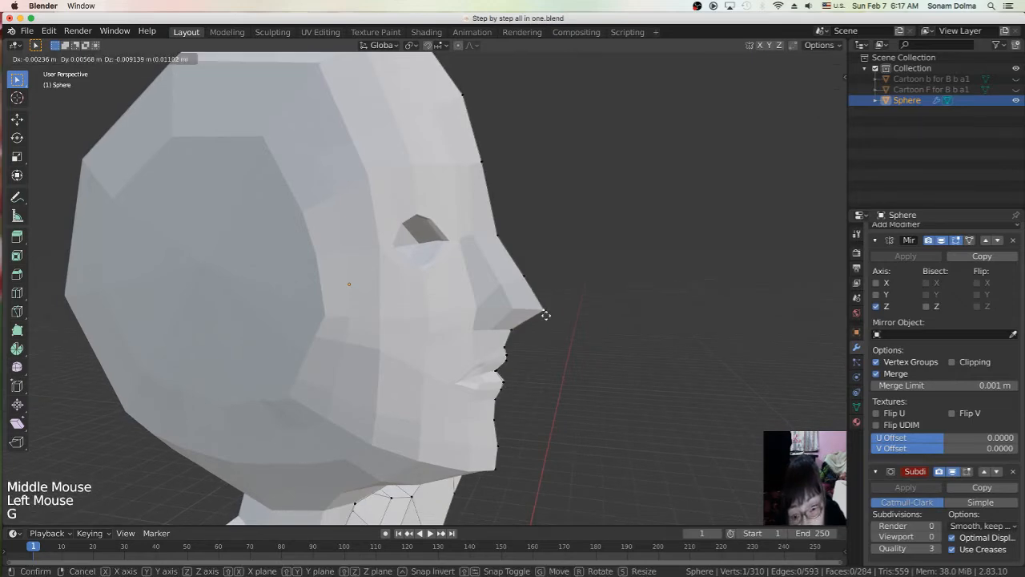
click(546, 315)
Step: Adjust the vertices beside the nose tip and the nose ridge from the opposite profile
middle_drag(546, 315, 283, 322)
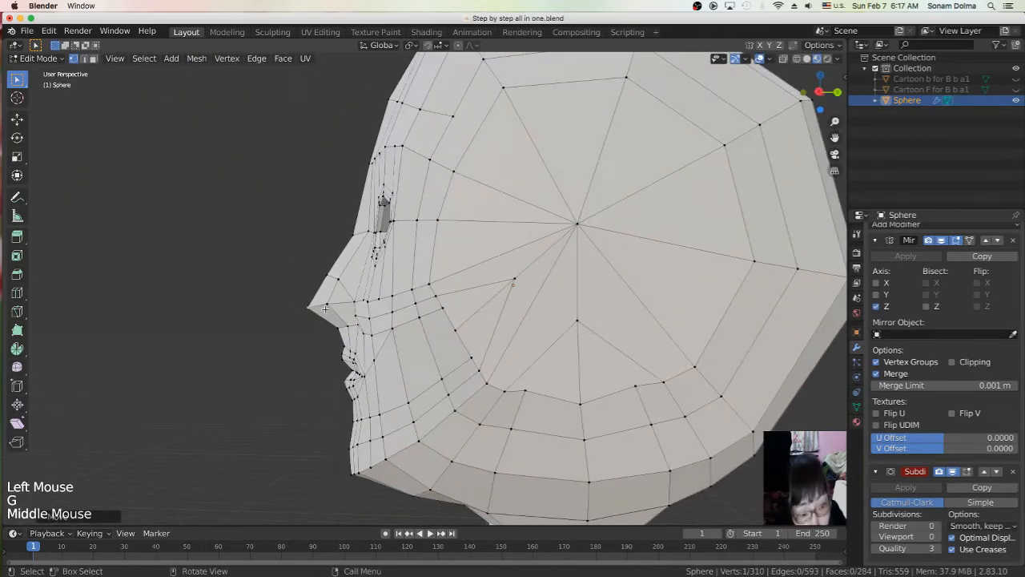
click(329, 302)
key(g)
click(327, 306)
click(342, 283)
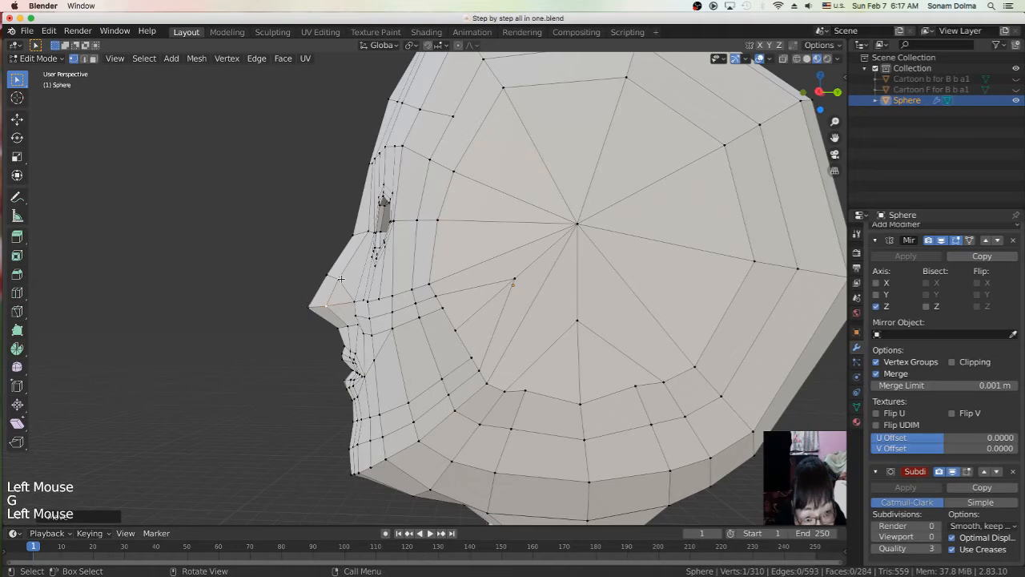
key(g)
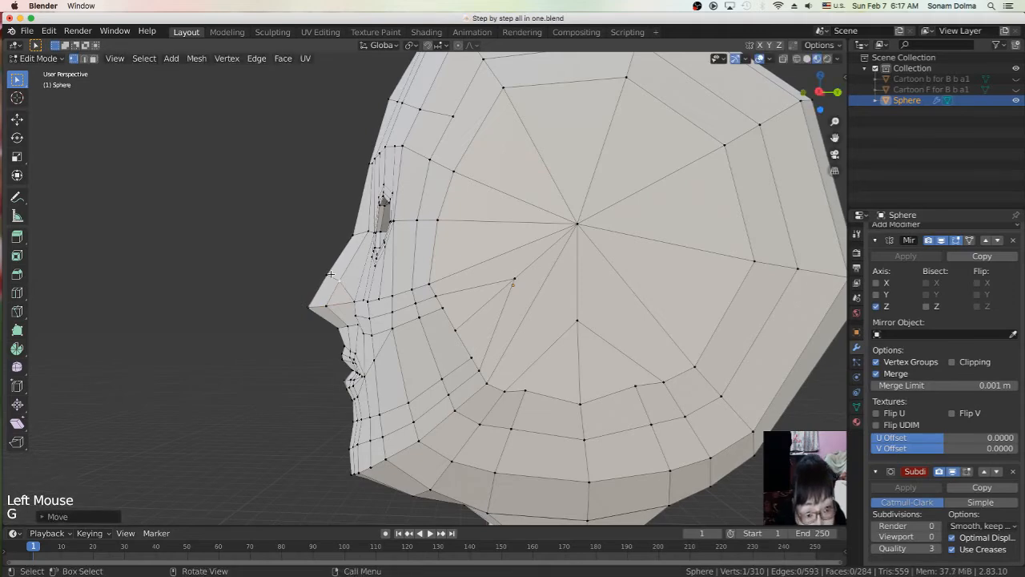
Step: Adjust the position of the nose ridge vertex above the tip in profile view
click(330, 274)
key(g)
click(329, 274)
key(g)
click(329, 274)
Step: Reposition the vertices at the outer side of the nostril and on the adjacent cheek in front view
middle_drag(339, 296, 468, 310)
click(468, 324)
click(454, 310)
scroll(468, 311, up, 1)
click(500, 297)
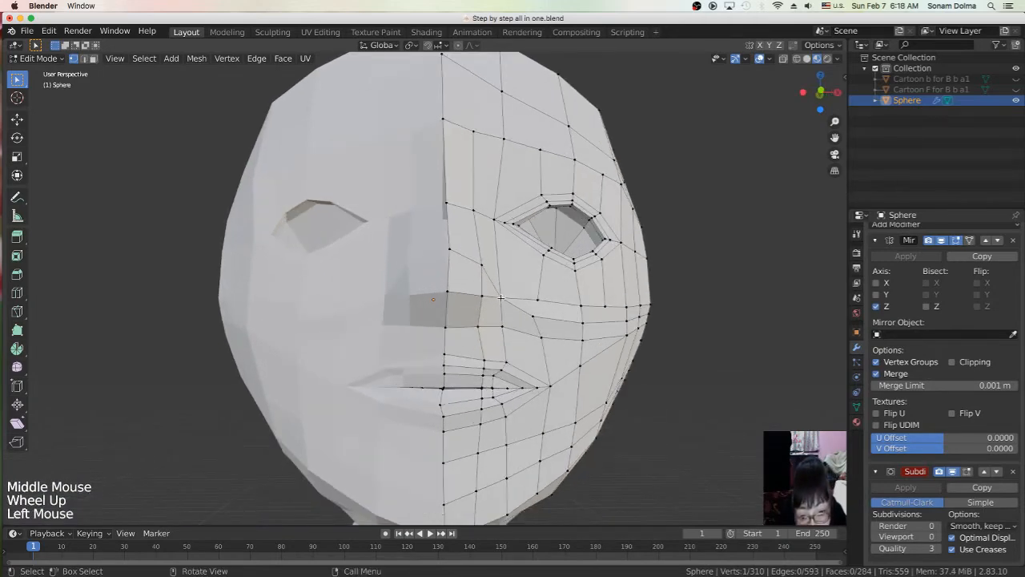
key(g)
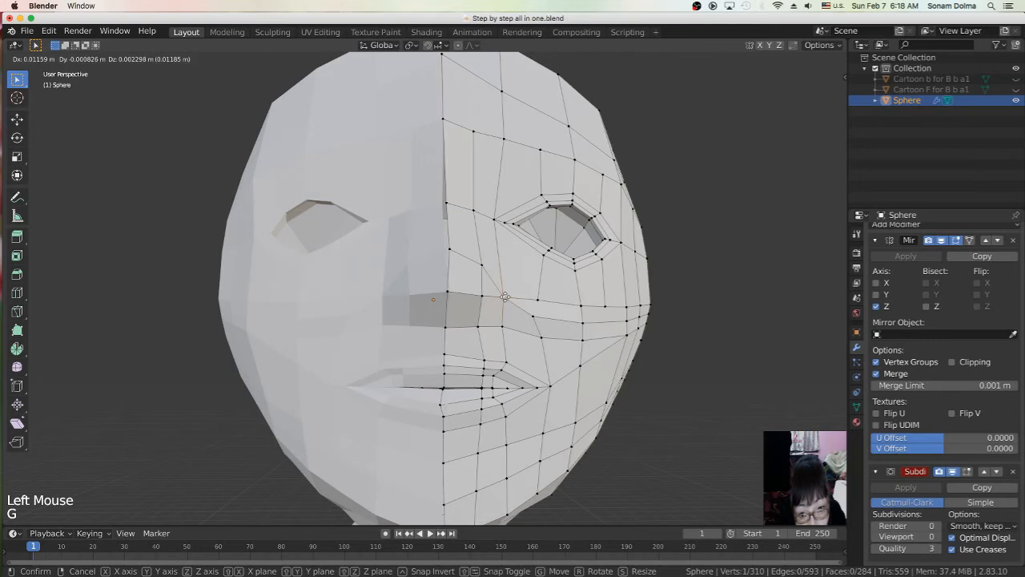
key(g)
click(503, 297)
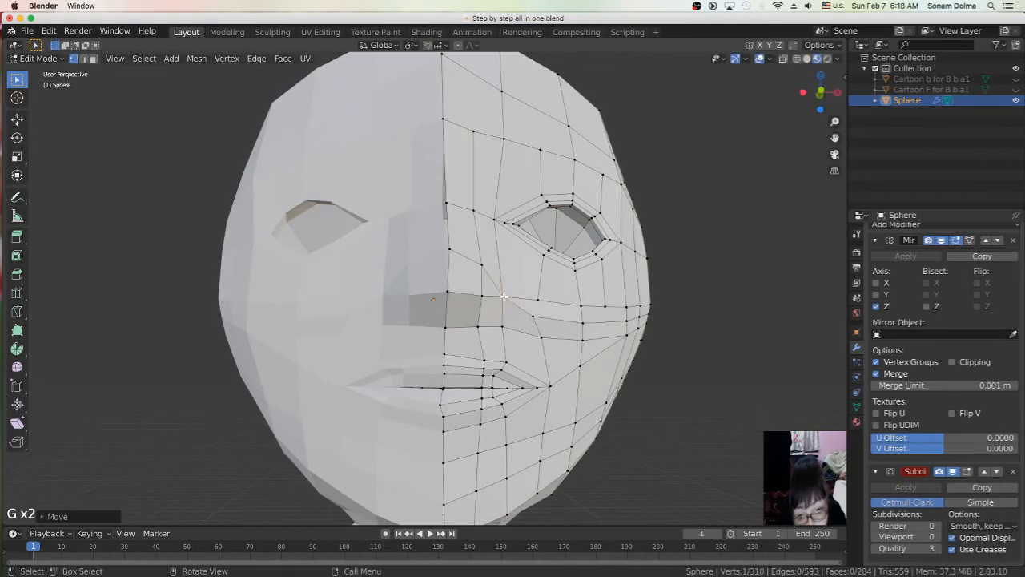
key(g)
click(503, 323)
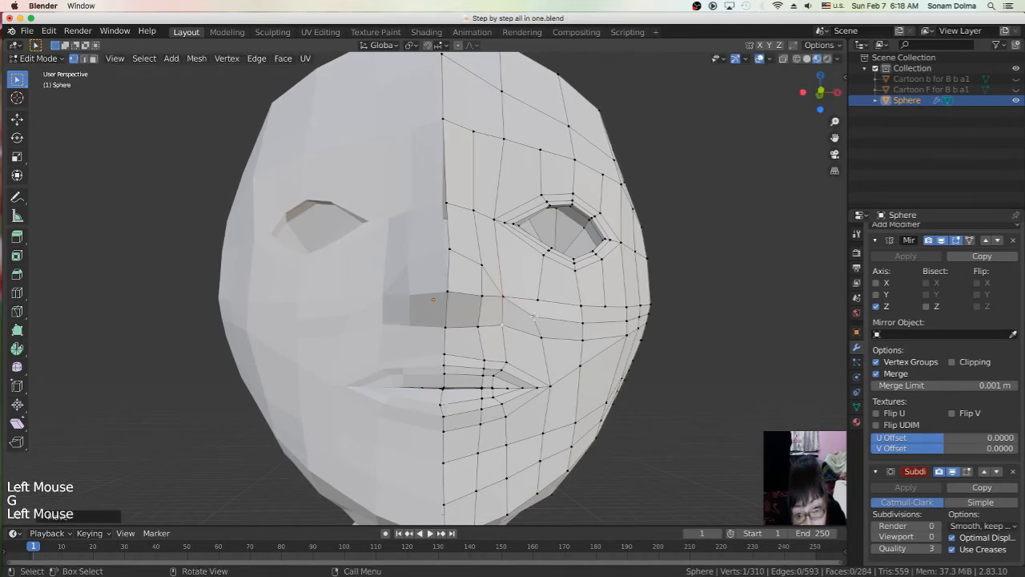
key(g)
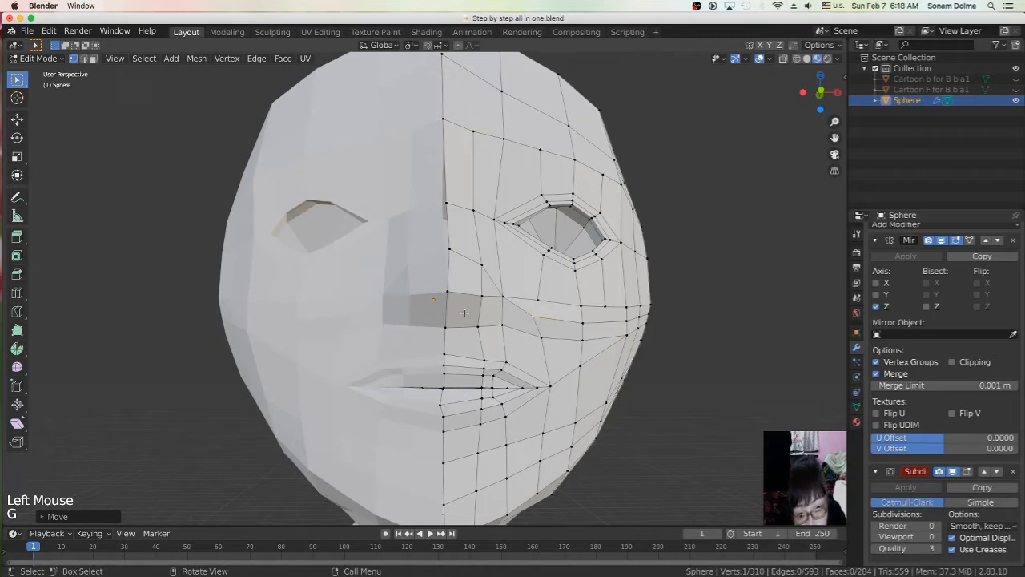
click(464, 312)
Step: Try to extrude the two faces under the nose inward and scale them down
mouse_move(466, 312)
middle_down()
mouse_move(398, 317)
mouse_move(468, 311)
mouse_move(547, 326)
mouse_move(469, 308)
middle_up()
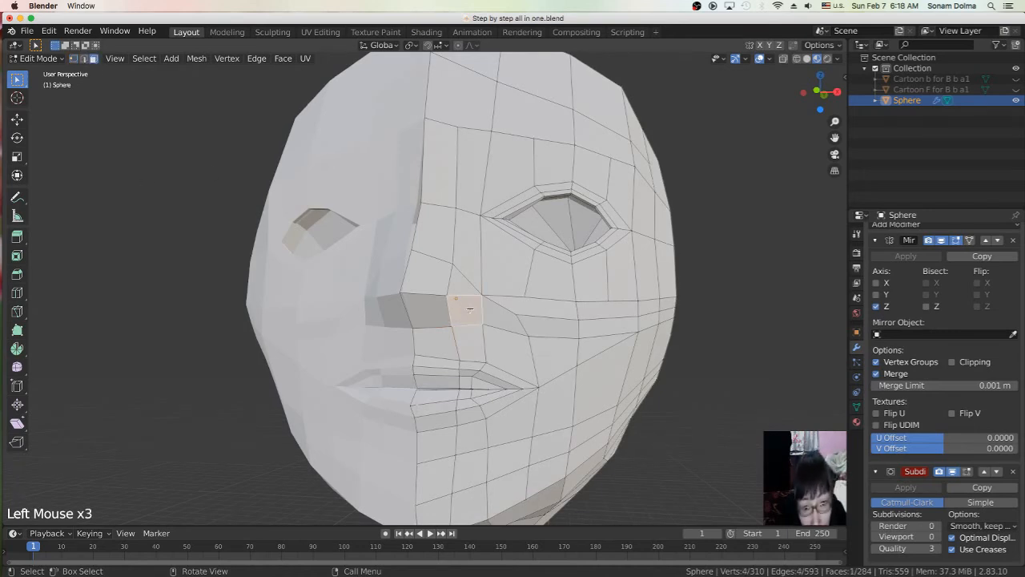
shift+click(421, 311)
middle_drag(425, 316, 371, 323)
scroll(412, 325, down, 2)
key(e)
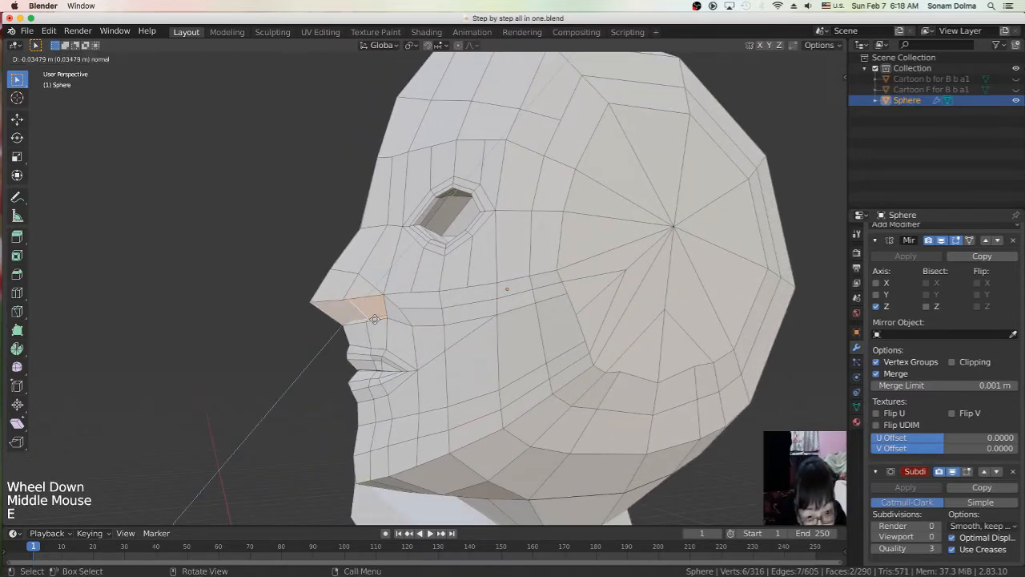
click(375, 315)
key(s)
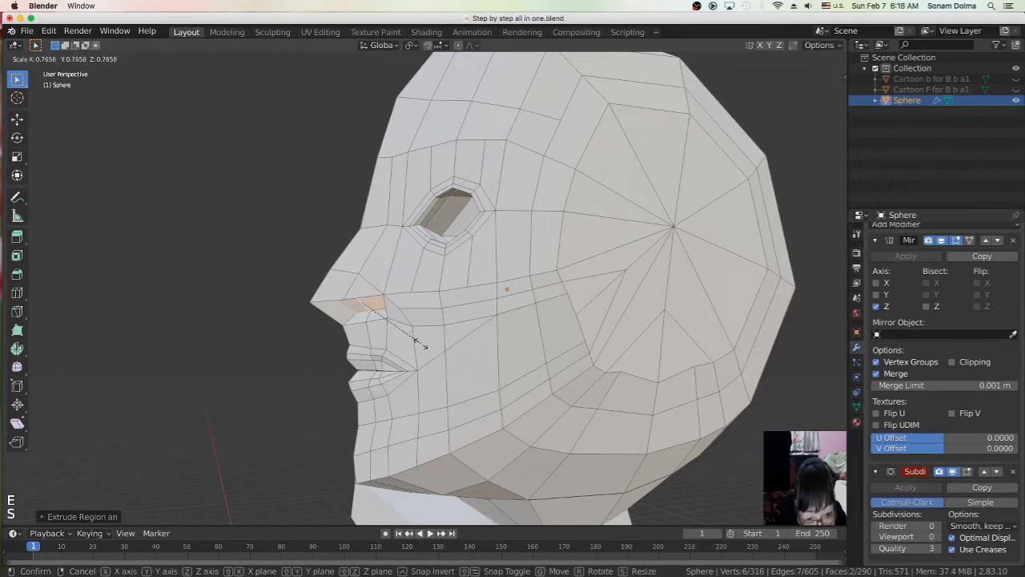
click(426, 356)
middle_drag(426, 358, 503, 353)
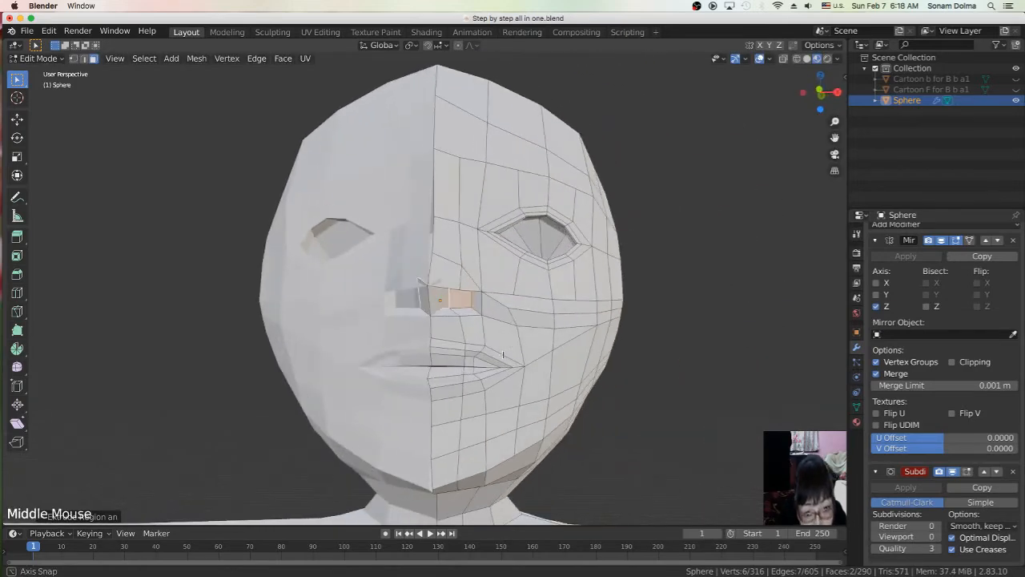
Step: Undo the extrusion and scaling of the faces under the nose
click(85, 31)
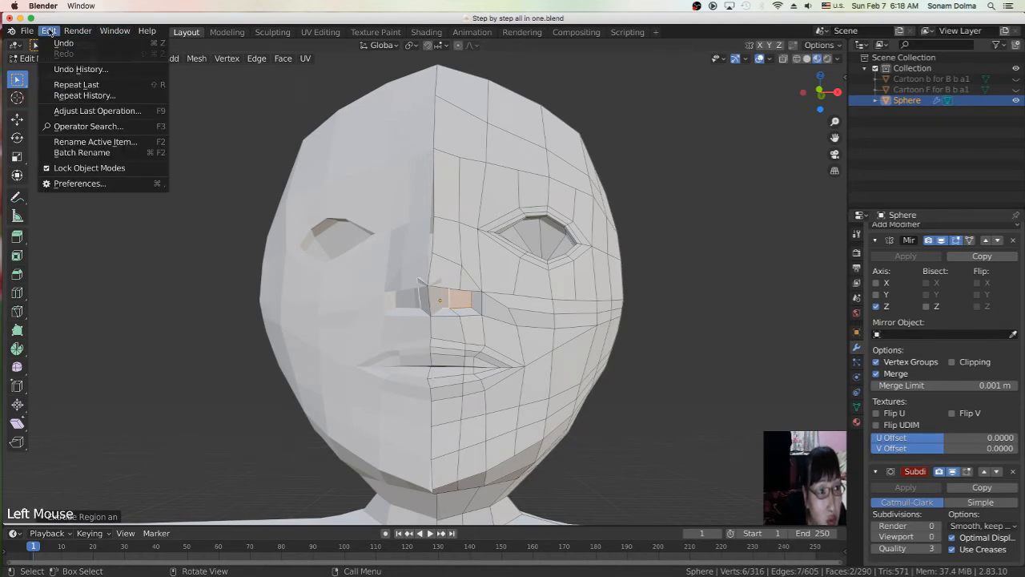
click(58, 43)
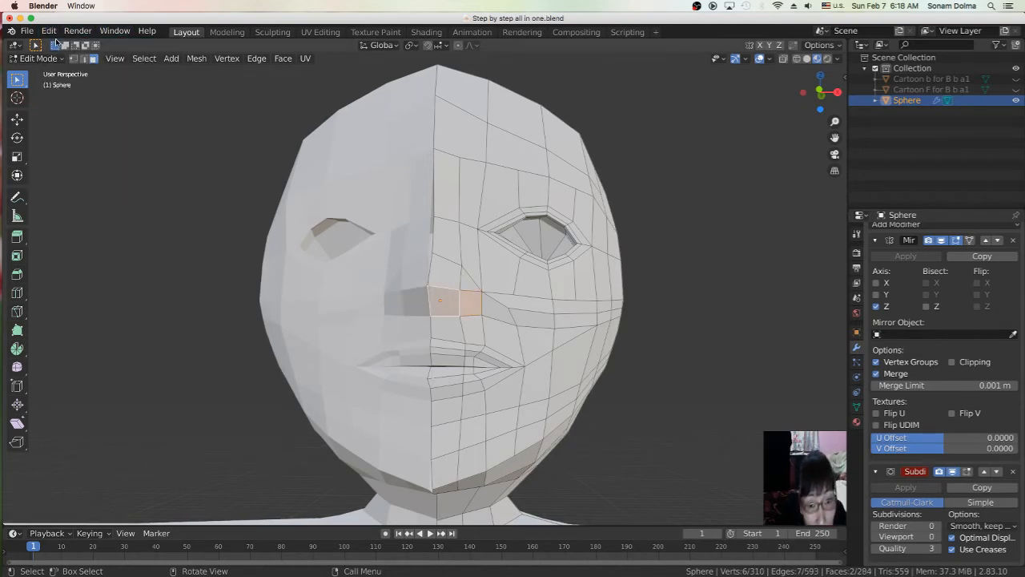
click(50, 31)
click(60, 43)
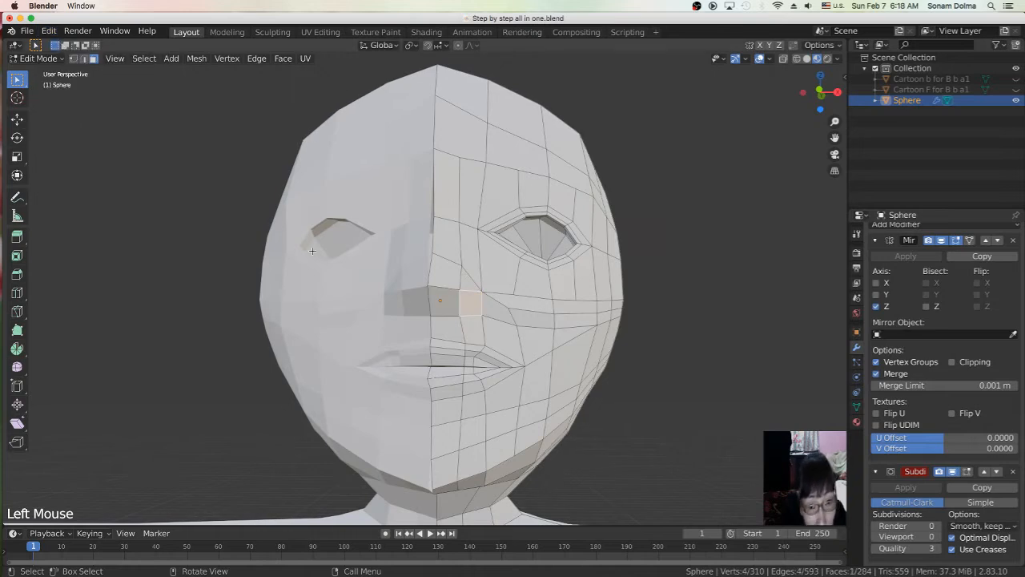
Step: Select both faces under the nose and extrude them in place twice, scaling each new pair slightly inward for the nostril rim
shift+click(441, 303)
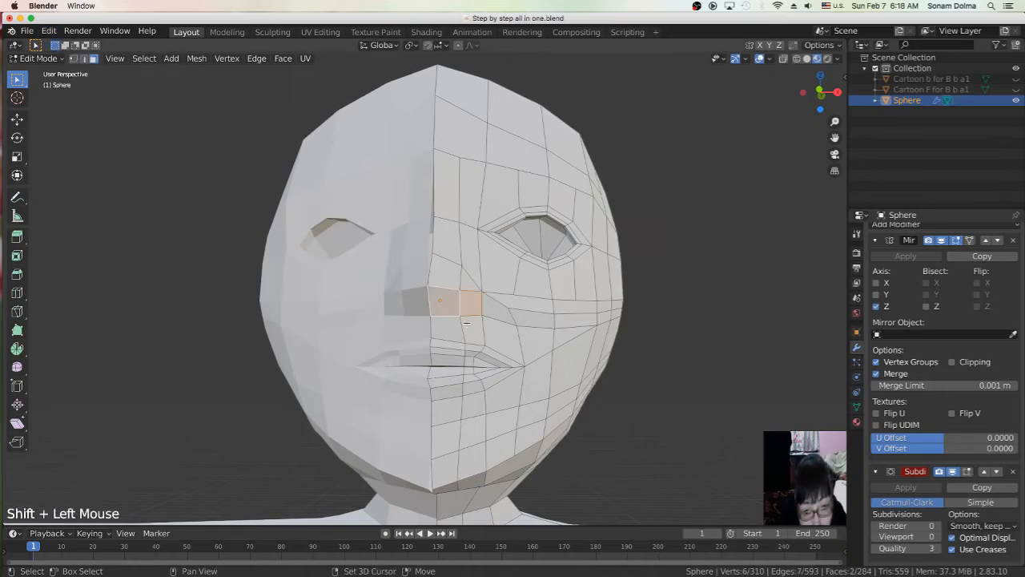
key(e)
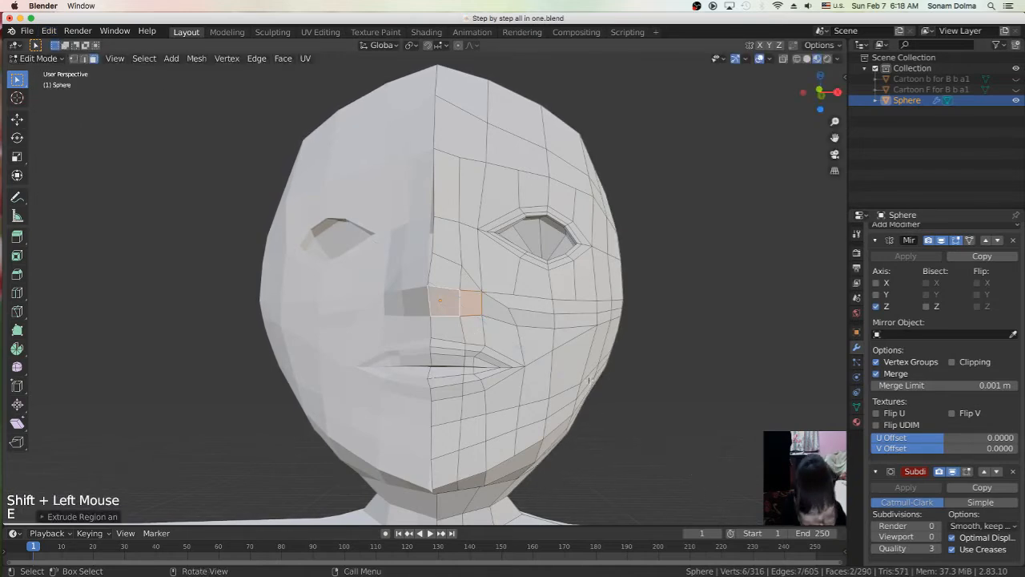
key(s)
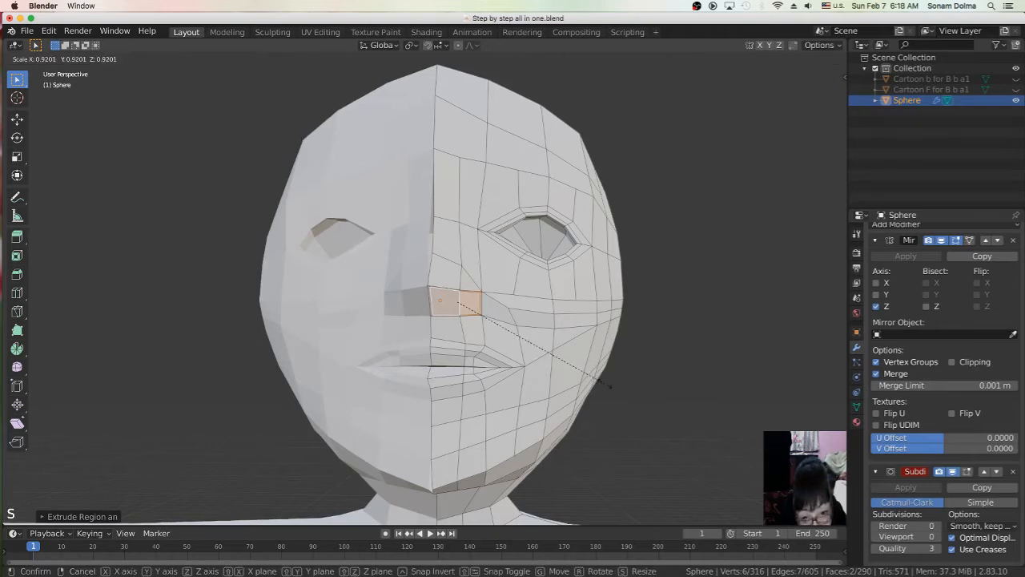
click(589, 376)
key(e)
right_click(540, 347)
key(s)
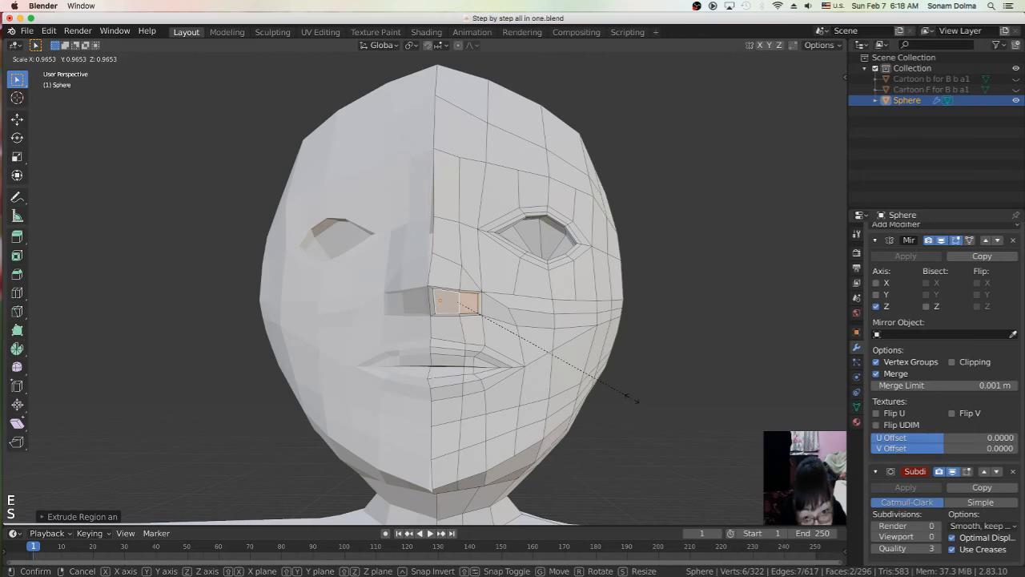
click(622, 396)
middle_drag(609, 389, 474, 384)
key(s)
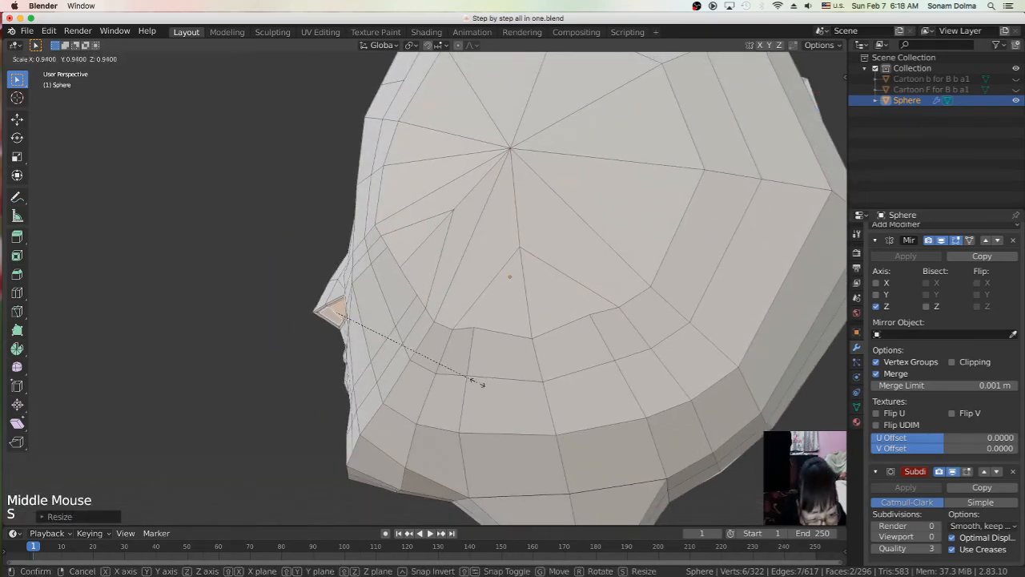
click(468, 381)
Step: Turn on X-Ray in side view, move the extruded nostril faces up into the nose and shrink them
middle_drag(380, 335, 777, 88)
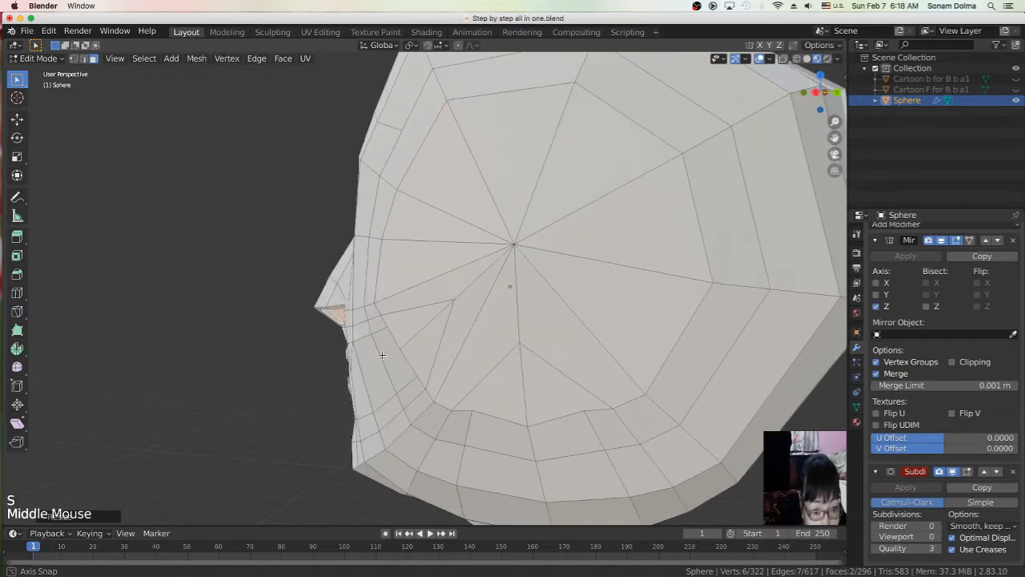
scroll(777, 88, down, 2)
click(784, 60)
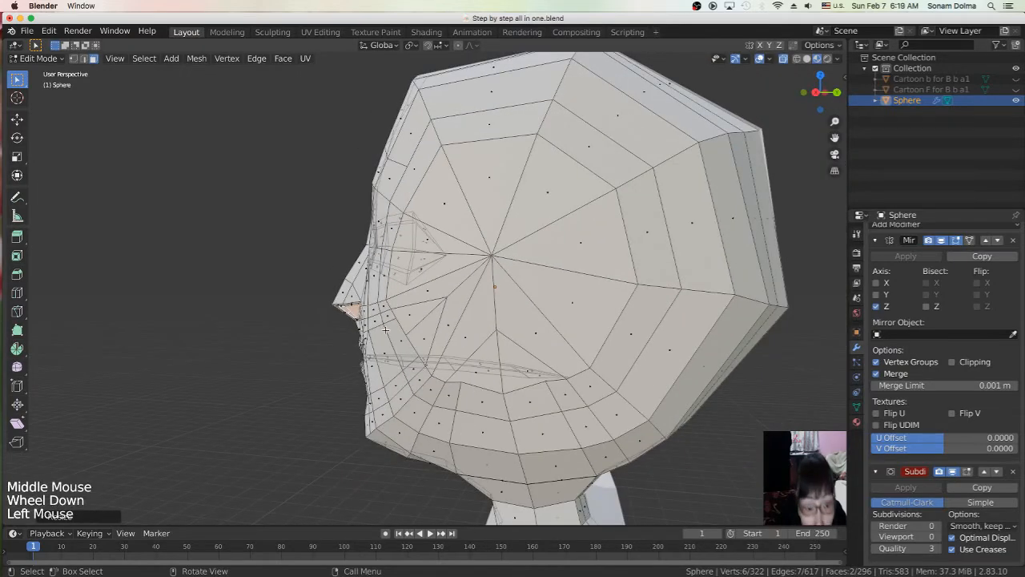
key(g)
click(382, 309)
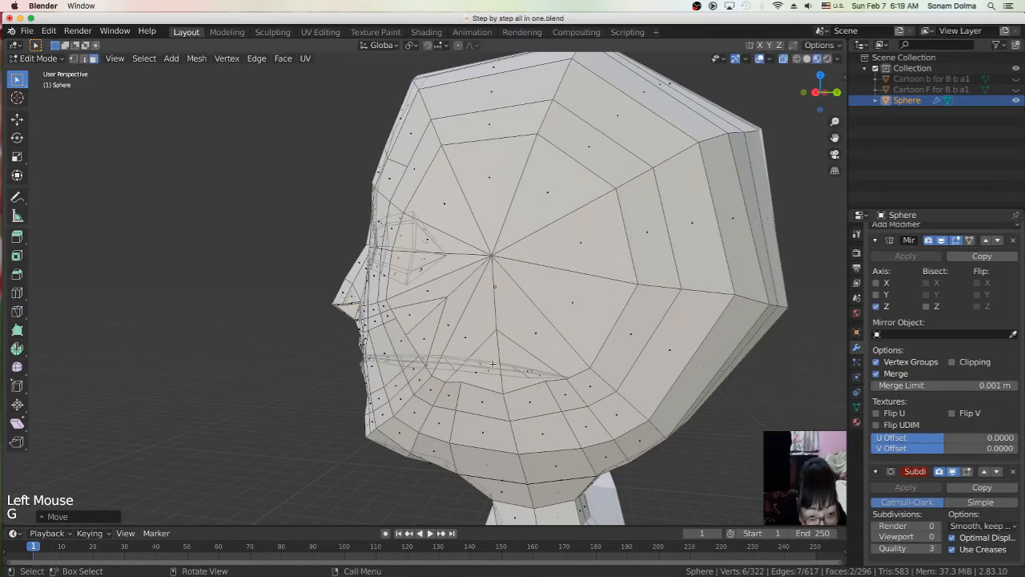
key(s)
click(442, 343)
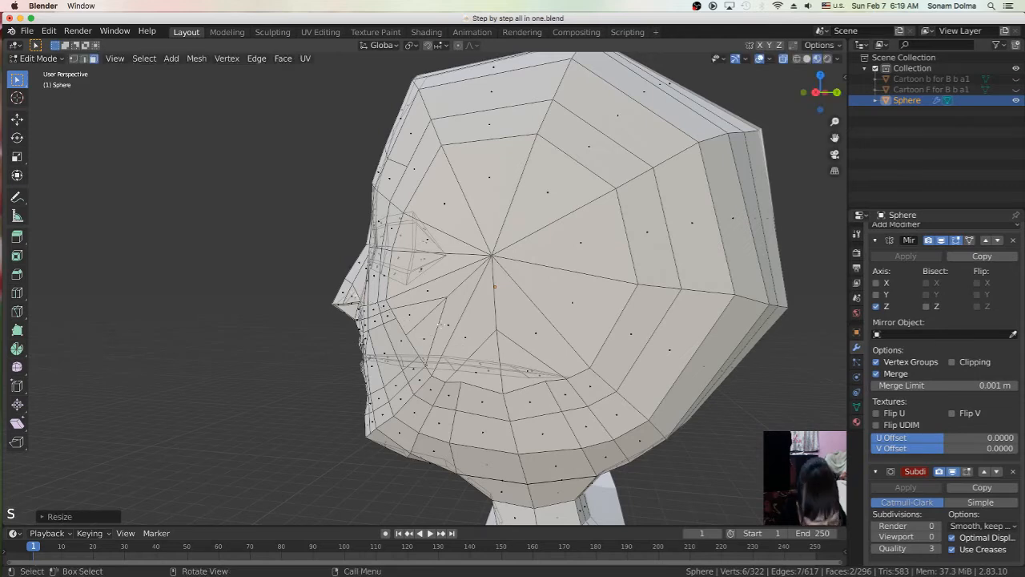
key(g)
click(439, 333)
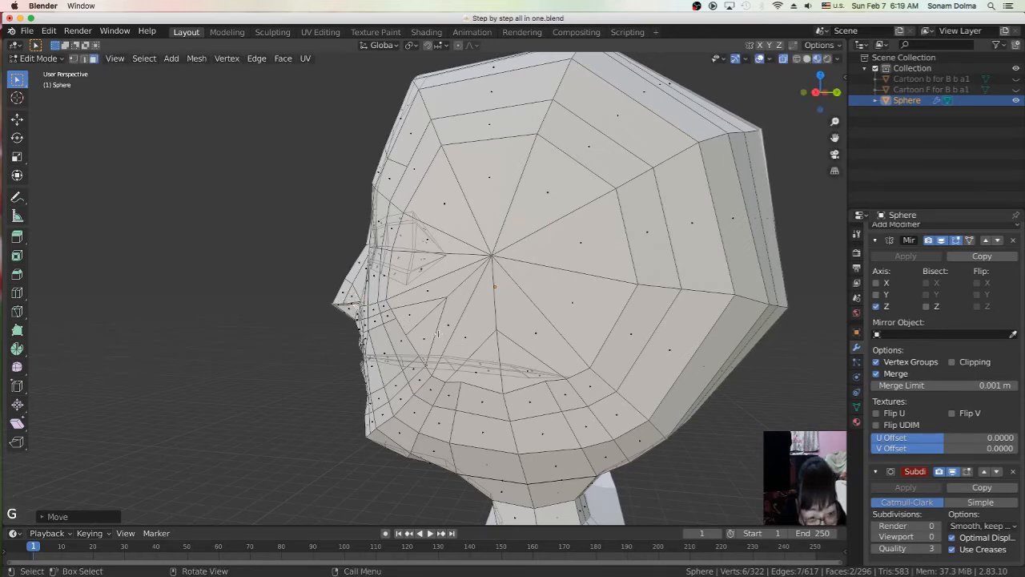
Step: Extrude the nostril faces about 0.12 m further into the nose, then rotate and reposition them in side view
key(e)
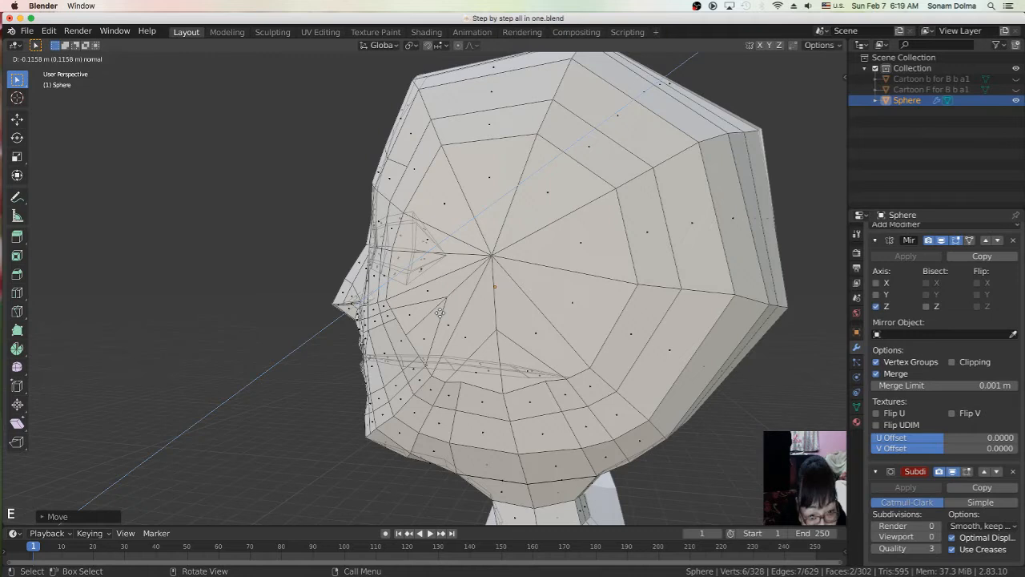
click(439, 312)
key(r)
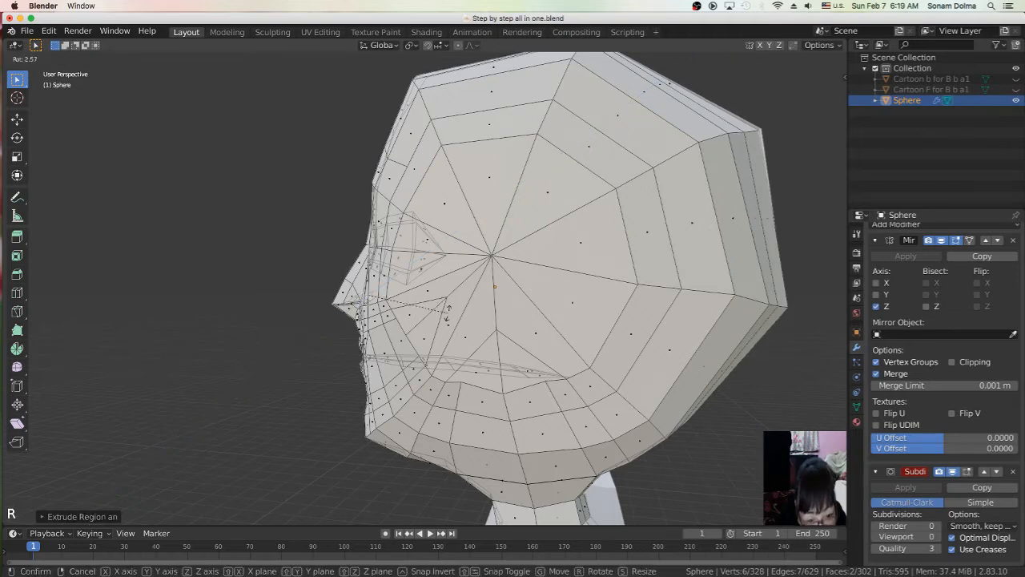
click(446, 312)
key(g)
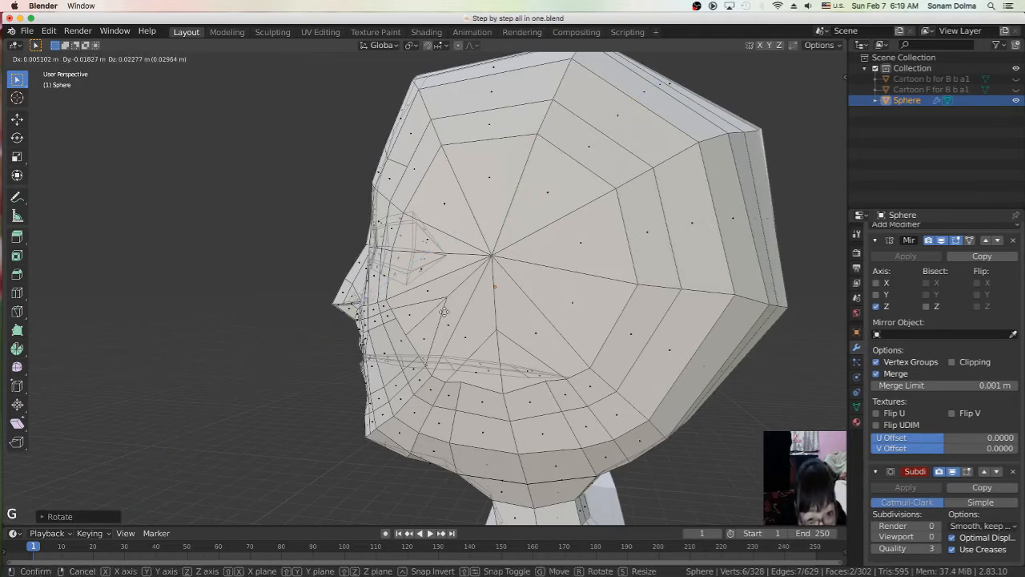
click(441, 309)
Step: Rotate the inner nostril faces and shift them sideways in front view
middle_drag(498, 350, 583, 315)
key(r)
click(597, 317)
key(g)
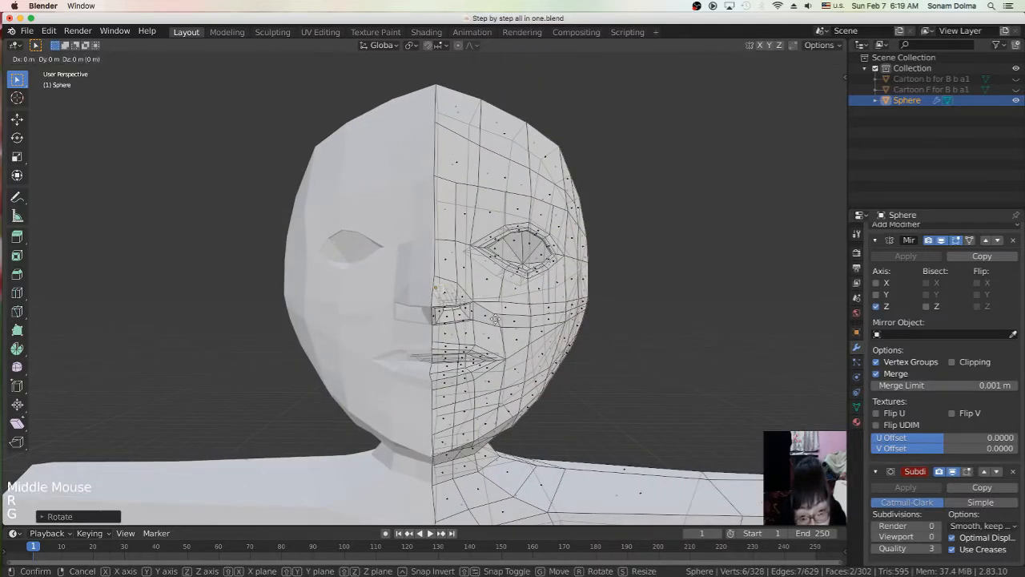
click(502, 319)
Step: Switch to vertex selection and reposition the nostril rim vertices nearest the centre of the nose
middle_drag(501, 349, 499, 325)
scroll(486, 322, up, 3)
click(486, 322)
scroll(487, 322, down, 2)
scroll(498, 324, up, 2)
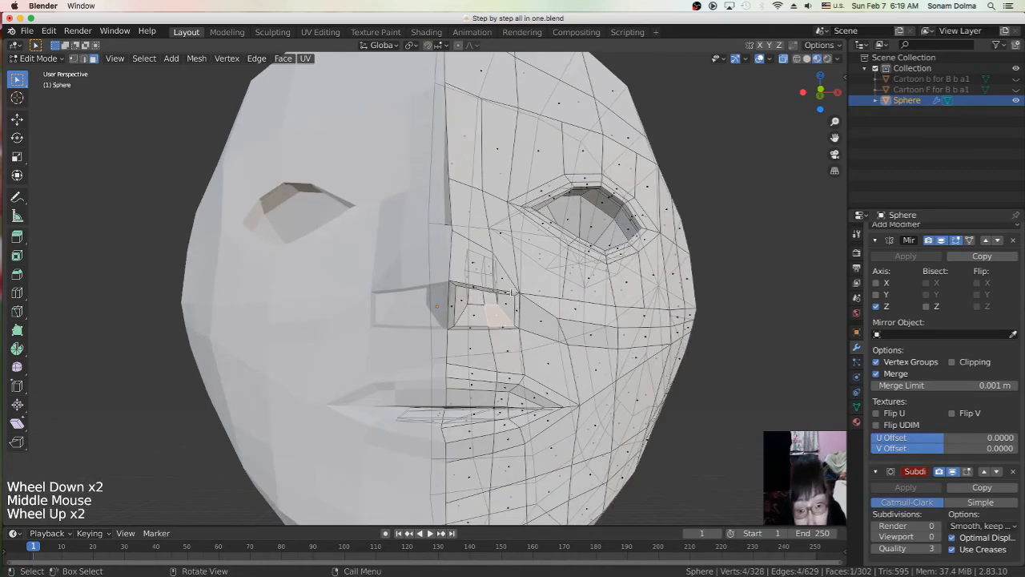
click(500, 295)
click(72, 58)
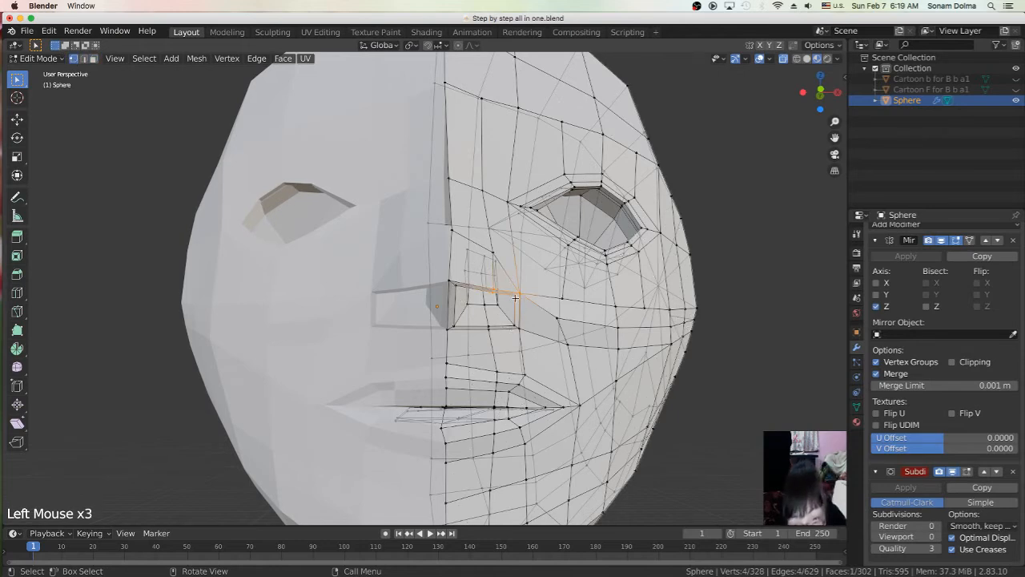
key(g)
click(463, 288)
key(g)
click(462, 311)
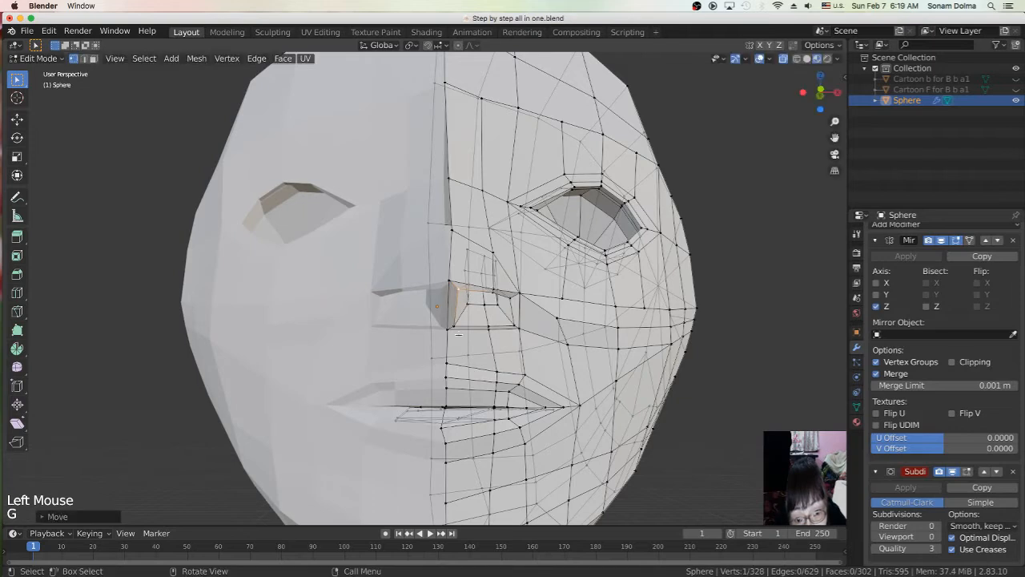
key(g)
click(460, 319)
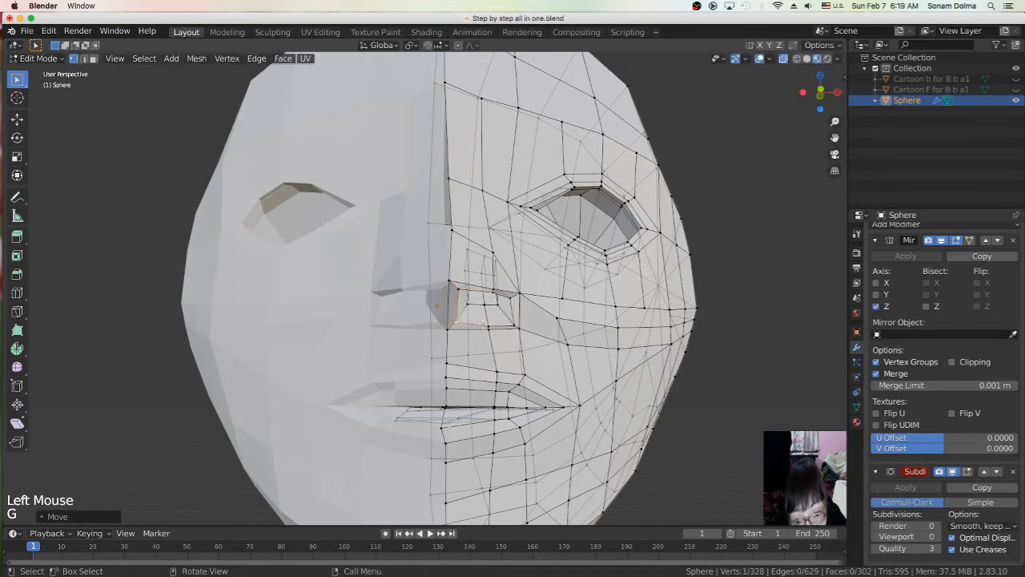
Step: Adjust the vertices along the lower and outer edge of the nostril rim
key(g)
click(484, 320)
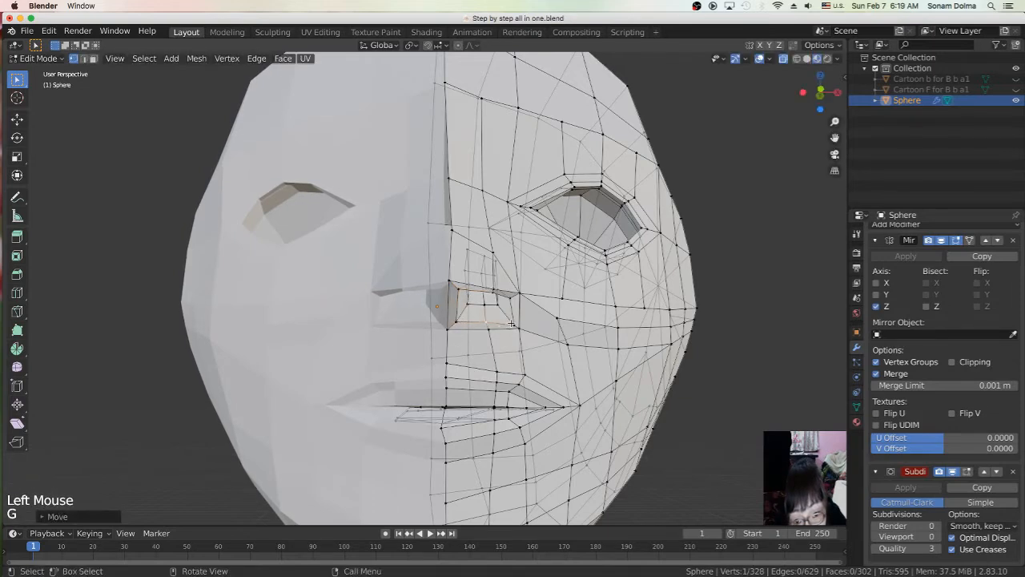
click(511, 323)
key(g)
click(509, 320)
click(509, 303)
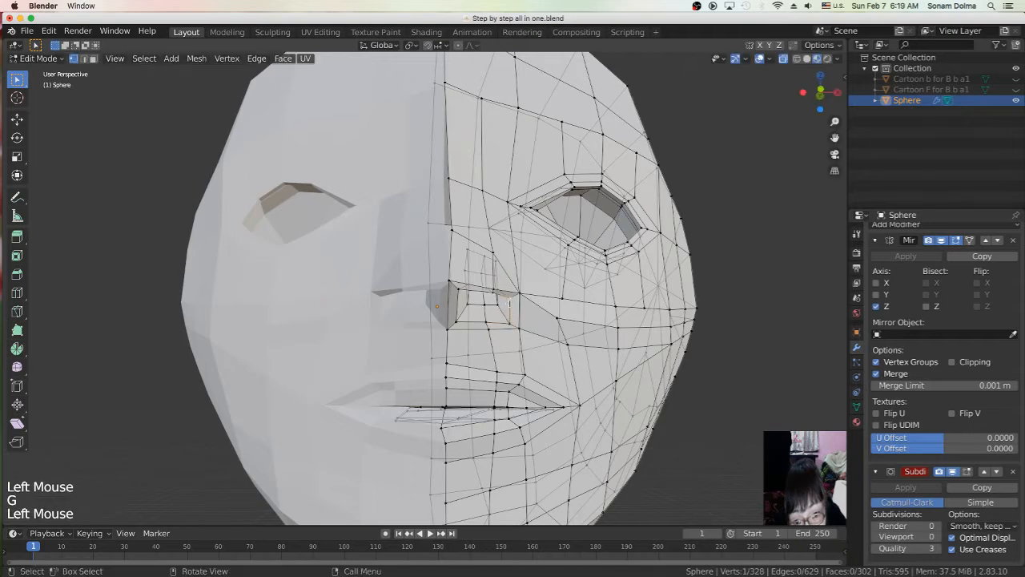
key(g)
click(509, 298)
Step: Adjust the vertex on the upper nostril rim and the one above it on the side of the nose
click(496, 285)
click(496, 285)
key(g)
click(489, 256)
key(g)
Step: Move the two nose bridge vertices beside the mirror seam slightly toward the centre line
click(455, 232)
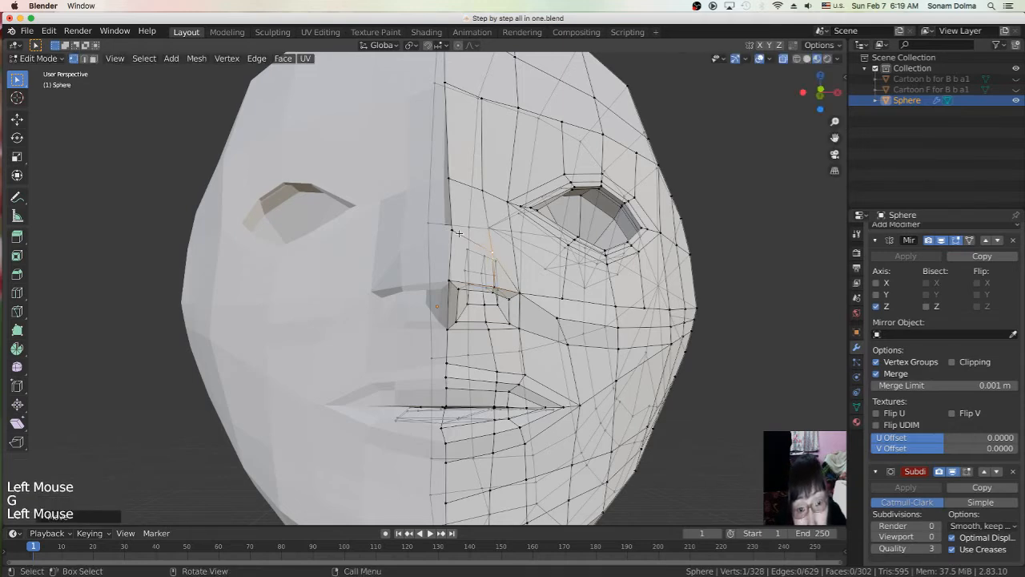
key(g)
click(450, 233)
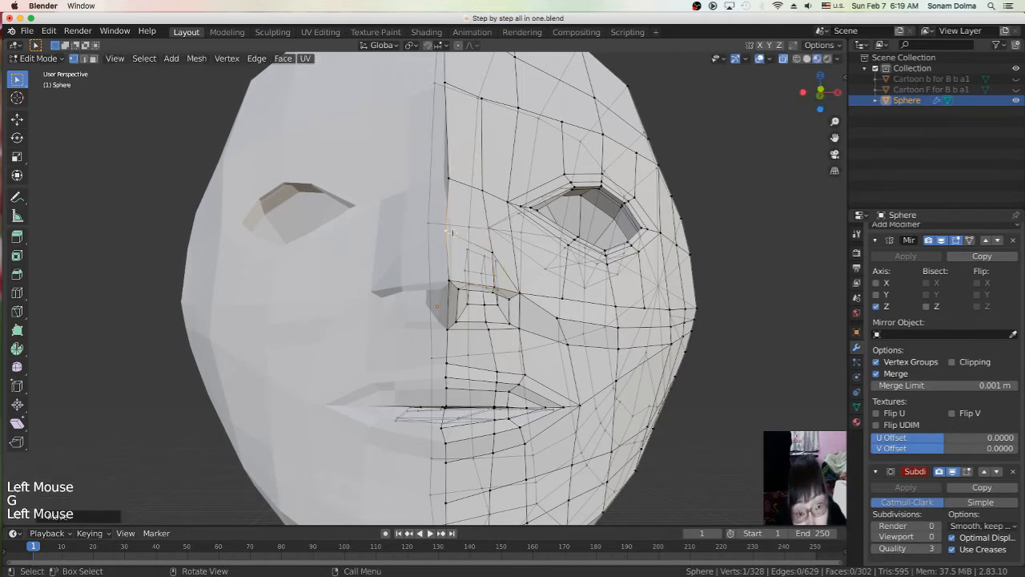
click(448, 178)
key(g)
click(484, 186)
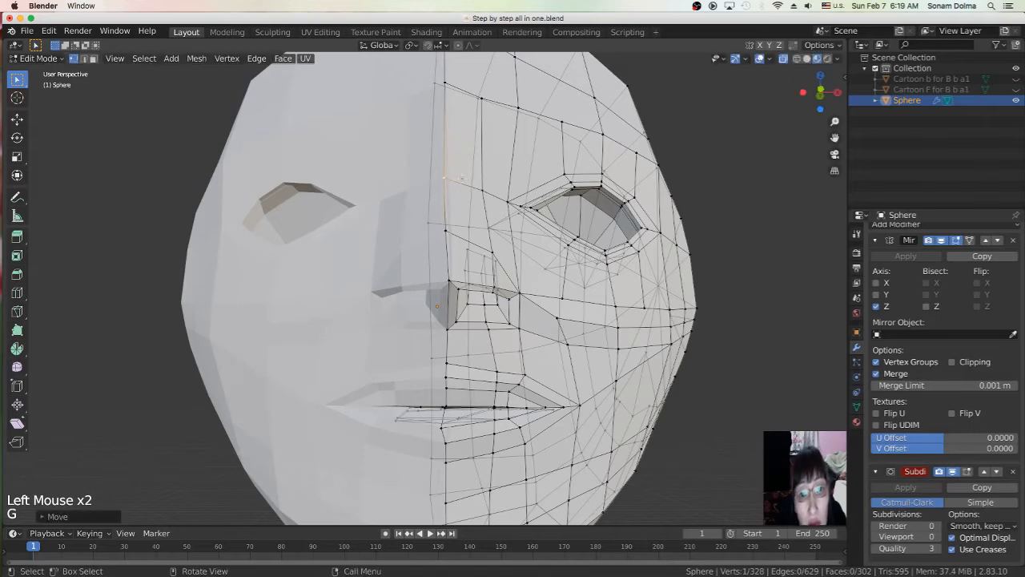
Step: Nudge the vertex on the side of the nose bridge and the upper nostril rim vertex
key(g)
scroll(484, 186, down, 2)
middle_drag(485, 187, 493, 295)
scroll(495, 298, up, 1)
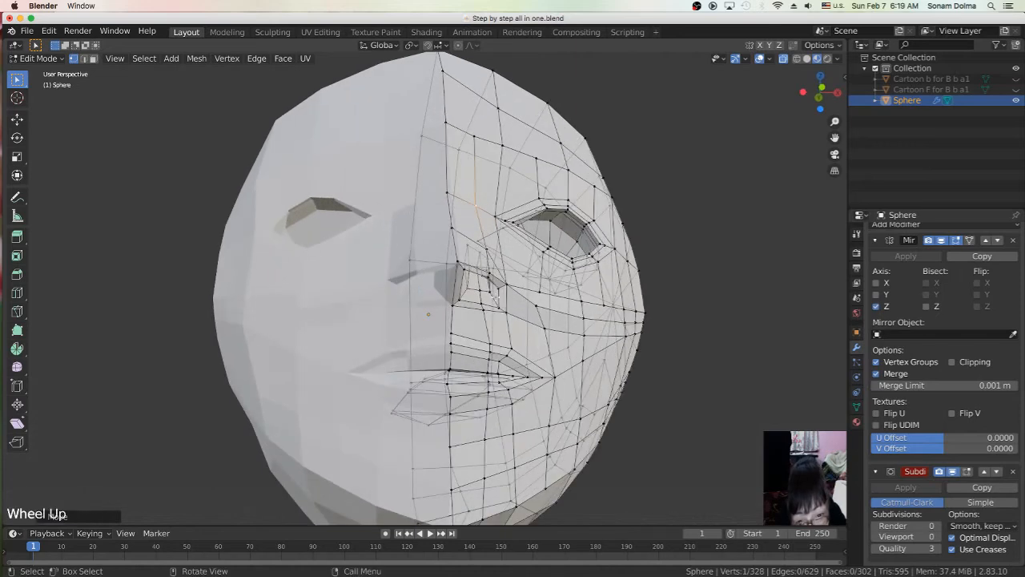
click(490, 270)
key(g)
click(501, 295)
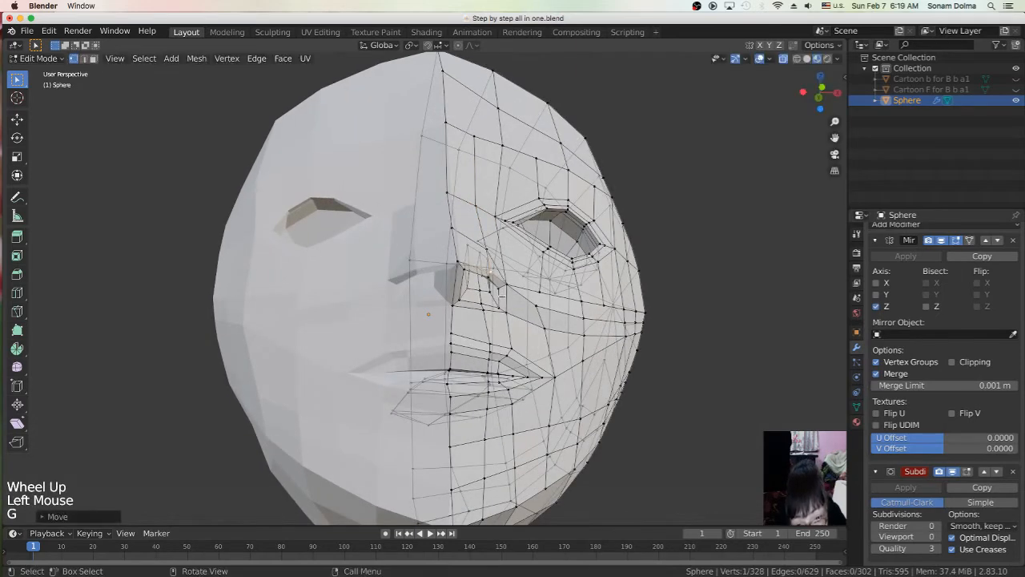
Step: Reposition the vertices along the lower edge of the nostril
click(481, 307)
key(g)
click(482, 304)
click(485, 311)
key(g)
click(456, 301)
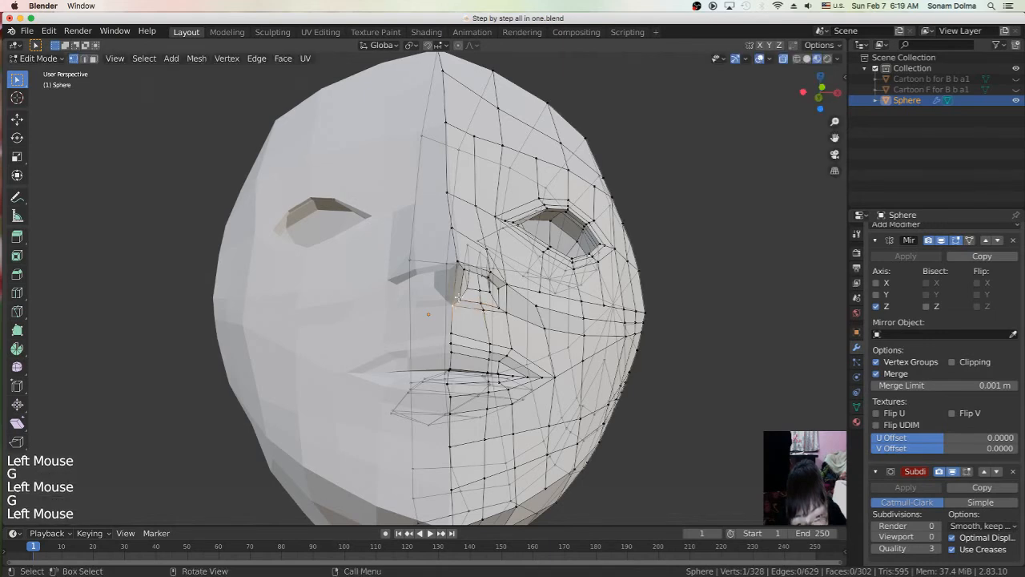
Step: Knife-cut a new edge across the face between the nose tip's underside and the nostril rim
click(457, 262)
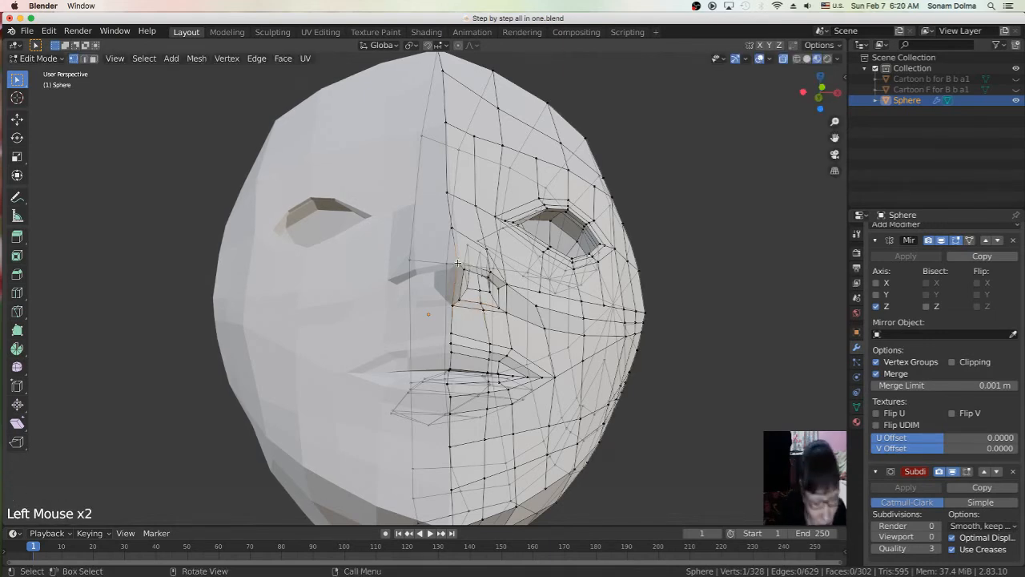
key(k)
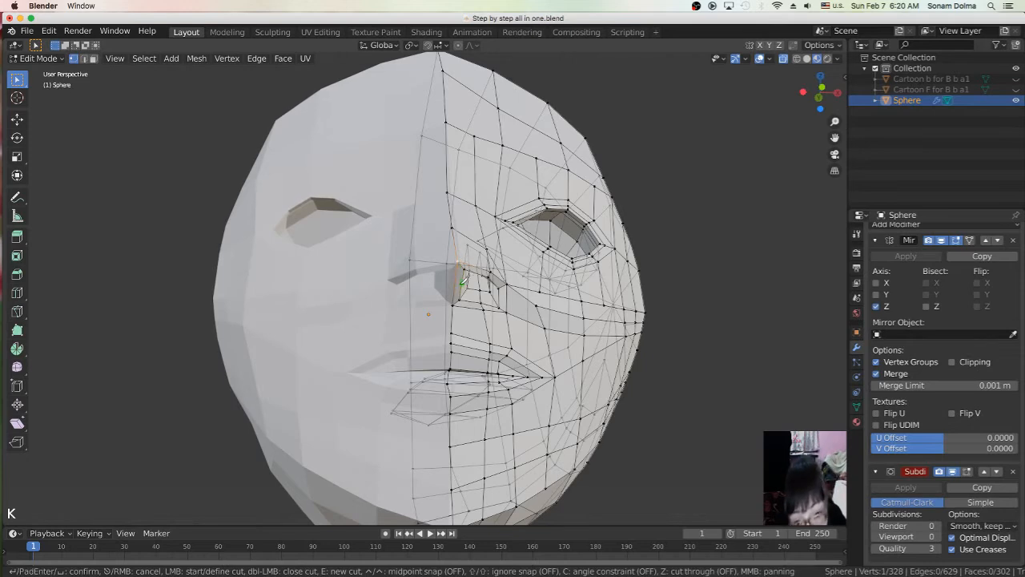
click(454, 281)
key(Return)
click(456, 280)
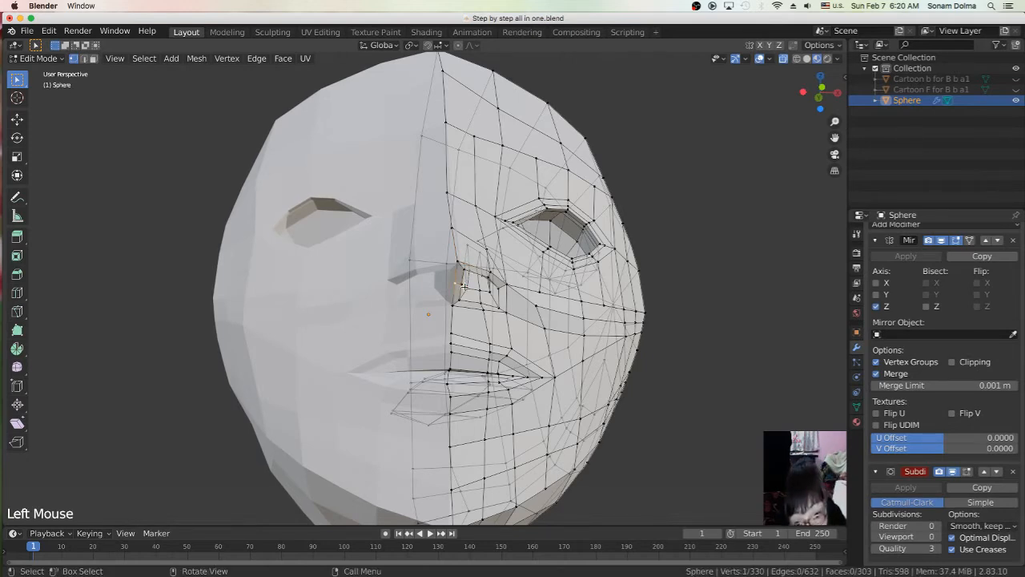
Step: Move the new cut vertex and the lower nostril rim vertices to widen the nostril opening
key(g)
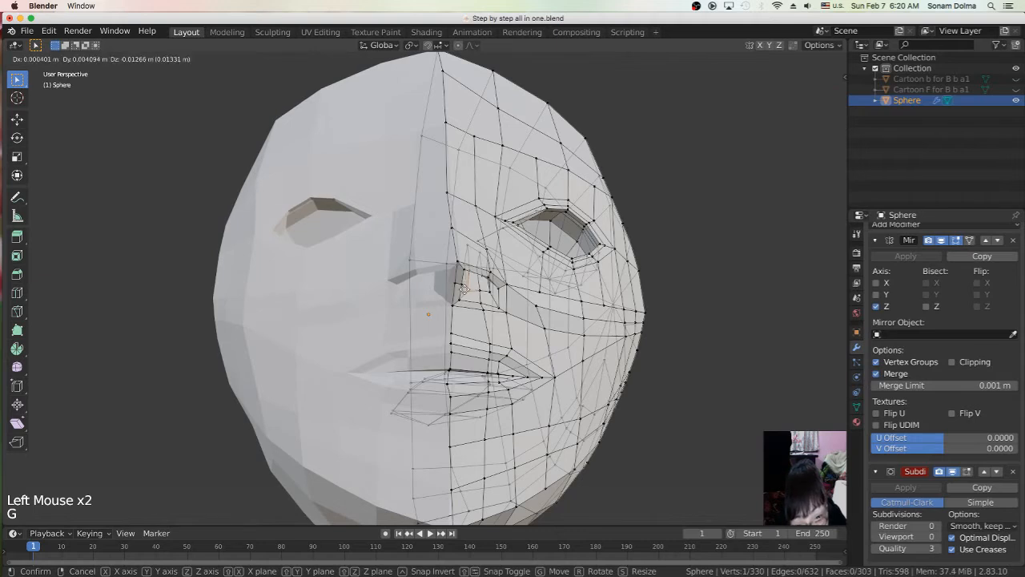
click(465, 289)
key(g)
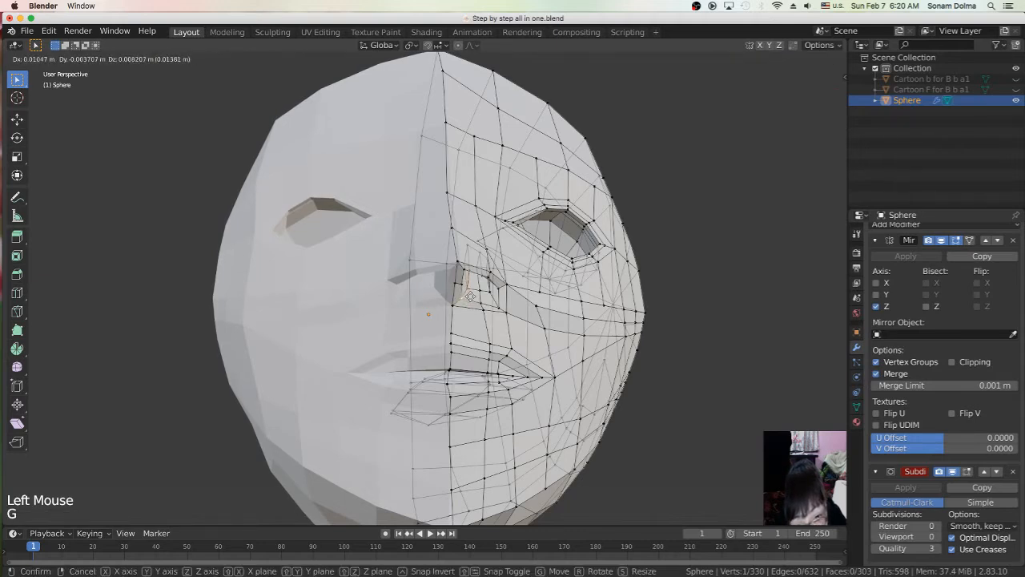
click(468, 296)
key(g)
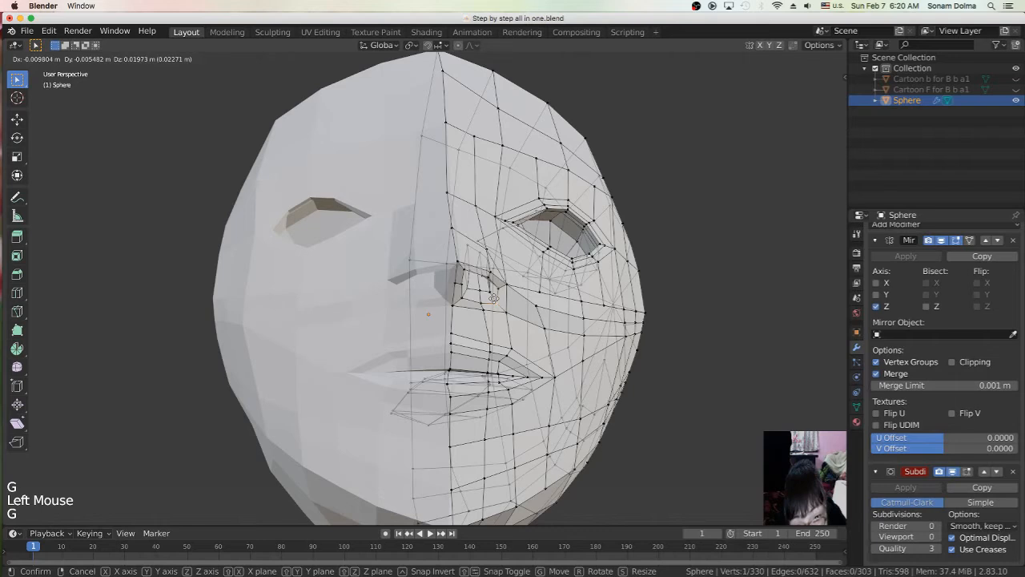
Step: Reposition the upper inner nostril rim vertices beside the nose tip
click(479, 271)
key(g)
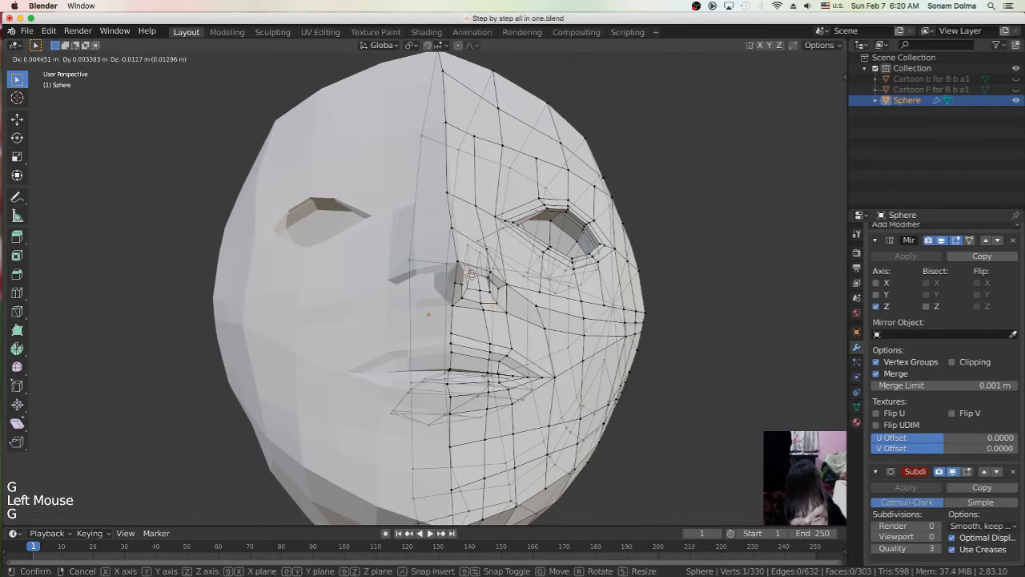
click(472, 275)
key(g)
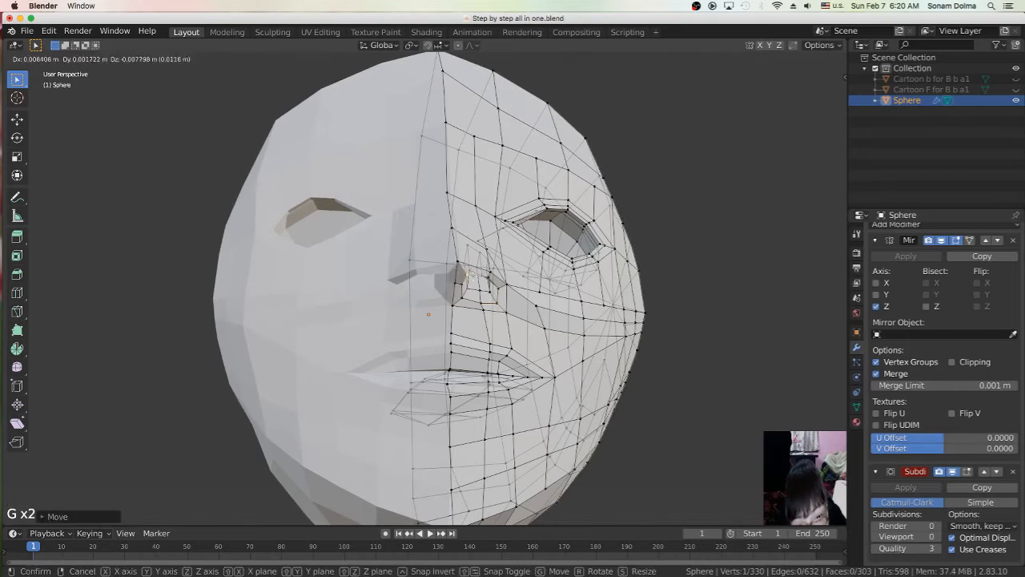
click(463, 281)
click(464, 286)
key(g)
click(462, 285)
Step: Knife-cut an edge from the nostril wing vertex across the side of the nose to the centre line
middle_drag(474, 271, 464, 290)
click(462, 288)
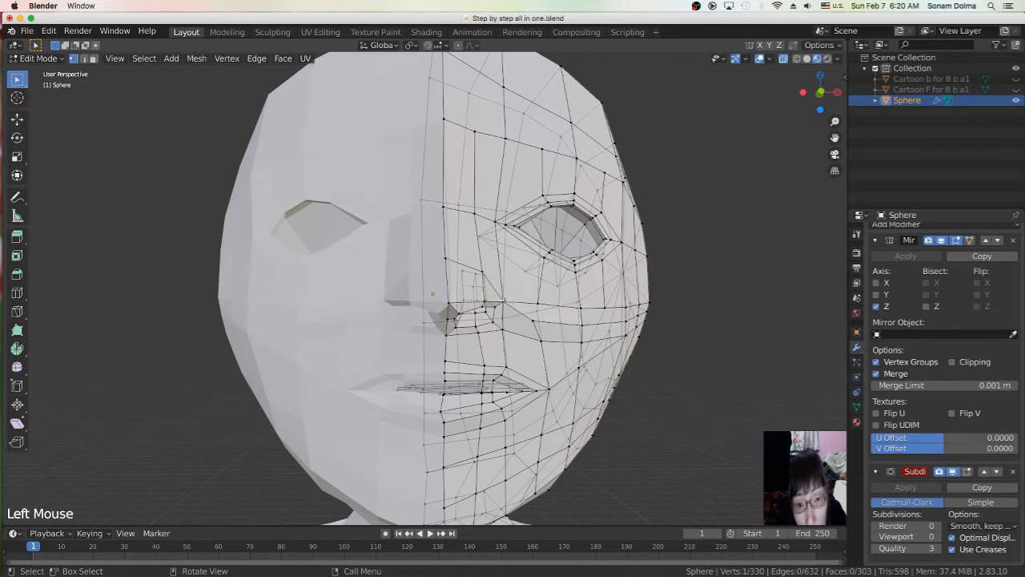
key(k)
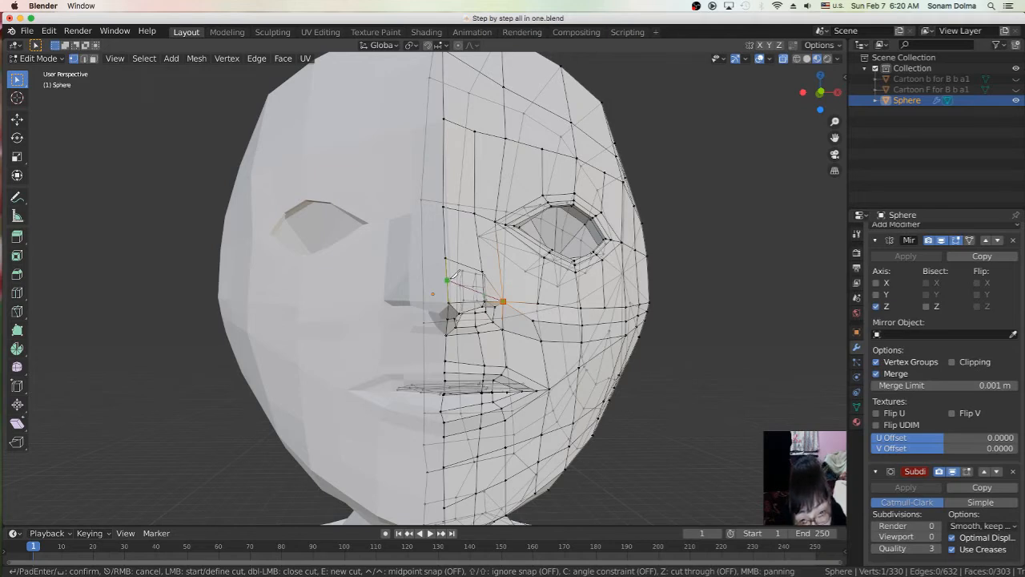
click(446, 281)
key(Return)
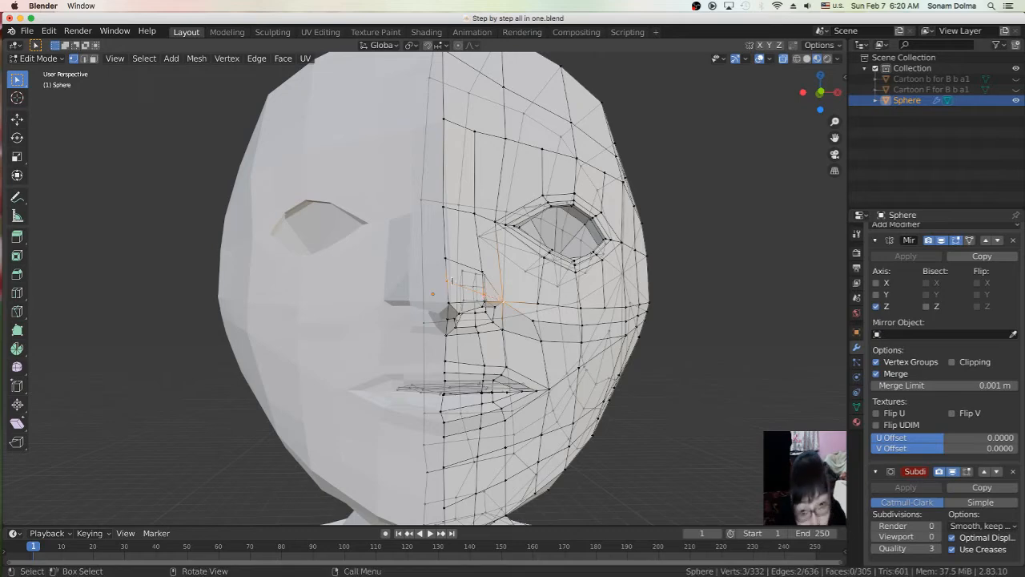
Step: Move the new cut's vertex on the side of the nose, adjusting it from the front and in profile
key(g)
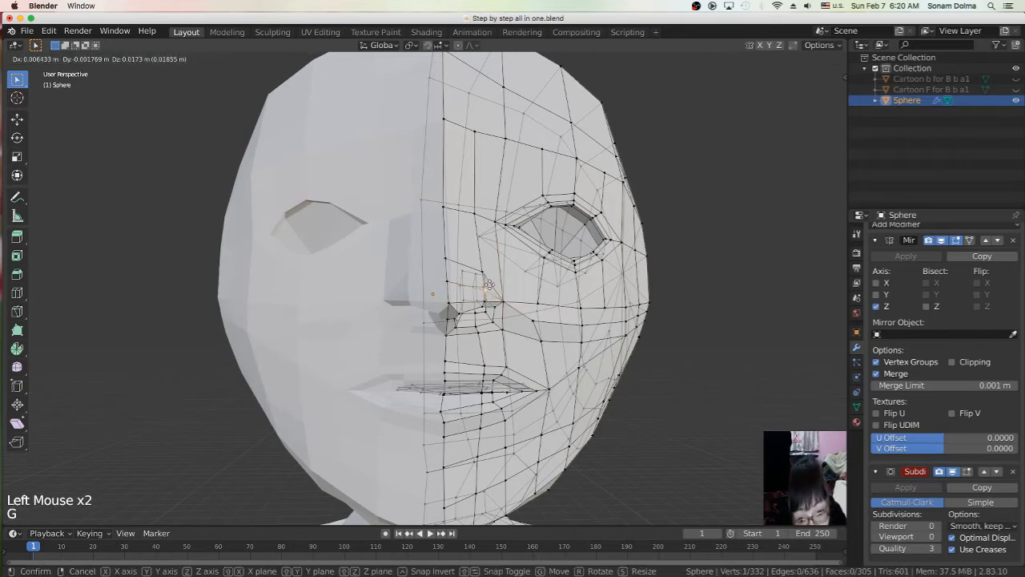
middle_click(478, 300)
middle_drag(478, 300, 341, 302)
key(g)
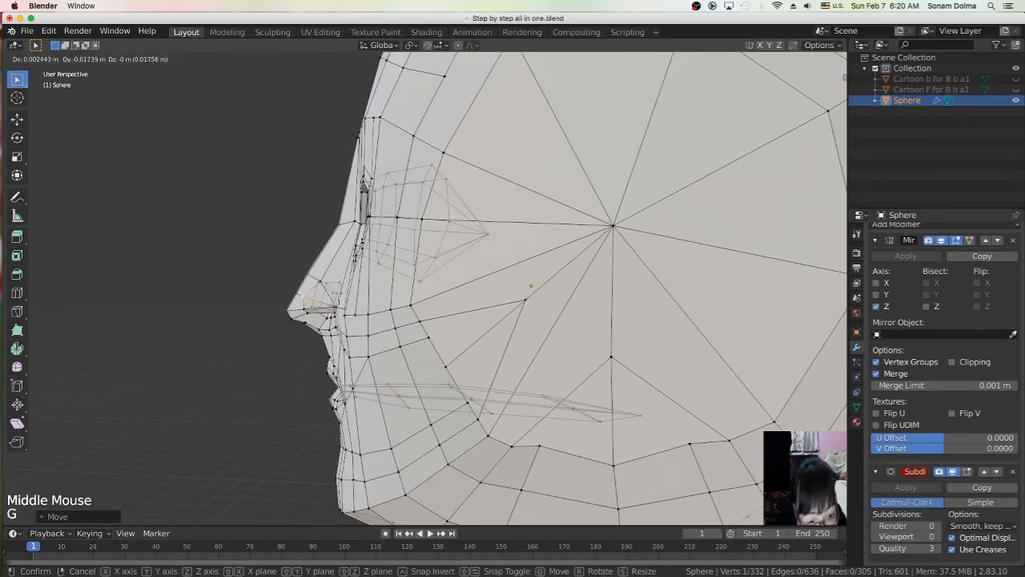
click(339, 301)
Step: Reshape the nose tip in profile by moving its foremost vertex and the one just beneath it
key(g)
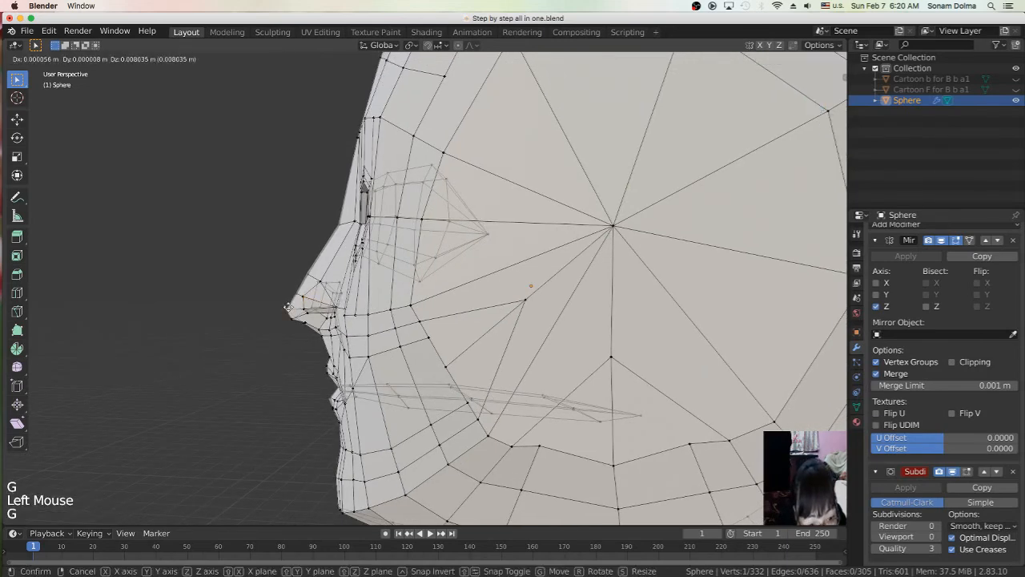
click(288, 309)
middle_drag(289, 331, 304, 329)
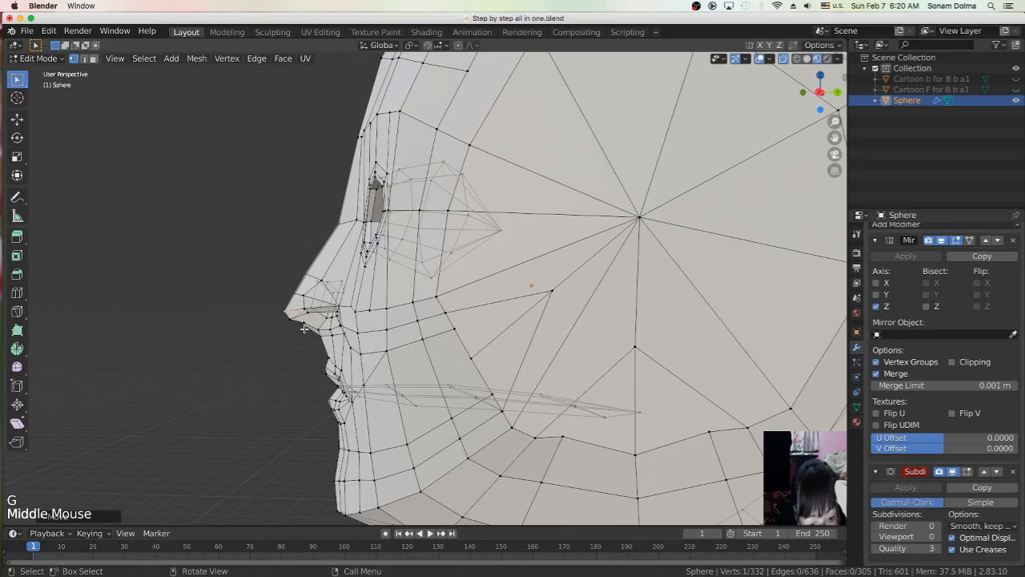
click(305, 329)
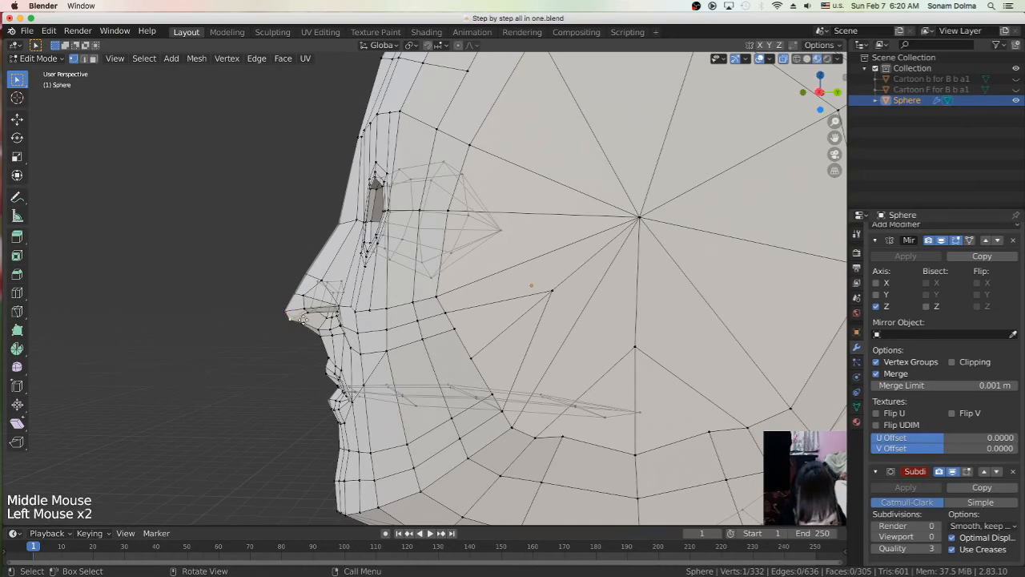
key(g)
click(289, 310)
key(g)
click(289, 310)
Step: Reposition the vertex on the side of the nose above the nostril in profile view
key(g)
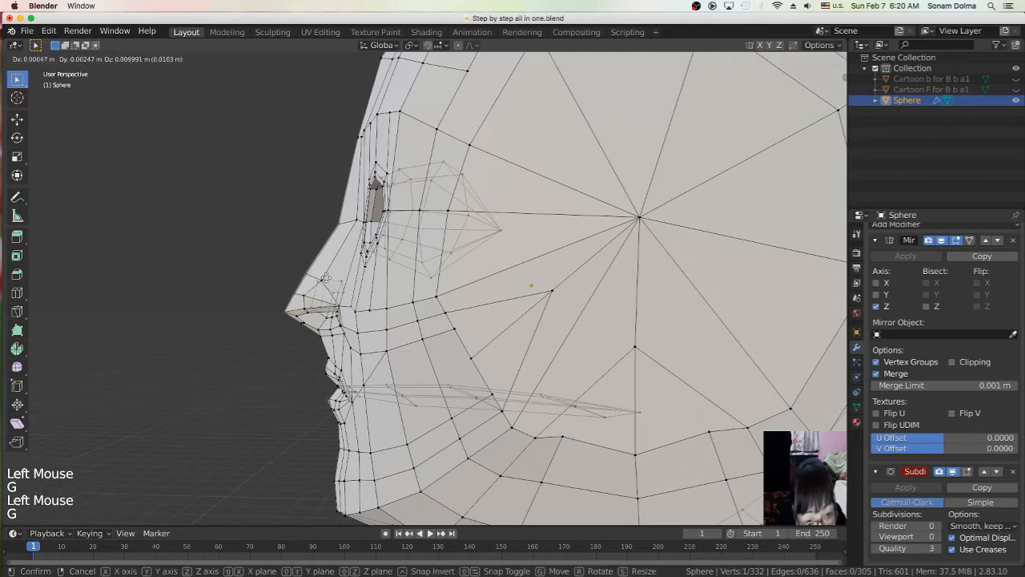
click(371, 299)
key(g)
right_click(326, 280)
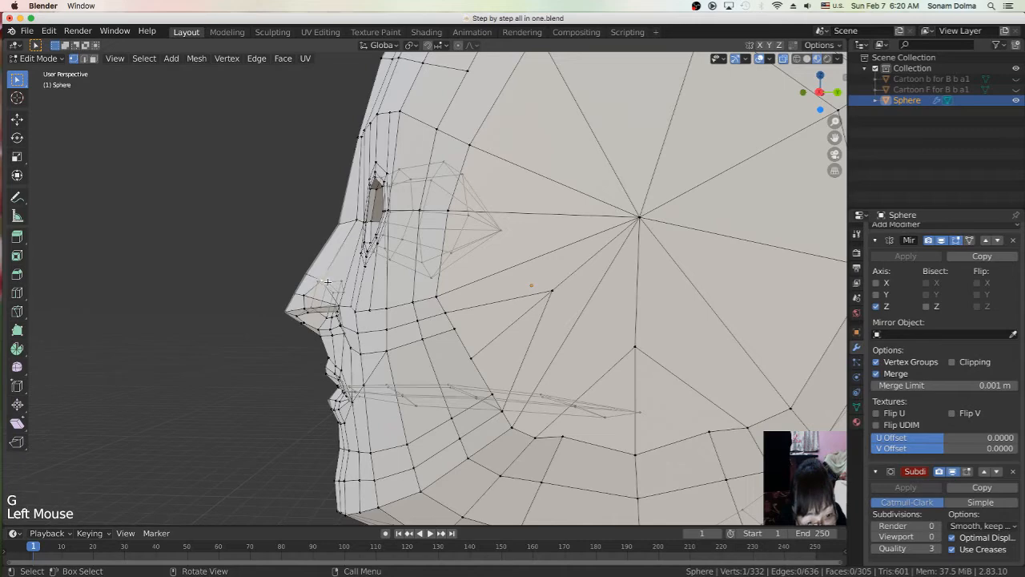
key(g)
click(324, 279)
middle_drag(324, 280, 339, 302)
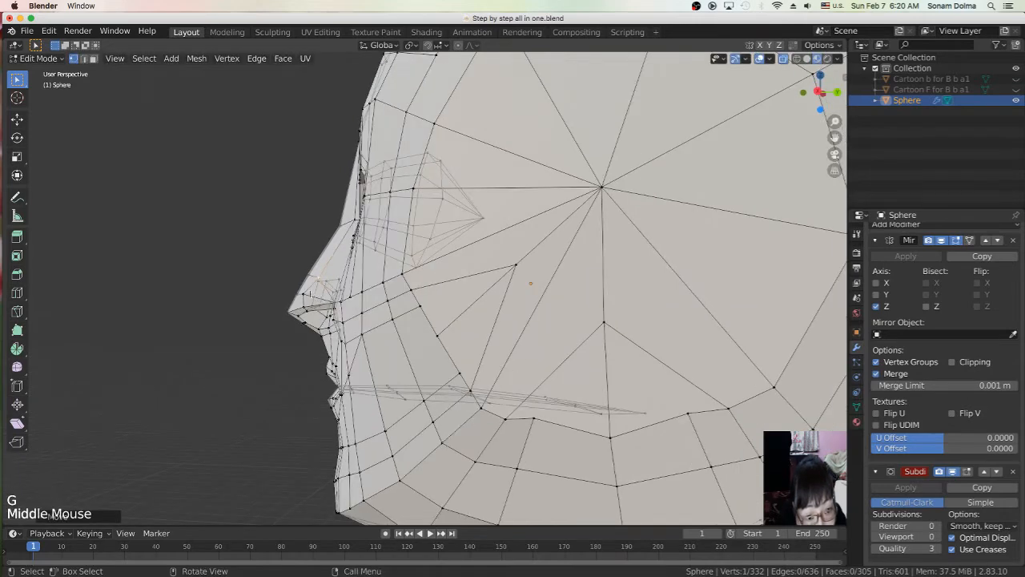
Step: Fine-tune the side vertex just behind the nose tip
click(310, 294)
key(g)
click(312, 294)
key(g)
click(314, 294)
Step: Turn on proportional editing and move the cheek vertex with a reduced influence radius
middle_drag(314, 294, 641, 343)
click(577, 314)
key(g)
click(577, 315)
key(o)
key(g)
scroll(577, 316, up, 11)
click(578, 317)
Step: Reshape the area around the eye and forehead by moving one vertex in each with proportional falloff
click(550, 265)
key(g)
click(514, 216)
click(490, 132)
key(g)
click(493, 131)
Step: Adjust the vertex beside the nostril and the centre vertex at the base of the nose
middle_drag(492, 136, 417, 233)
scroll(512, 280, up, 2)
click(516, 309)
key(g)
click(516, 317)
click(443, 353)
key(g)
click(446, 352)
Step: Move the vertex beside the inner eye corner slightly toward the nose with proportional editing
scroll(447, 352, down, 1)
middle_drag(447, 352, 453, 364)
click(495, 230)
key(g)
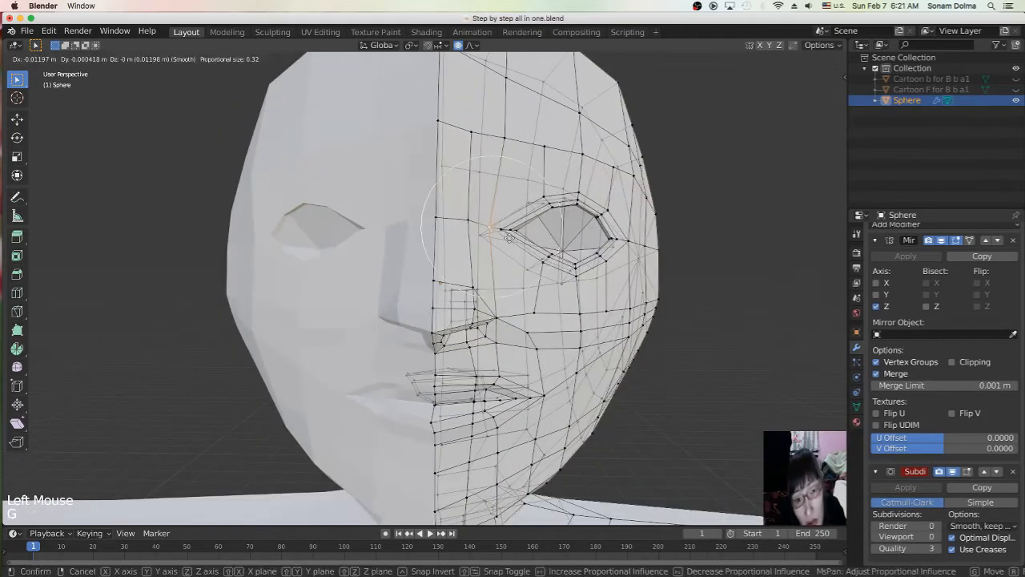
click(510, 238)
Step: Adjust the outline of the upper side of the head by moving its outer vertex
scroll(509, 238, down, 3)
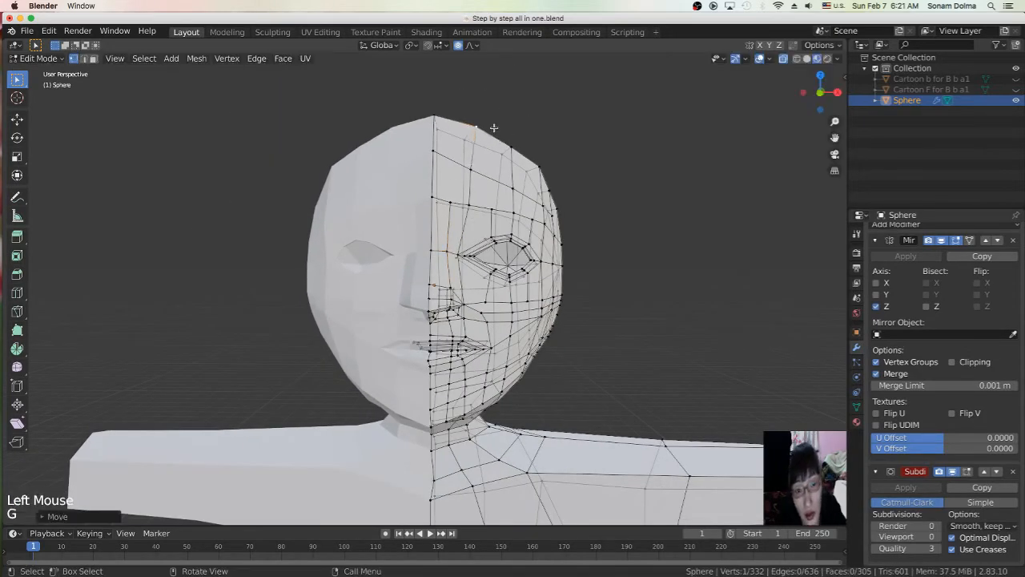
scroll(494, 128, down, 3)
scroll(494, 128, up, 4)
click(568, 171)
key(g)
click(575, 172)
Step: Reposition the lower jaw vertices near the chin from the side
middle_drag(560, 481, 397, 456)
click(403, 446)
key(g)
click(433, 413)
click(398, 437)
click(389, 444)
key(g)
click(381, 450)
key(g)
click(397, 433)
Step: Knife-cut a new edge up the side of the jaw and reposition its lower vertex
key(k)
click(432, 406)
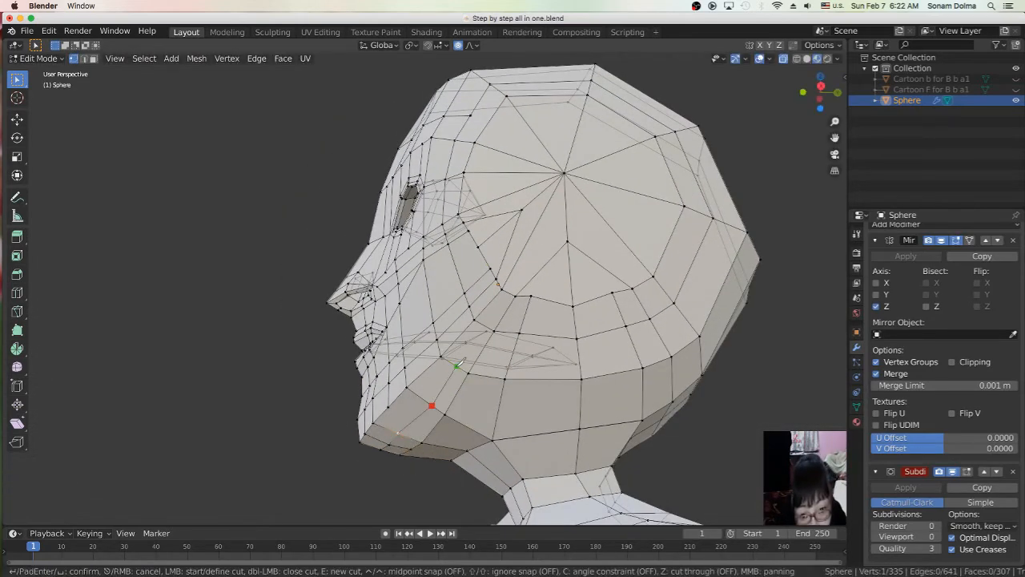
click(455, 365)
key(Return)
click(432, 406)
key(g)
click(436, 410)
Step: Select the edge loop where the head meets the neck, then scale and move it to reshape the area
mouse_move(436, 410)
middle_down()
mouse_move(528, 396)
mouse_move(560, 437)
mouse_move(320, 439)
mouse_move(496, 448)
mouse_move(471, 492)
mouse_move(553, 424)
mouse_move(437, 422)
middle_up()
scroll(501, 400, down, 2)
alt+click(515, 386)
key(s)
click(536, 414)
key(g)
click(510, 417)
key(s)
click(549, 433)
key(g)
Step: Reposition the vertices along the underside of the chin
scroll(496, 449, up, 2)
click(464, 459)
key(g)
scroll(471, 481, down, 2)
click(460, 418)
key(g)
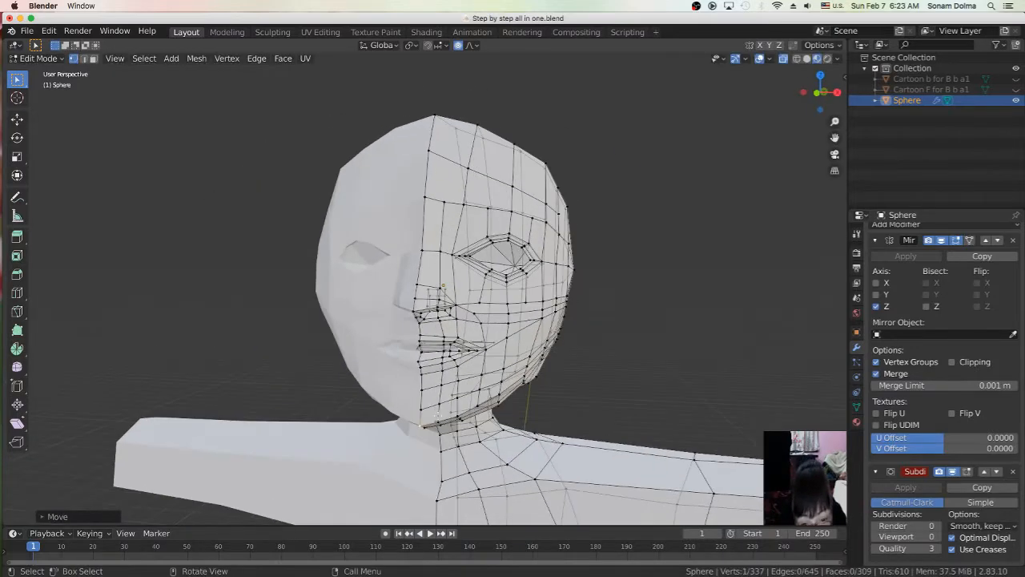
click(438, 421)
key(g)
Step: Turn off X-ray display and adjust the vertex at the base of the nose
mouse_move(555, 376)
middle_down()
mouse_move(544, 374)
mouse_move(565, 379)
middle_up()
scroll(560, 372, up, 2)
click(514, 303)
click(783, 60)
scroll(560, 321, down, 1)
middle_drag(560, 320, 504, 316)
click(432, 317)
key(g)
scroll(448, 336, down, 3)
middle_drag(448, 337, 480, 369)
click(513, 349)
Step: Move the centre-line vertices at the nose tip and the mouth slightly
scroll(480, 368, up, 3)
scroll(453, 308, up, 2)
click(451, 306)
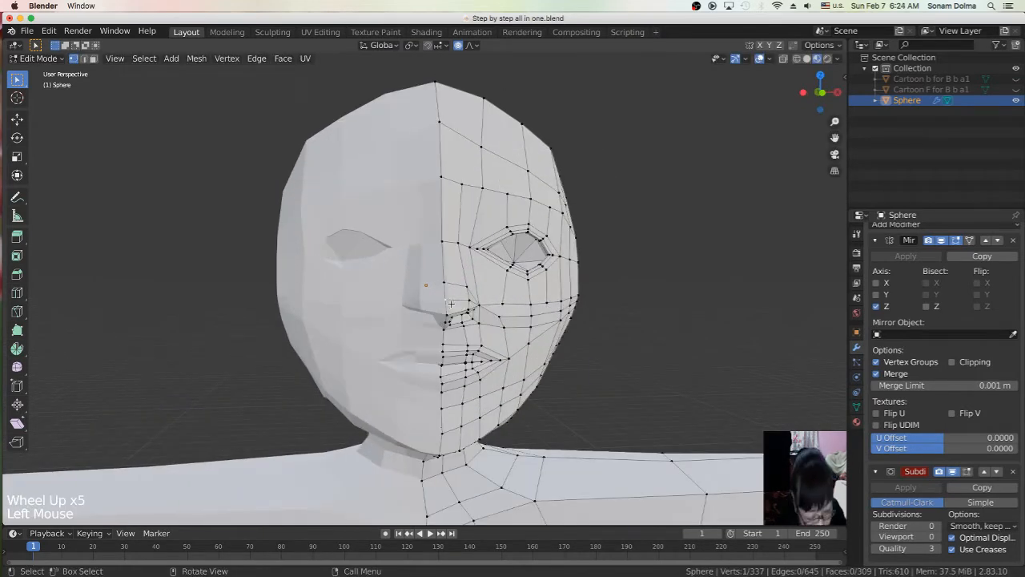
key(g)
click(452, 301)
click(444, 361)
key(g)
click(441, 364)
Step: Adjust the chin vertex near the jawline with proportional editing
click(443, 376)
scroll(497, 397, down, 1)
click(472, 415)
mouse_move(425, 381)
middle_down()
mouse_move(513, 388)
mouse_move(515, 409)
mouse_move(432, 392)
middle_up()
key(g)
click(479, 414)
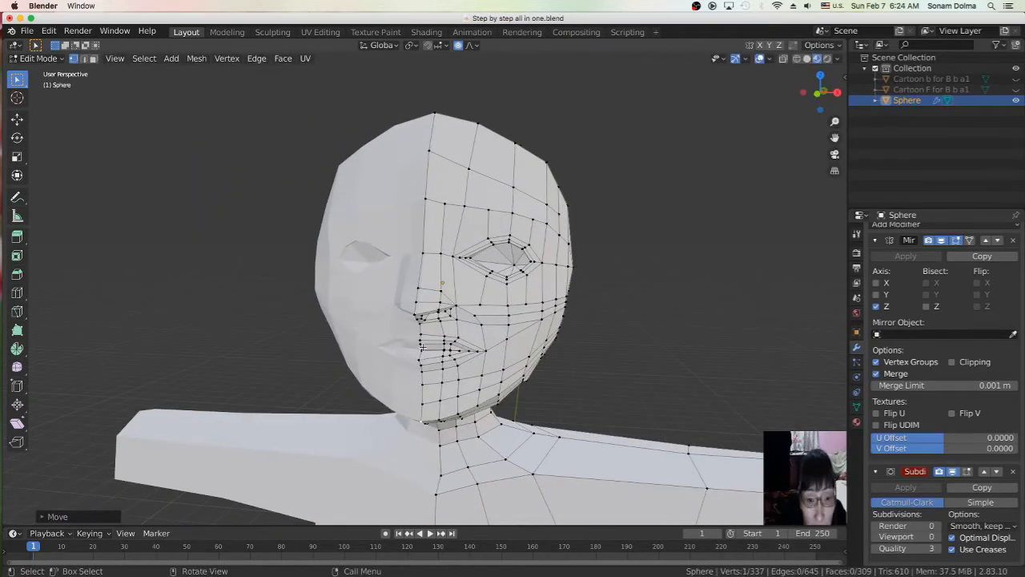
Step: Raise the centre-line mouth vertex and the surrounding lower face using a proportional size of about 1.21
click(422, 351)
key(g)
scroll(424, 343, down, 7)
scroll(424, 340, down, 2)
scroll(425, 340, up, 3)
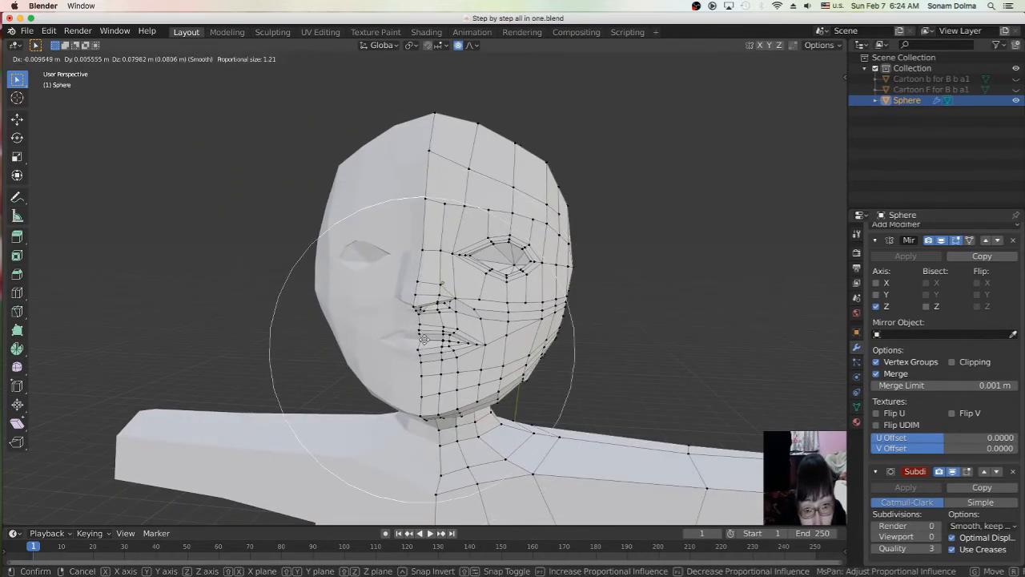
click(426, 341)
scroll(432, 343, up, 1)
Step: Reposition further vertices on the face with proportional editing, reducing the influence size for the last one
middle_drag(436, 344, 568, 361)
key(g)
click(556, 364)
click(497, 430)
click(512, 287)
key(g)
scroll(513, 286, up, 12)
click(516, 286)
Step: Reshape the nose tip and its underside in side view by moving their vertices with a proportional size of about 0.14
middle_drag(546, 295, 362, 312)
click(373, 294)
key(g)
click(338, 303)
click(328, 307)
key(g)
click(337, 304)
click(348, 297)
key(g)
click(358, 294)
click(353, 309)
key(g)
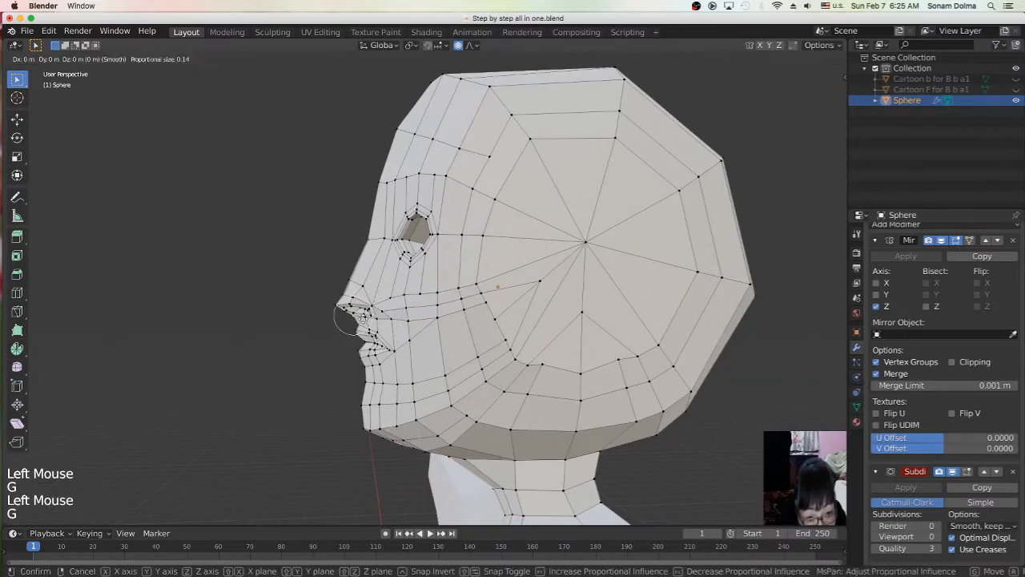
click(367, 319)
Step: Adjust the vertex at the bridge of the nose in profile with a proportional size of about 0.15
click(375, 239)
key(g)
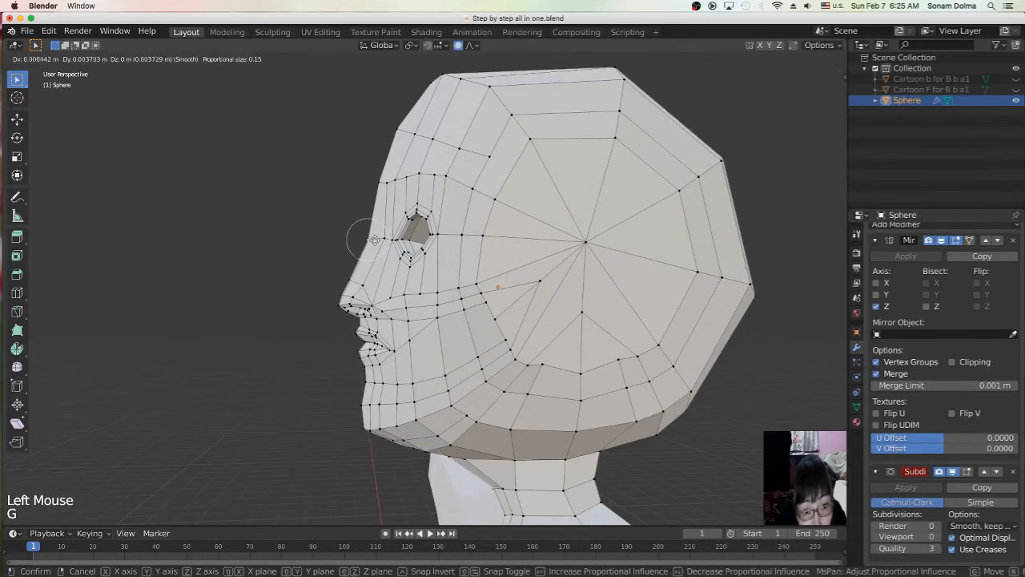
click(388, 239)
Step: Adjust vertices on the lower face around the mouth and chin profile with proportional editing
middle_drag(387, 239, 458, 349)
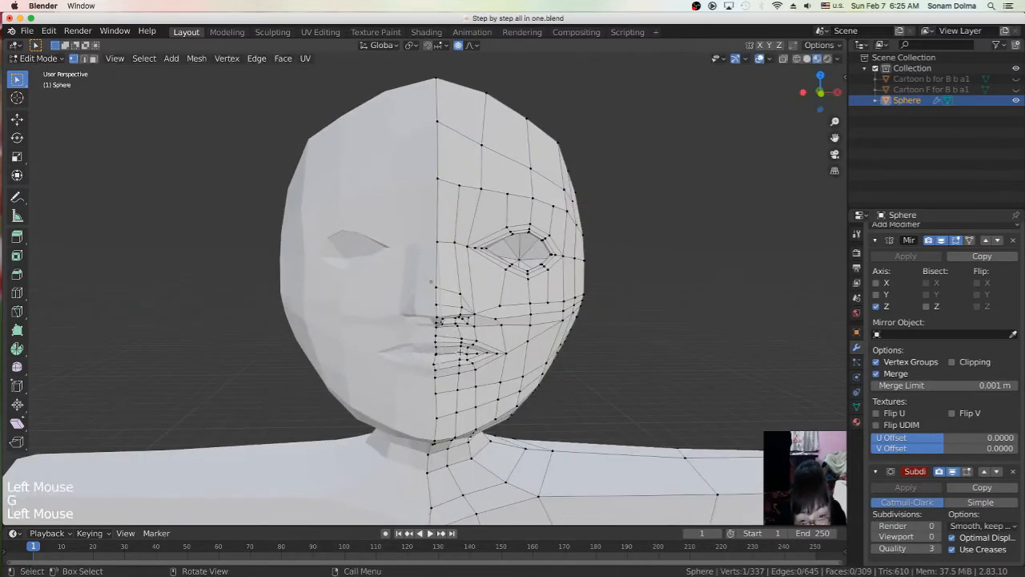
scroll(462, 339, down, 3)
middle_drag(462, 339, 553, 386)
click(436, 375)
key(g)
middle_drag(459, 367, 490, 371)
click(394, 365)
key(g)
click(396, 361)
Step: Move the middle vertices of the upper and lower eyelids and the inner lower-lid vertex with a proportional size of 0.32
scroll(401, 356, down, 2)
middle_drag(412, 344, 451, 315)
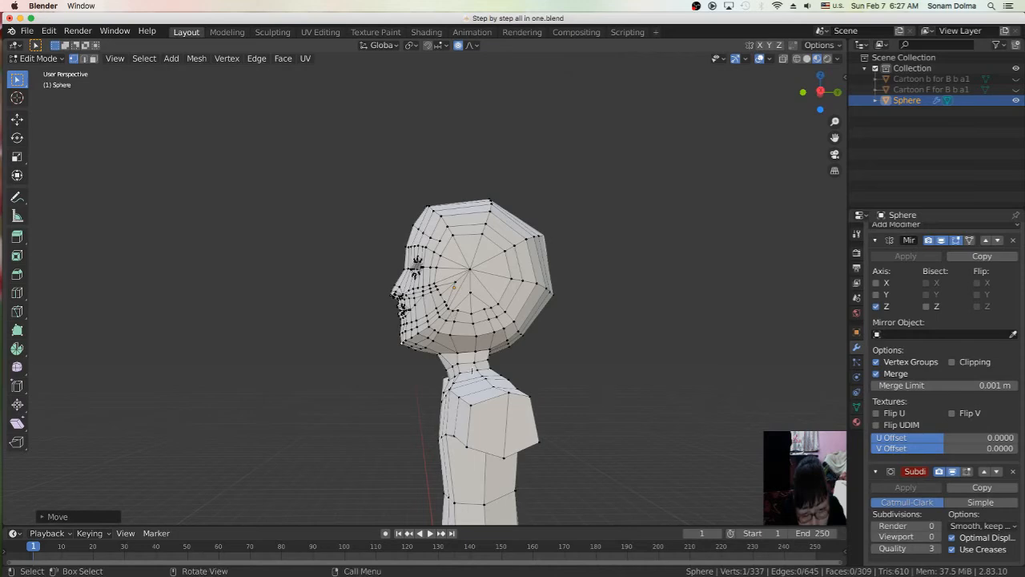
middle_drag(465, 365, 512, 362)
scroll(491, 366, up, 3)
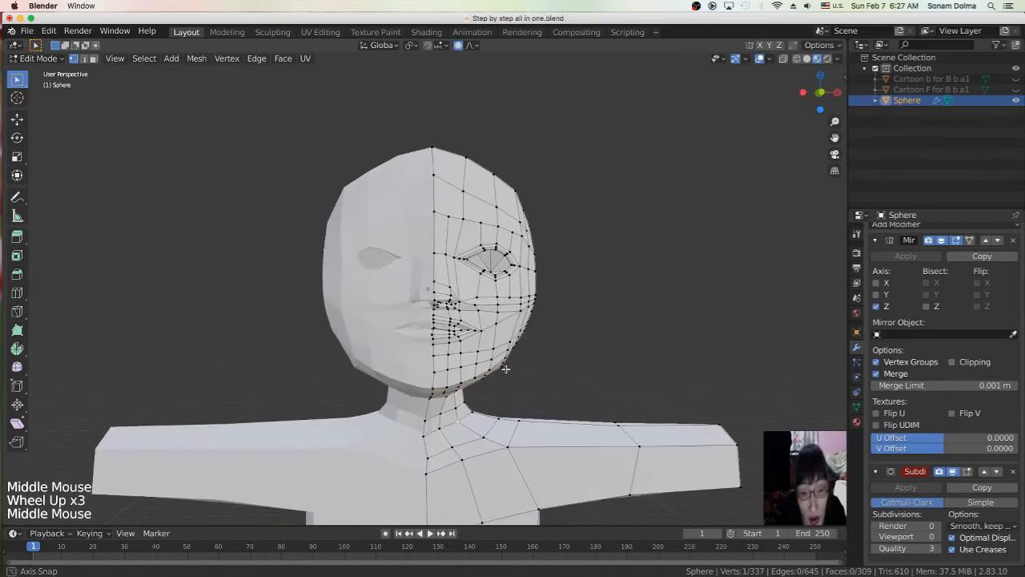
scroll(559, 312, up, 4)
middle_drag(558, 312, 529, 223)
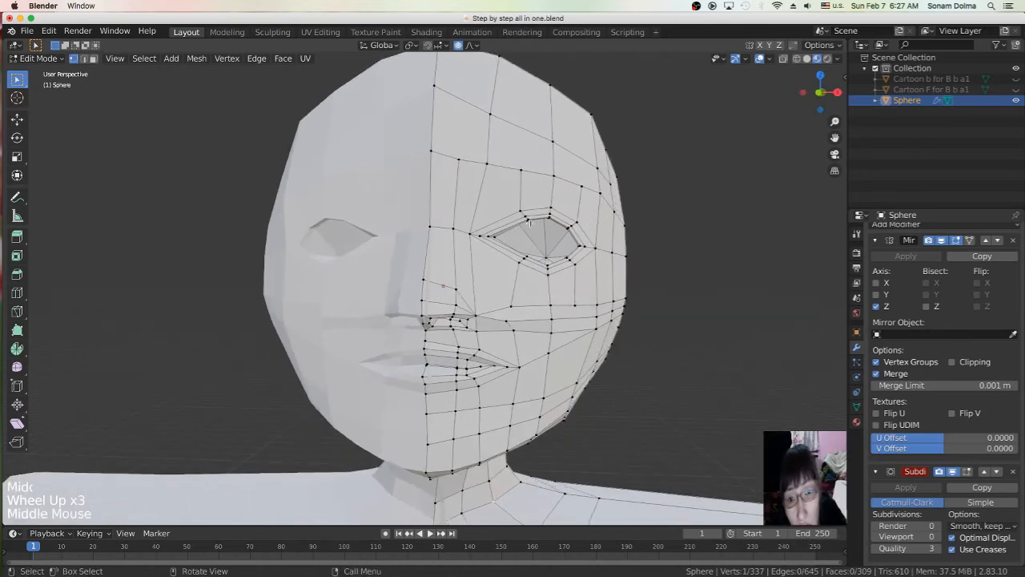
key(g)
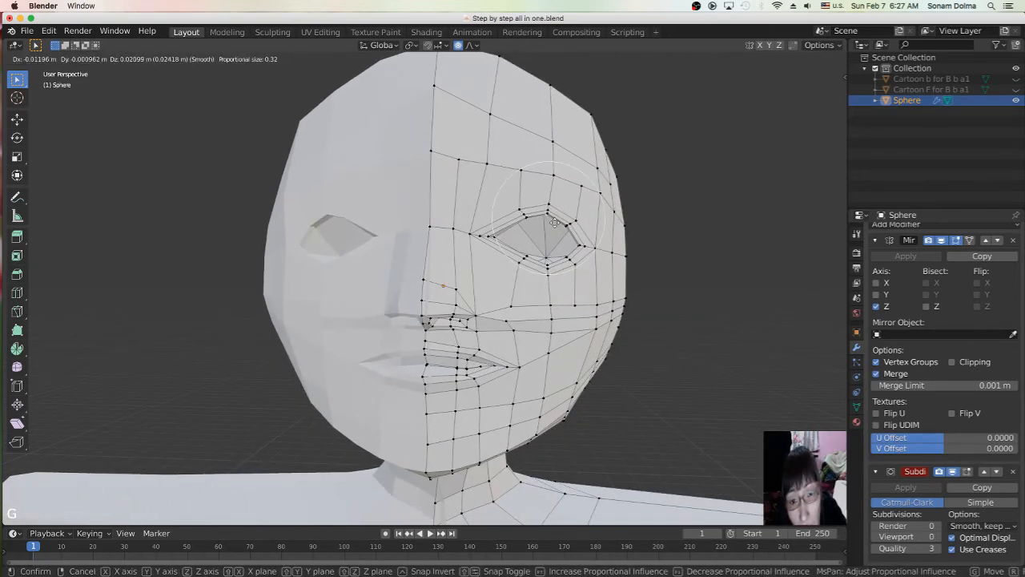
click(545, 267)
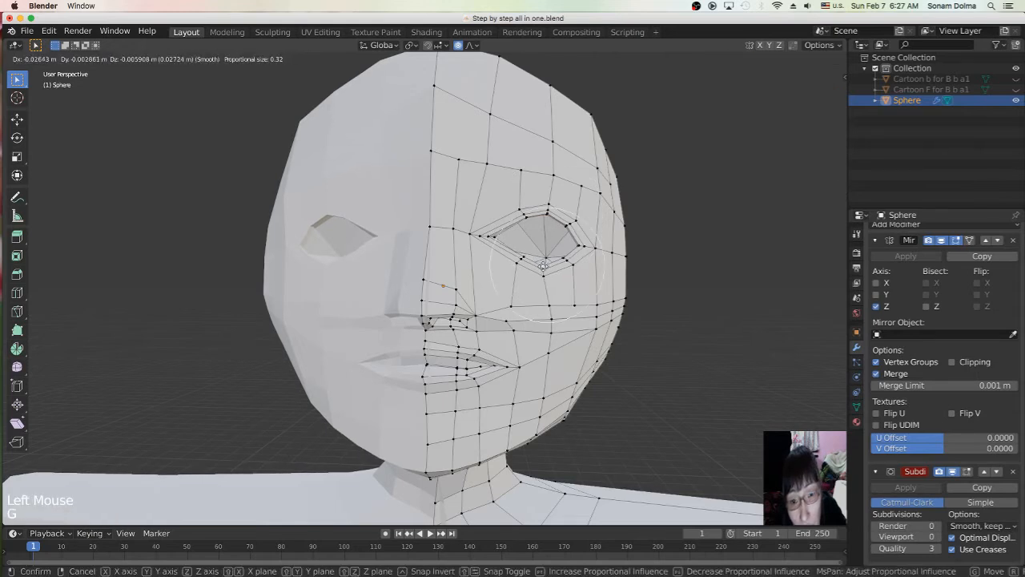
click(544, 266)
click(521, 258)
key(g)
click(521, 259)
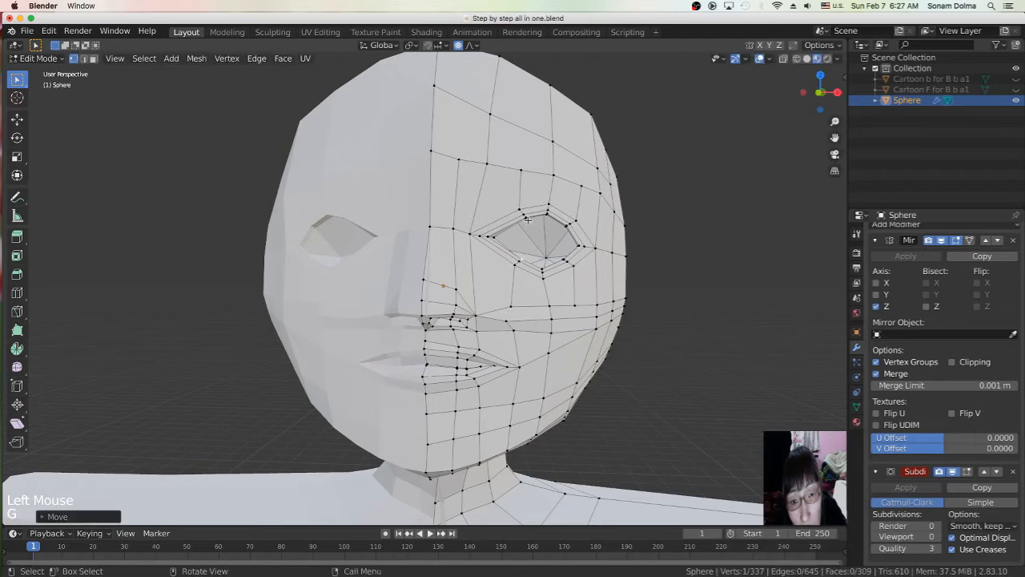
Step: Round the eye opening by moving the inner and outer vertices of both the upper and lower eyelids
click(525, 217)
key(g)
click(559, 218)
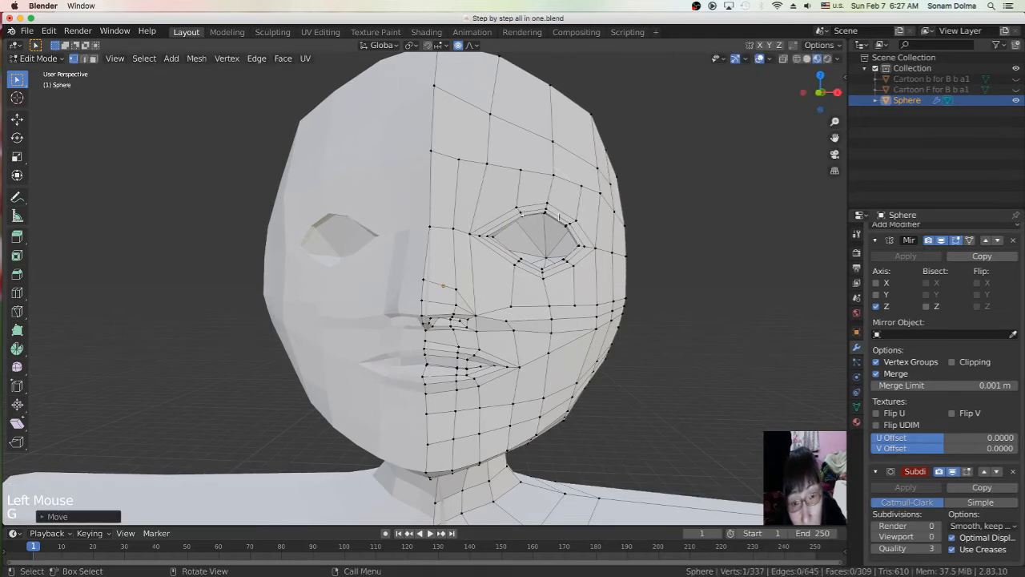
click(566, 222)
key(g)
click(572, 240)
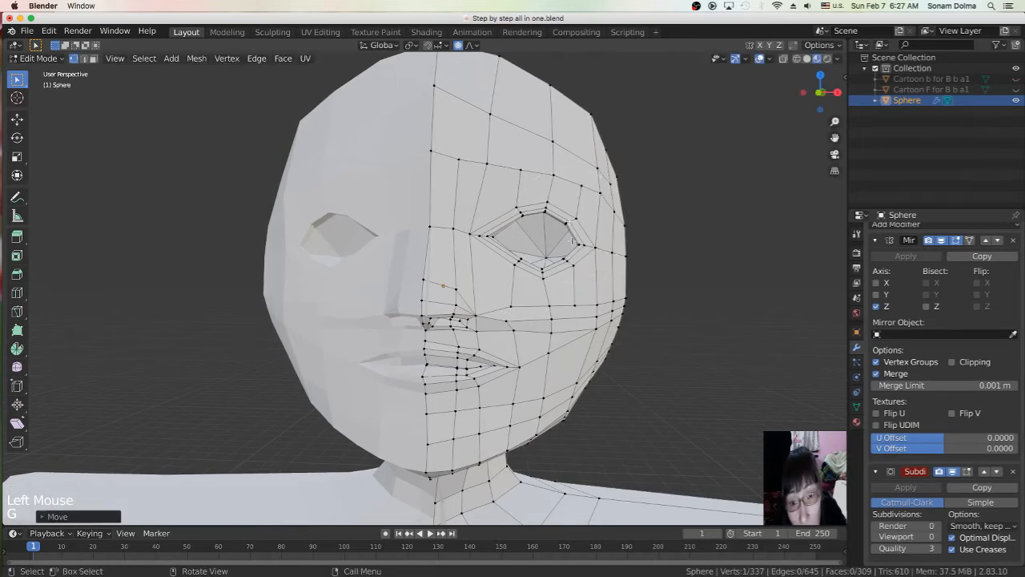
click(567, 254)
key(g)
click(537, 259)
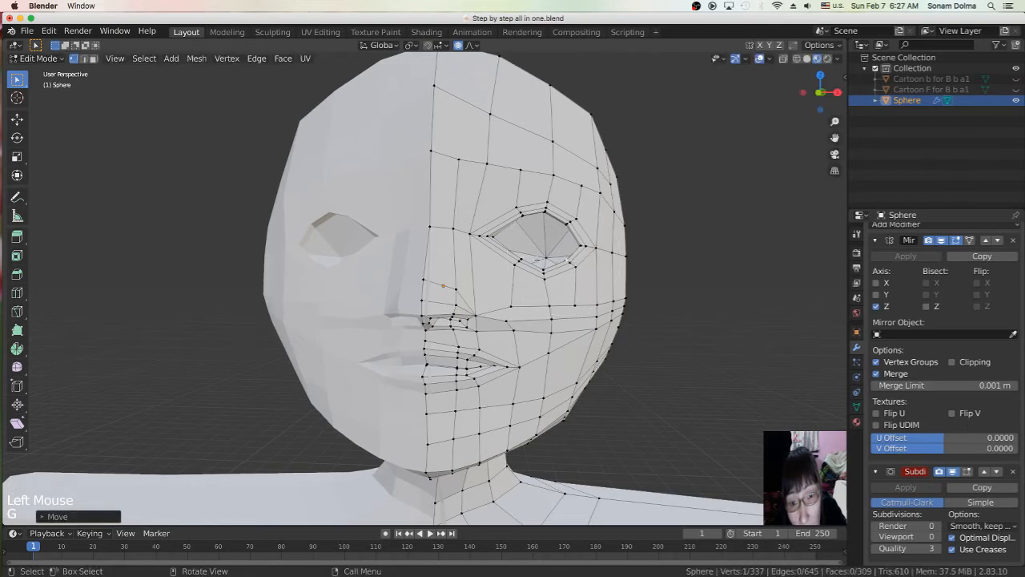
click(519, 258)
key(g)
click(512, 259)
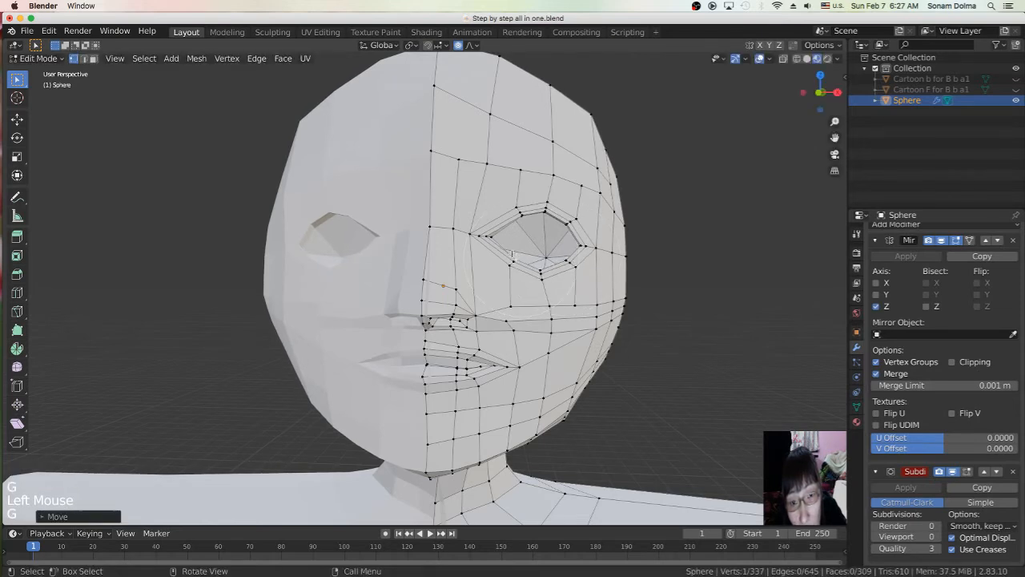
Step: Refine the upper eyelid curve by moving its inner-side and outer-side vertices
click(519, 214)
key(g)
click(513, 203)
key(g)
click(516, 206)
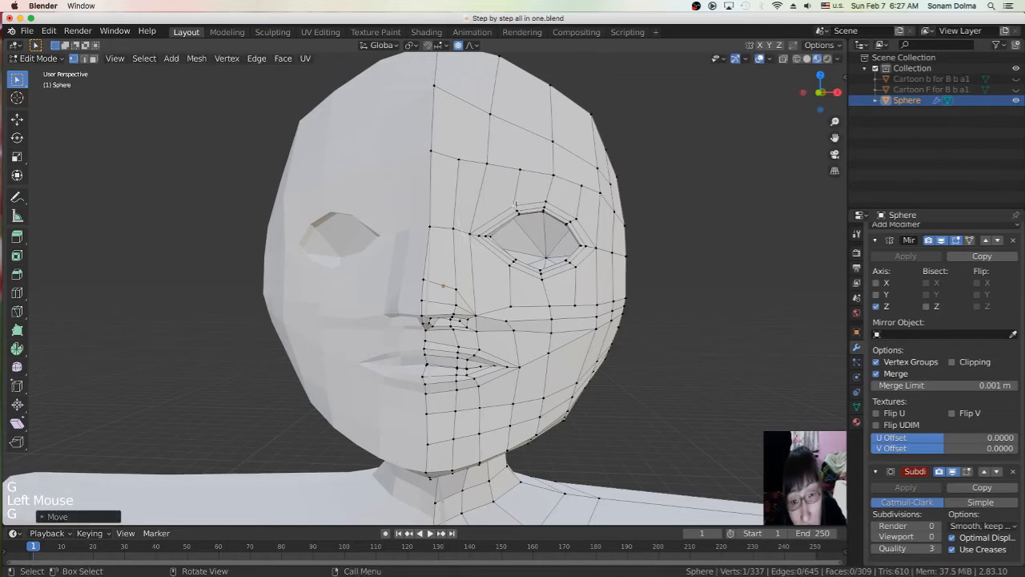
click(573, 220)
key(g)
click(574, 222)
Step: Refine the lower eyelid curve by moving its outer-side and inner-side vertices
click(568, 263)
key(g)
click(570, 265)
click(512, 262)
key(g)
click(512, 264)
Step: Extend the inner eye corner toward the nose with the proportional size reduced to about 0.16
click(497, 239)
key(g)
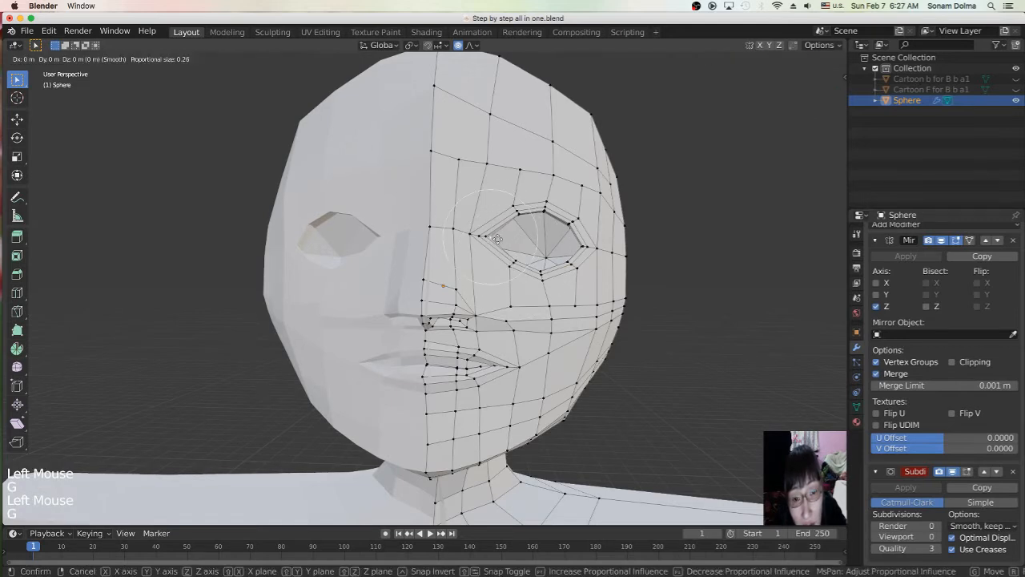
scroll(494, 236, up, 1)
scroll(492, 235, up, 2)
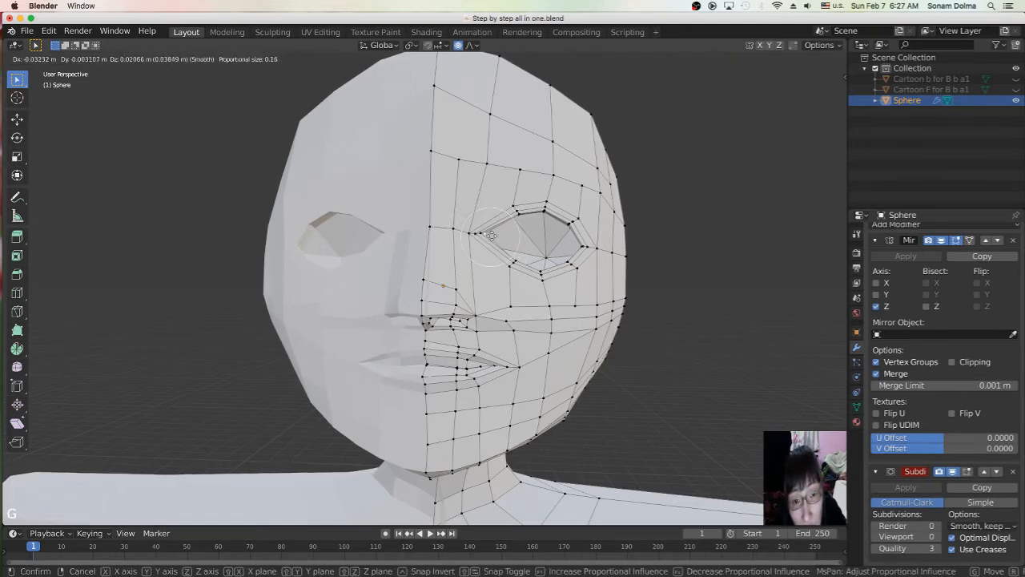
click(489, 227)
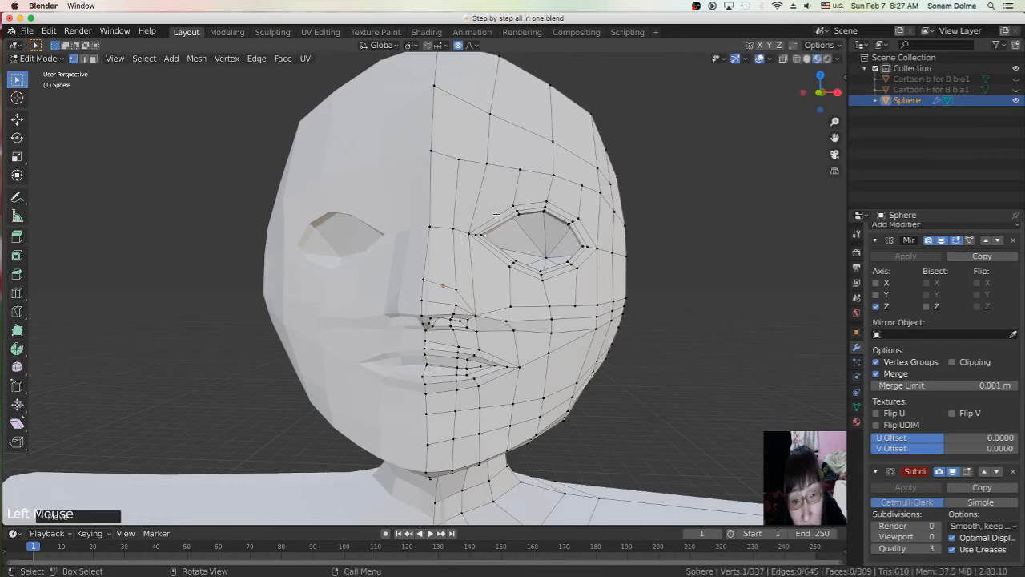
key(g)
click(480, 231)
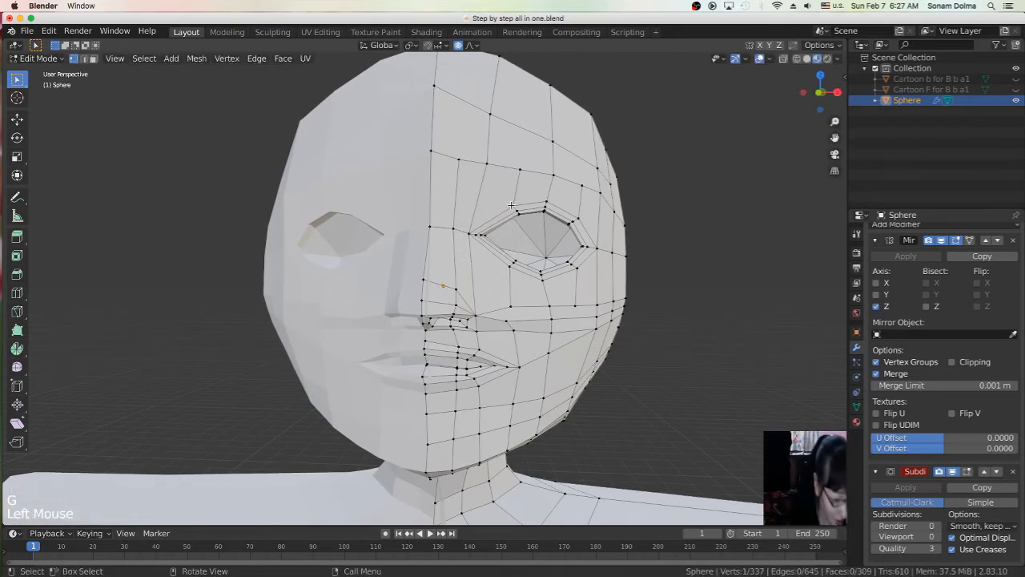
Step: Add a loop cut from the brow to the inner upper eyelid and shift its eyelid vertex outward from the eye
key(ctrl+r)
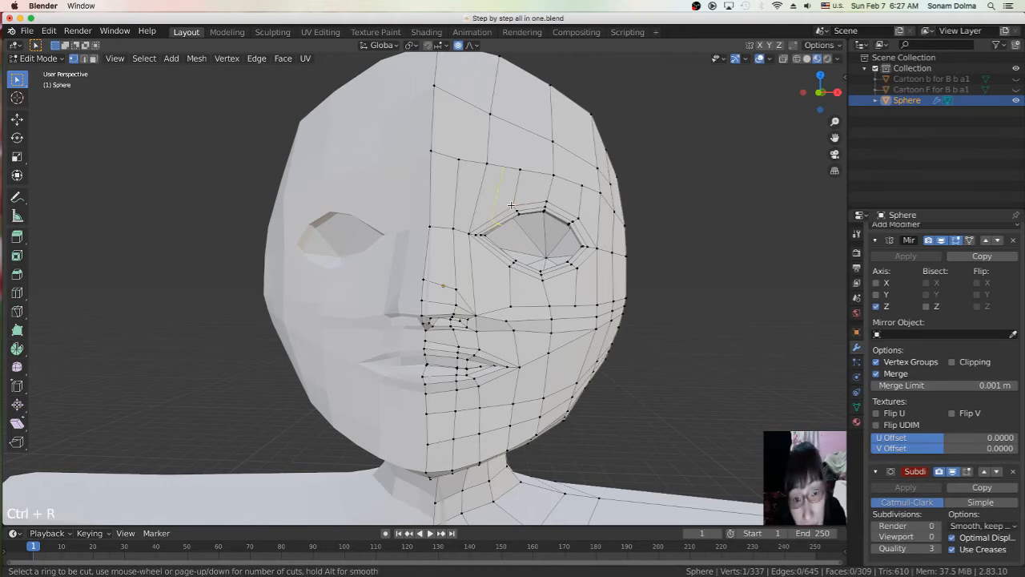
click(511, 206)
click(510, 205)
click(491, 218)
key(g)
click(490, 216)
Step: Add a loop cut from the inner lower eyelid down to the cheek and shift it slightly to round the eye corner
click(511, 263)
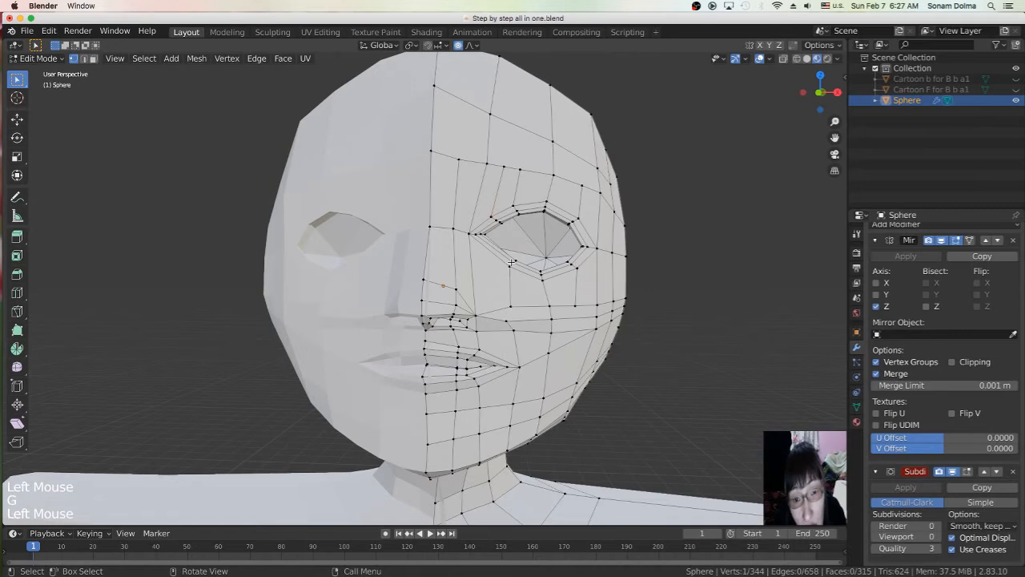
key(ctrl+r)
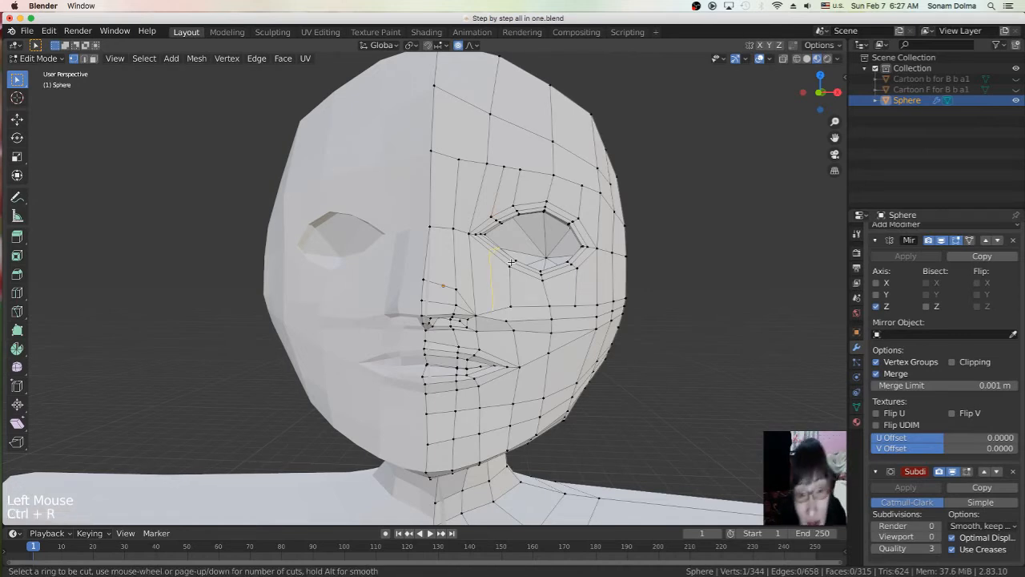
click(510, 262)
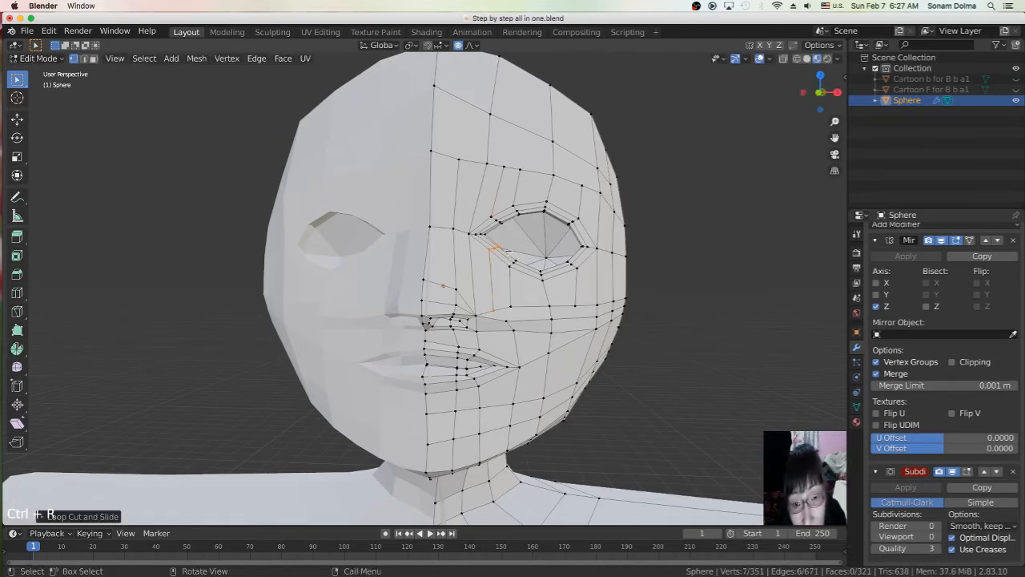
key(g)
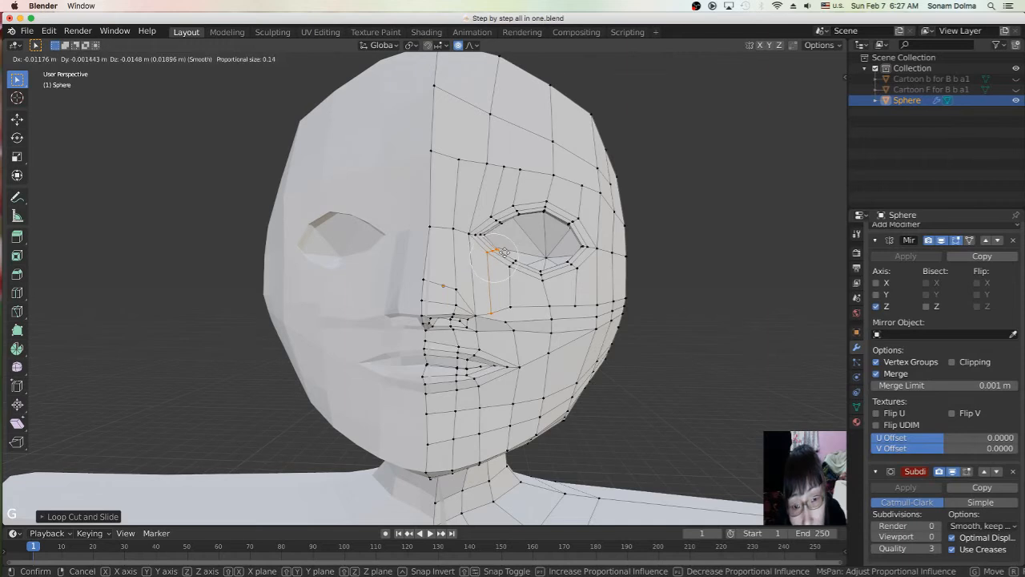
click(504, 252)
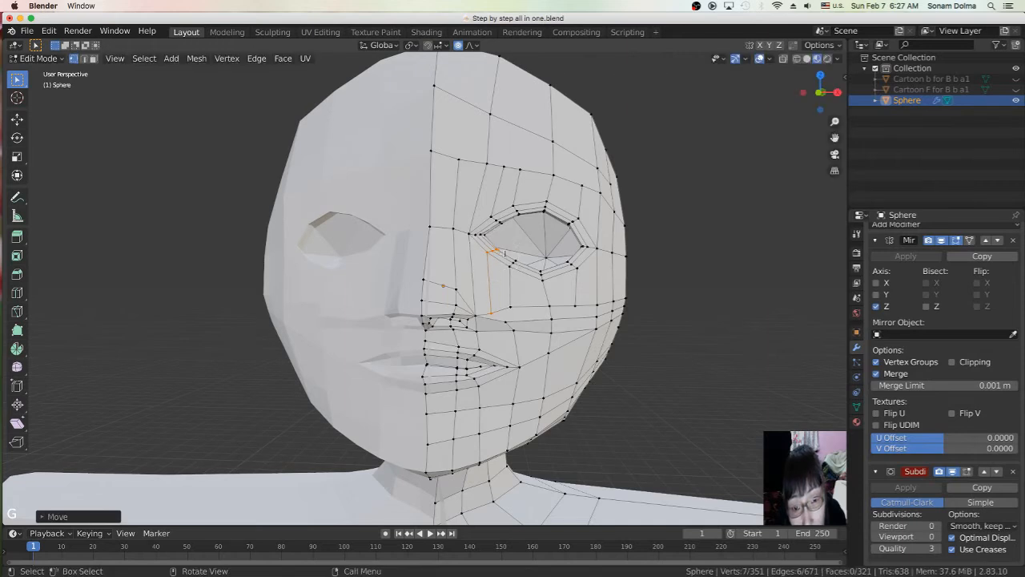
key(g)
click(516, 306)
Step: Add a horizontal loop cut across the nose and cheek below the eye and adjust its vertex under the inner eye corner
click(571, 302)
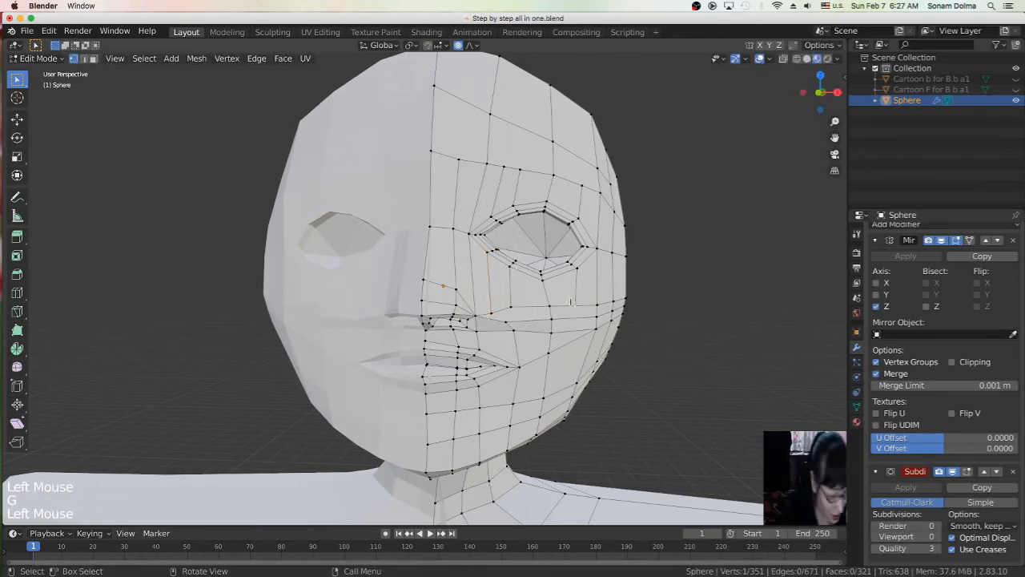
key(ctrl+r)
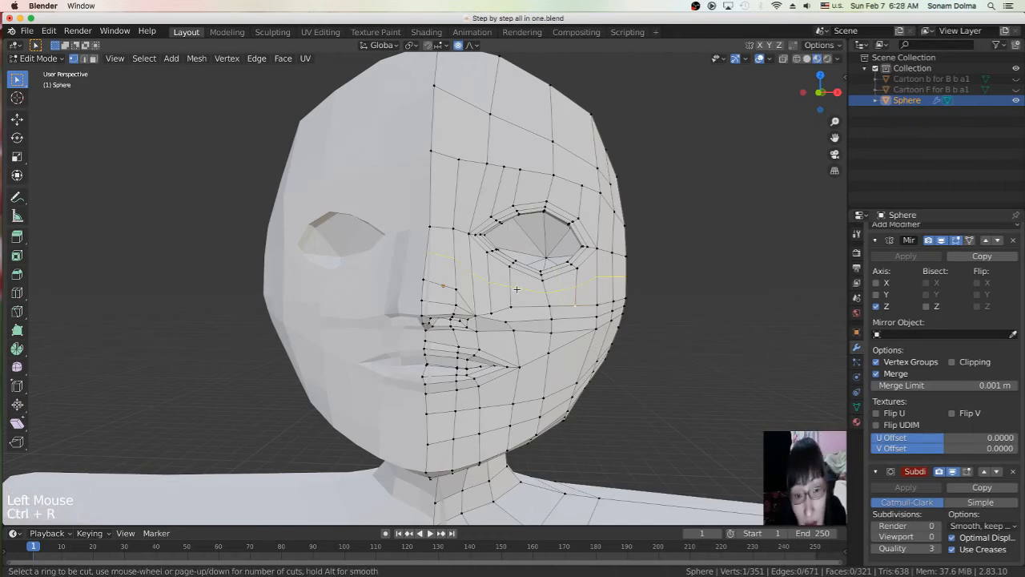
click(517, 289)
click(488, 281)
key(g)
click(492, 281)
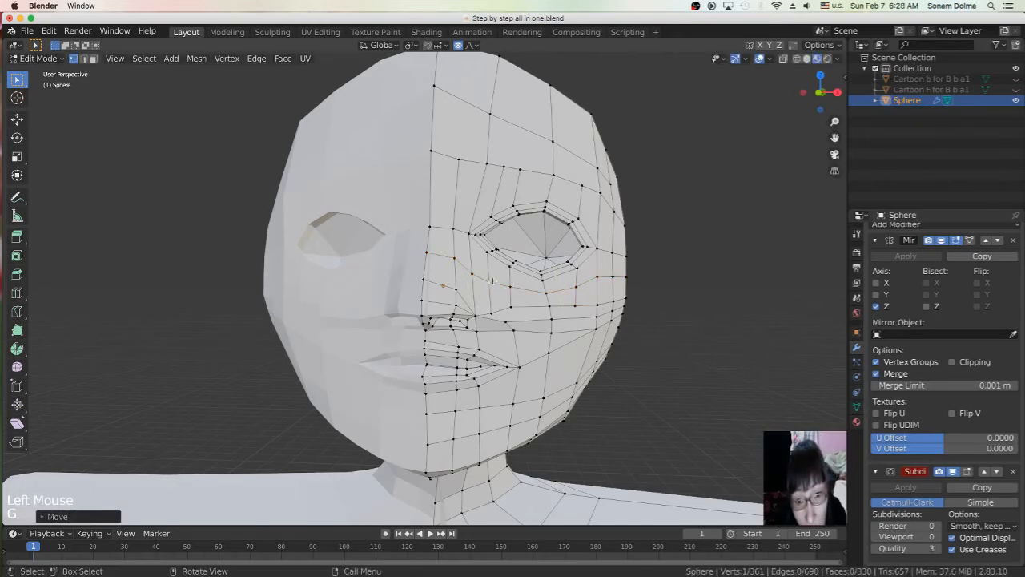
click(489, 282)
key(g)
click(489, 284)
Step: Reposition the new loop's vertices along the side of the nose
click(474, 272)
key(g)
click(474, 274)
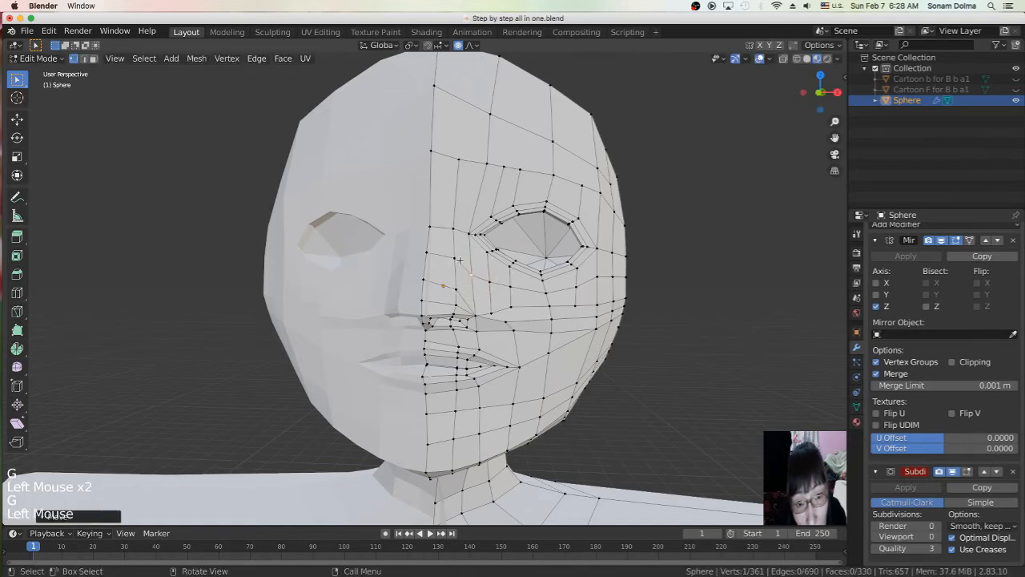
key(g)
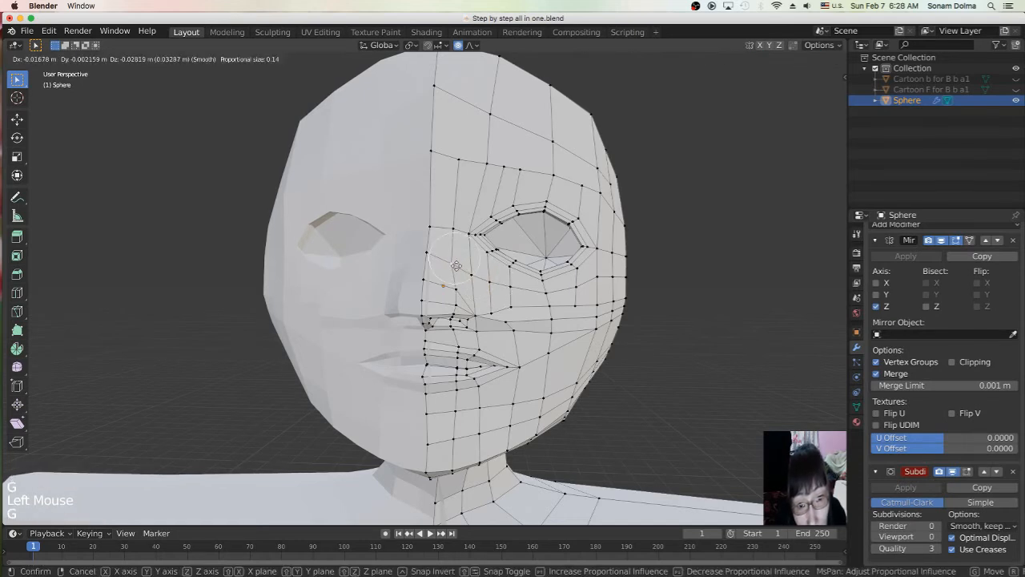
click(456, 264)
click(473, 274)
key(g)
click(450, 248)
click(451, 263)
key(g)
click(452, 260)
Step: Add an unslid vertical loop cut beside the centre line, from the forehead through the nose to the upper lip
middle_drag(460, 339, 479, 301)
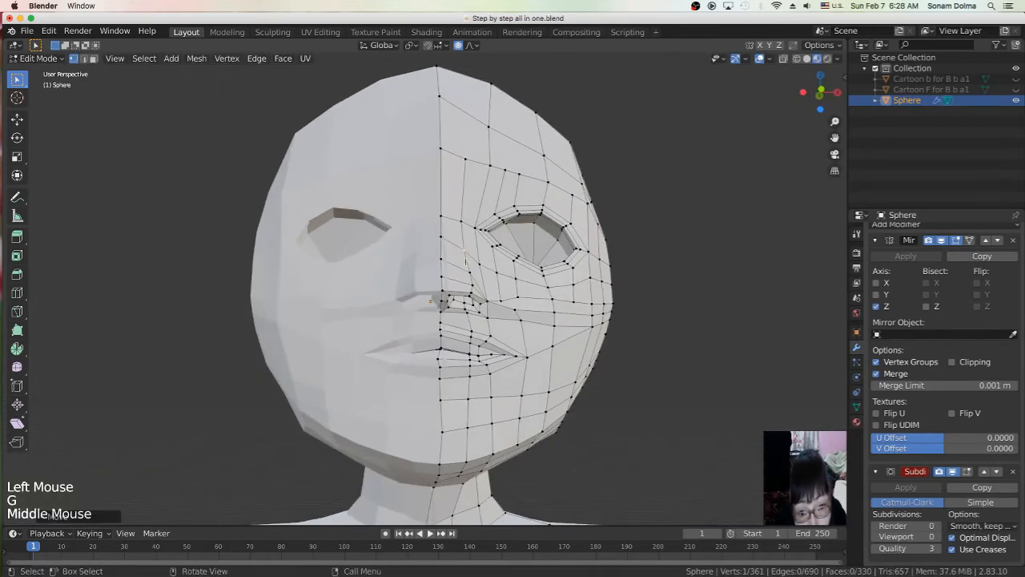
key(ctrl+r)
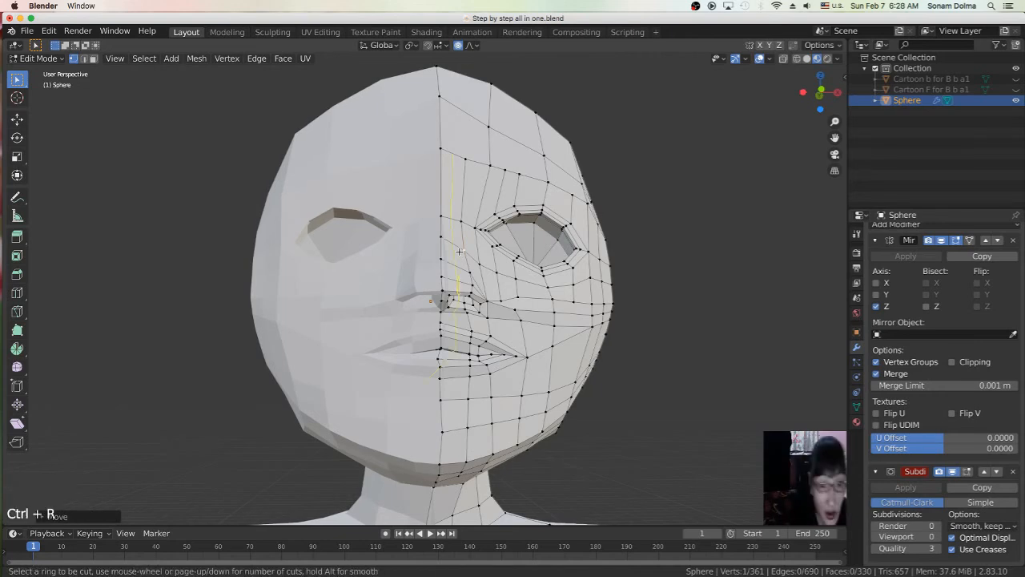
click(459, 251)
right_click(460, 251)
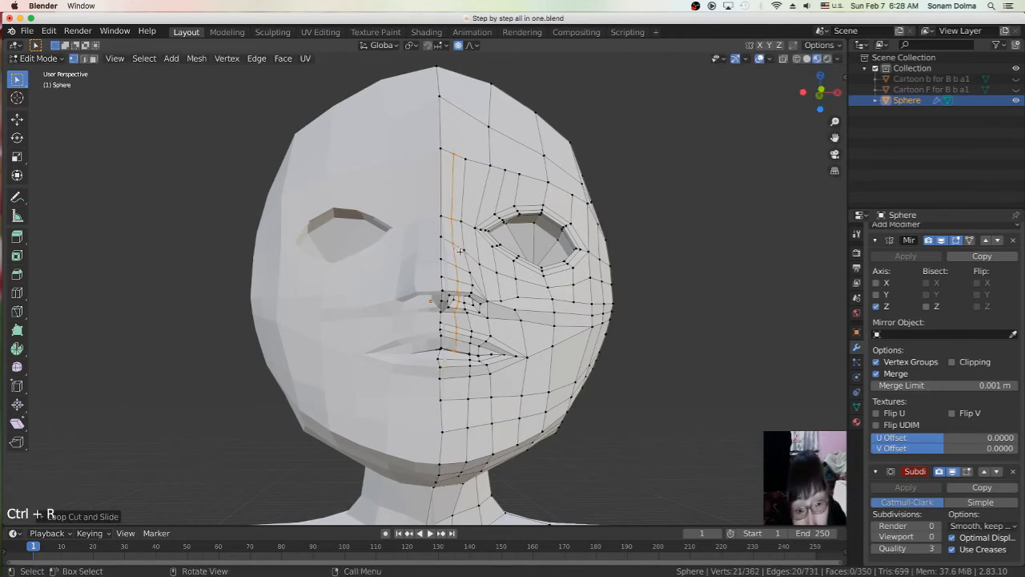
Step: Reposition the new loop's vertices down the bridge of the nose, spacing them evenly beside the centre line
click(459, 278)
key(g)
click(459, 276)
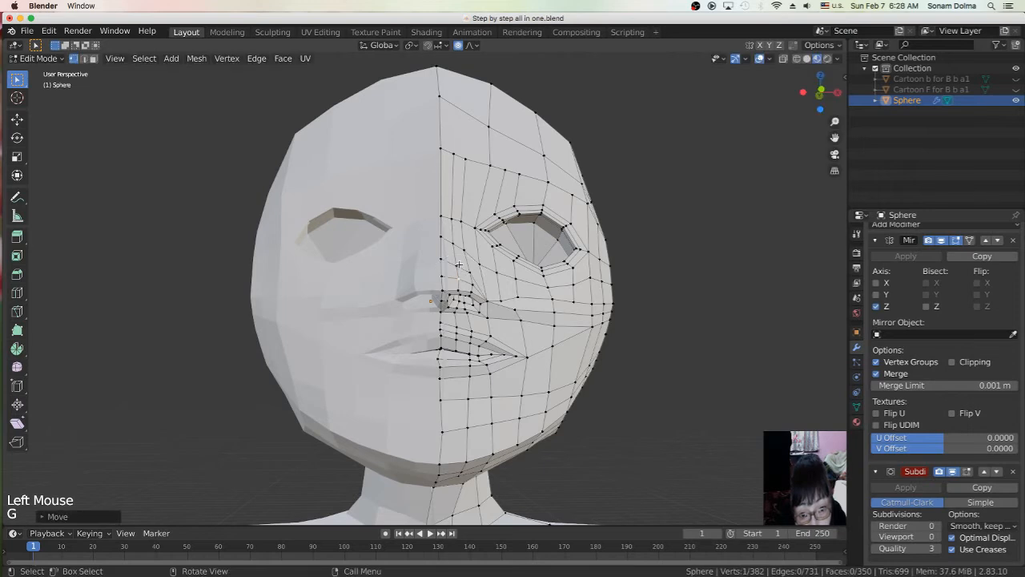
key(g)
click(460, 263)
key(g)
click(460, 242)
key(g)
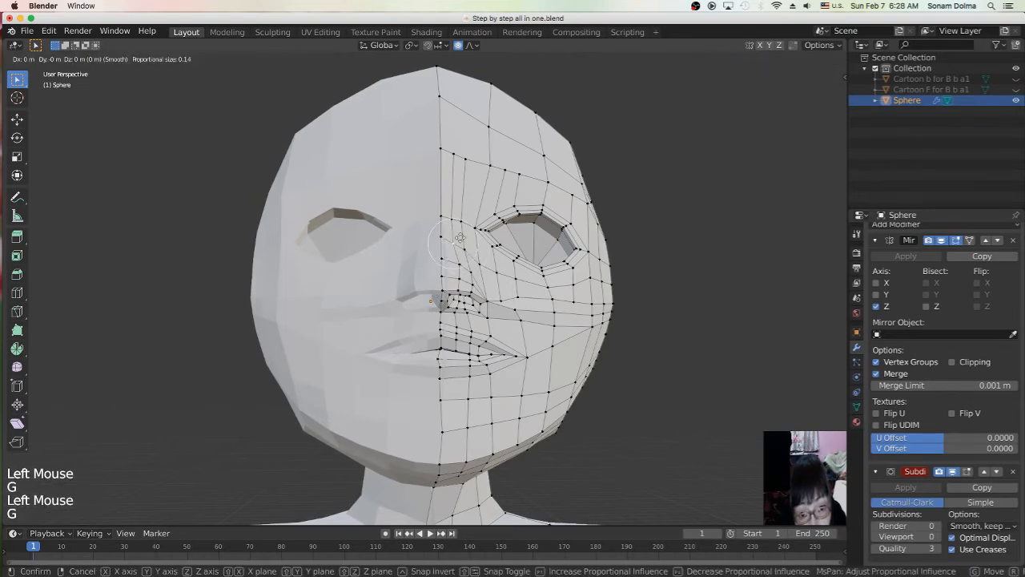
click(454, 289)
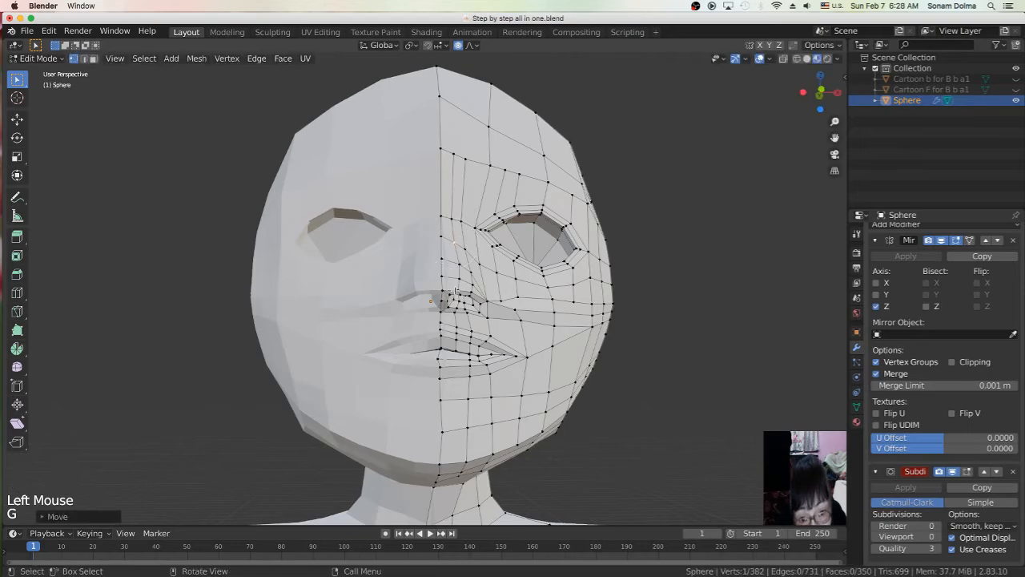
Step: Adjust the new loop's vertices between the nose and upper lip and the vertex at the middle of the mouth
key(g)
click(463, 318)
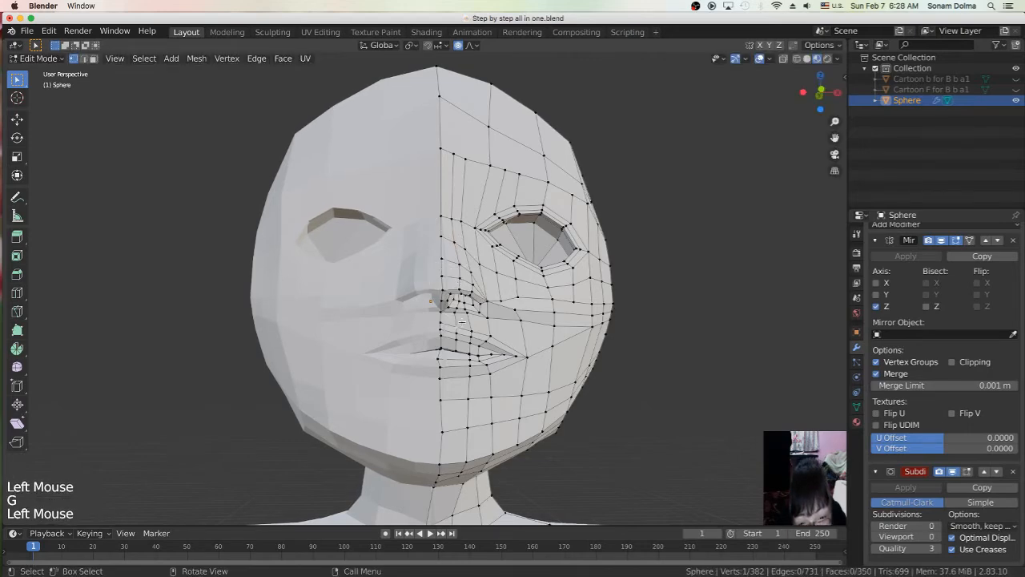
key(g)
click(462, 320)
middle_drag(462, 320, 439, 357)
click(438, 349)
key(g)
click(438, 349)
Step: Reshape the upper lip in profile by moving its front and lower-edge vertices
scroll(438, 349, up, 2)
middle_drag(438, 349, 358, 350)
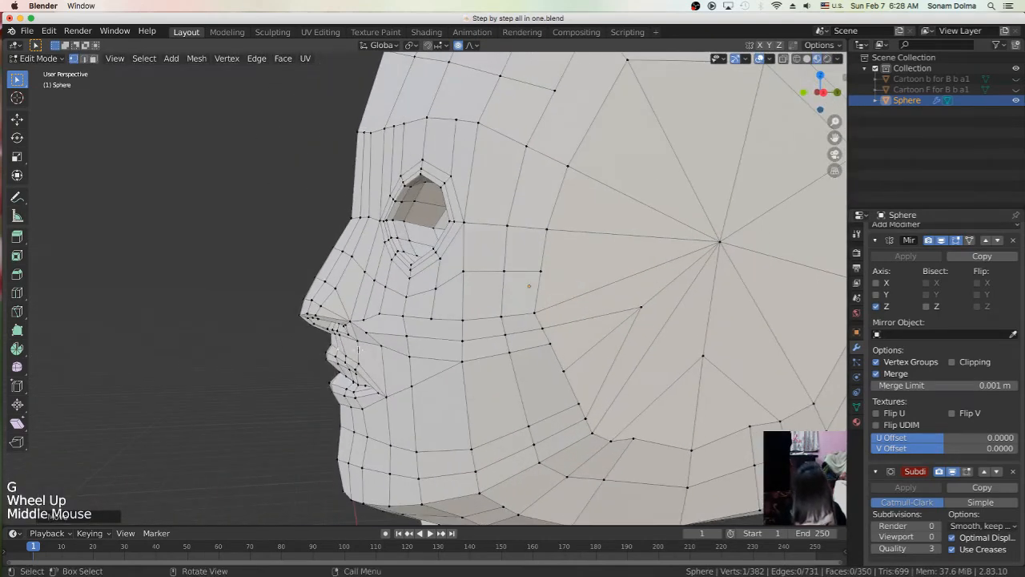
scroll(336, 352, up, 2)
click(318, 388)
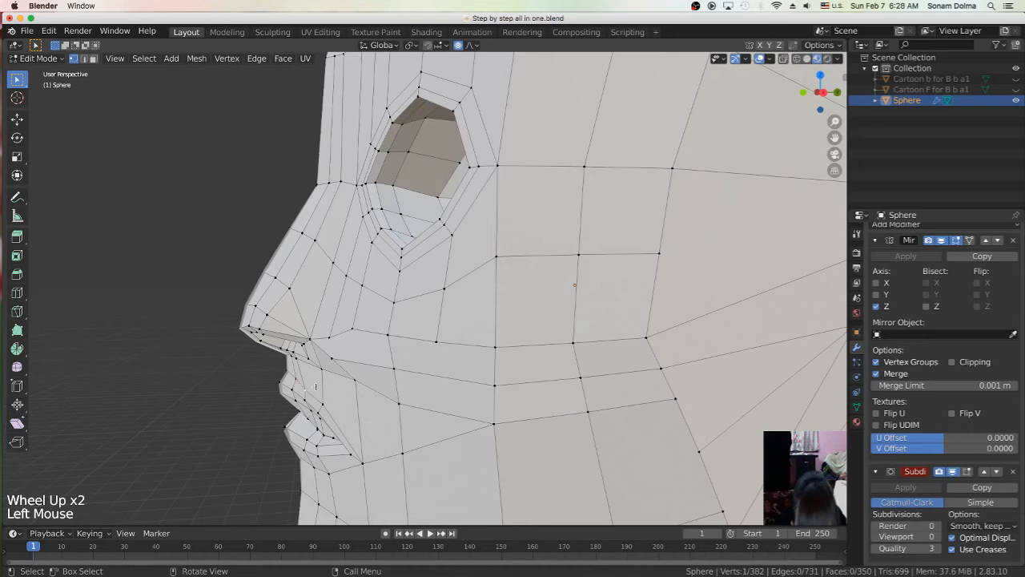
key(g)
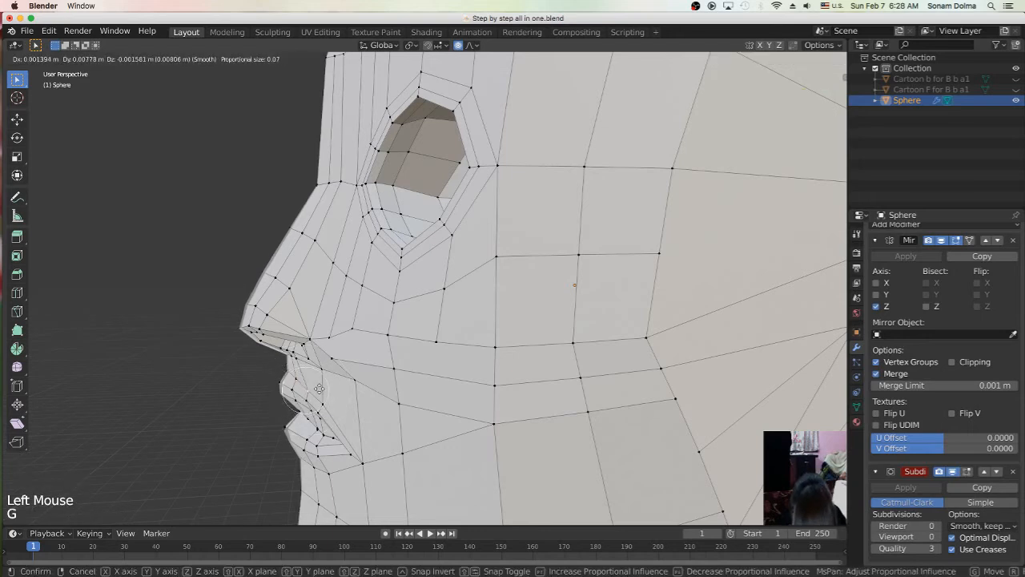
click(318, 388)
key(g)
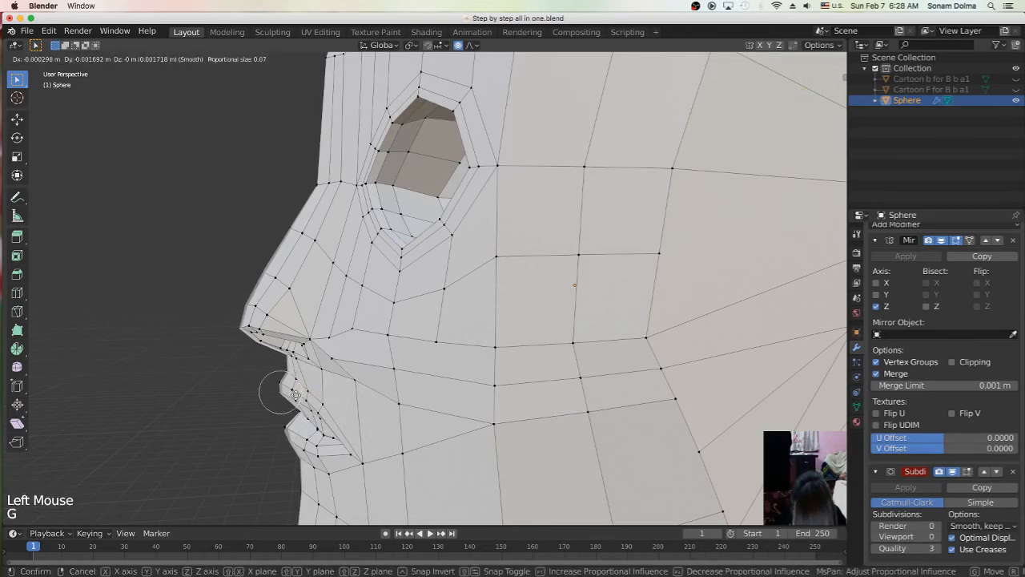
click(294, 396)
key(g)
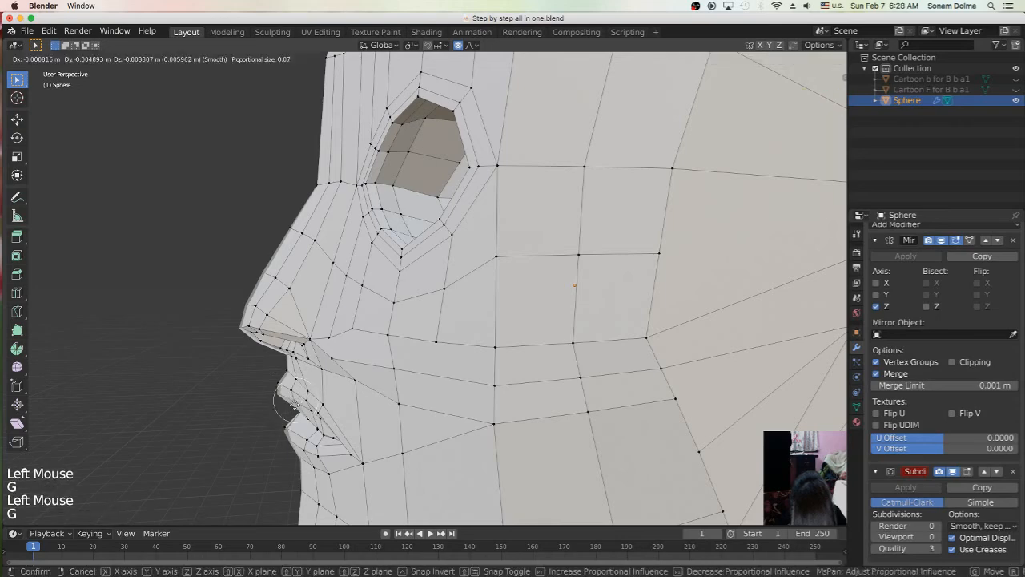
click(310, 413)
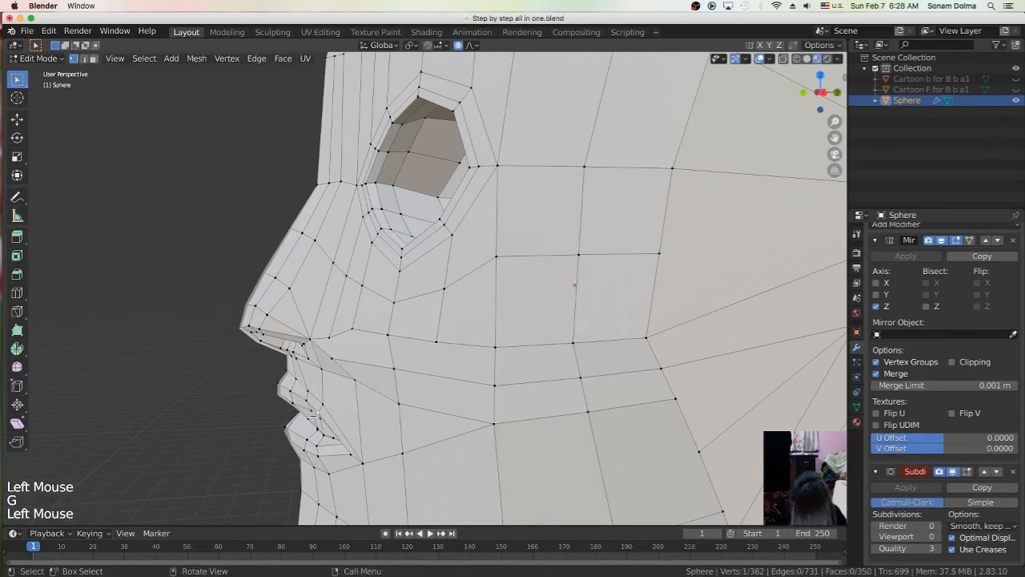
key(g)
click(312, 416)
Step: Reposition the upper lip's inner vertices beside the mouth opening from a slightly lower side view
middle_drag(312, 416, 313, 386)
click(312, 402)
key(g)
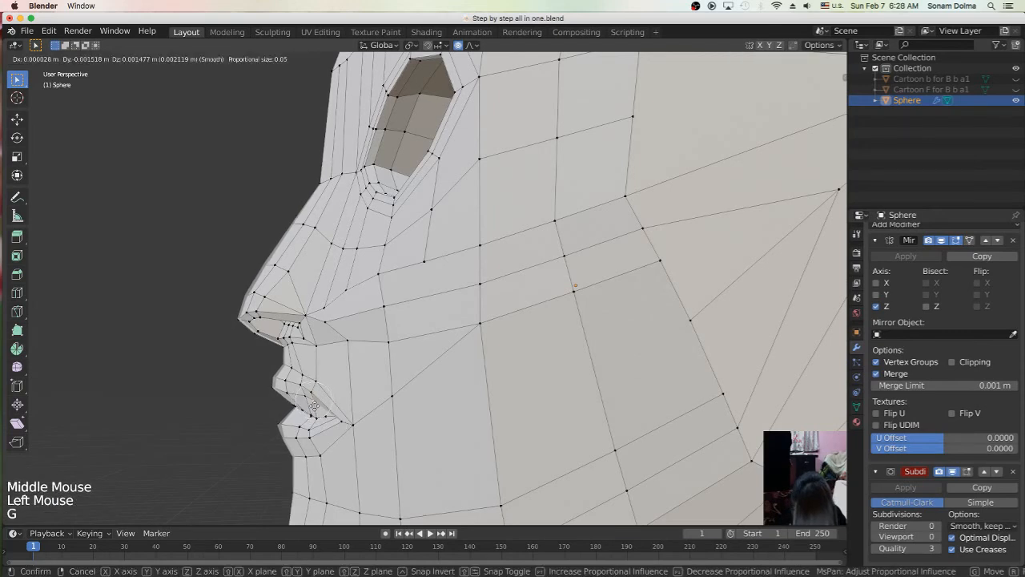
click(309, 408)
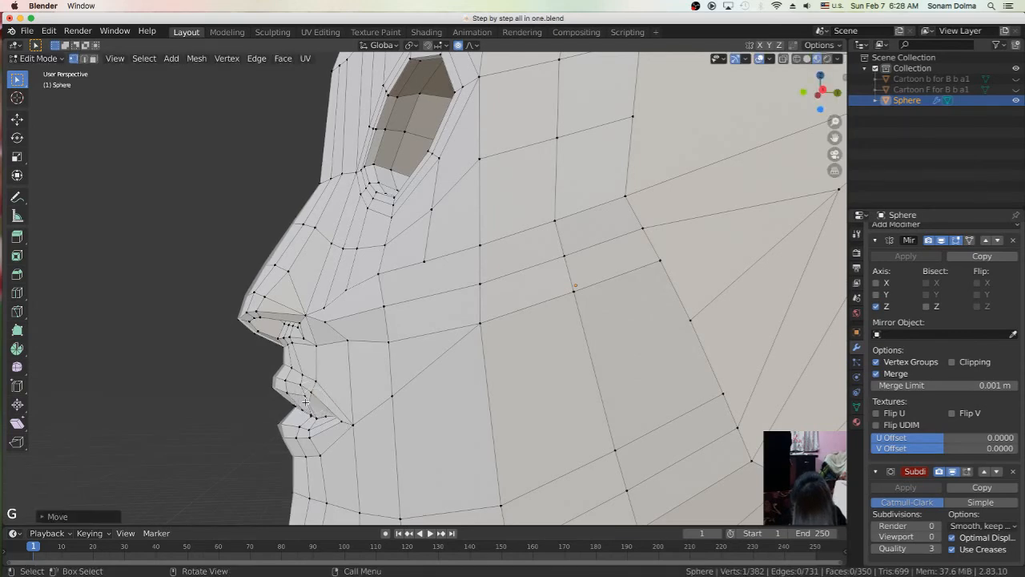
key(g)
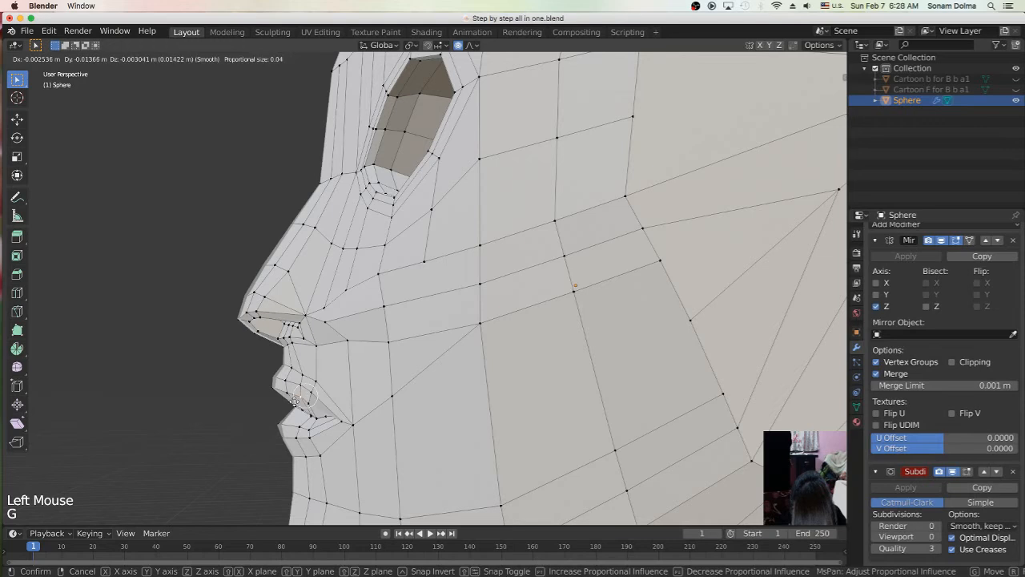
click(295, 401)
Step: Move the lower lip's vertices along the mouth opening to refine its profile
key(g)
click(294, 429)
click(310, 431)
key(g)
click(302, 424)
click(295, 437)
key(g)
click(295, 439)
Step: Fine-tune the vertex at the mouth opening from the front and again in profile
middle_drag(306, 438, 458, 443)
key(g)
click(550, 414)
key(g)
click(552, 413)
middle_drag(552, 413, 374, 408)
key(g)
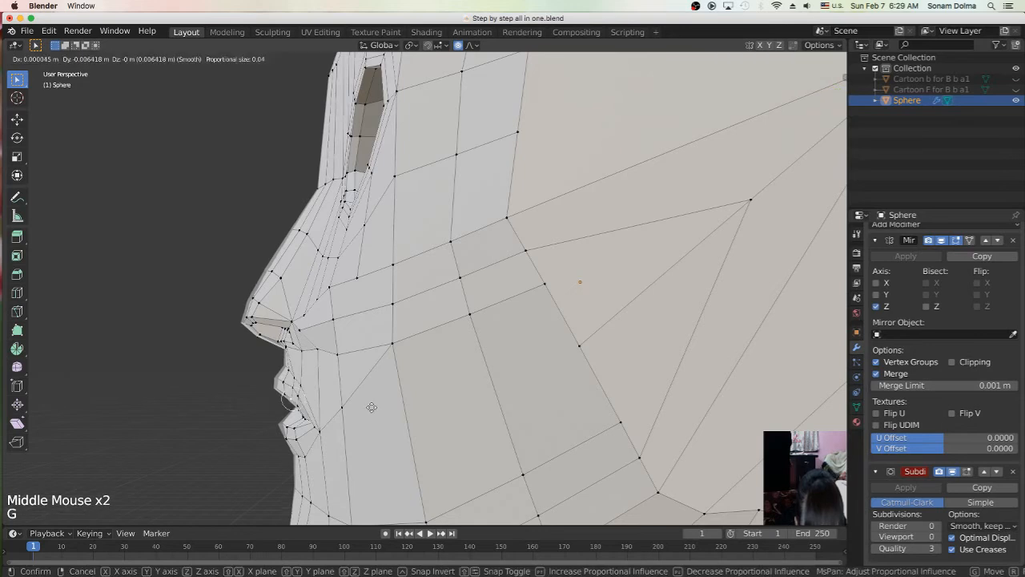
click(371, 407)
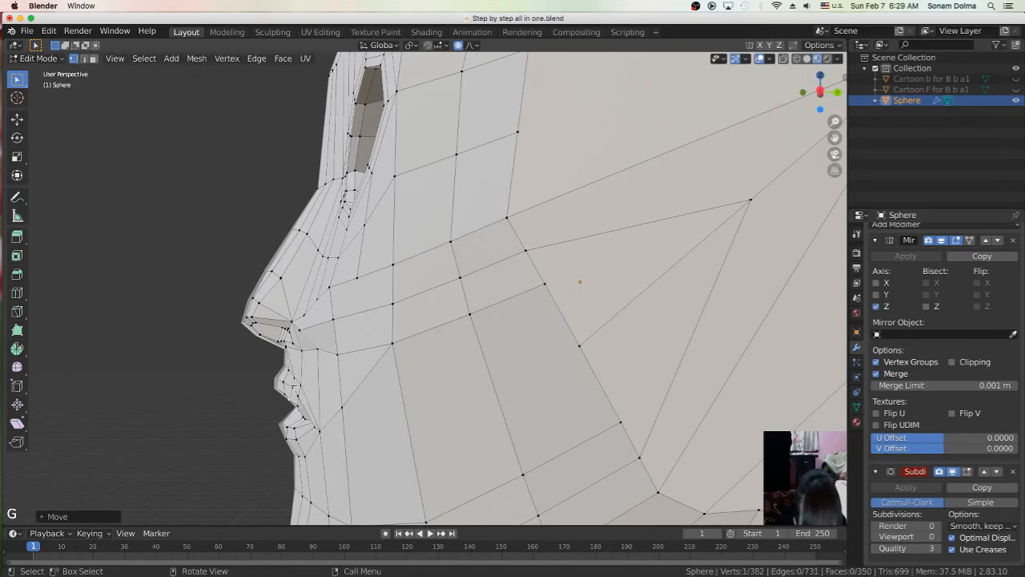
Step: Shift a vertex on the side of the upper lip and one at the mouth opening backward in profile
click(294, 387)
key(g)
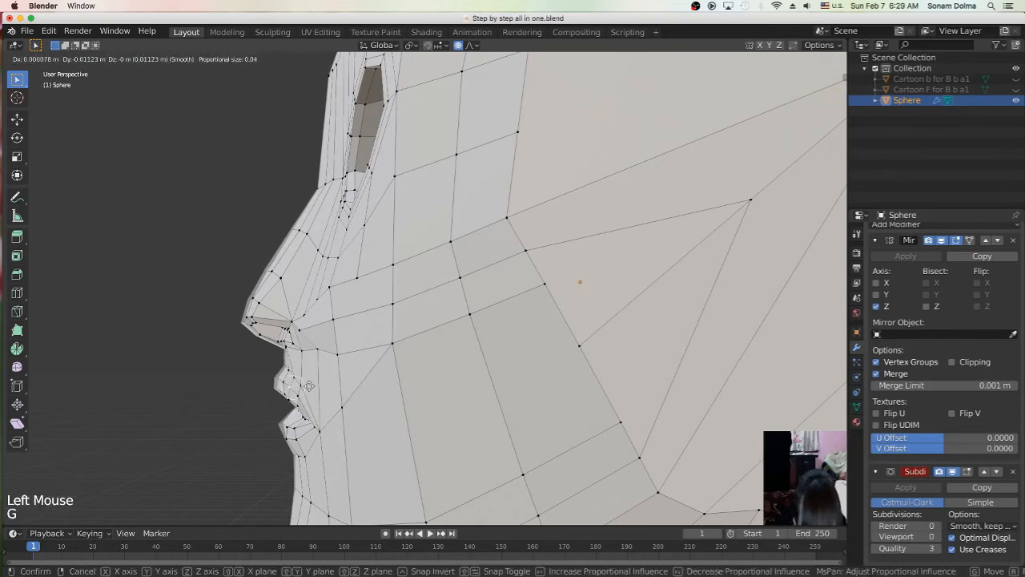
click(309, 386)
click(293, 402)
key(g)
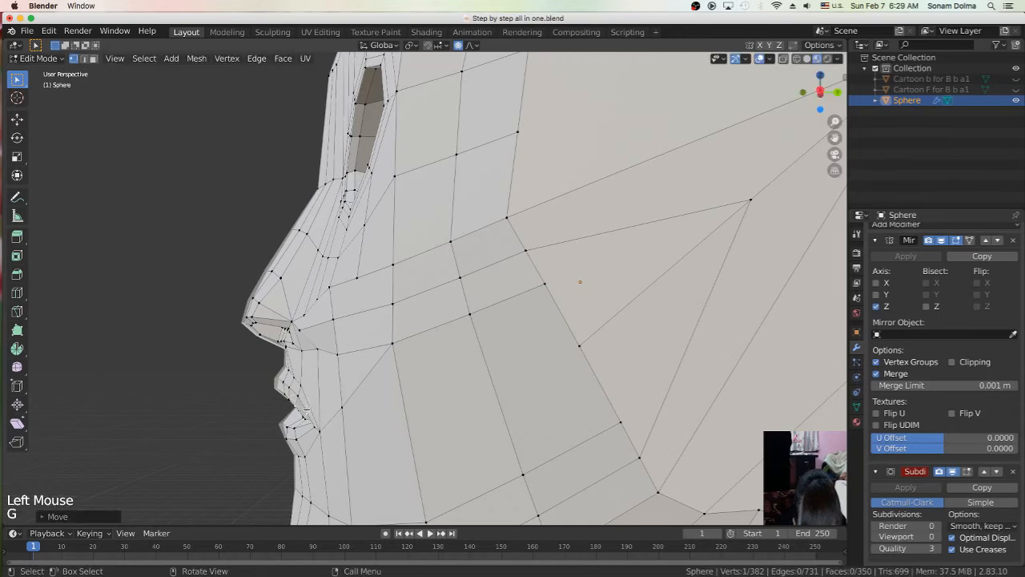
click(307, 410)
Step: Nudge two vertices along the upper lip's lower edge to smooth the lip contour
click(298, 397)
key(g)
click(295, 395)
click(287, 394)
key(g)
click(286, 393)
Step: Add an unslid vertical loop cut beside the centre line, from the lower lip down through the chin
middle_drag(335, 412, 433, 423)
scroll(433, 424, down, 2)
click(480, 416)
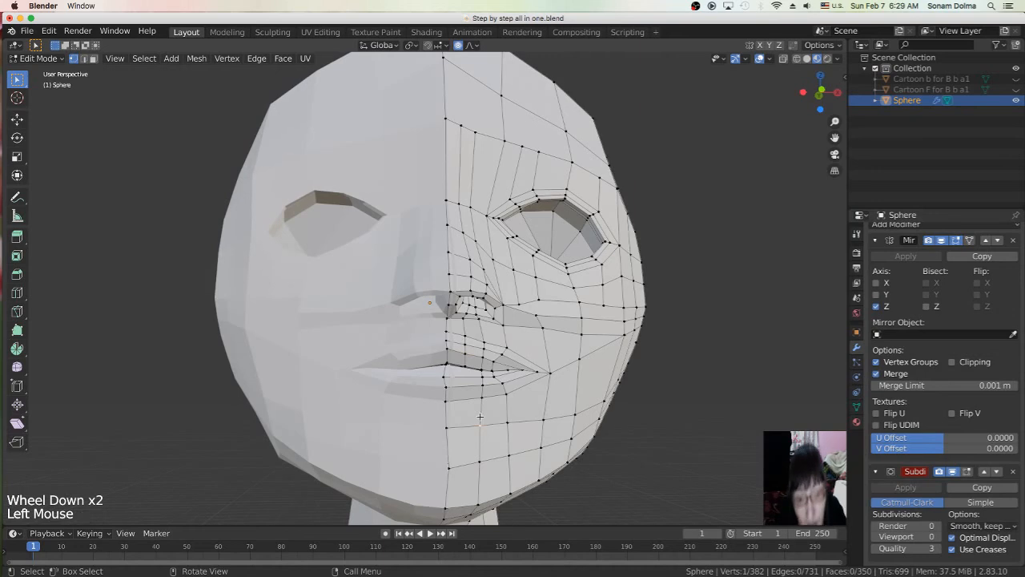
key(ctrl+r)
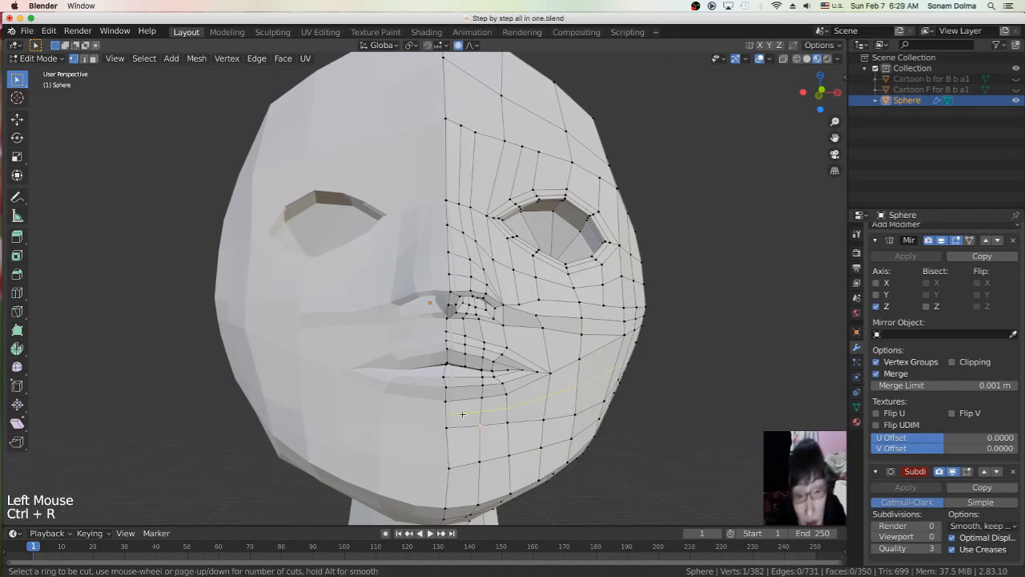
click(467, 374)
right_click(465, 384)
middle_drag(469, 392, 476, 430)
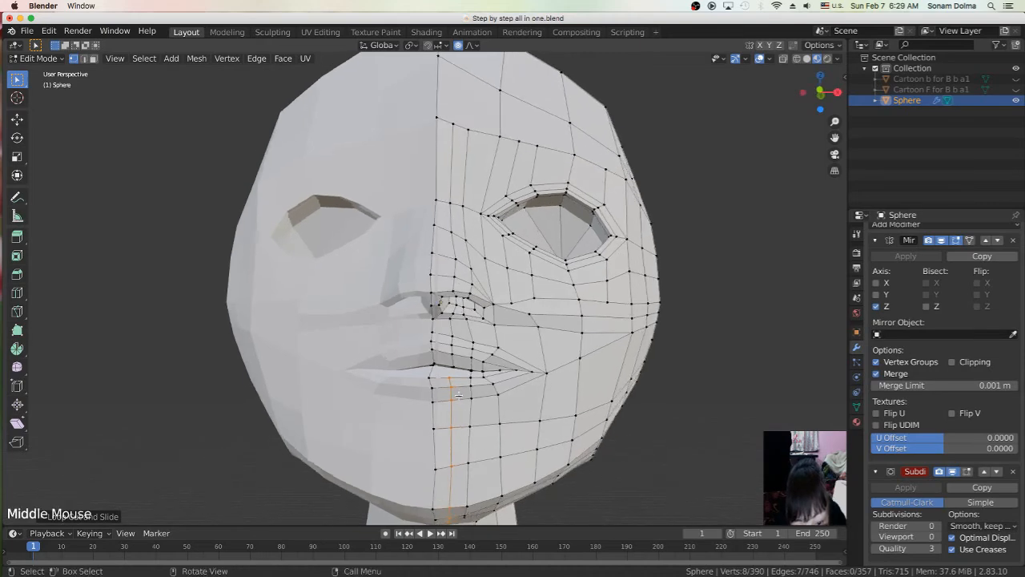
Step: Knife-cut an edge from the new loop's top vertex on the lower lip up to the mouth opening
scroll(475, 430, up, 3)
click(476, 471)
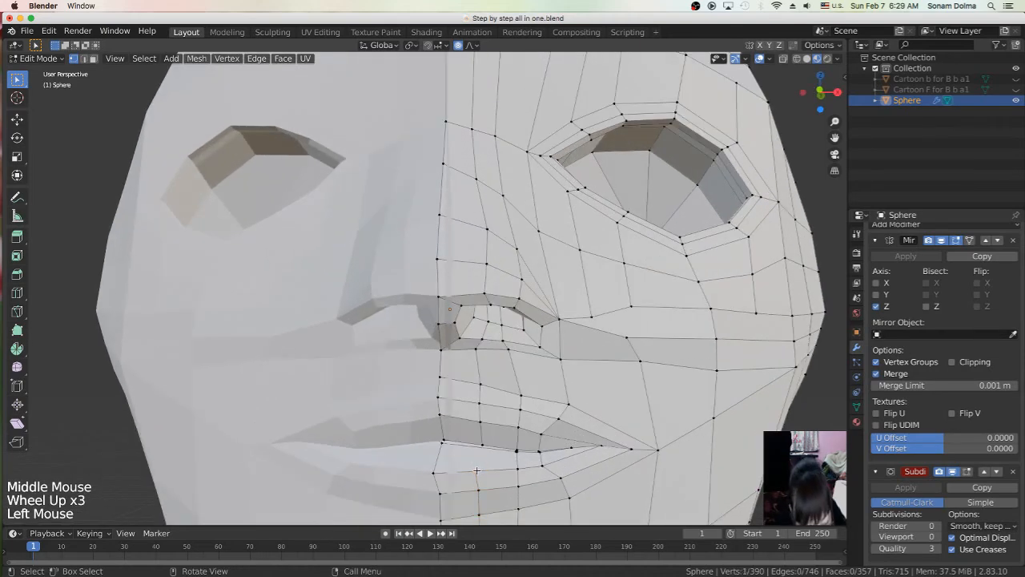
key(k)
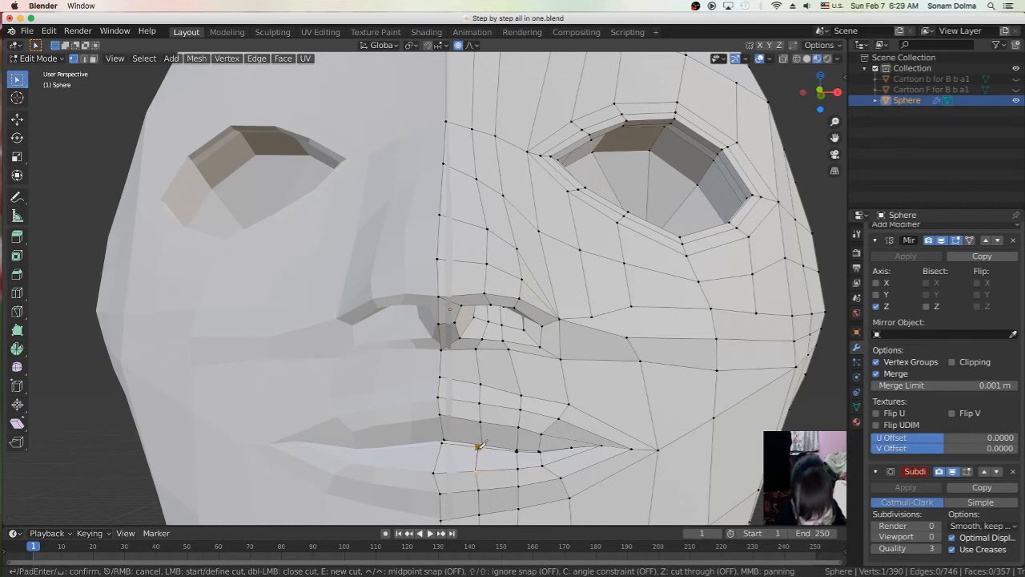
key(Return)
click(474, 470)
Step: Move the new lower-lip vertex forward in profile to round the lip
middle_drag(474, 471, 538, 473)
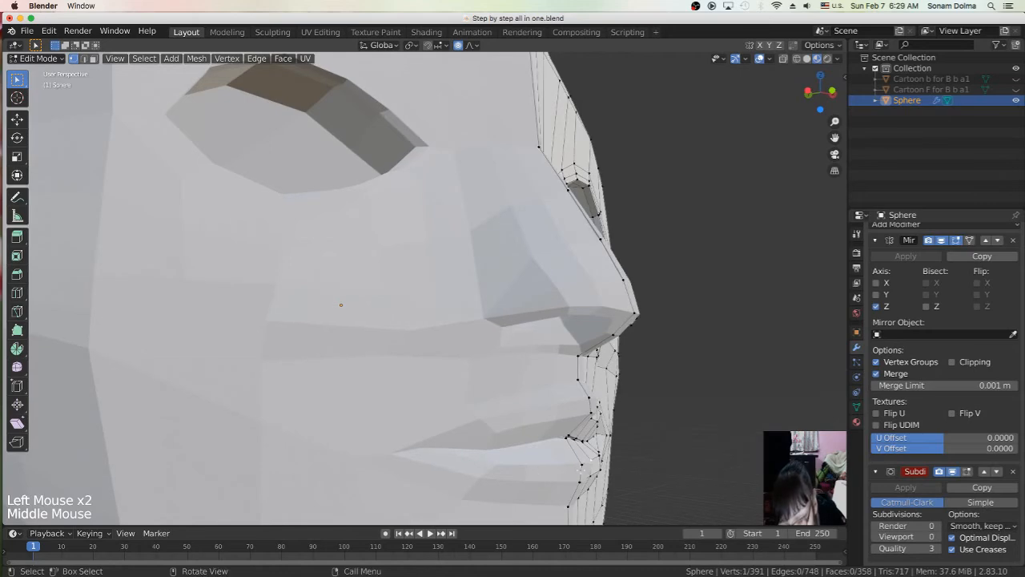
key(g)
click(589, 470)
click(579, 467)
Step: Move the centre-line vertices between the nose and upper lip to straighten the face's middle edge
middle_drag(579, 466, 452, 390)
click(397, 358)
key(g)
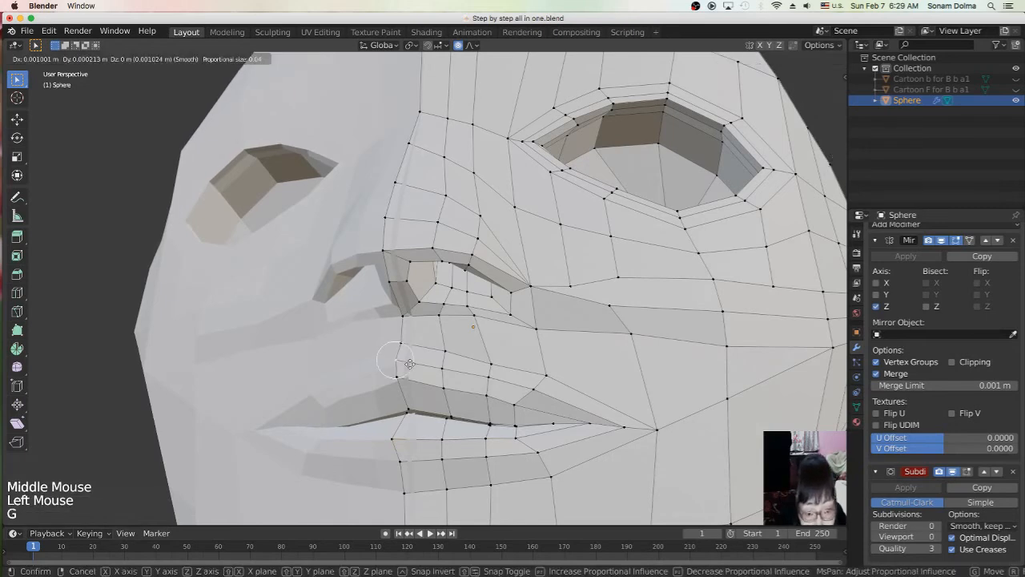
click(414, 362)
click(402, 380)
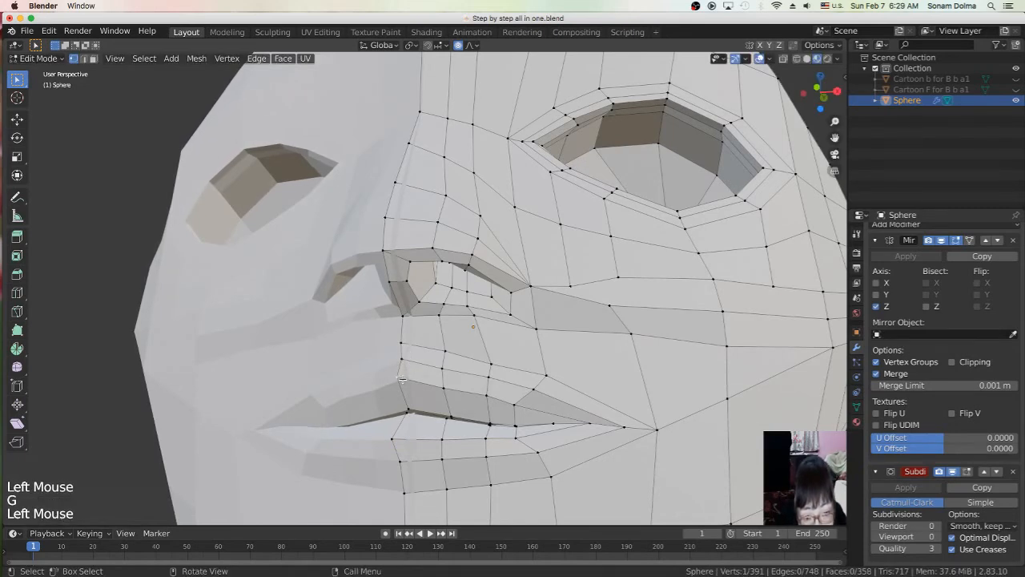
key(g)
click(407, 381)
click(400, 345)
key(g)
click(400, 340)
Step: Reposition the vertices along the base of the nose below the nostril from the side
middle_drag(450, 351, 324, 372)
key(g)
click(264, 334)
click(263, 334)
key(g)
click(283, 324)
key(g)
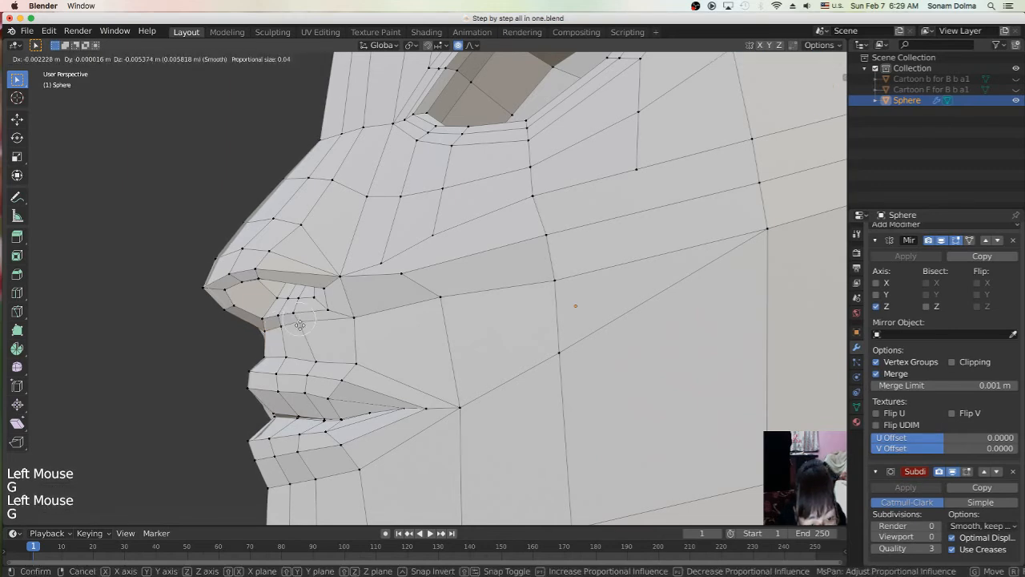
click(299, 325)
Step: Adjust the vertices at the rear lower corner of the nostril
key(g)
click(326, 313)
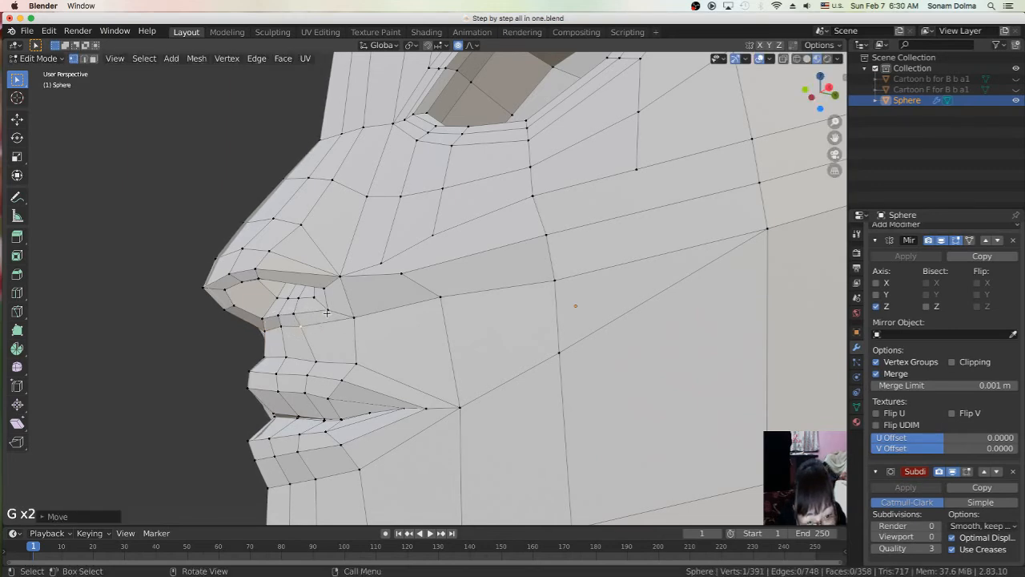
key(g)
click(328, 312)
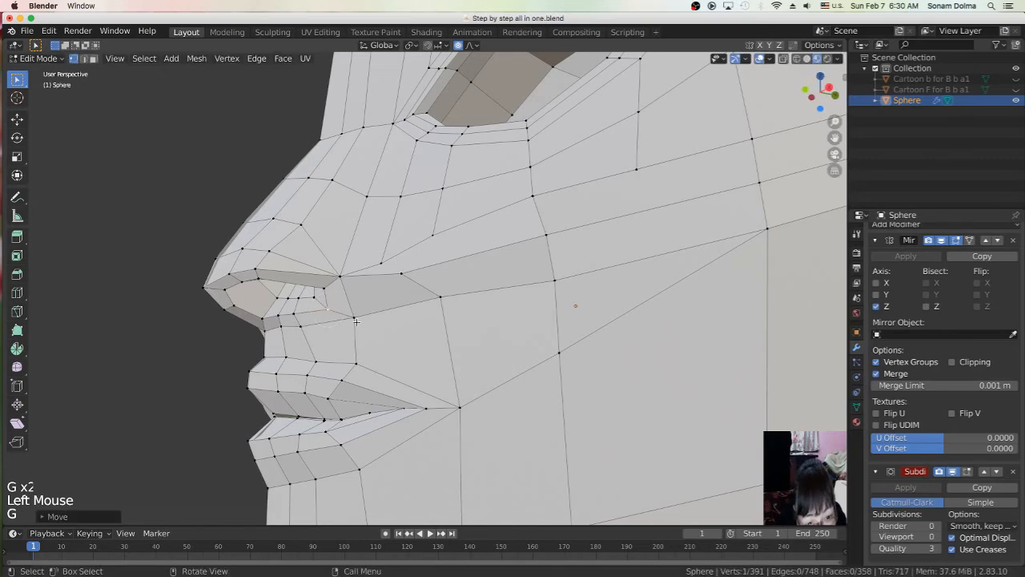
click(357, 322)
key(g)
click(354, 322)
Step: Move the vertices along the top border of the upper lip and the one below the nostril
click(318, 358)
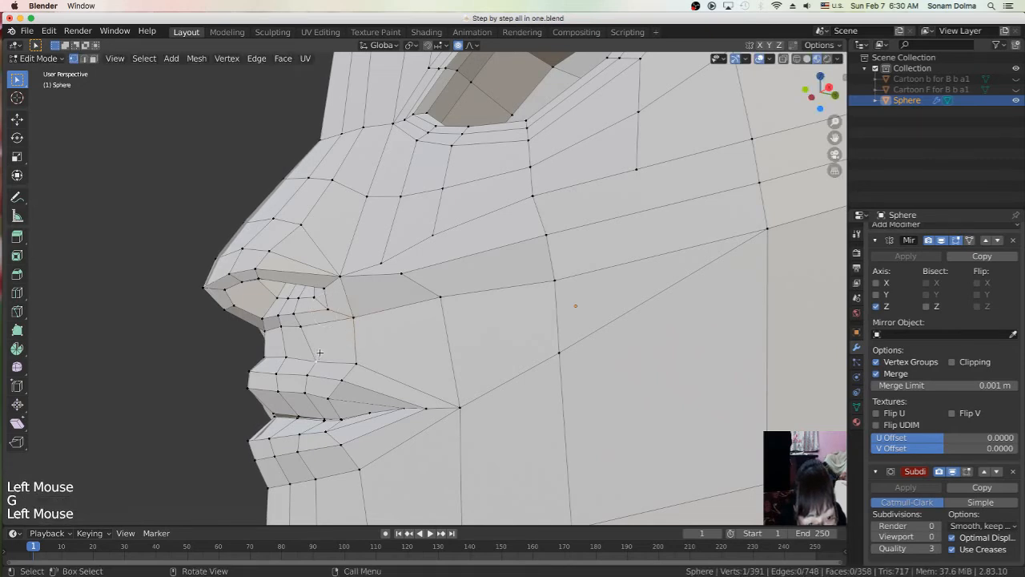
key(g)
click(319, 350)
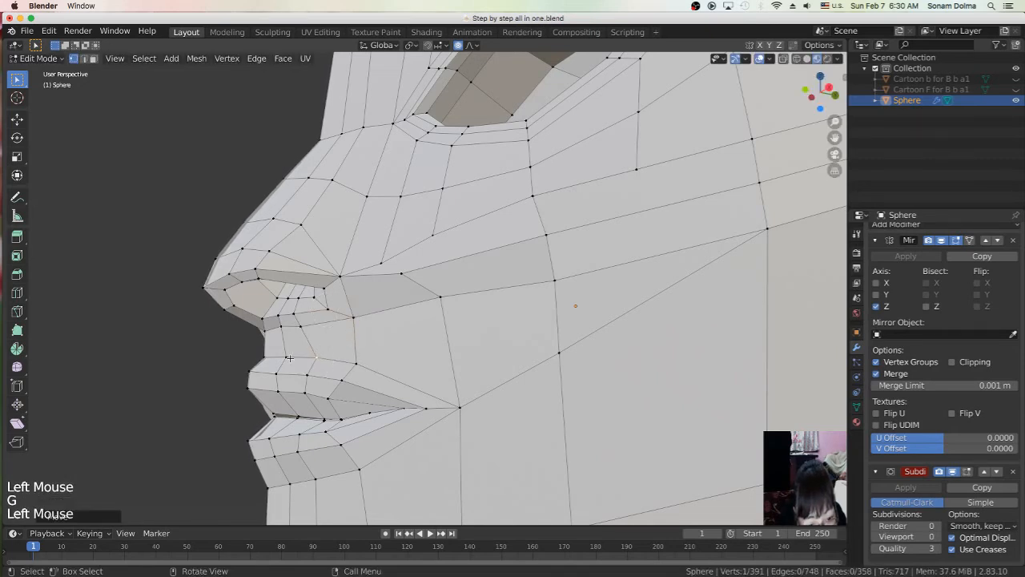
key(g)
click(285, 329)
key(g)
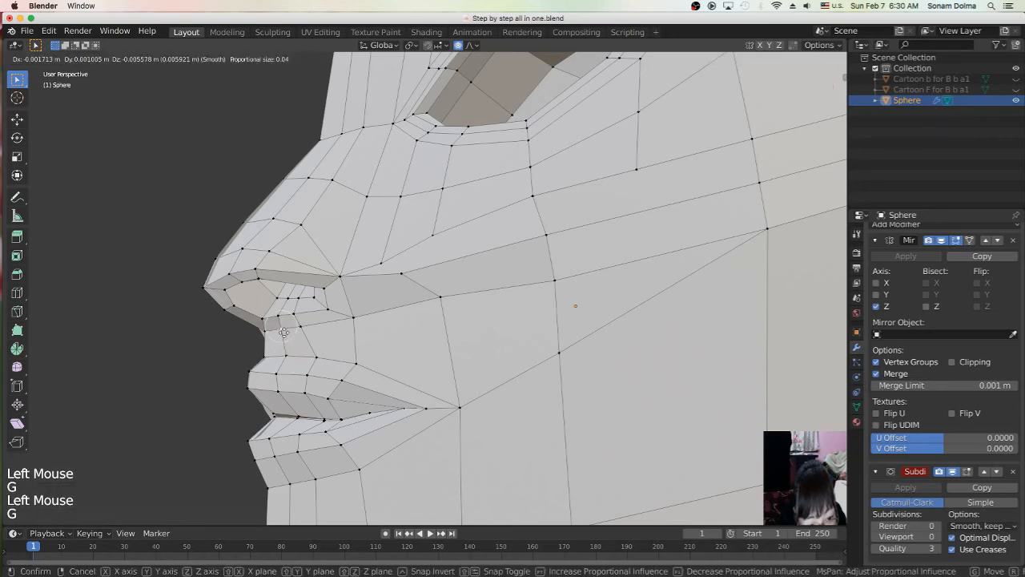
click(283, 331)
Step: Shift the vertex below the nostril's outer corner slightly outward and down from the front
scroll(283, 330, down, 3)
middle_drag(283, 331, 488, 319)
click(492, 317)
key(g)
click(498, 322)
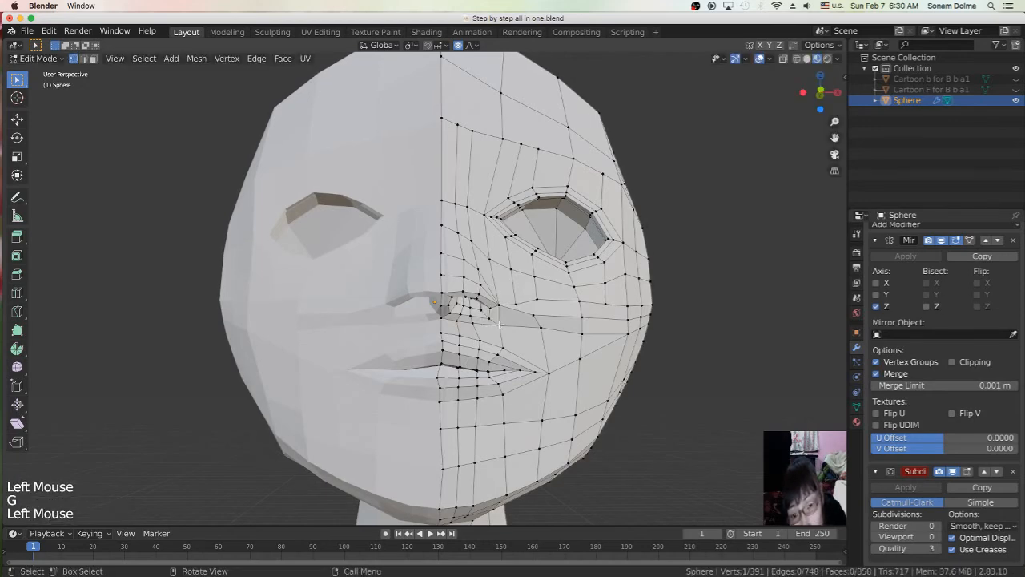
key(g)
click(498, 322)
Step: Move the vertex beneath the nostril backward in profile to set it into the cheek
middle_drag(498, 323, 389, 349)
scroll(390, 349, up, 2)
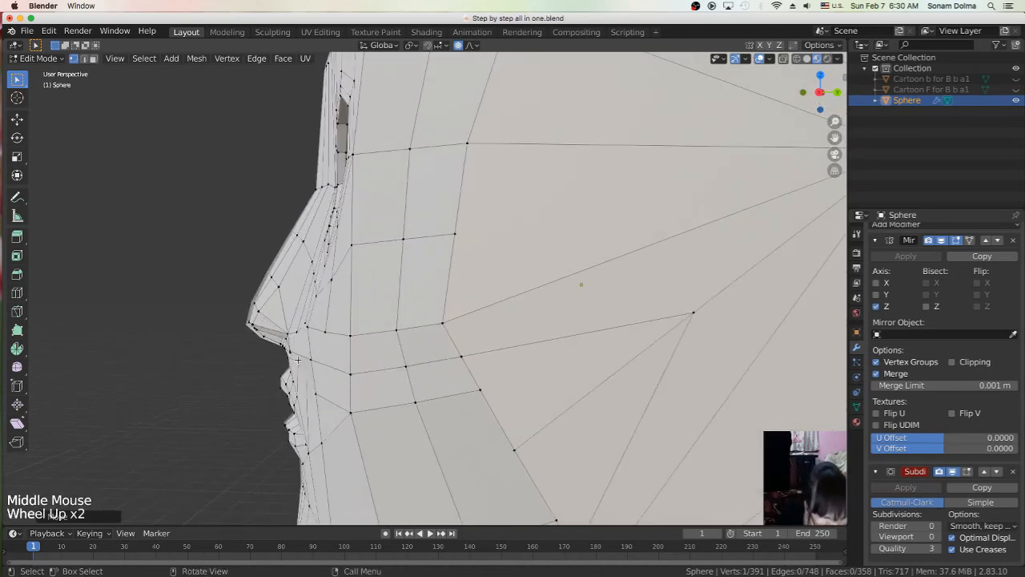
click(291, 351)
key(g)
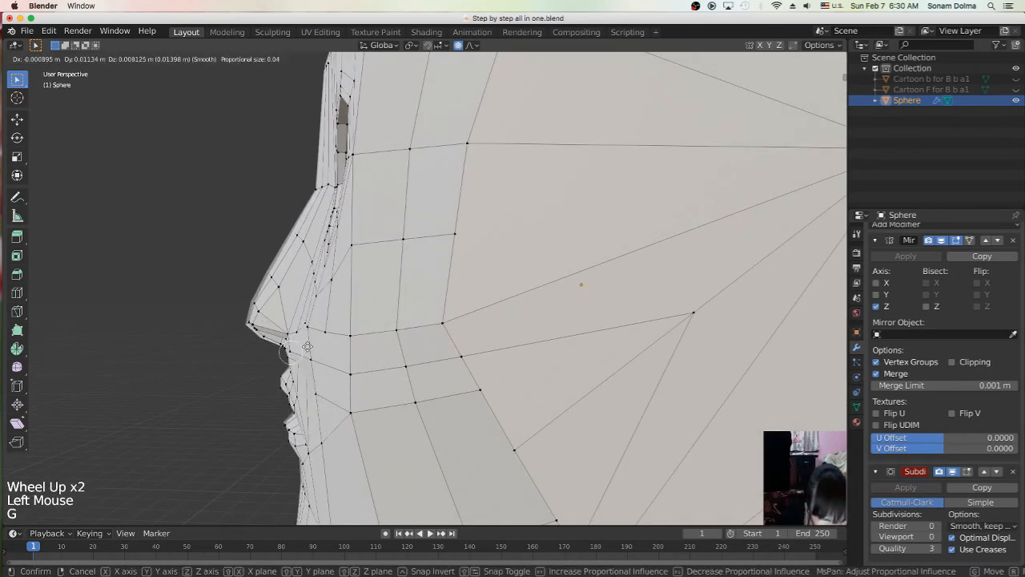
click(305, 349)
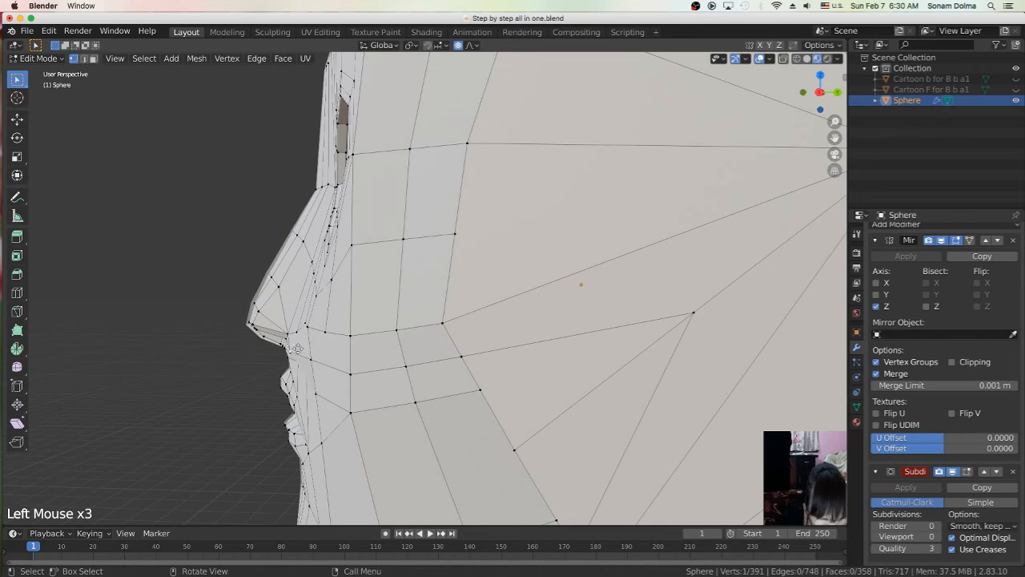
Step: Nudge the vertices below and behind the nostril slightly backward in profile to smooth their transition into the cheek
key(g)
click(302, 346)
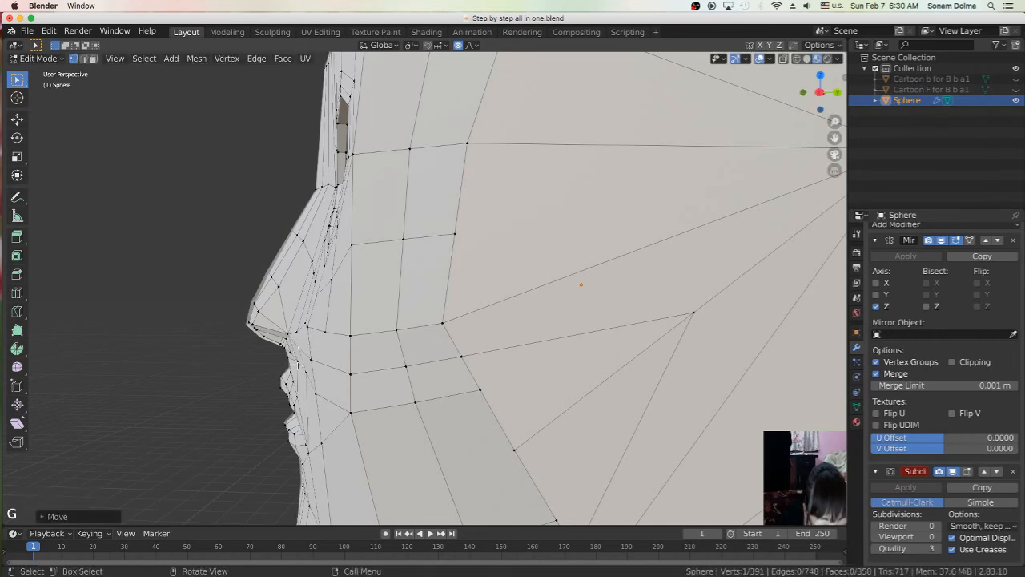
key(g)
click(299, 352)
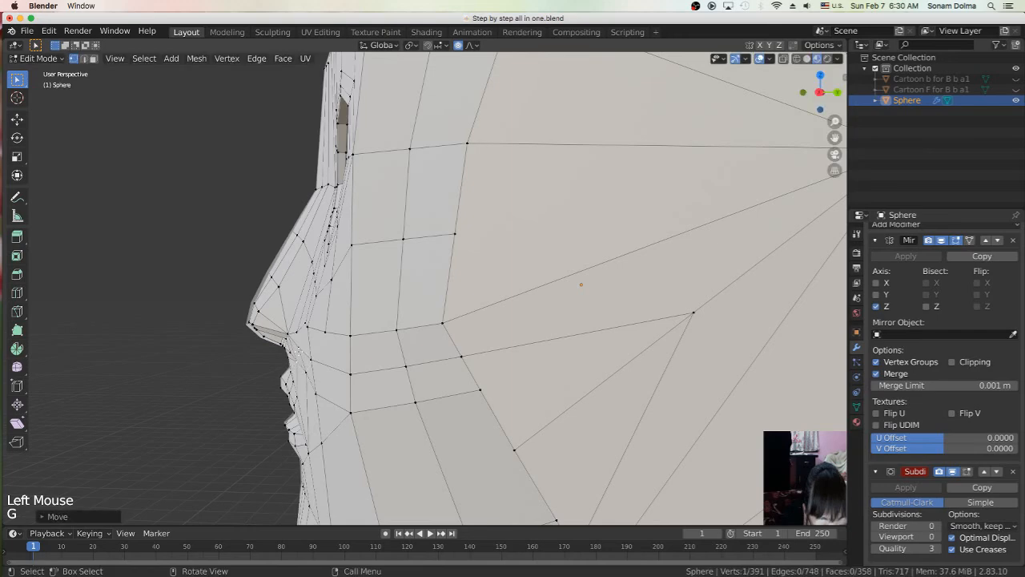
key(g)
click(309, 332)
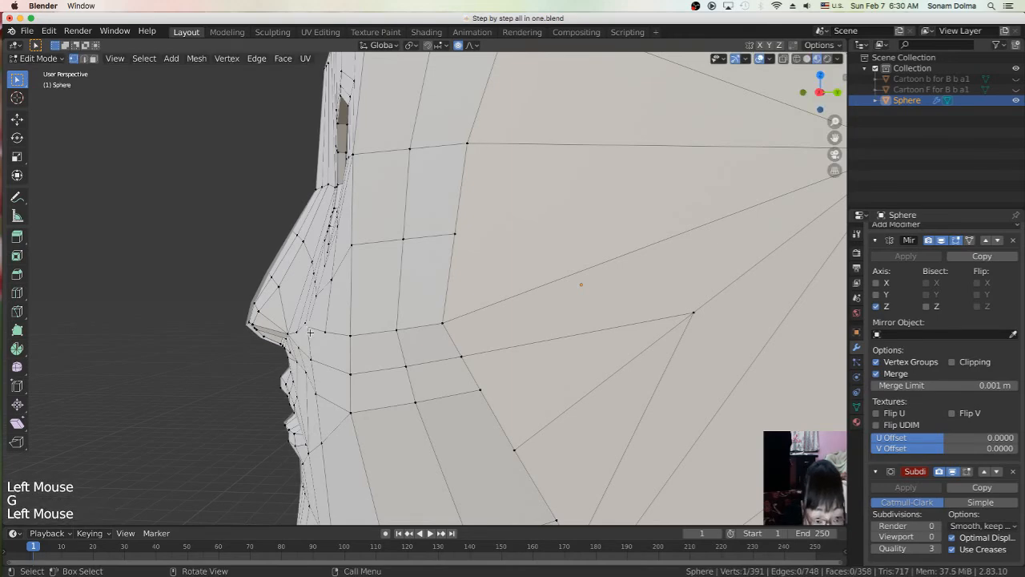
key(g)
click(313, 331)
Step: Move the vertices on the cheek behind the mouth corner slightly backward in profile
key(g)
click(319, 391)
click(318, 393)
key(g)
click(322, 392)
scroll(345, 402, down, 2)
click(391, 360)
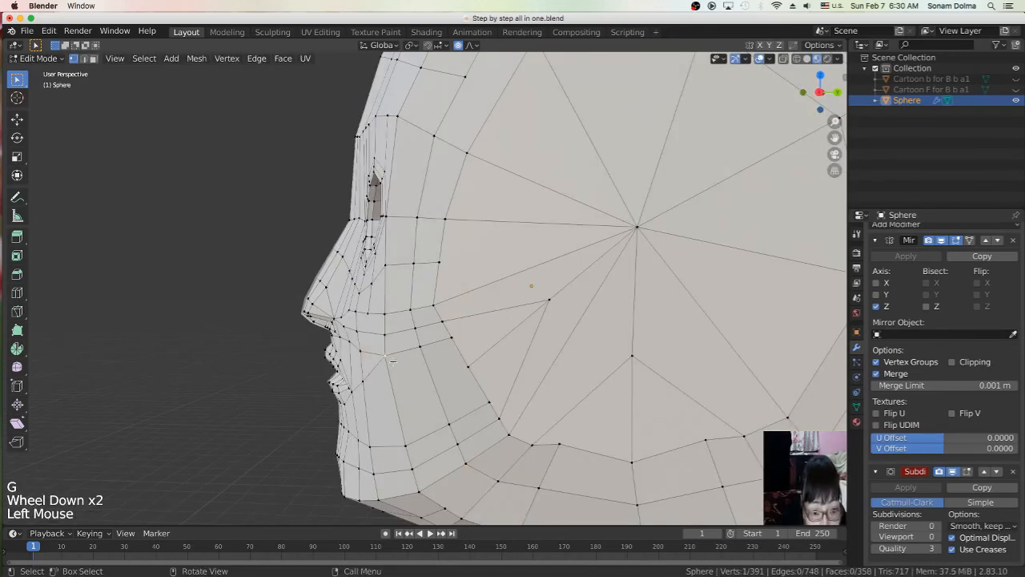
key(g)
click(399, 366)
Step: Select the ring of vertices around the flat side of the head and scale it down slightly
scroll(400, 367, down, 1)
middle_drag(400, 367, 478, 378)
click(639, 403)
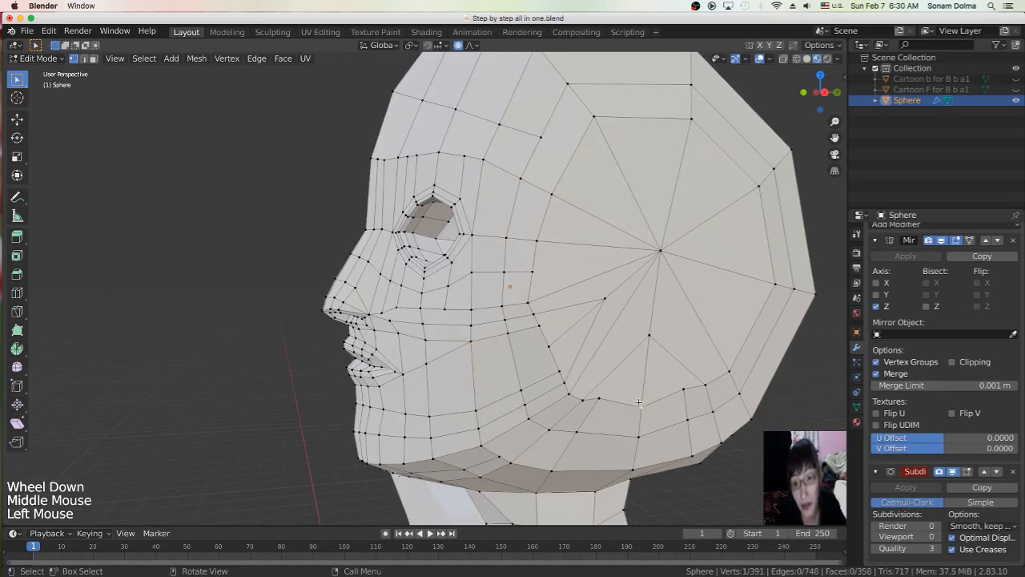
alt+click(628, 402)
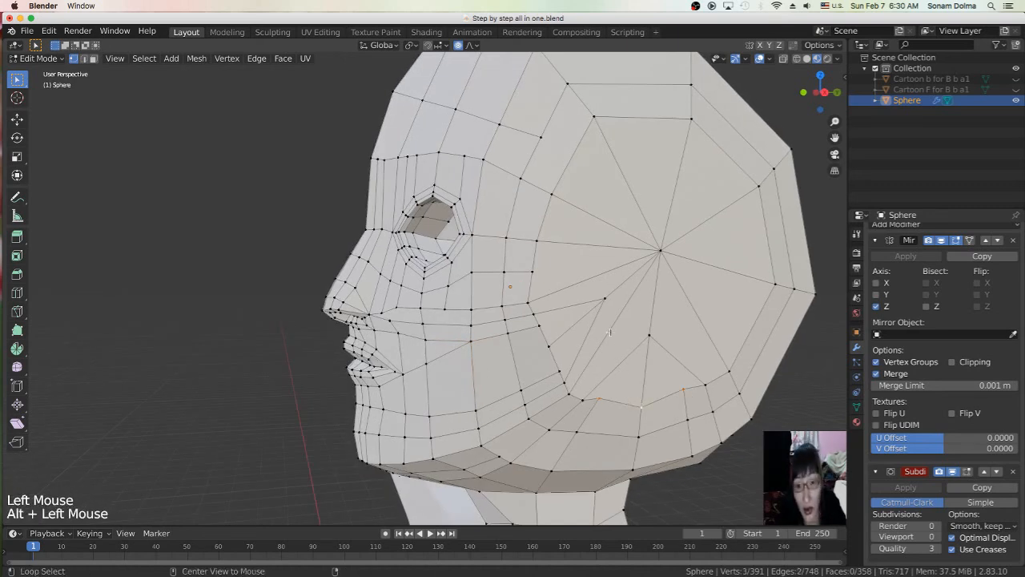
alt+shift+click(547, 218)
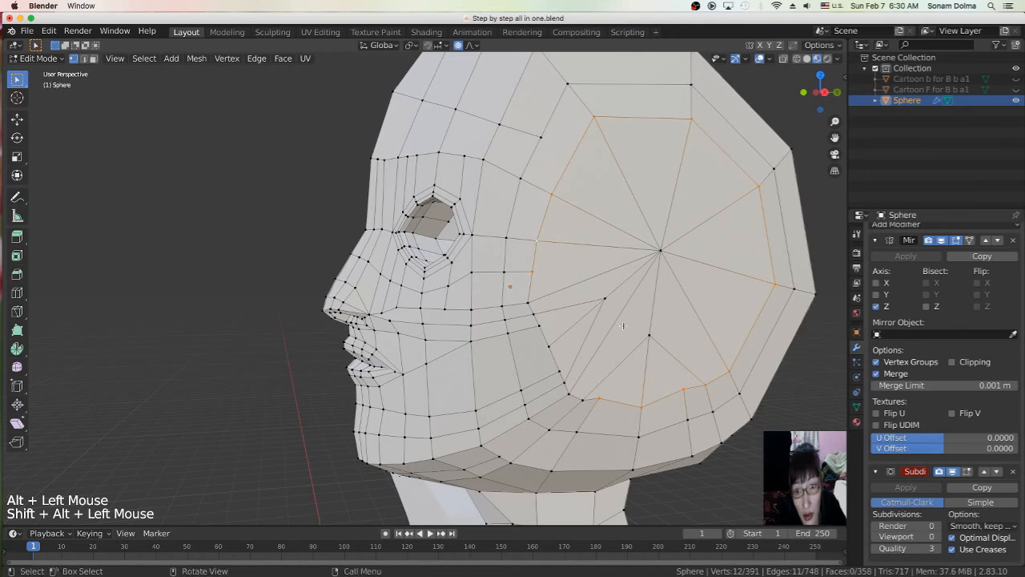
key(c)
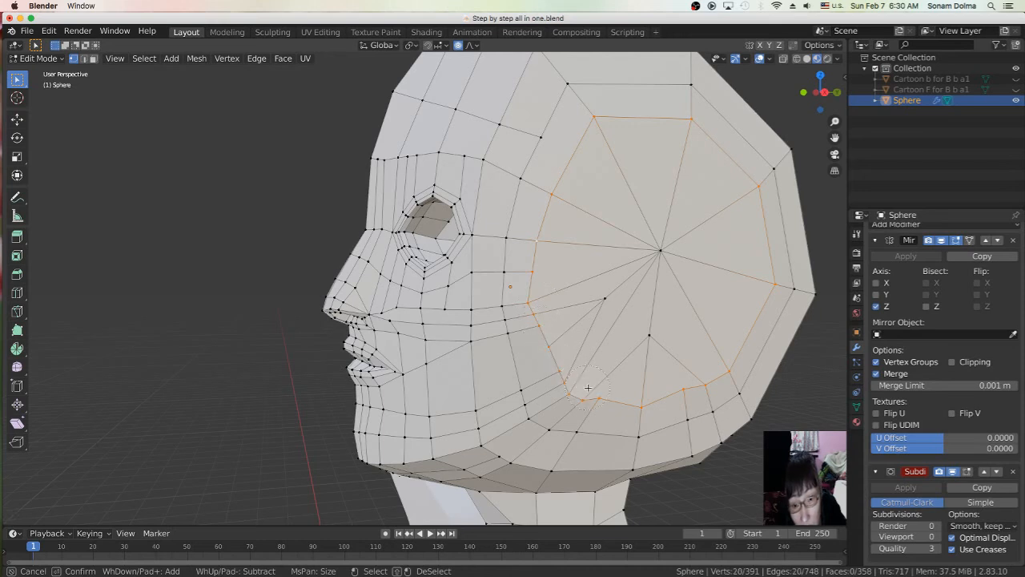
key(Escape)
key(s)
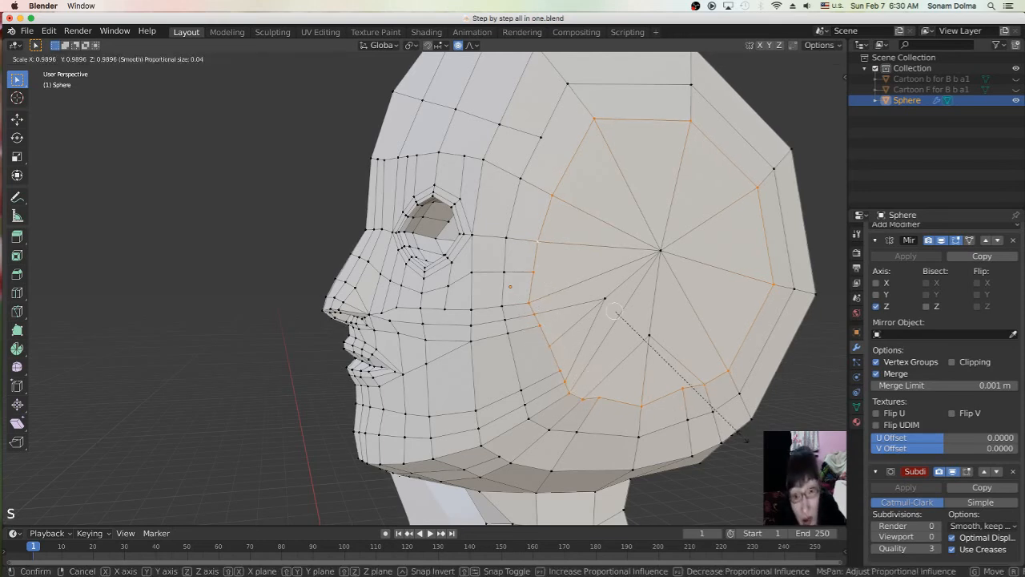
click(711, 415)
middle_drag(557, 370, 659, 377)
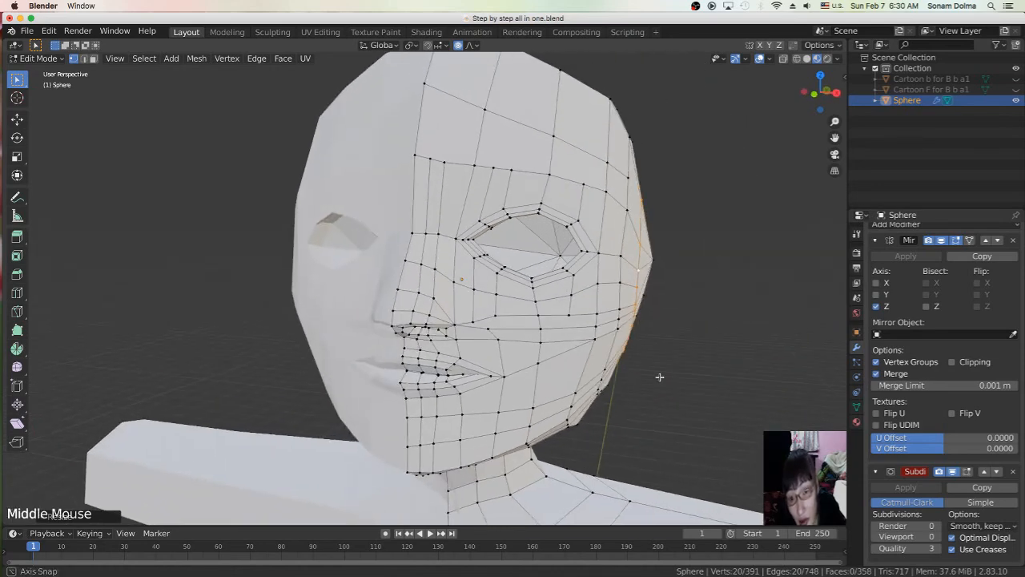
key(s)
click(713, 412)
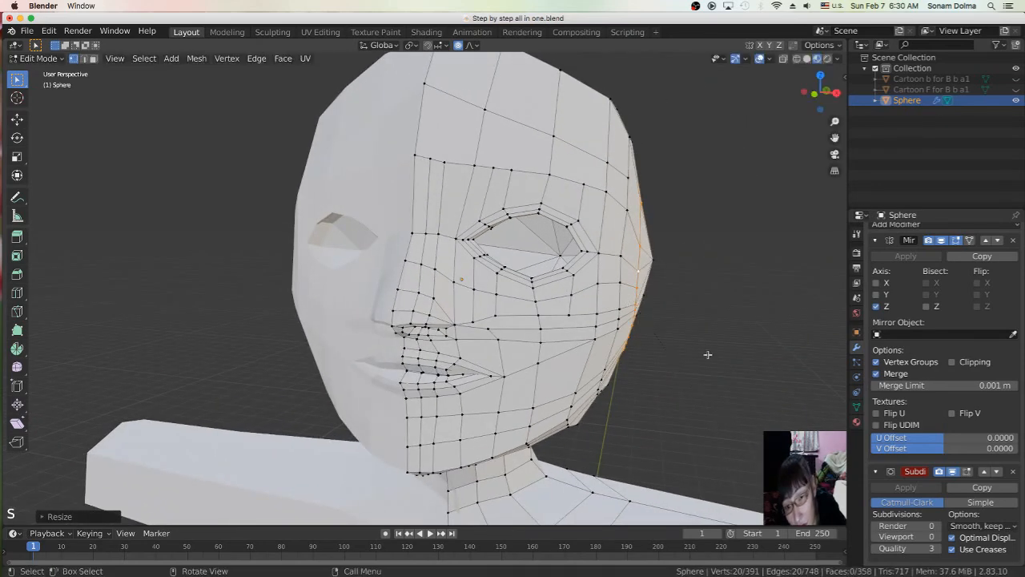
Step: Pull the protruding outline vertices beside the eye and upper cheek inward to soften the side of the face
click(663, 243)
key(g)
click(668, 294)
click(655, 298)
key(g)
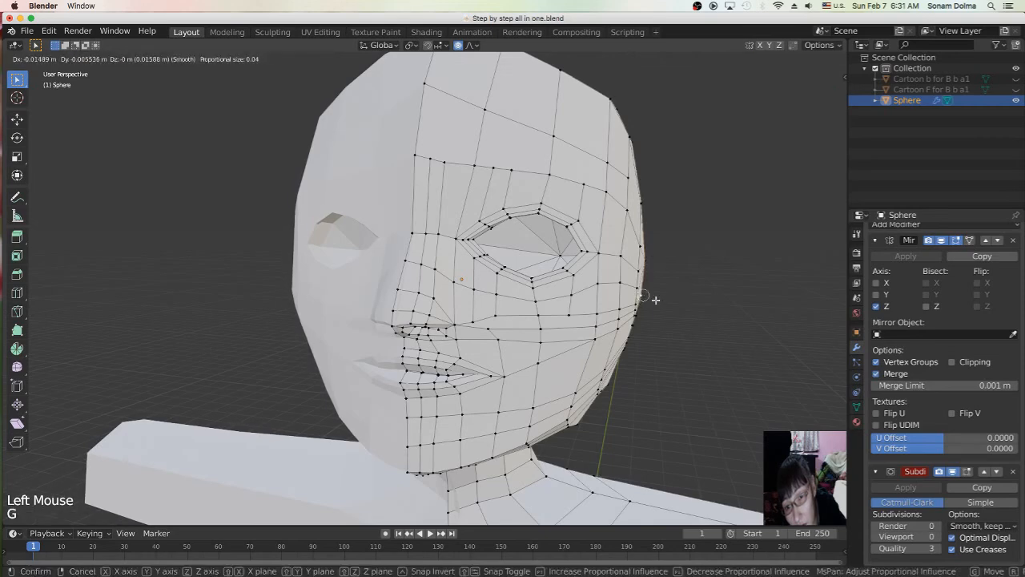
click(653, 299)
Step: Move the two vertices at the outer edge of the forehead outward to round the temple
middle_drag(688, 346, 686, 344)
click(632, 135)
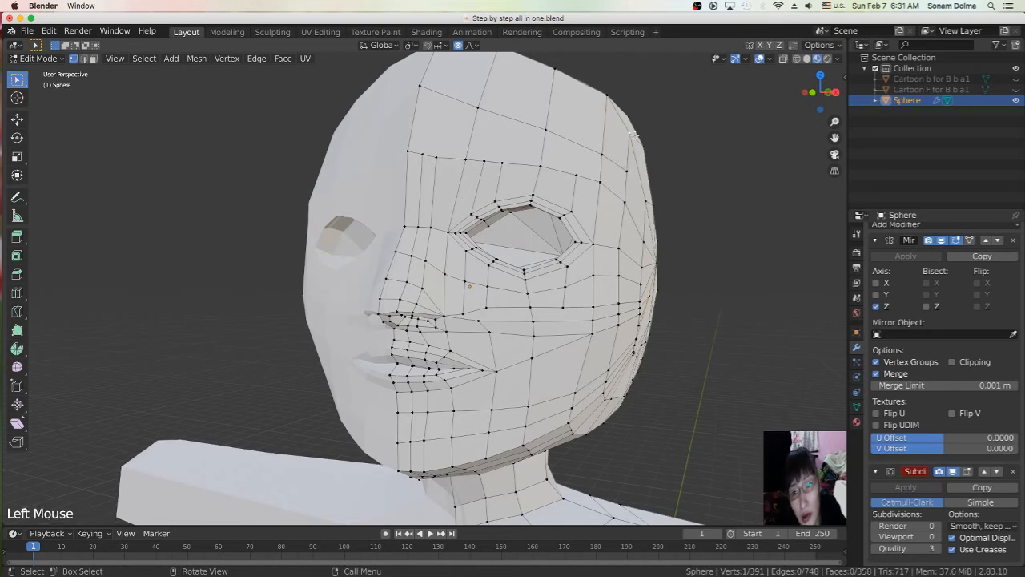
key(g)
key(g)
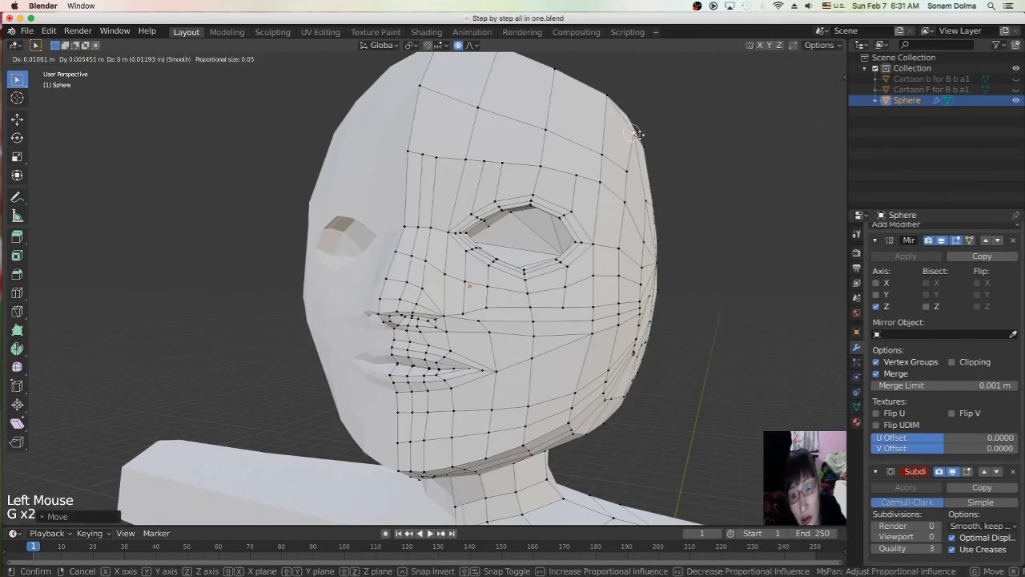
click(639, 135)
click(626, 170)
key(g)
click(635, 169)
key(g)
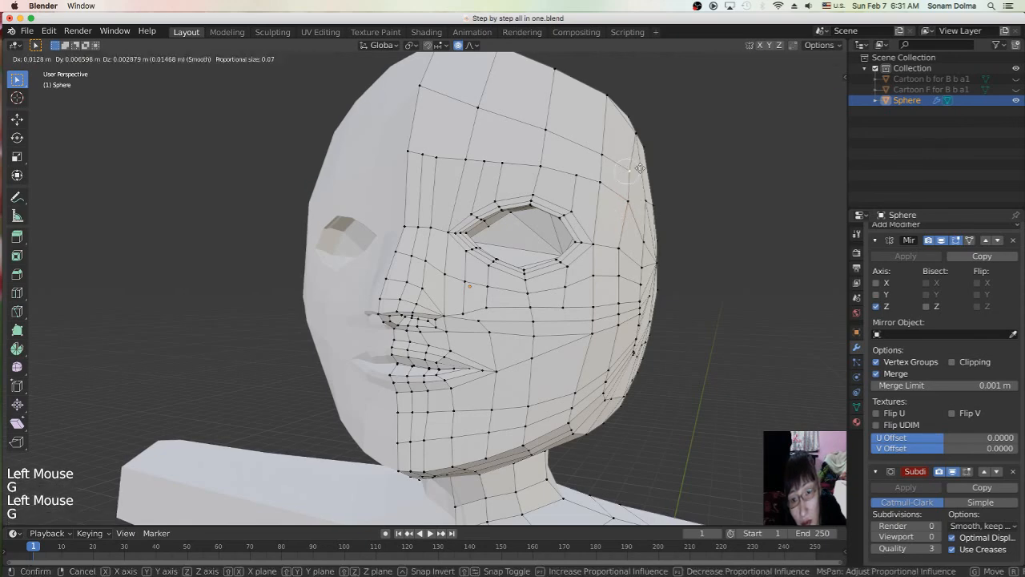
click(640, 168)
Step: Fine-tune the face outline by moving the temple vertex beside the eye and the outer cheek vertex
middle_drag(626, 256, 681, 276)
click(617, 213)
key(g)
click(615, 213)
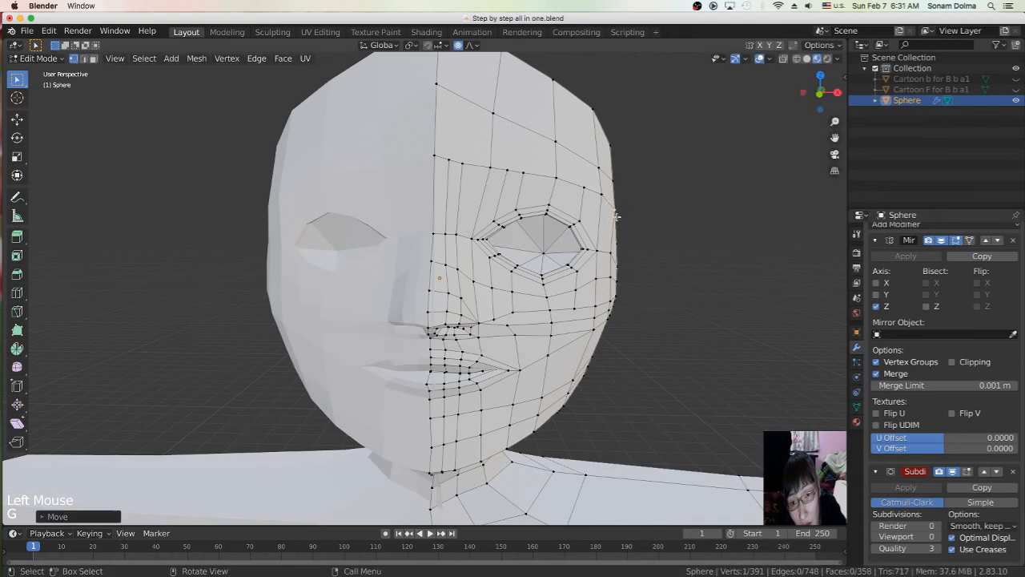
middle_drag(617, 218, 613, 327)
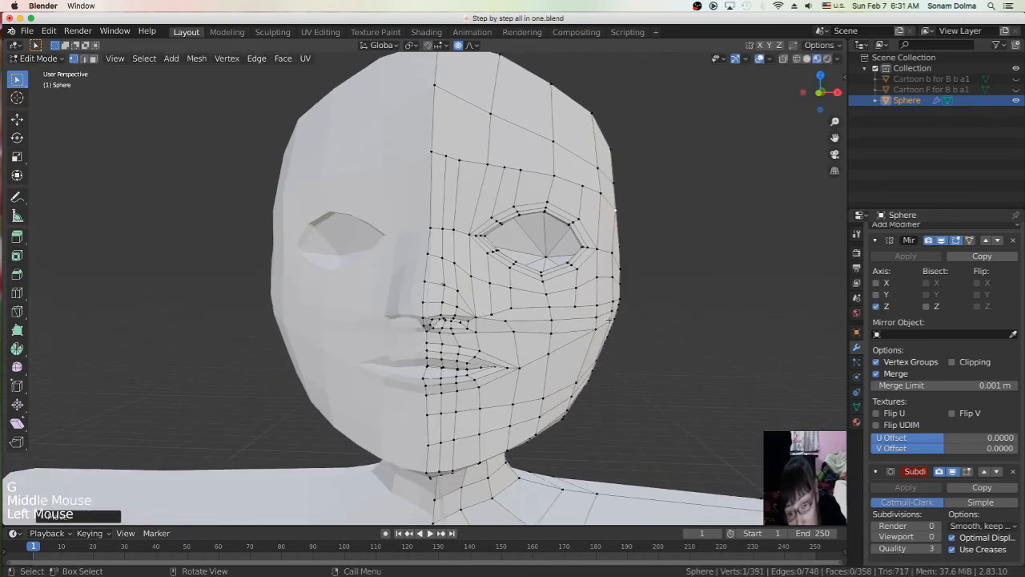
click(616, 321)
key(g)
scroll(616, 321, down, 1)
click(617, 320)
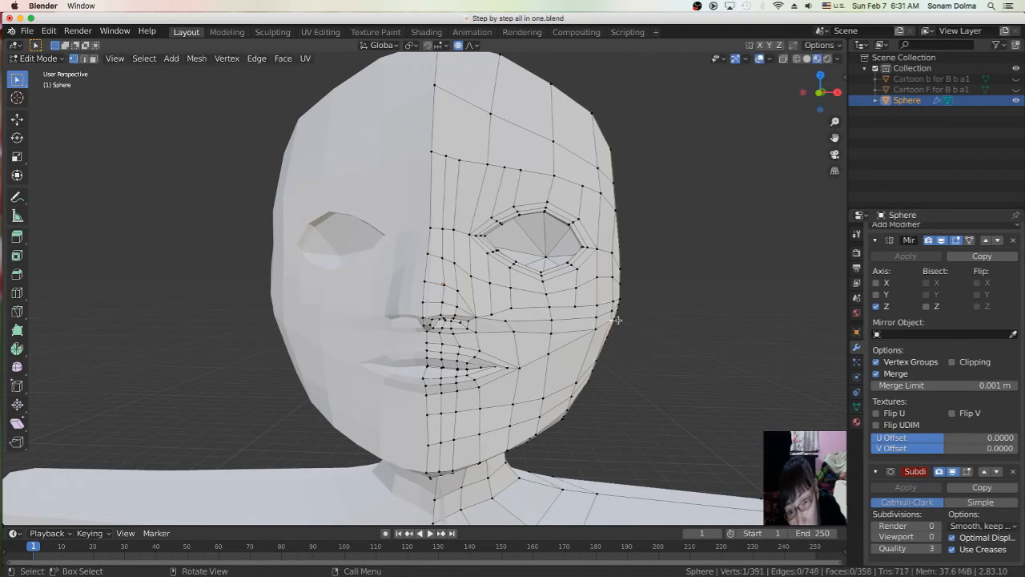
Step: Adjust the vertices of the outer cheek beside and below the eye's outer corner
key(g)
click(620, 277)
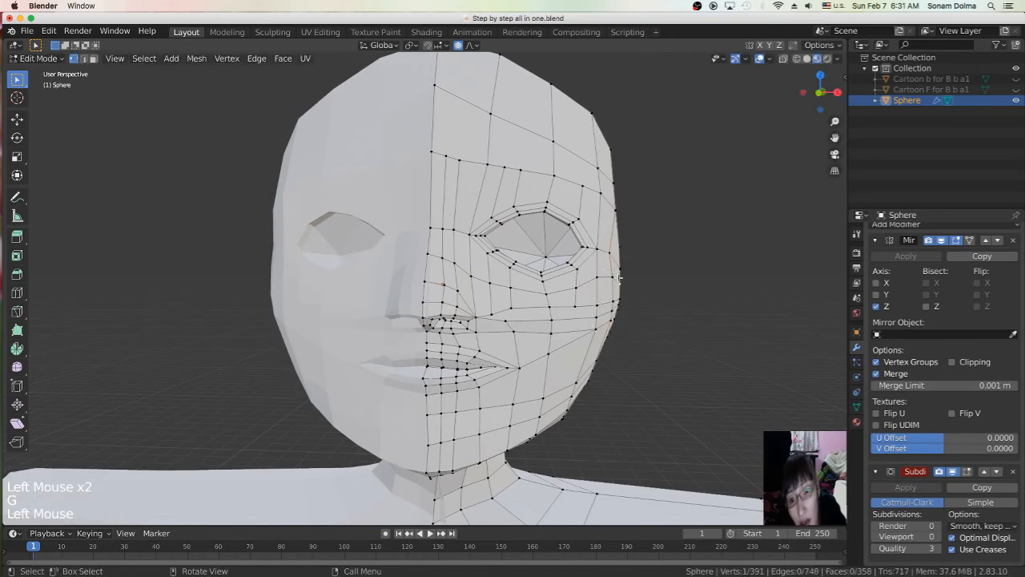
key(g)
click(614, 277)
key(g)
click(612, 277)
click(597, 305)
key(g)
click(575, 309)
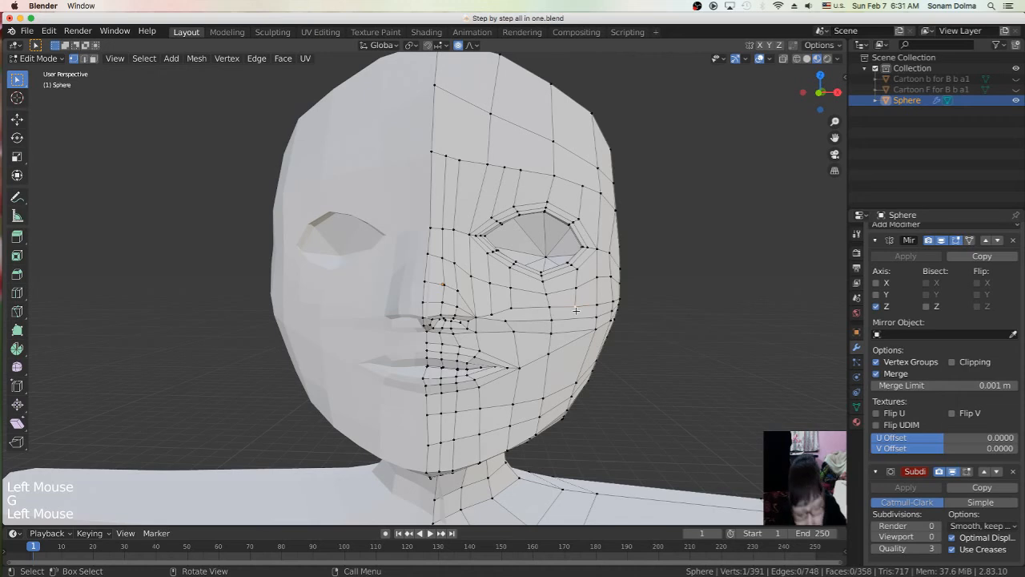
Step: Knife-cut a new edge line from the cheek vertex below the outer eye down to the jaw
key(k)
click(575, 306)
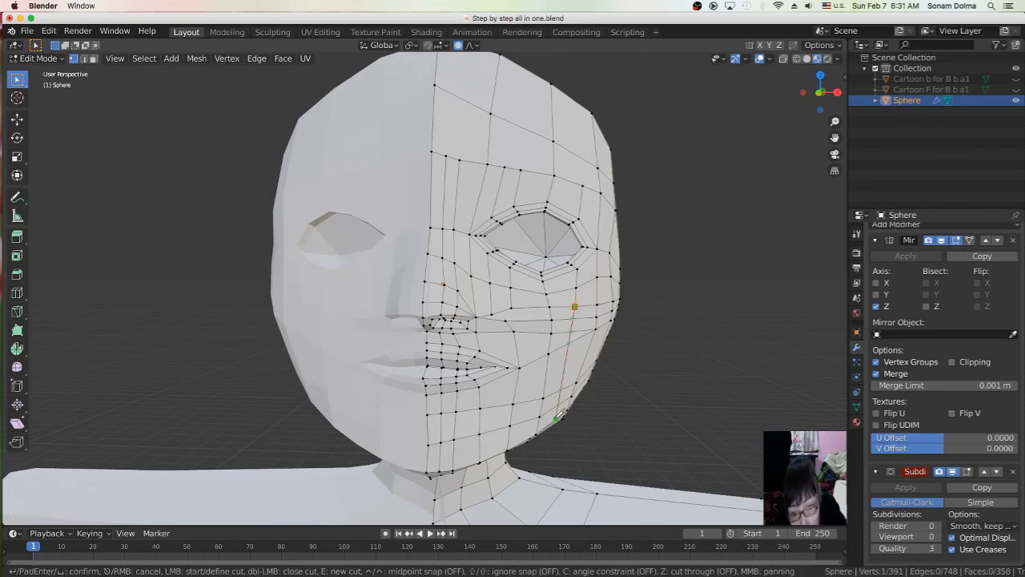
click(555, 416)
key(Return)
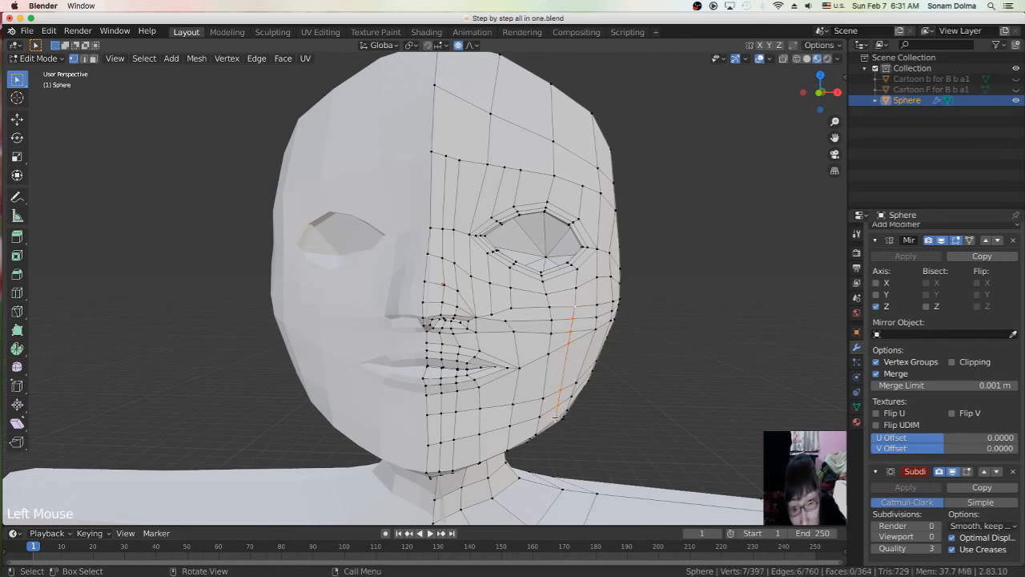
Step: Reposition the rear cheek vertices above the jaw using a larger proportional editing radius
middle_drag(558, 373, 473, 364)
scroll(567, 366, down, 3)
click(472, 340)
key(g)
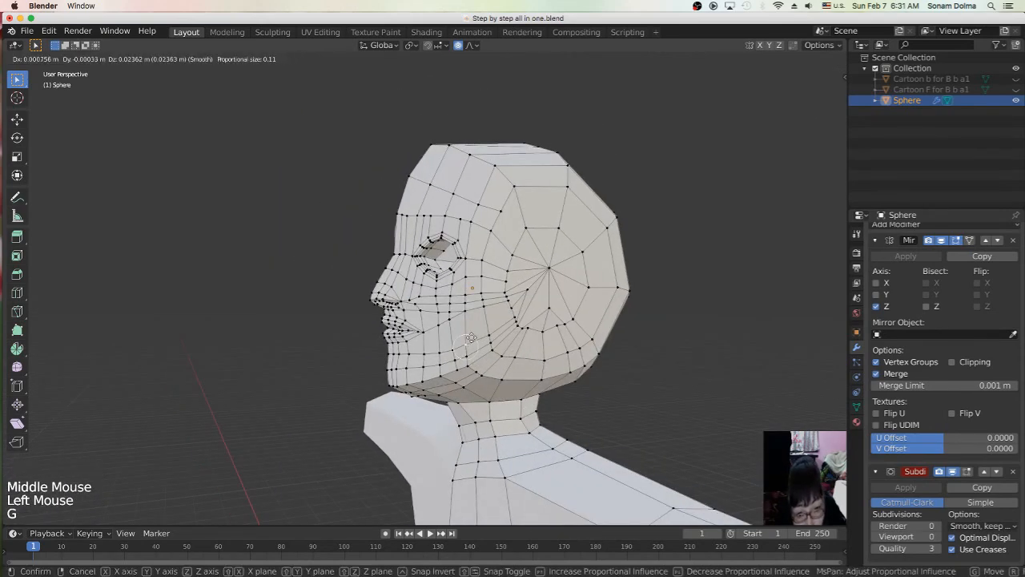
scroll(472, 336, up, 2)
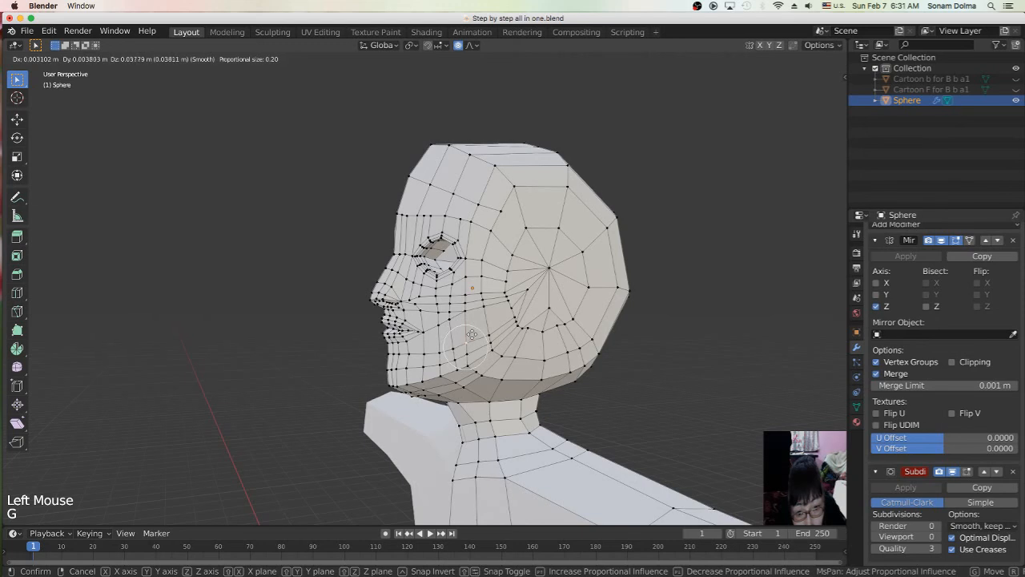
click(472, 335)
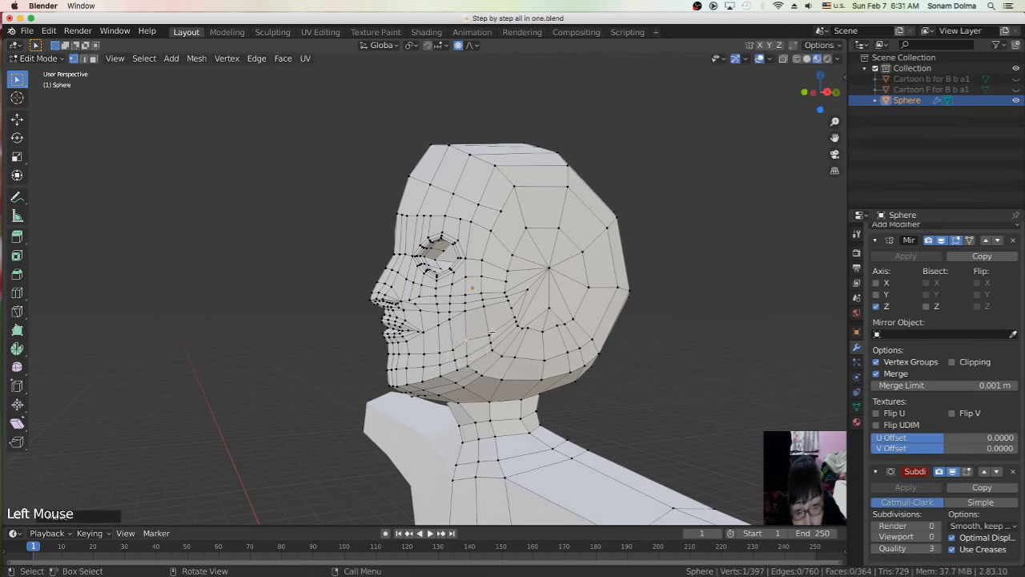
key(g)
click(491, 320)
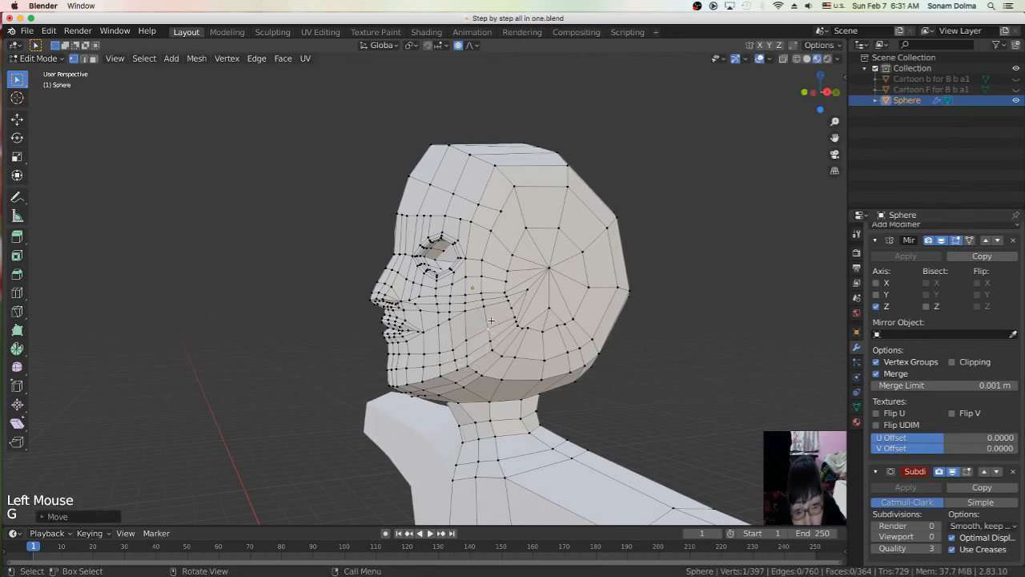
click(454, 346)
key(g)
click(527, 371)
Step: Move two vertices along the lower jaw edge slightly backward in the side view
middle_drag(528, 372, 439, 393)
click(437, 392)
key(g)
click(444, 393)
click(418, 385)
key(g)
click(420, 387)
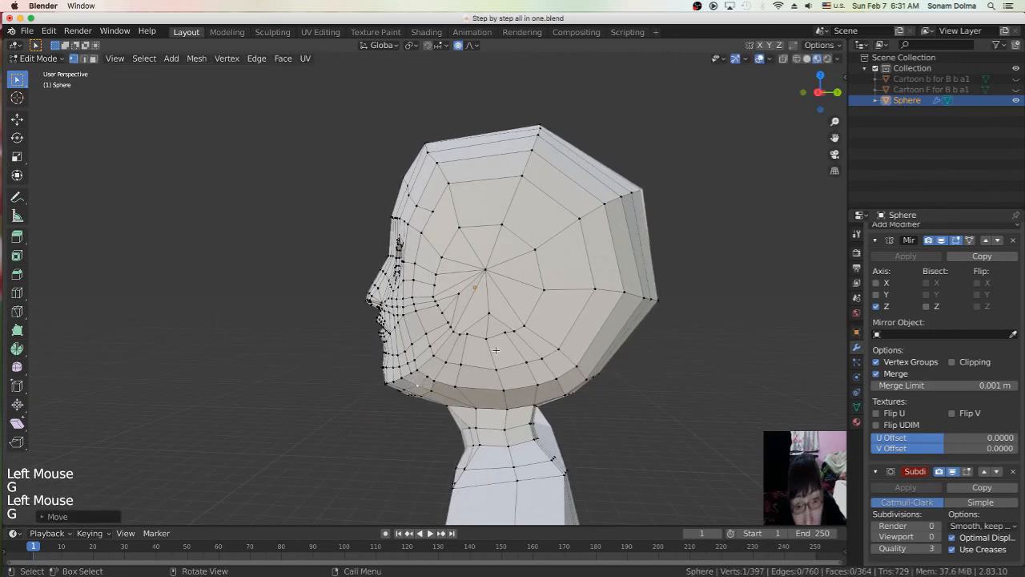
Step: Switch to Object Mode and set the Subdivision modifier to 3 viewport levels and 2 render levels
scroll(496, 350, down, 2)
middle_drag(495, 350, 567, 382)
scroll(555, 385, up, 3)
click(36, 58)
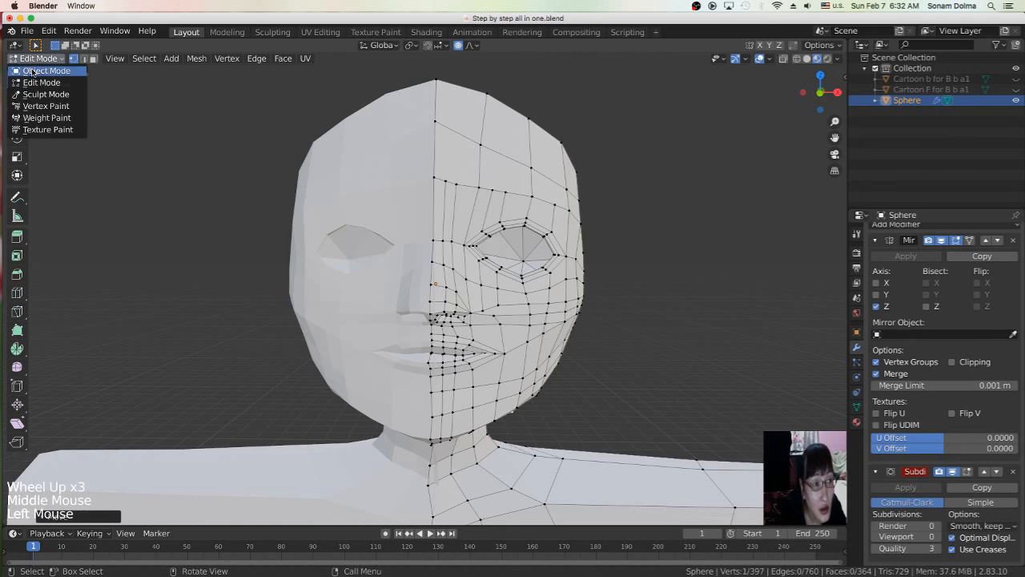
click(46, 71)
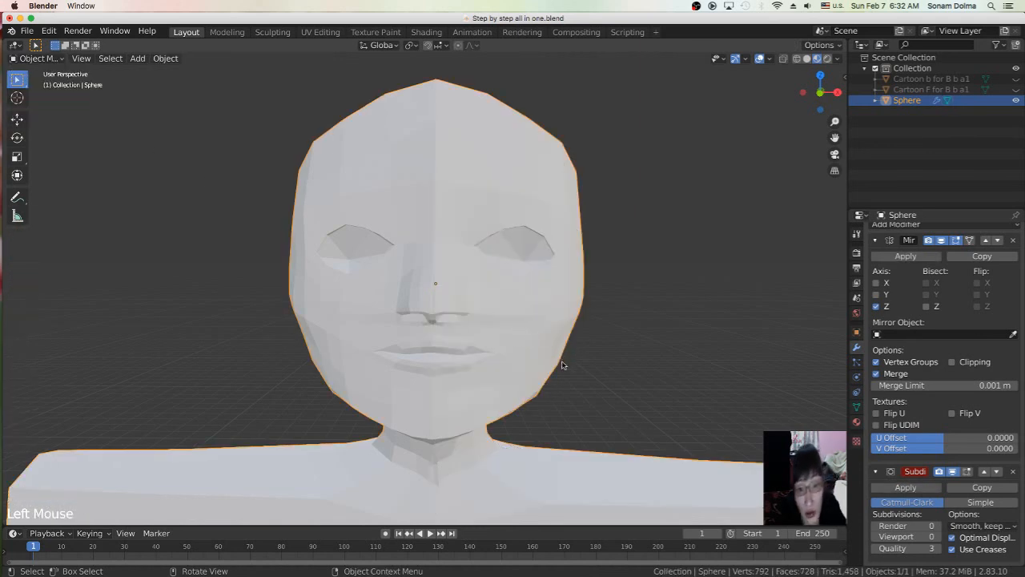
click(939, 540)
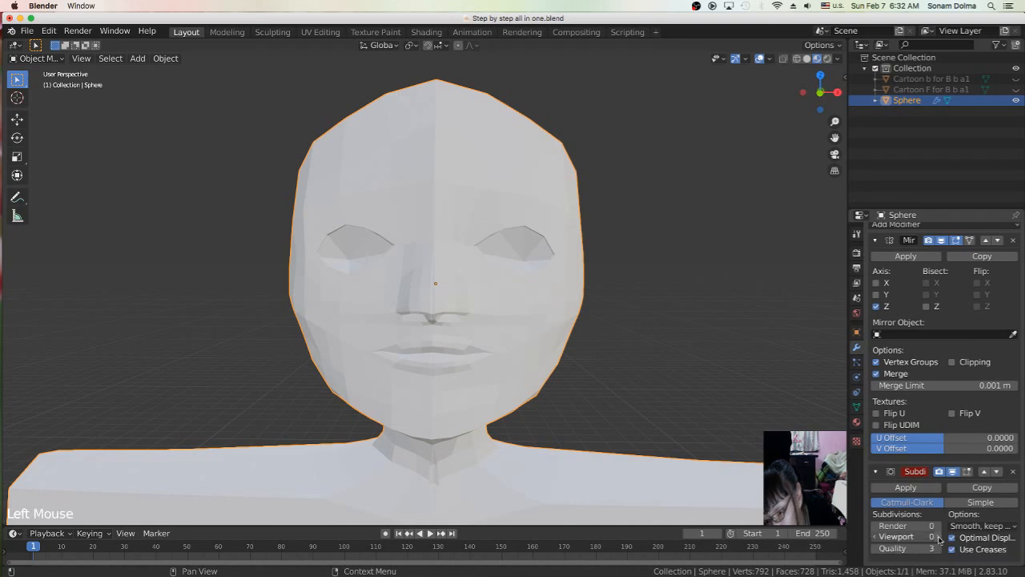
click(940, 540)
click(940, 541)
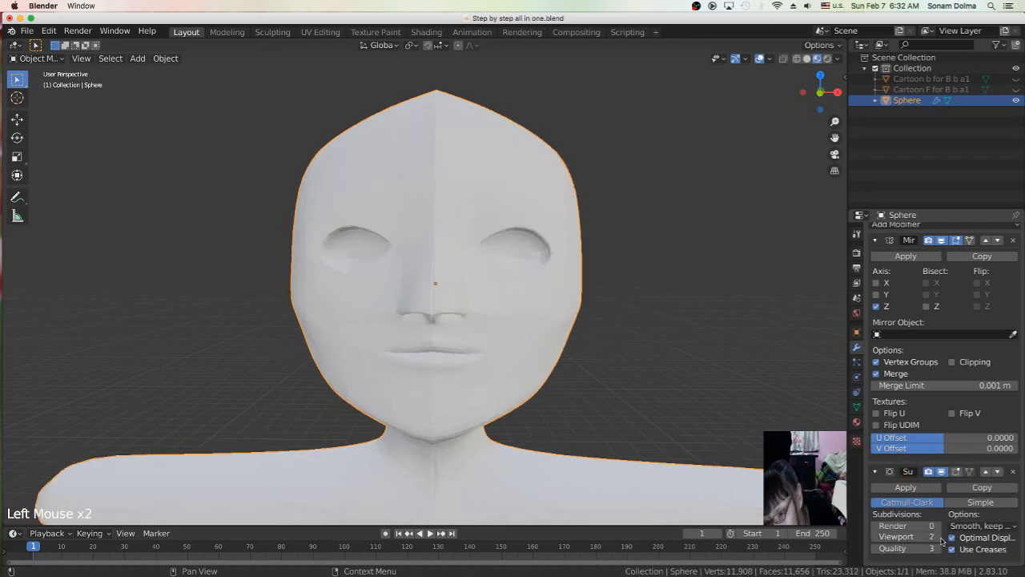
click(939, 536)
click(939, 526)
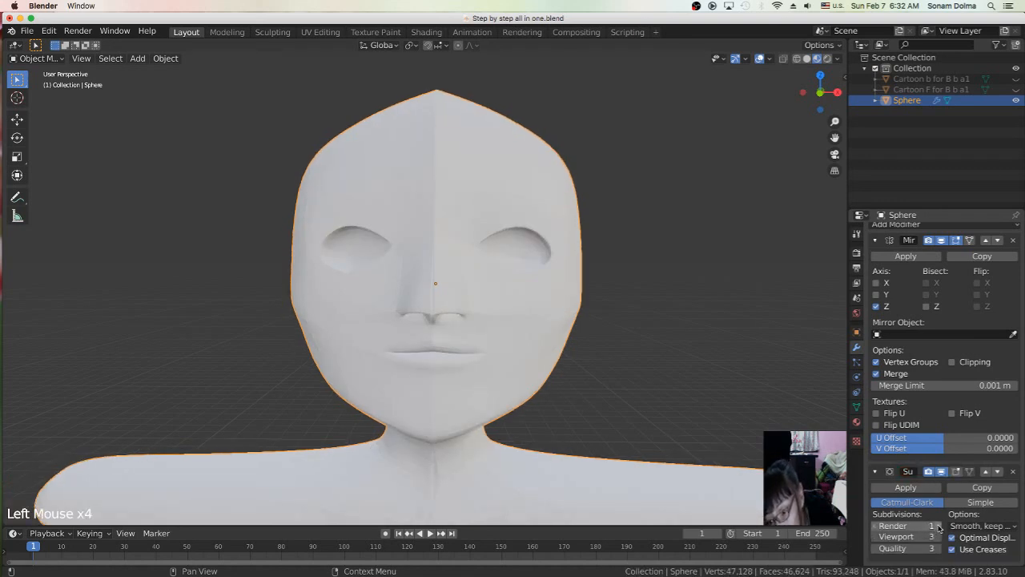
Step: Inspect the smoothed head from the front and reduce the Subdivision modifier's viewport level to 2
scroll(556, 327, down, 4)
middle_drag(556, 328, 557, 327)
scroll(558, 328, up, 1)
scroll(558, 328, up, 1)
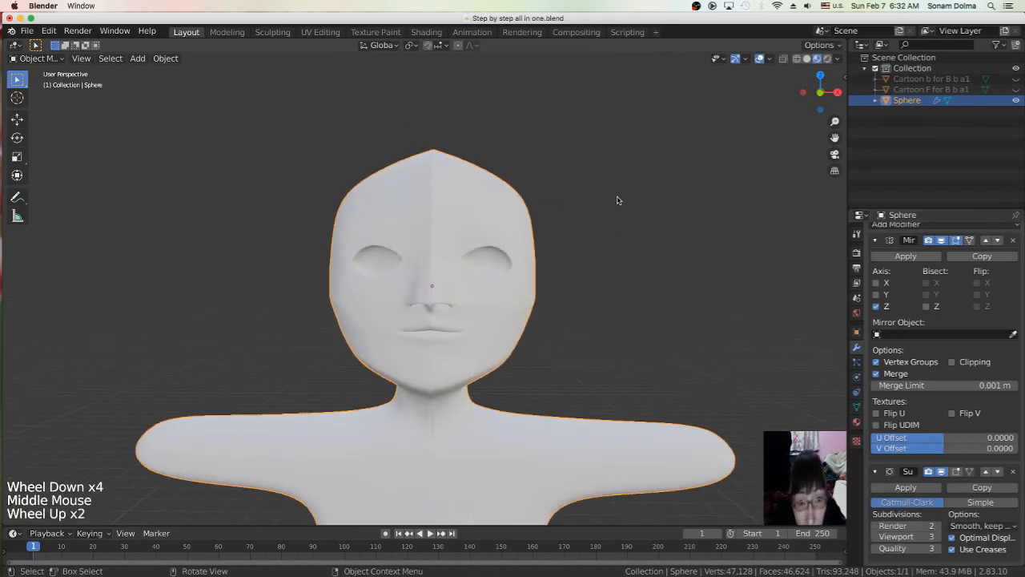
click(875, 538)
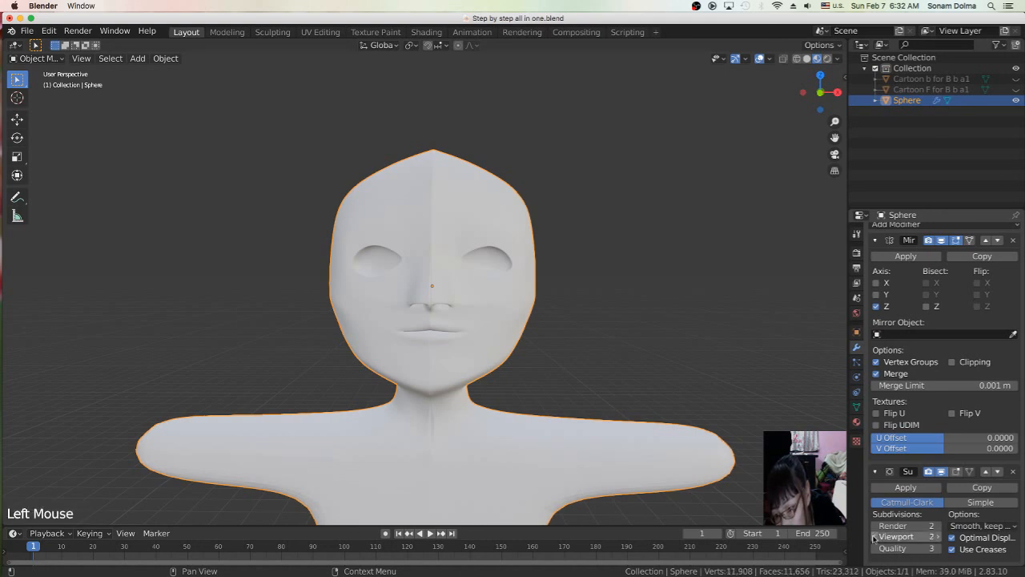
scroll(609, 325, up, 2)
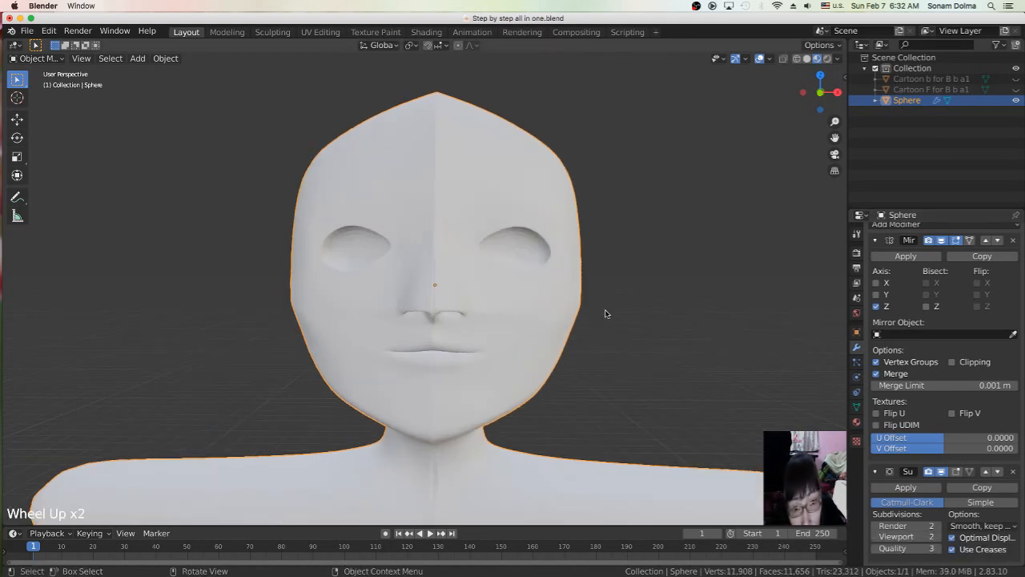
Step: Examine the smoothed character's face, head outline, neck and arms from the front and slightly turned angles, both close up and from farther away
scroll(604, 315, down, 3)
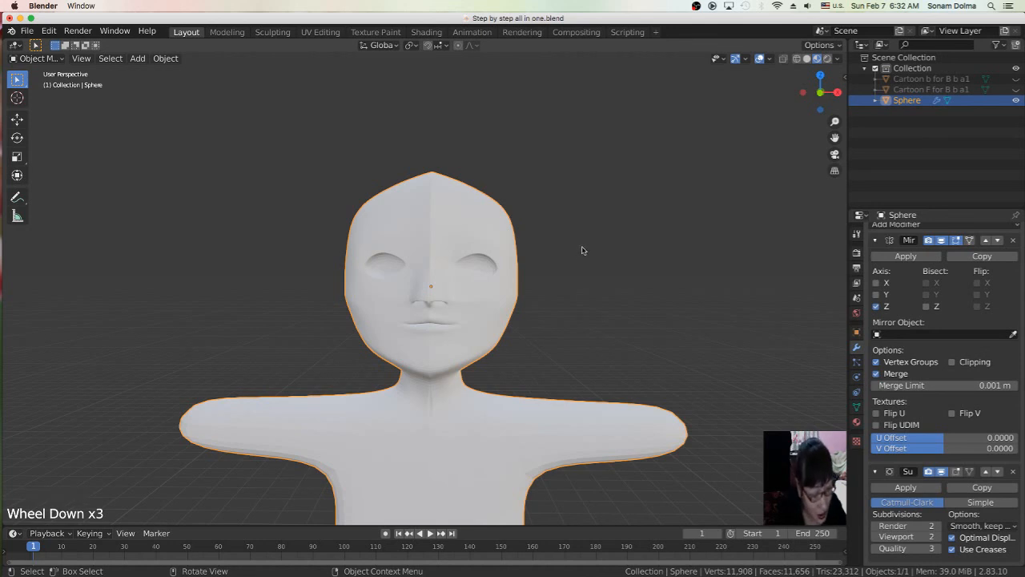
right_click(601, 227)
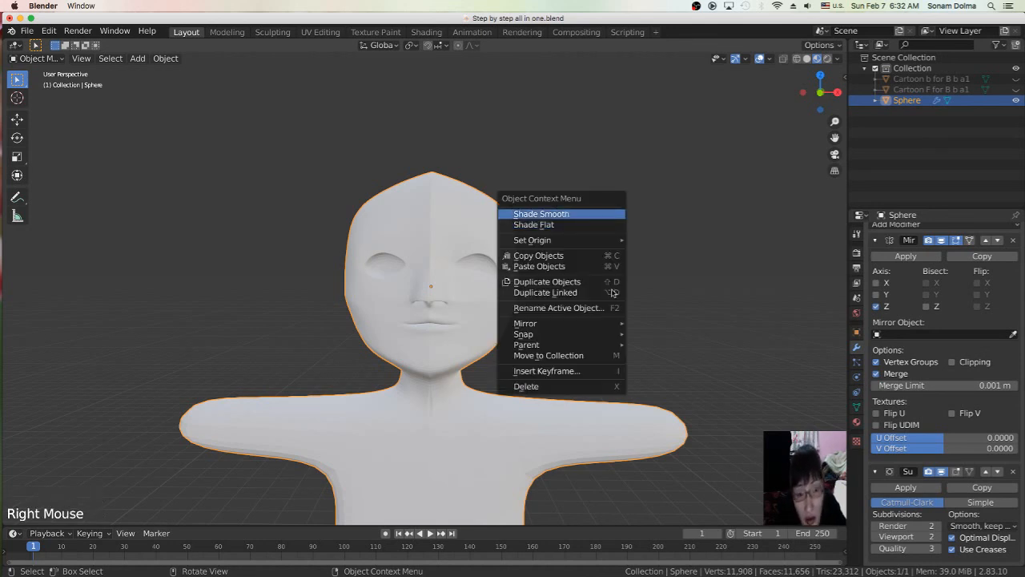
middle_drag(638, 289, 514, 324)
scroll(513, 284, down, 2)
scroll(513, 284, down, 5)
scroll(508, 332, up, 1)
scroll(504, 337, up, 5)
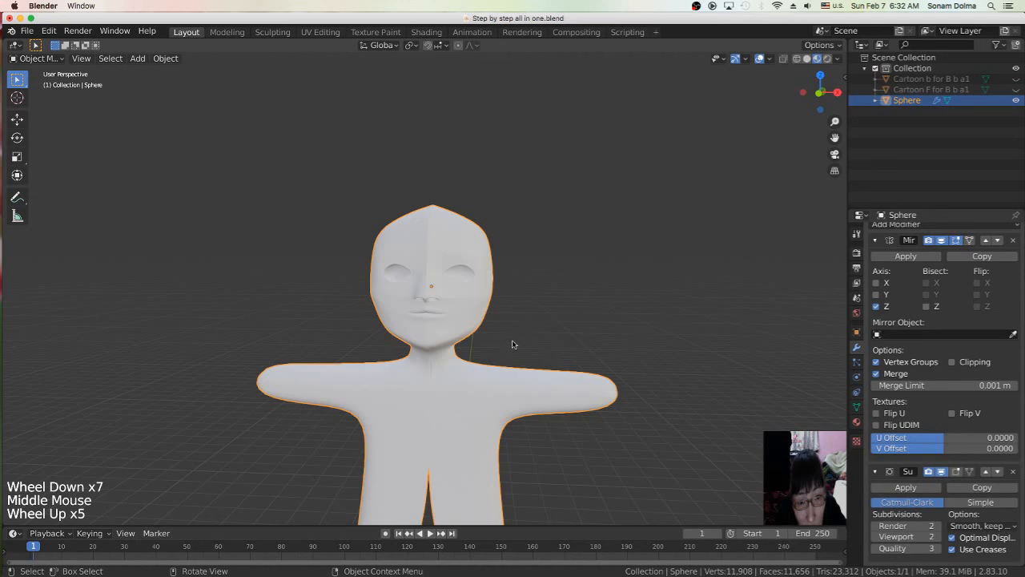
mouse_move(525, 344)
middle_down()
mouse_move(562, 343)
mouse_move(530, 307)
mouse_move(476, 289)
mouse_move(433, 312)
mouse_move(456, 343)
mouse_move(503, 359)
mouse_move(533, 343)
middle_up()
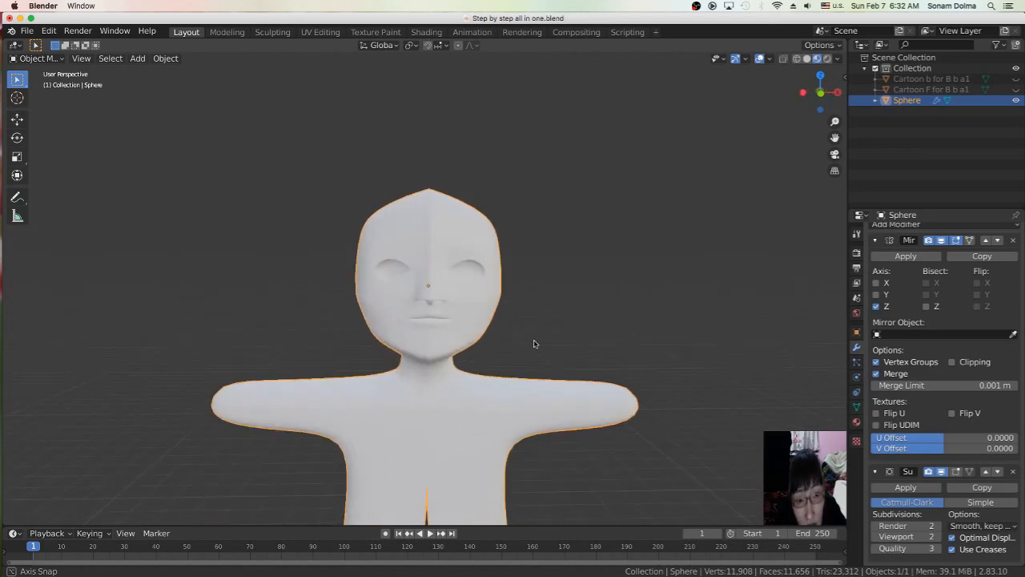
scroll(533, 343, up, 2)
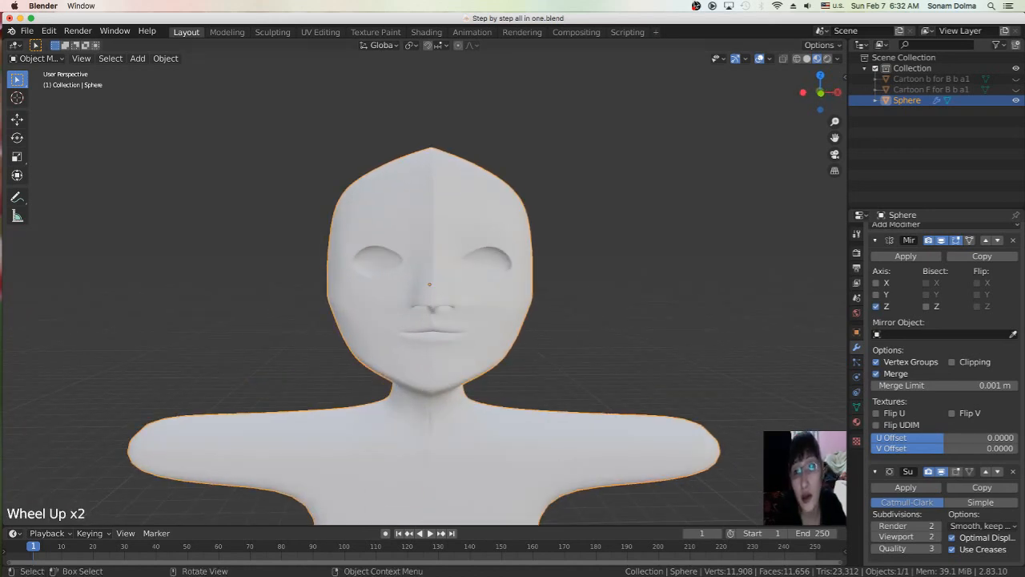
click(696, 6)
click(702, 60)
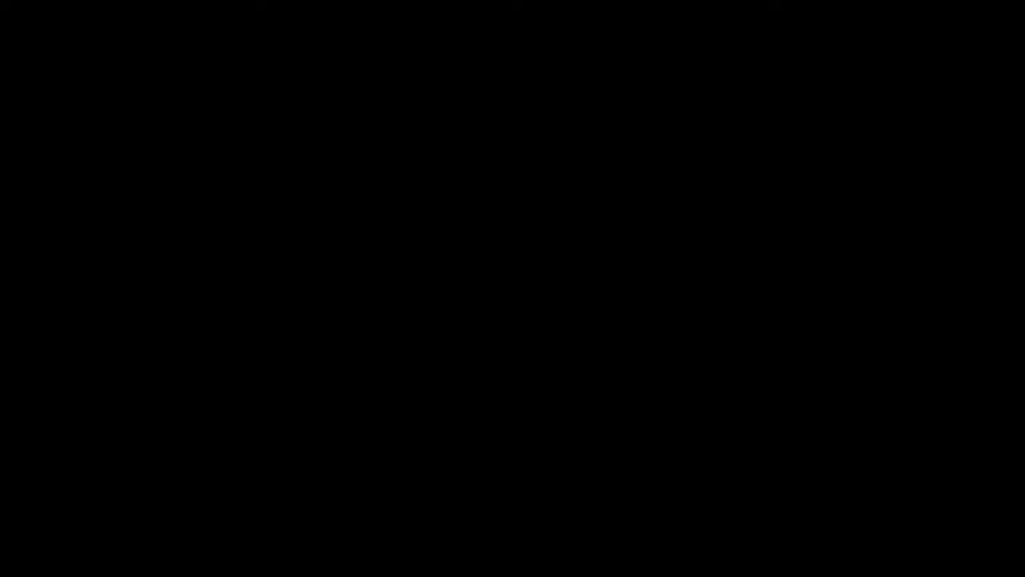